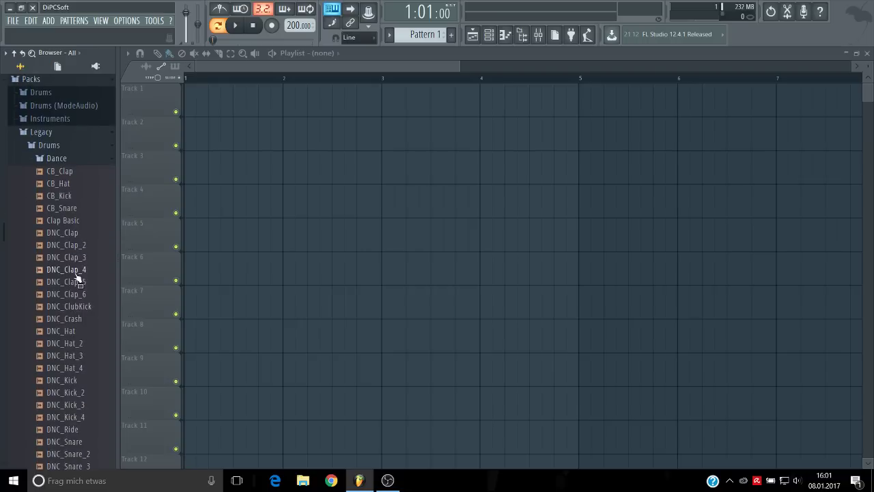
# Step: Place the DNC_Kick_2 sample from the Legacy Dance drums at the start of Track 2 and loop playback over its first beat
pyautogui.moveTo(76, 393); pyautogui.dragTo(80, 400)
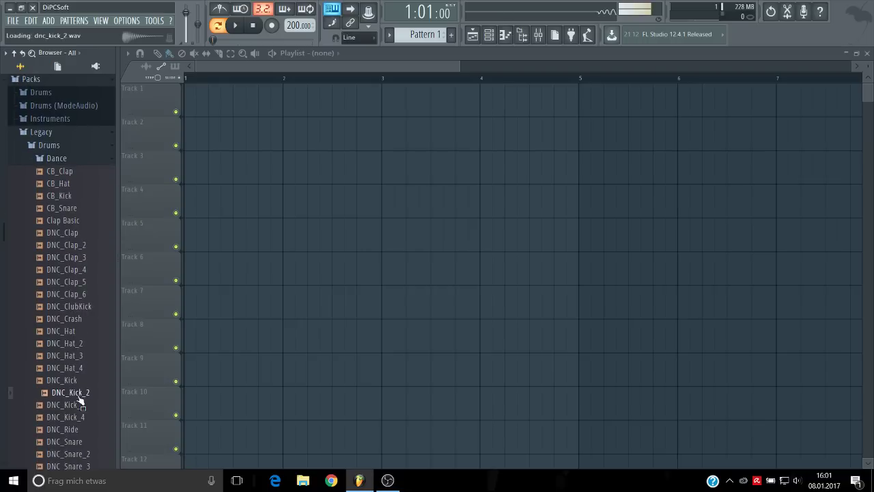
pyautogui.moveTo(204, 153); pyautogui.dragTo(194, 134)
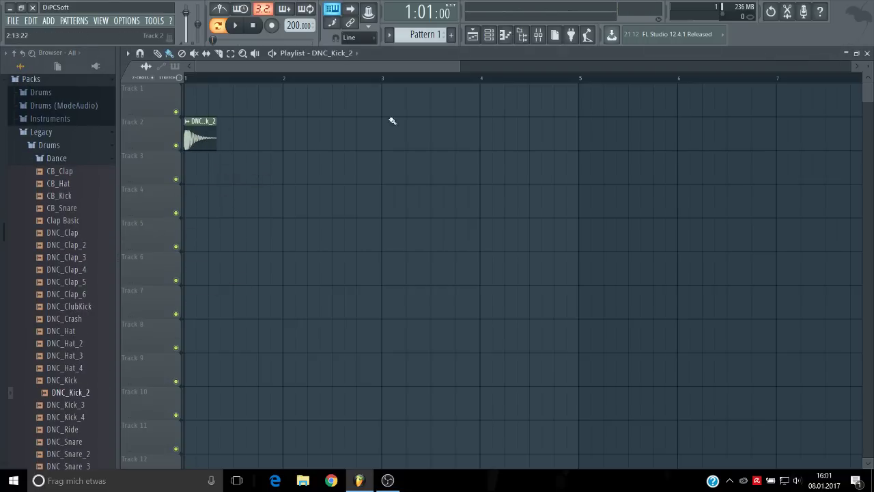
pyautogui.moveTo(458, 66); pyautogui.dragTo(237, 66)
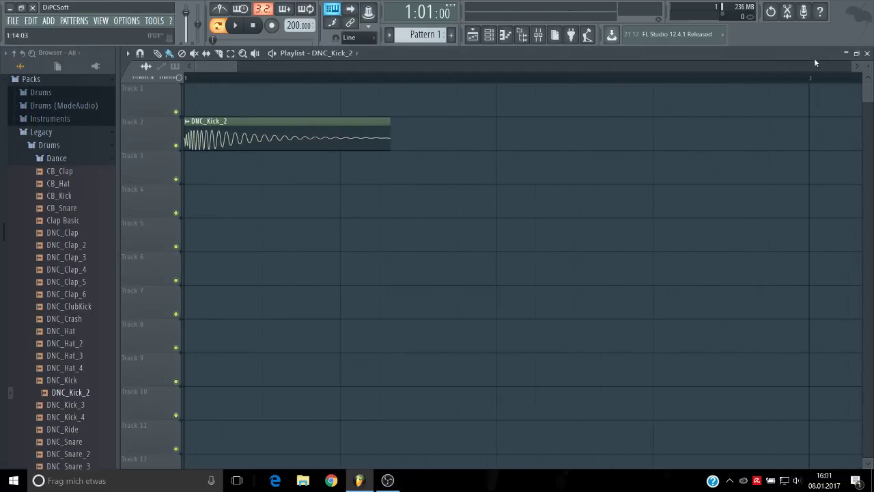
pyautogui.moveTo(868, 66); pyautogui.dragTo(868, 58)
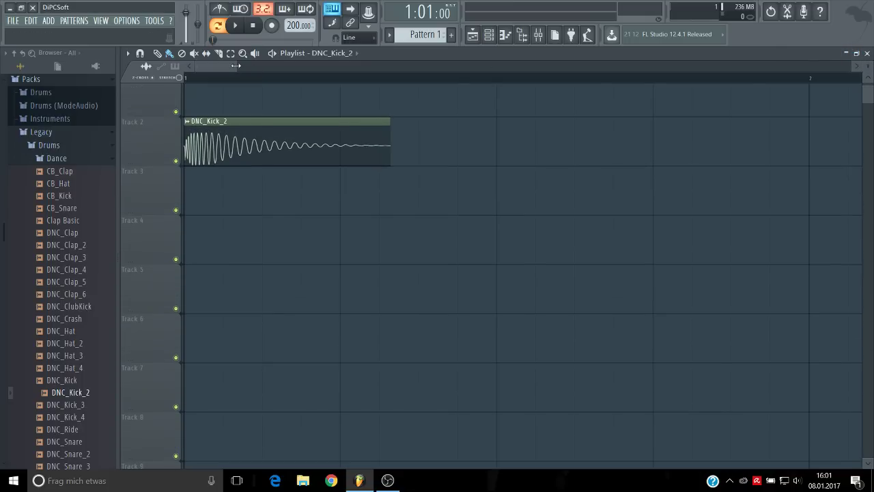
pyautogui.moveTo(236, 65); pyautogui.dragTo(214, 65)
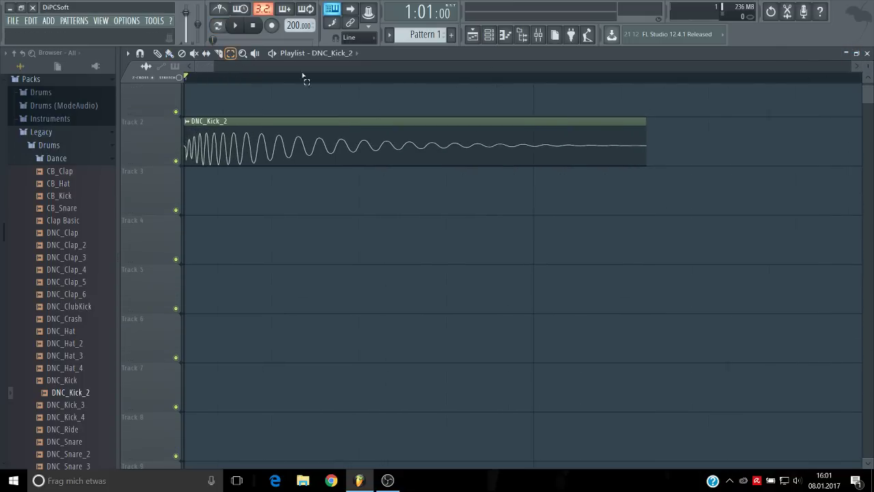
pyautogui.moveTo(539, 80); pyautogui.dragTo(184, 77)
pyautogui.press('space')
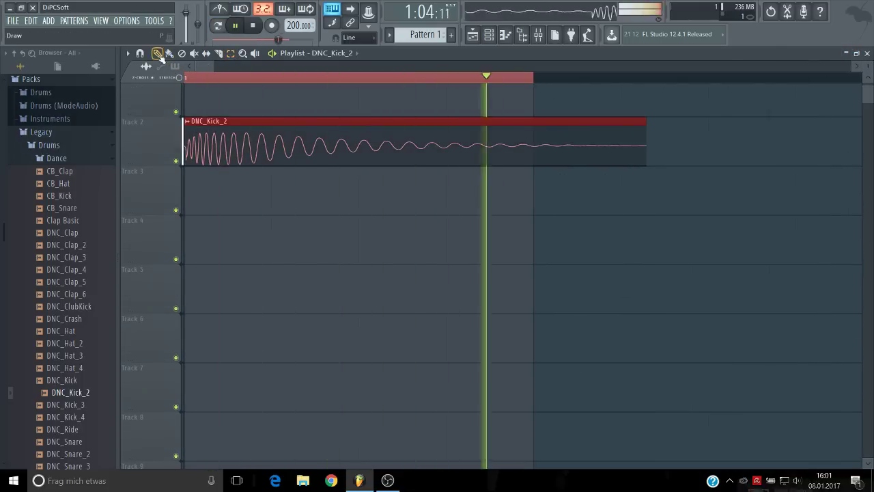
# Step: Set the DNC_Kick_2 channel's time-stretching mode to e3 mono and raise its stretch pitch and time multiplier
pyautogui.click(492, 40)
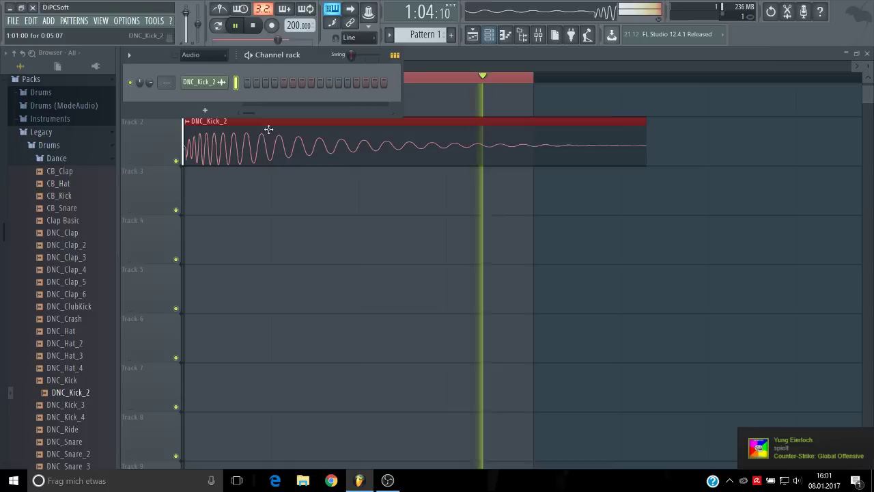
pyautogui.click(218, 86)
pyautogui.press('space')
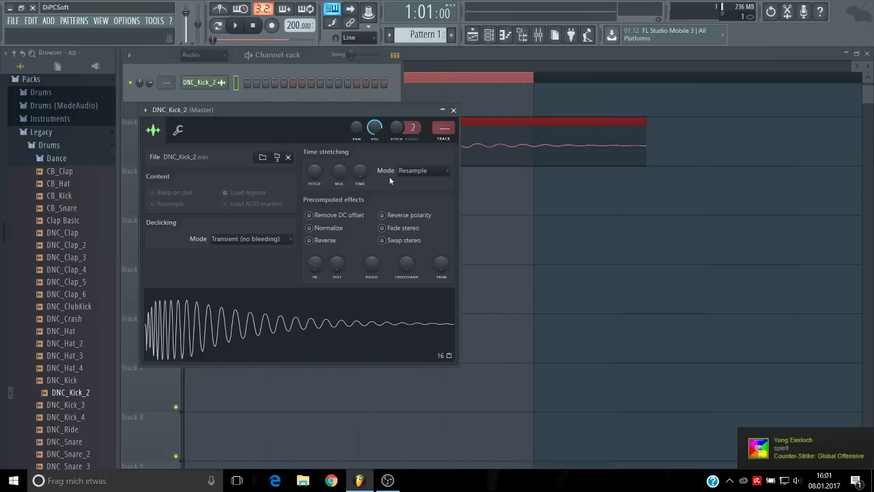
pyautogui.click(412, 172)
pyautogui.click(421, 229)
pyautogui.press('space')
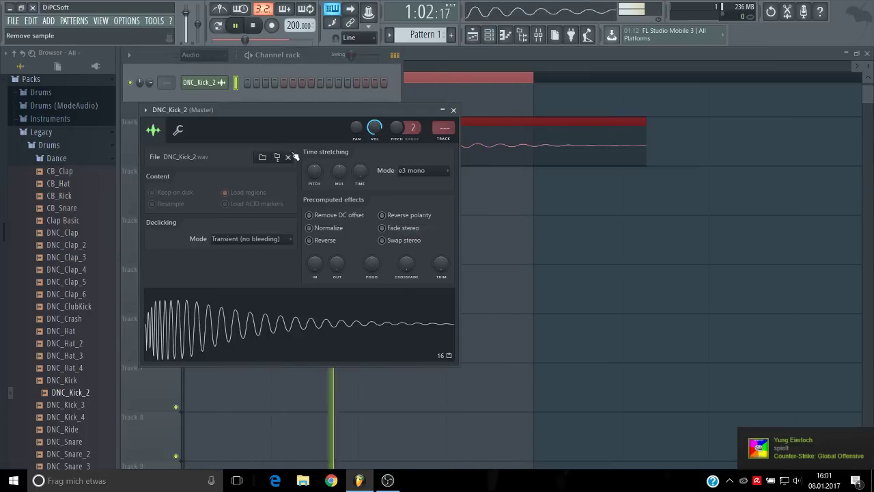
pyautogui.moveTo(314, 171)
pyautogui.mouseDown()
pyautogui.moveTo(314, 160)
pyautogui.moveTo(314, 169)
pyautogui.mouseUp()
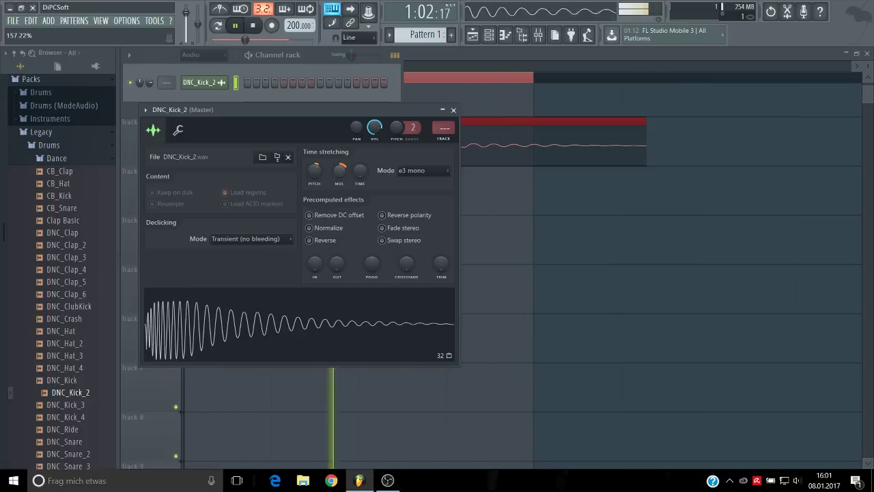
pyautogui.moveTo(338, 180); pyautogui.dragTo(338, 167)
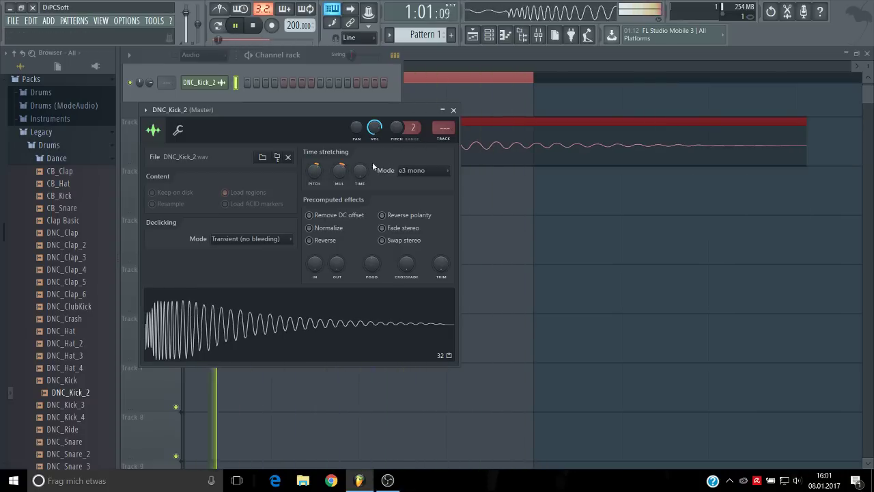
# Step: Route the DNC_Kick_2 channel to mixer track 5, close its settings and move the mixer clear of the clip
pyautogui.click(441, 141)
pyautogui.click(453, 111)
pyautogui.click(453, 110)
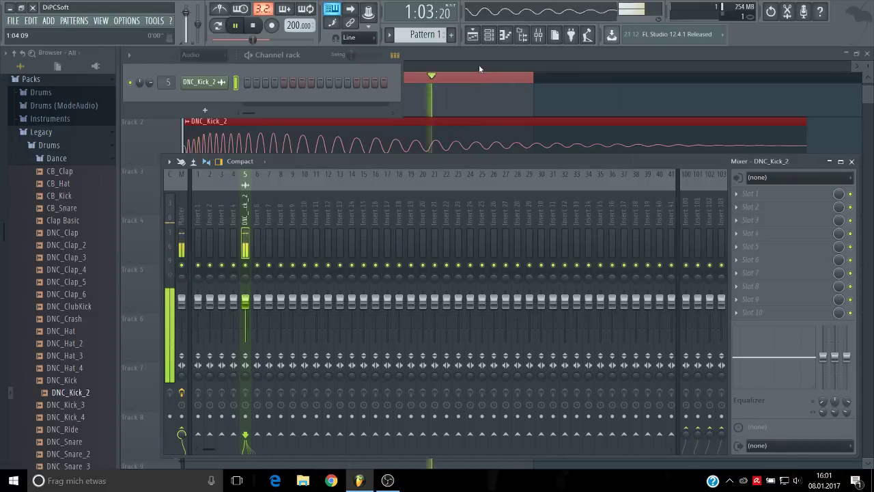
pyautogui.moveTo(407, 161); pyautogui.dragTo(411, 178)
pyautogui.press('space')
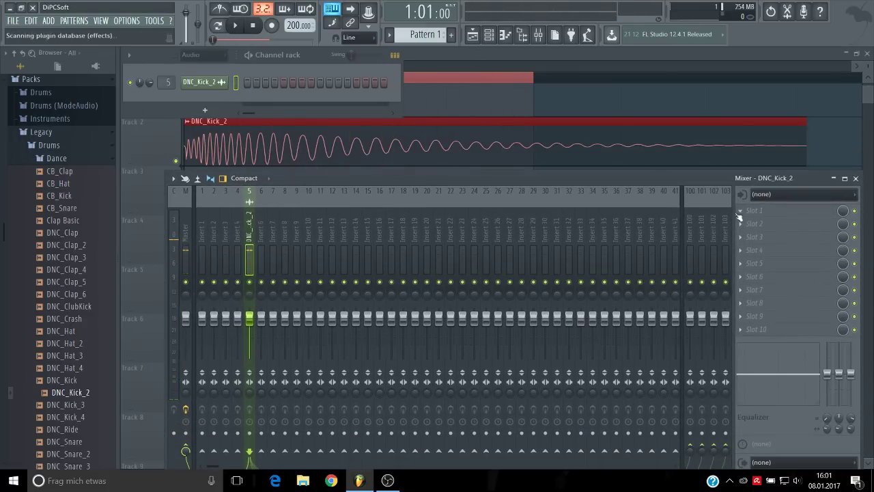
# Step: Load Fruity Parametric EQ 2 into effect slot 1 and Fruity Fast Dist into slot 2 of the kick's mixer track
pyautogui.middleClick(738, 216)
pyautogui.click(604, 202)
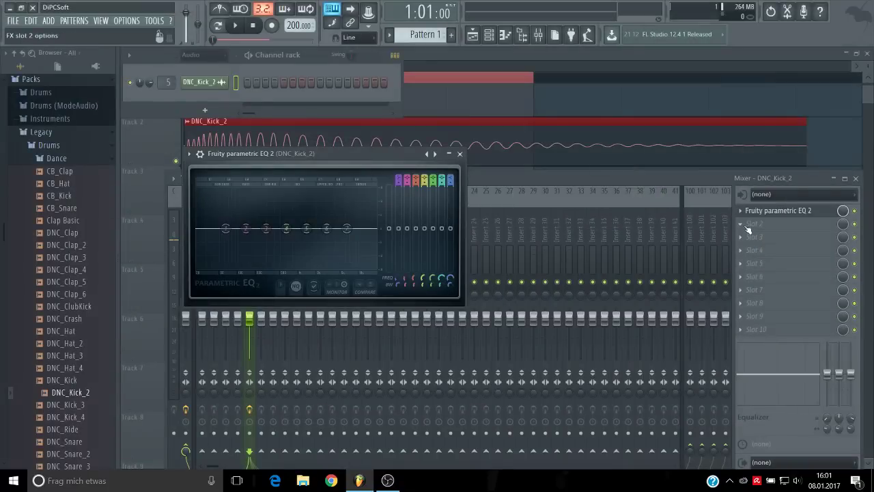
pyautogui.middleClick(748, 226)
pyautogui.click(759, 146)
# Step: Raise the pre-amp of Fruity Fast Dist while the kick plays, then close the distortion window
pyautogui.press('space')
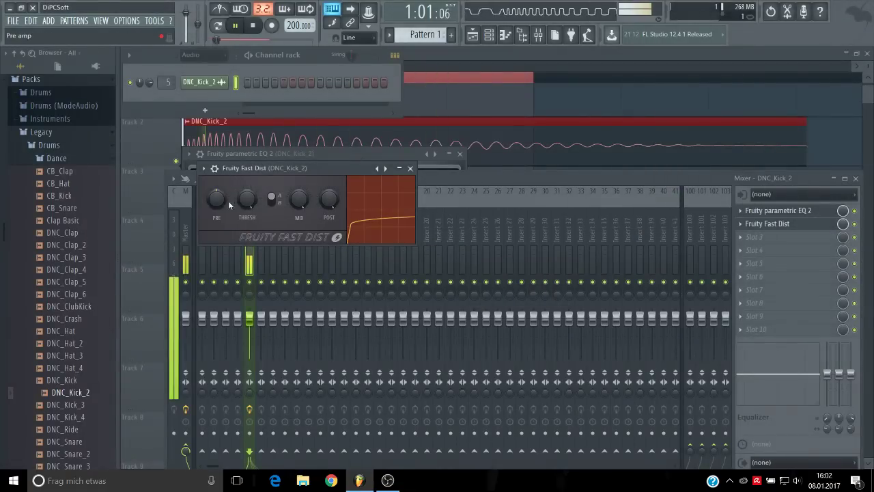
pyautogui.moveTo(229, 204); pyautogui.dragTo(216, 178)
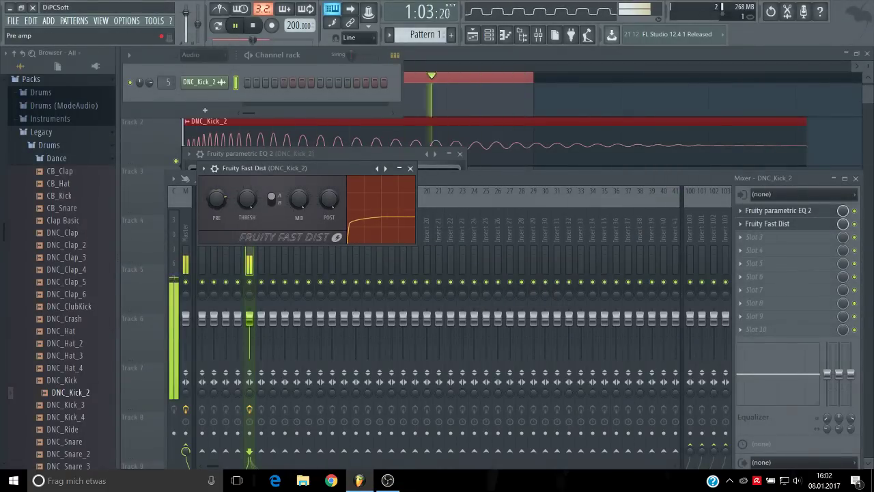
pyautogui.click(410, 169)
# Step: Boost the middle bands of the kick's equalizer, with band 5 about 16 dB near 368 Hz, and lift band 1 about 1.1 dB at 63 Hz
pyautogui.moveTo(386, 154); pyautogui.dragTo(453, 176)
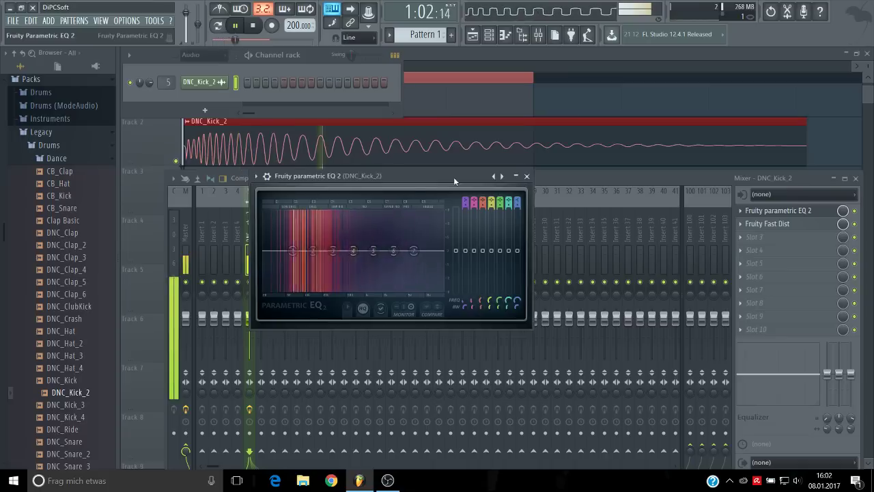
pyautogui.moveTo(332, 253); pyautogui.dragTo(342, 226)
pyautogui.moveTo(373, 252); pyautogui.dragTo(344, 221)
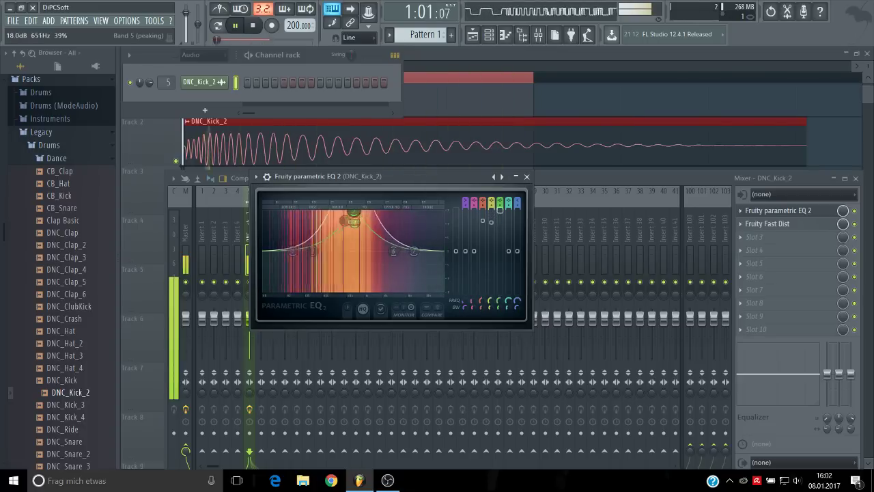
pyautogui.moveTo(353, 214); pyautogui.dragTo(345, 213)
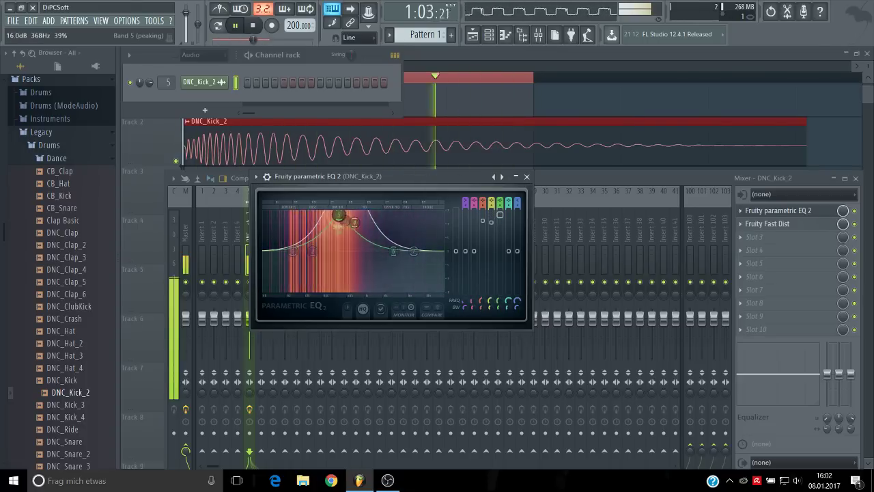
pyautogui.moveTo(338, 216); pyautogui.dragTo(340, 215)
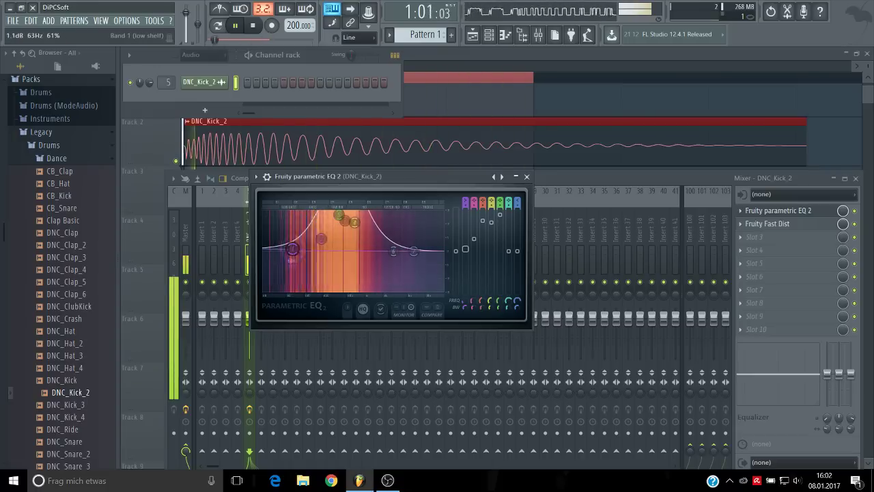
pyautogui.moveTo(296, 252)
pyautogui.mouseDown()
pyautogui.moveTo(294, 232)
pyautogui.moveTo(304, 259)
pyautogui.mouseUp()
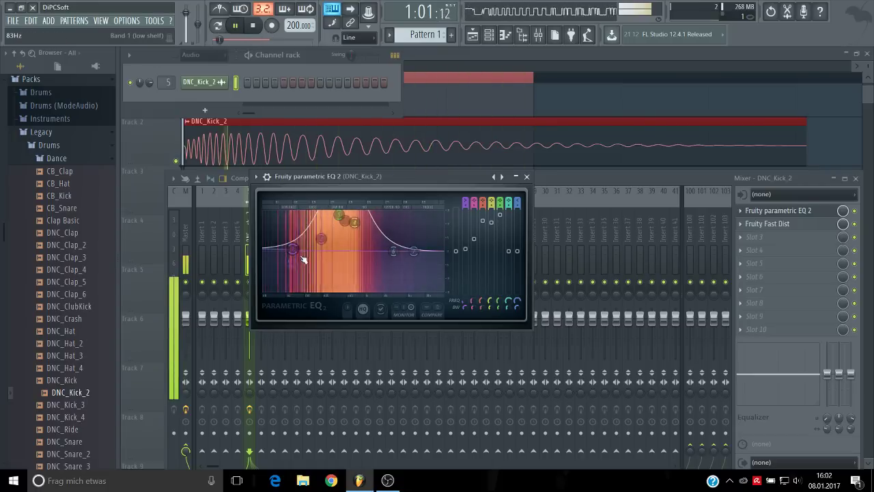
# Step: Stop playback, set FL Studio 12's volume to 12 in the Windows volume mixer, and resume playing the kick
pyautogui.press('space')
pyautogui.rightClick(784, 480)
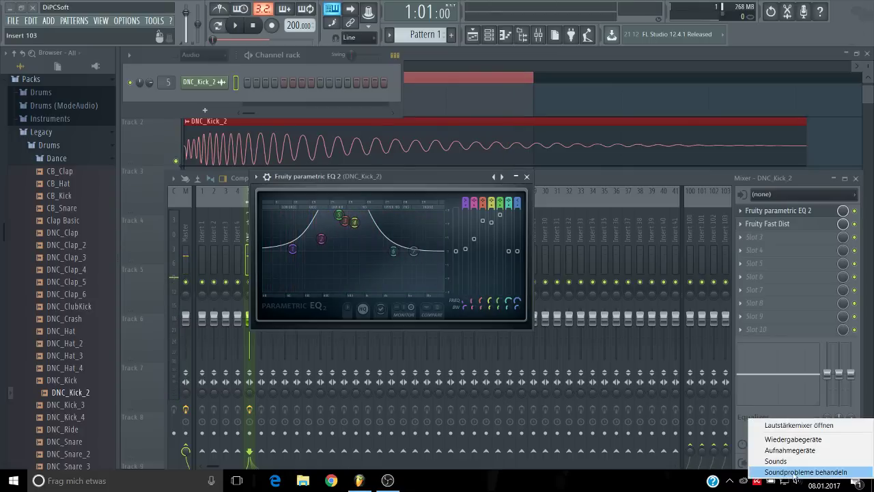
pyautogui.click(779, 426)
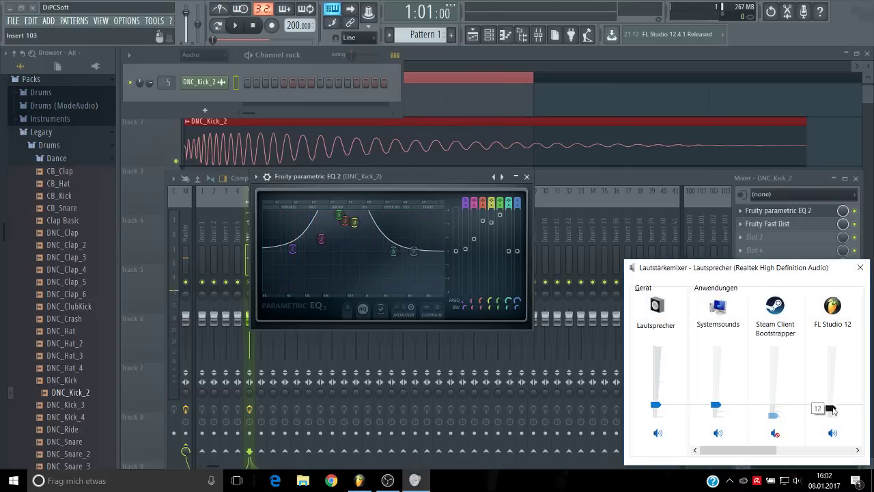
pyautogui.click(861, 267)
pyautogui.press('space')
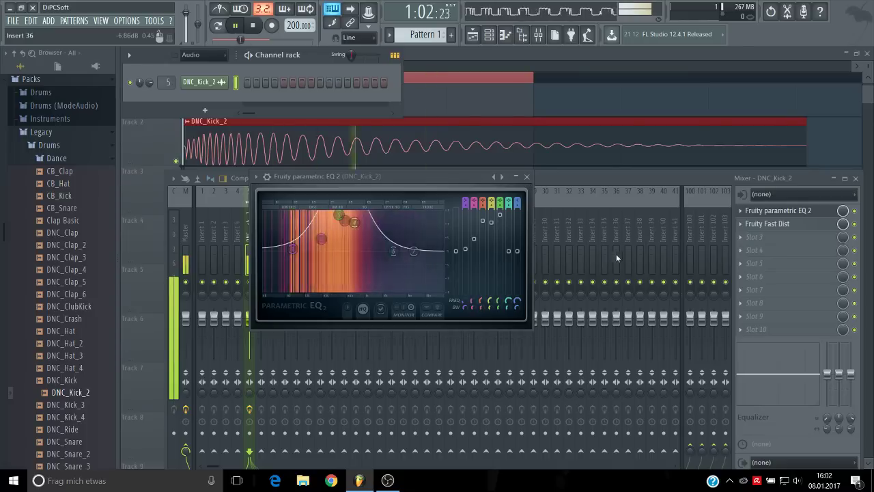
# Step: Audition different positions for equalizer band 4 and settle it just above band 3 in frequency with a slightly smaller boost
pyautogui.moveTo(354, 223); pyautogui.dragTo(359, 225)
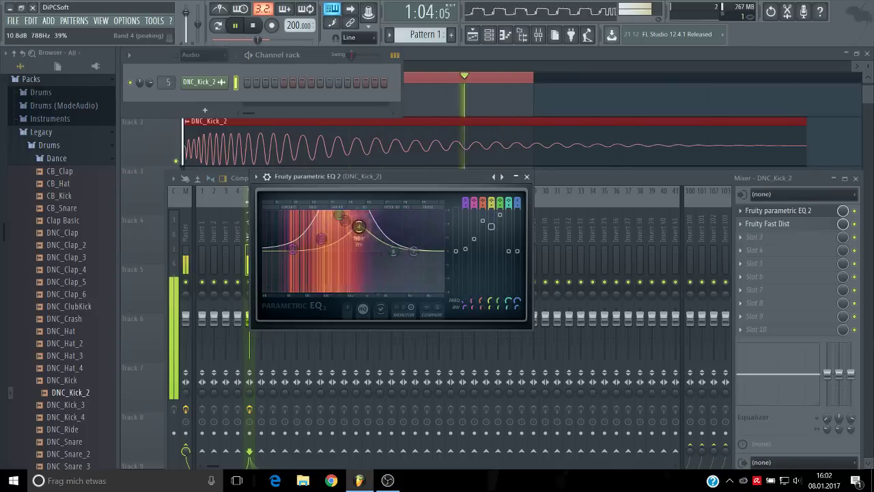
pyautogui.press('space')
pyautogui.press('space')
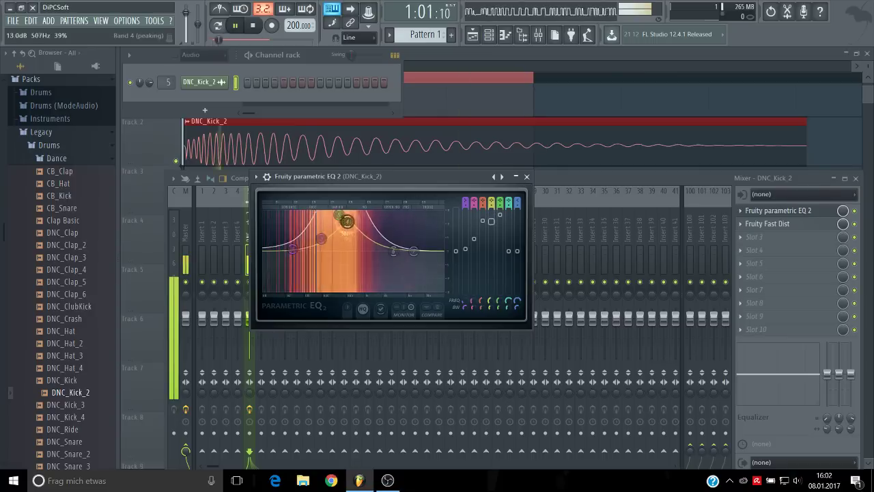
pyautogui.moveTo(345, 220); pyautogui.dragTo(349, 224)
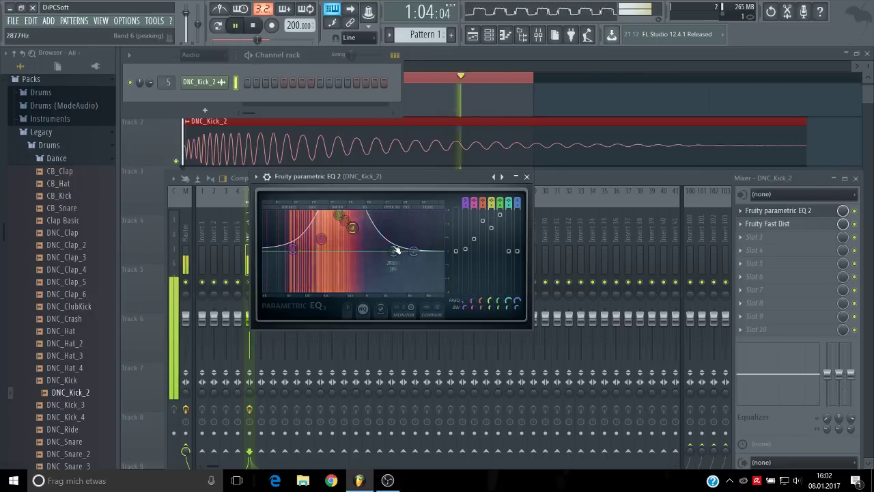
# Step: Shift equalizer band 6 down to just above band 4 with a small boost, audition the kick and close the equalizer
pyautogui.moveTo(393, 251); pyautogui.dragTo(362, 241)
pyautogui.press('space')
pyautogui.press('space')
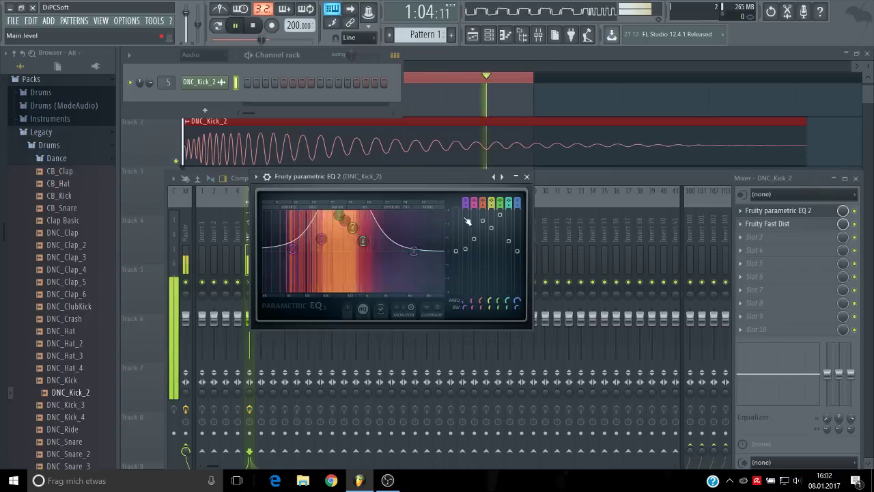
pyautogui.press('space')
pyautogui.click(526, 176)
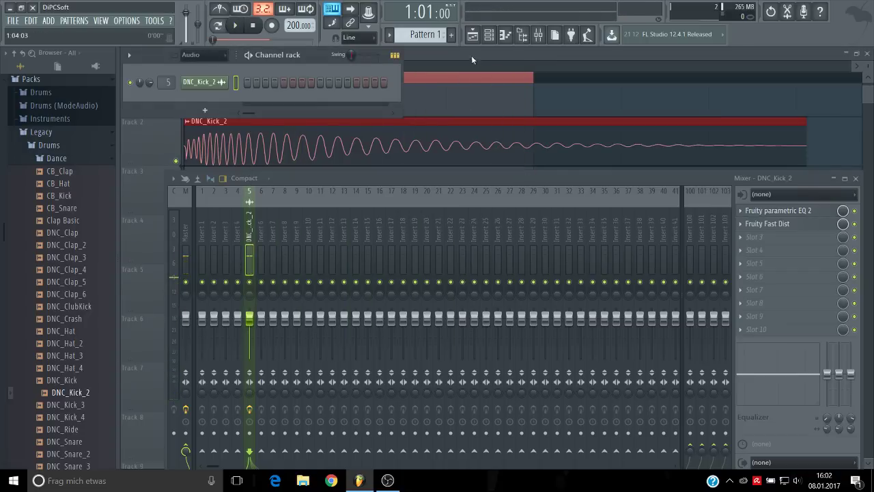
# Step: Replay the kick and load a second Fruity Parametric EQ 2 into effect slot 3 of its mixer track
pyautogui.click(471, 57)
pyautogui.press('space')
pyautogui.press('space')
pyautogui.click(539, 34)
pyautogui.press('space')
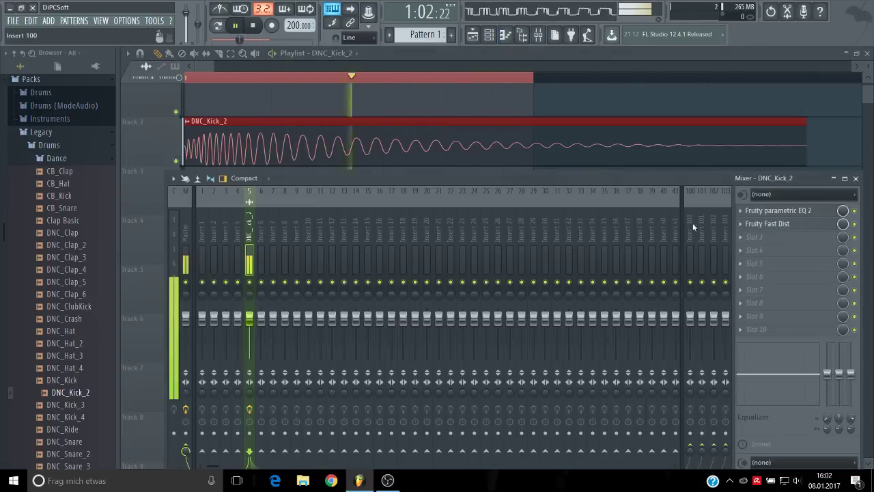
pyautogui.press('space')
pyautogui.click(743, 240)
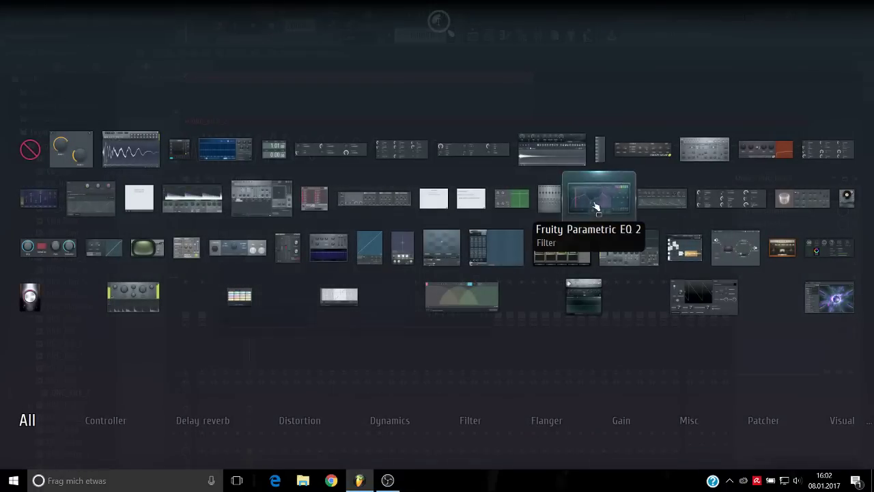
pyautogui.click(596, 207)
# Step: Find iZotope Trash 2 among the installed VST effects and load it into effect slot 4 of the kick's mixer track
pyautogui.click(96, 71)
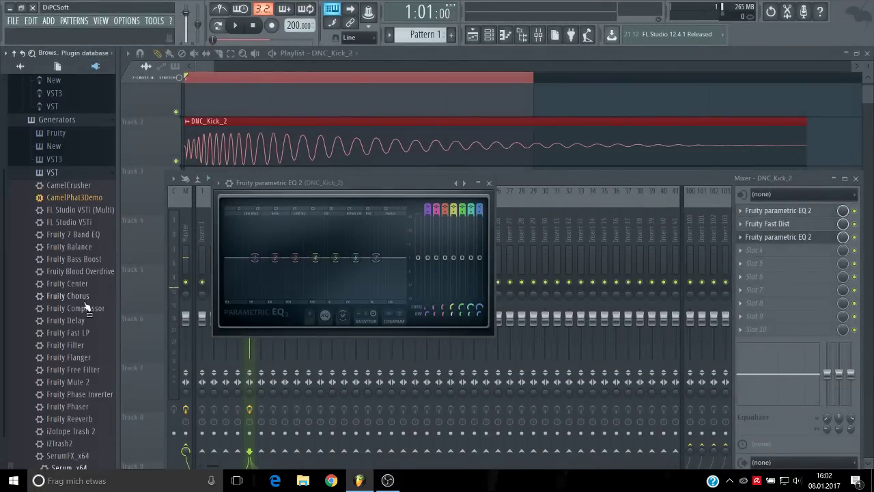
pyautogui.scroll(-1, 87, 308)
pyautogui.click(86, 157)
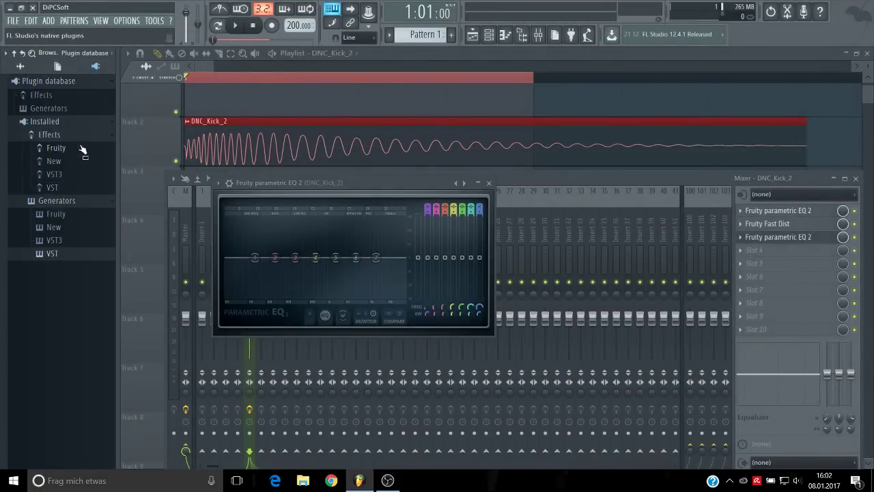
pyautogui.click(54, 188)
pyautogui.scroll(-5, 59, 278)
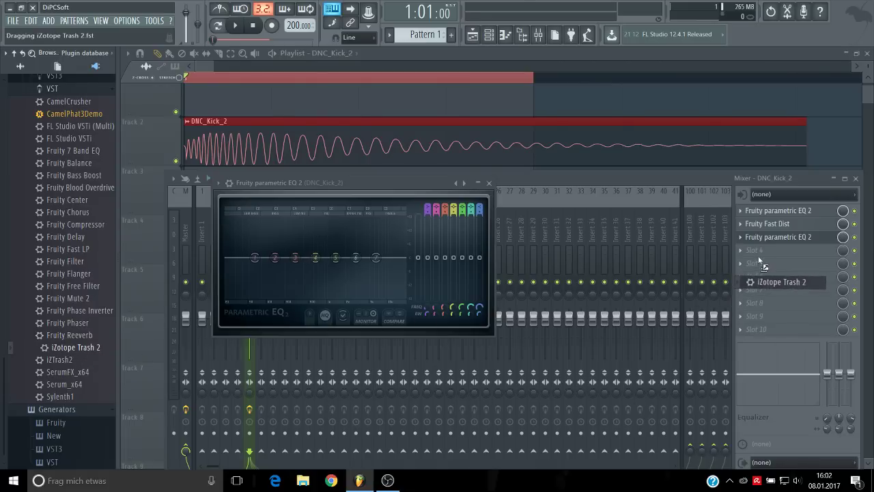
pyautogui.moveTo(758, 255); pyautogui.dragTo(757, 251)
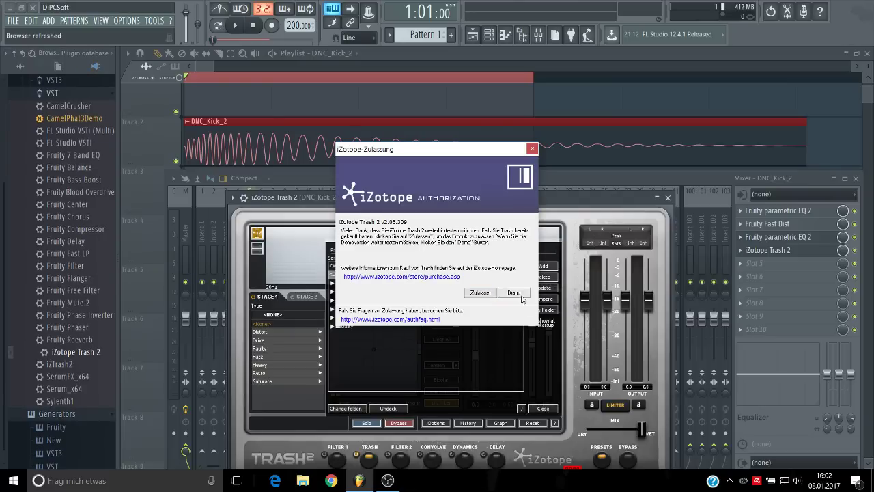
# Step: Continue Trash 2 in demo mode, set its Stage 1 distortion to Crispy from the Drive category and play the kick
pyautogui.click(512, 293)
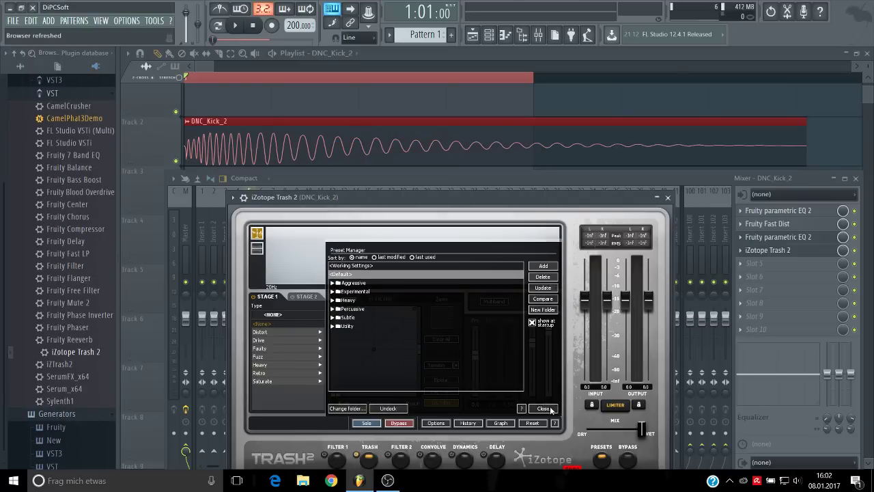
pyautogui.click(278, 340)
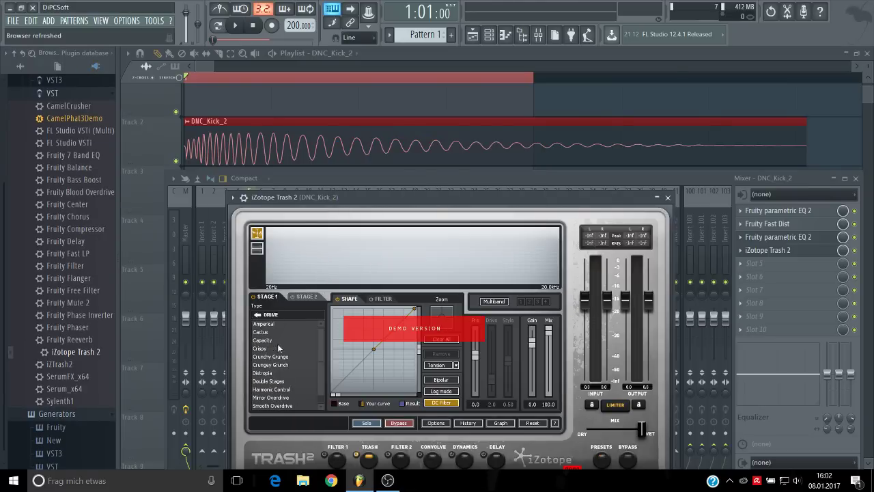
pyautogui.click(270, 348)
pyautogui.press('space')
pyautogui.moveTo(432, 202); pyautogui.dragTo(439, 164)
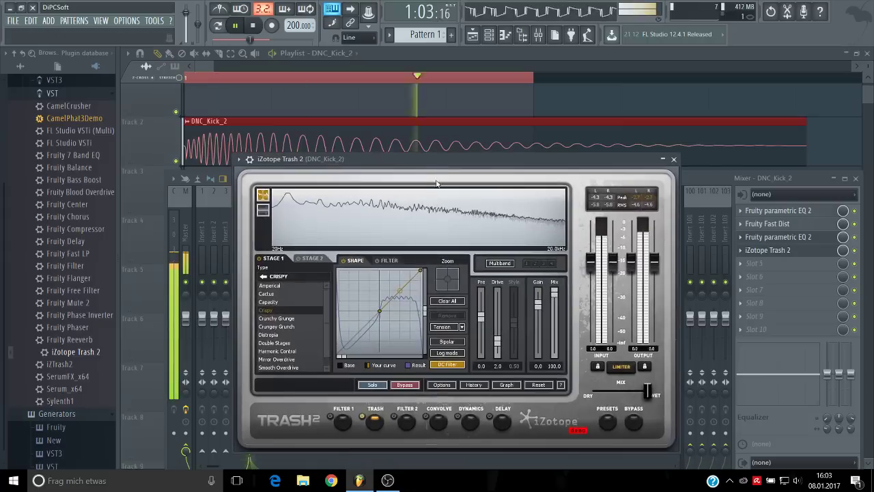
# Step: Audition the kick through the Crispy curve, lower the Stage 1 Pre level to -1.3 and close Trash 2
pyautogui.moveTo(400, 291)
pyautogui.mouseDown()
pyautogui.moveTo(400, 278)
pyautogui.moveTo(400, 291)
pyautogui.mouseUp()
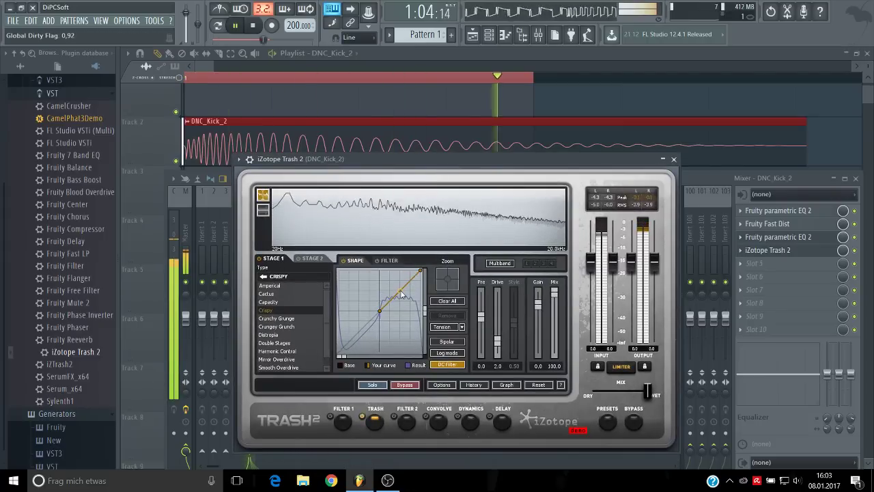
pyautogui.press('space')
pyautogui.press('space')
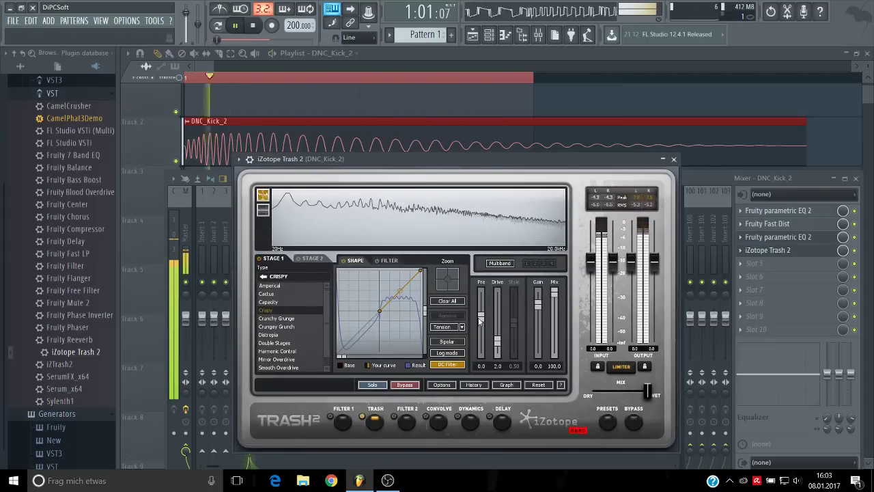
pyautogui.moveTo(481, 308); pyautogui.dragTo(480, 323)
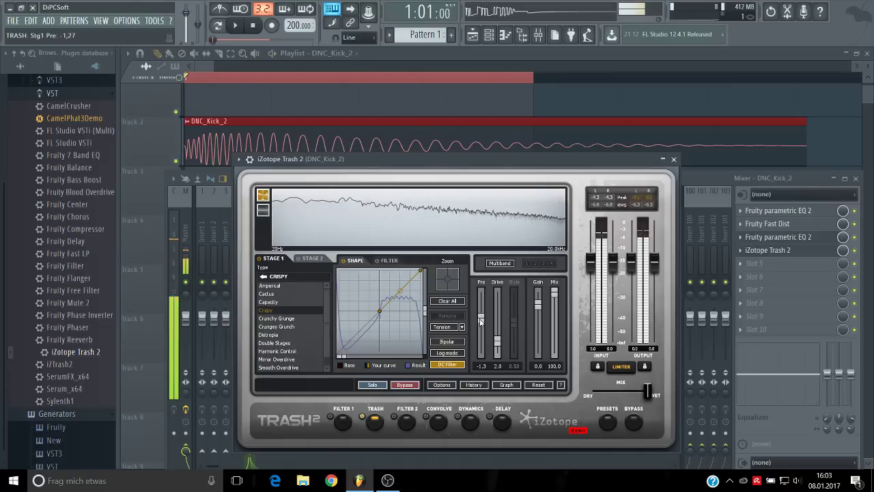
pyautogui.click(673, 159)
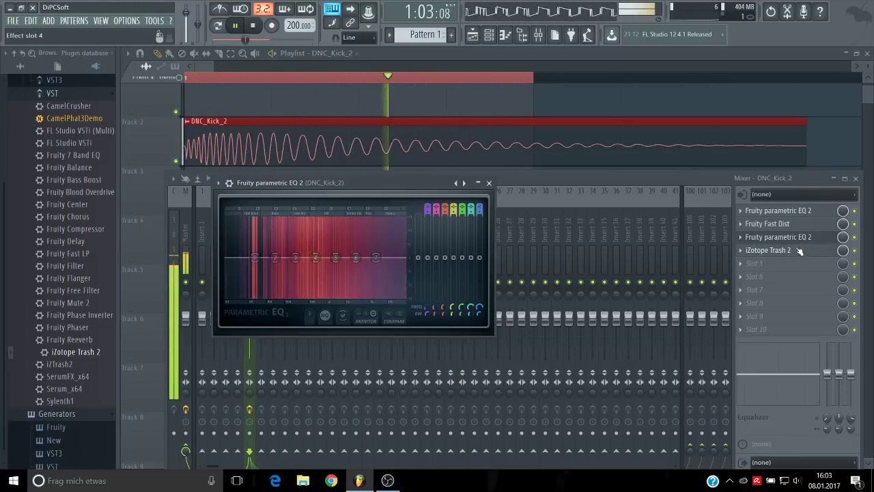
# Step: Move the flat Fruity Parametric EQ 2 from effect slot 3 down to slot 4, below Trash 2
pyautogui.press('space')
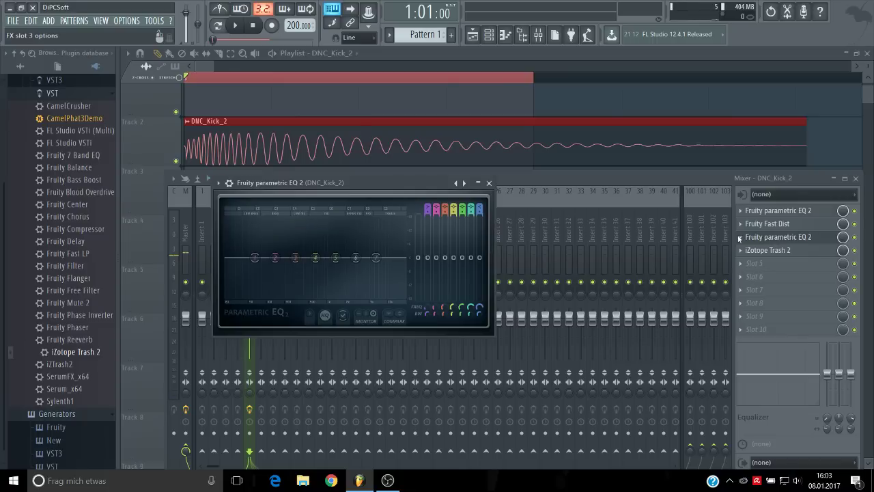
pyautogui.click(739, 238)
pyautogui.click(773, 396)
pyautogui.press('space')
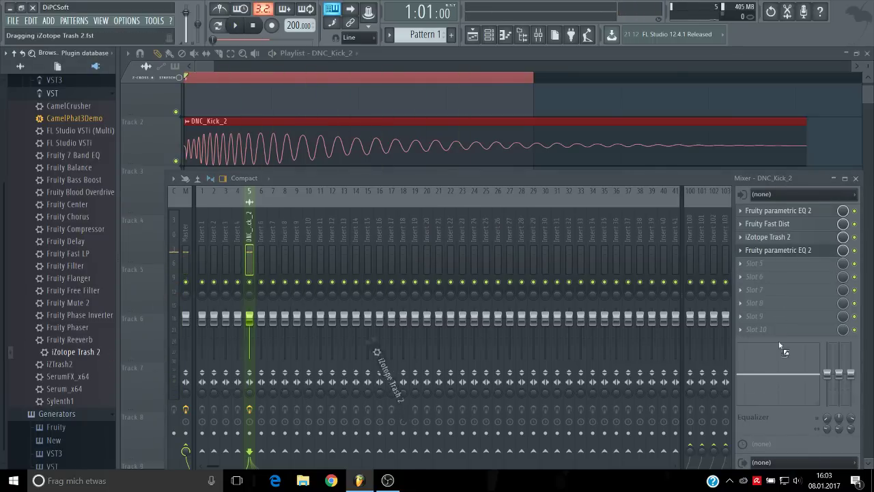
# Step: Load a second Trash 2 into effect slot 5 in demo mode, choose the Clip Control distortion and bend its shape curve upward
pyautogui.moveTo(779, 345); pyautogui.dragTo(784, 265)
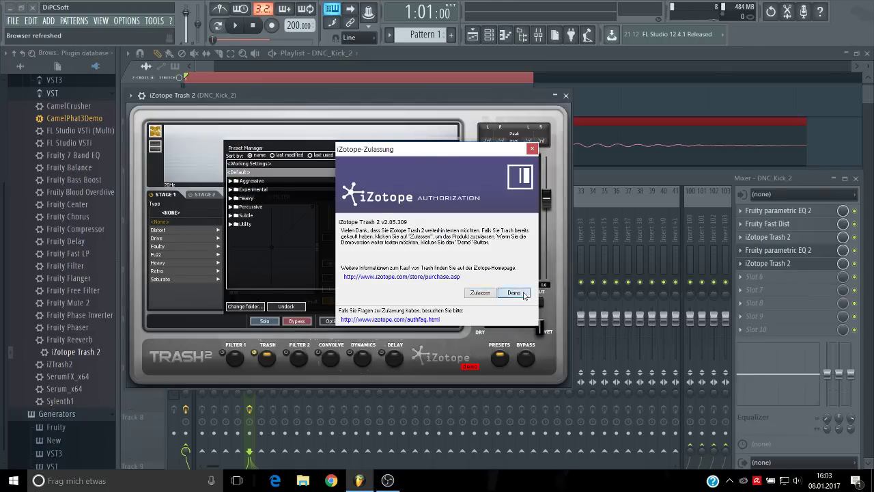
pyautogui.click(522, 293)
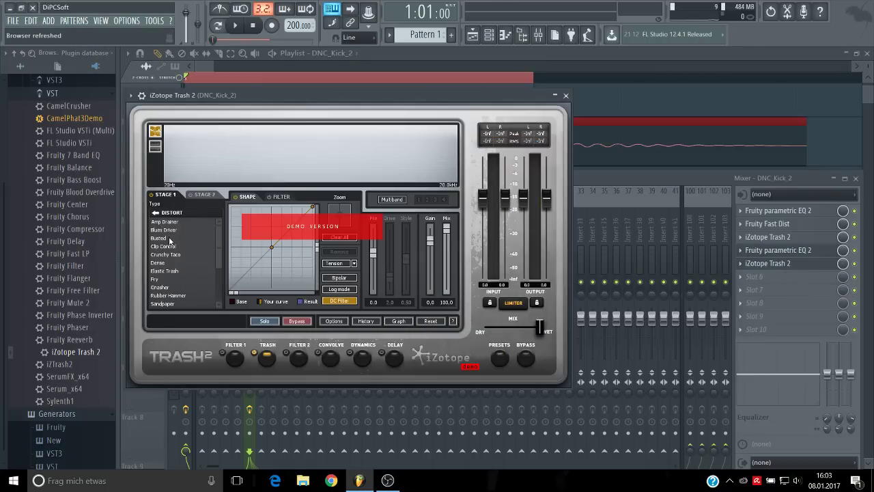
pyautogui.click(165, 246)
pyautogui.press('space')
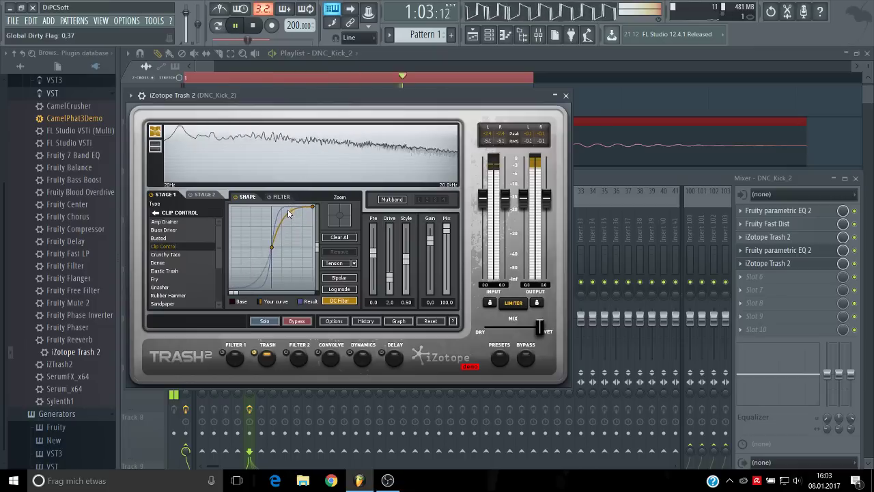
pyautogui.moveTo(288, 209); pyautogui.dragTo(293, 213)
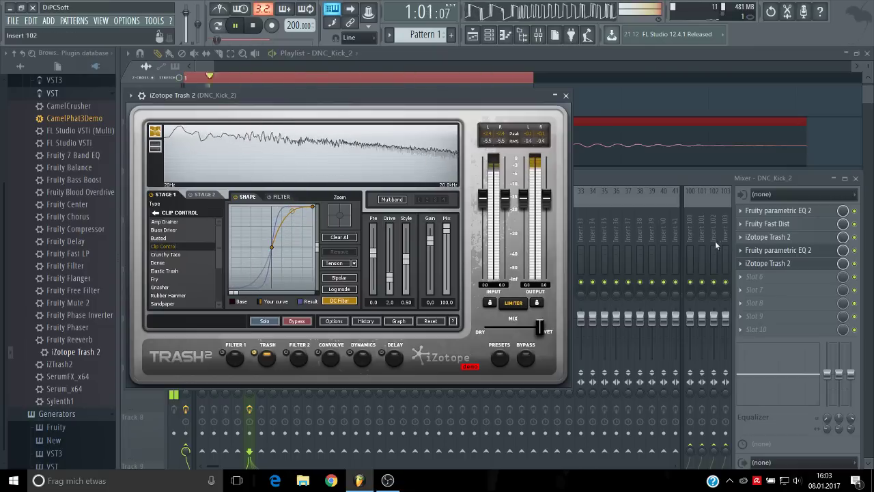
# Step: In the slot 1 equalizer, reposition band 6 beside band 4 and cut band 2 about 14.6 dB at 145 Hz while auditioning the kick
pyautogui.click(778, 211)
pyautogui.press('space')
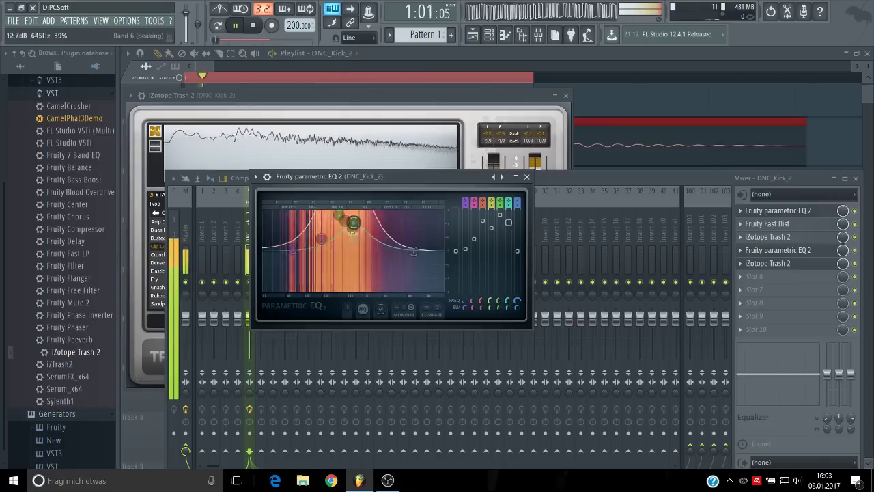
pyautogui.press('space')
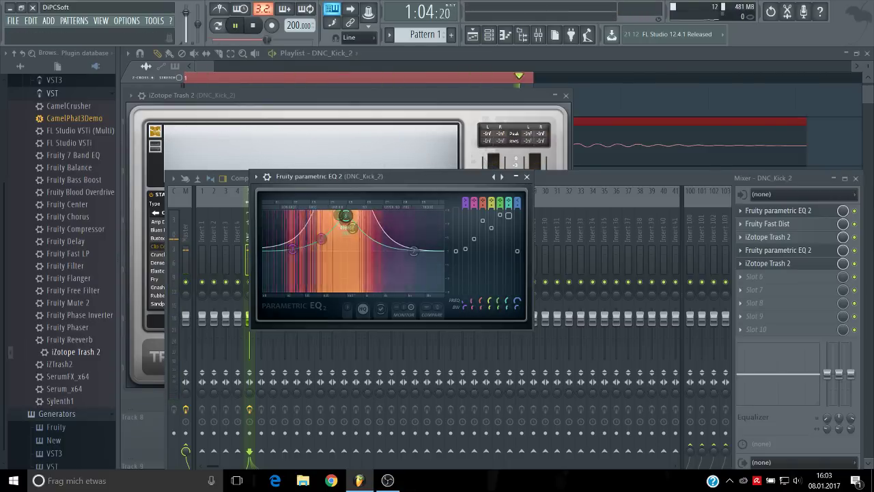
pyautogui.moveTo(354, 221); pyautogui.dragTo(312, 285)
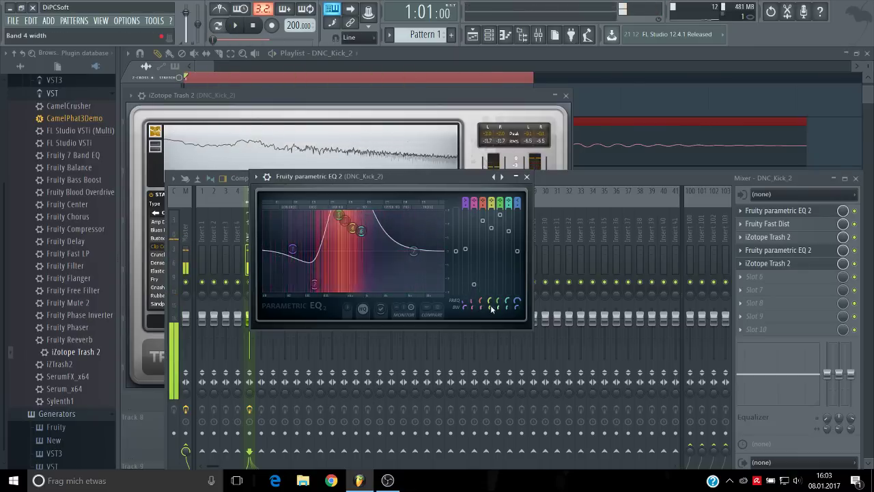
pyautogui.press('space')
pyautogui.press('space')
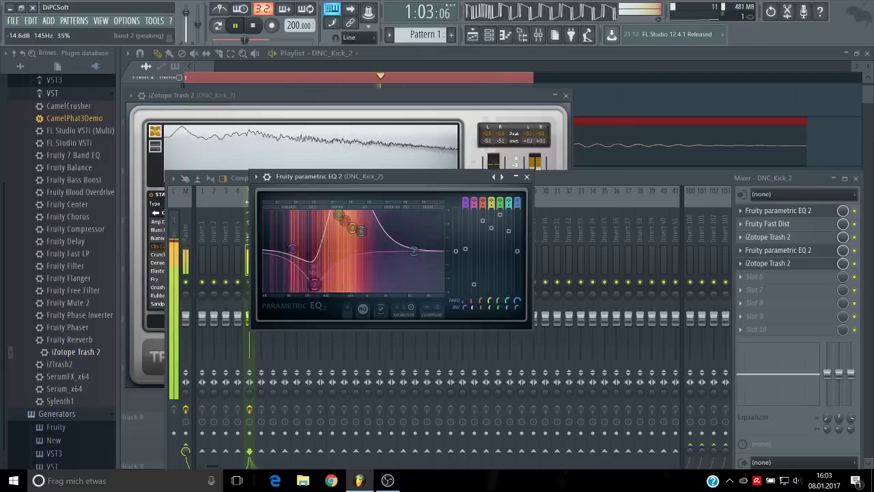
# Step: Raise band 1 of the slot 1 equalizer to about 4.6 dB at 75 Hz, and close the equalizer and Trash 2 windows
pyautogui.press('space')
pyautogui.press('space')
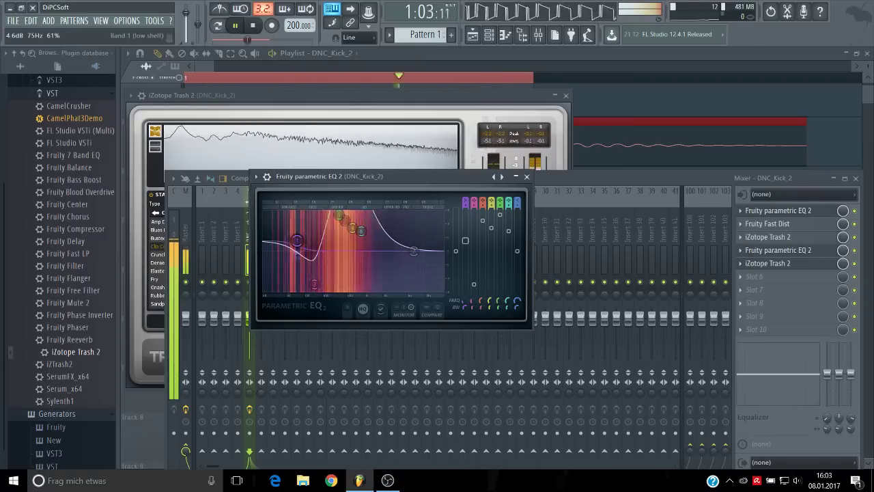
pyautogui.click(528, 177)
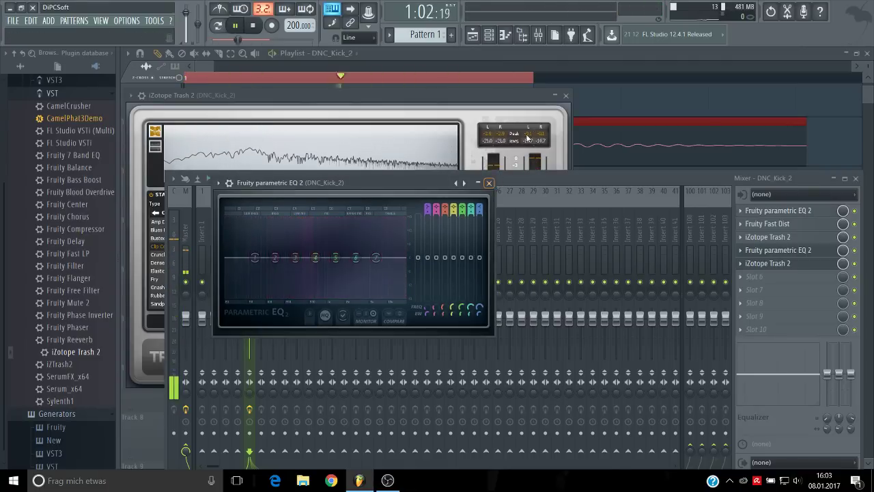
pyautogui.click(567, 96)
# Step: Try a small band 4 boost around 218 Hz in the slot 4 equalizer, audition the kick and reset the band
pyautogui.moveTo(402, 187); pyautogui.dragTo(470, 193)
pyautogui.press('space')
pyautogui.moveTo(381, 263); pyautogui.dragTo(353, 254)
pyautogui.press('space')
pyautogui.press('space')
pyautogui.press('space')
pyautogui.rightClick(353, 254)
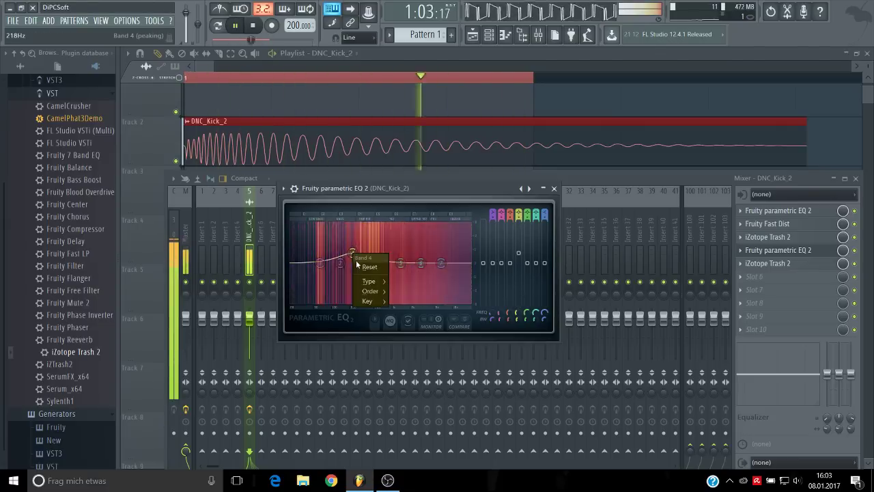
pyautogui.click(364, 267)
pyautogui.press('space')
# Step: In the slot 5 Trash 2, dismiss the preset manager and set Stage 1 Pre to 11.0 and Drive to 10.0
pyautogui.click(767, 263)
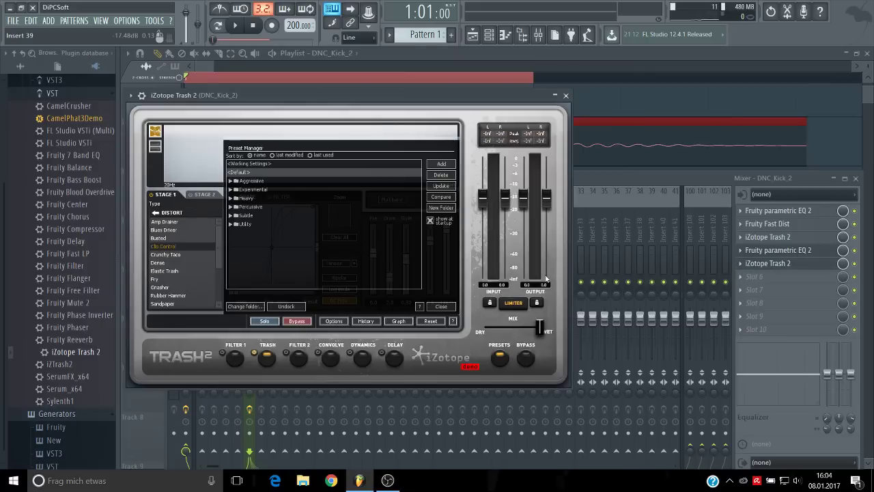
pyautogui.click(442, 307)
pyautogui.press('space')
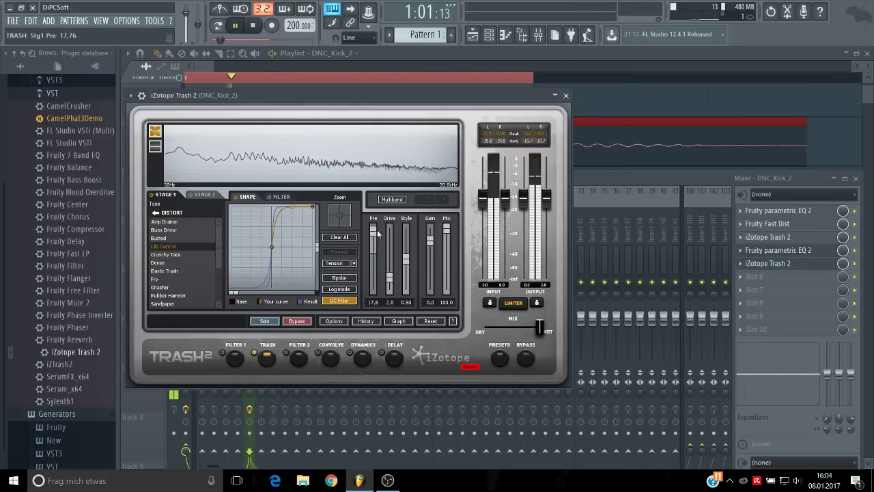
pyautogui.moveTo(373, 253)
pyautogui.mouseDown()
pyautogui.moveTo(371, 233)
pyautogui.moveTo(377, 241)
pyautogui.mouseUp()
pyautogui.press('space')
pyautogui.press('space')
pyautogui.moveTo(389, 275); pyautogui.dragTo(389, 222)
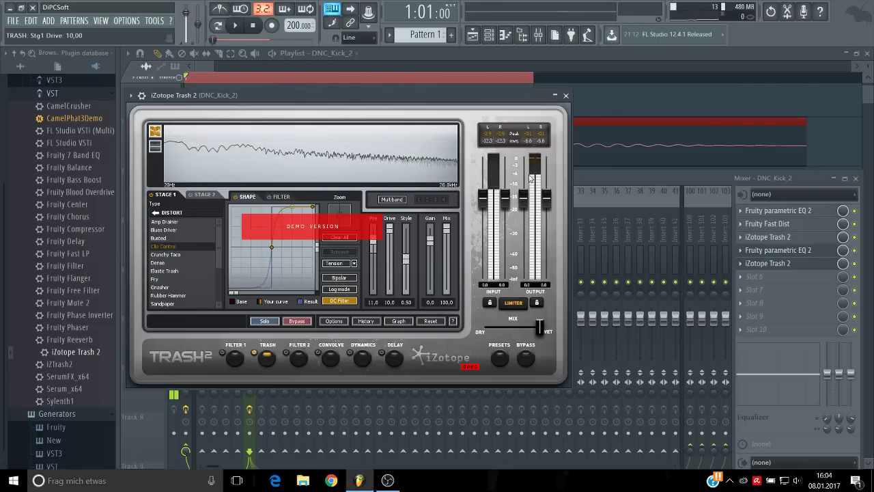
# Step: In the slot 4 equalizer, strongly boost bands 1 and 4 and cut band 2 at about 130 Hz during playback
pyautogui.click(792, 251)
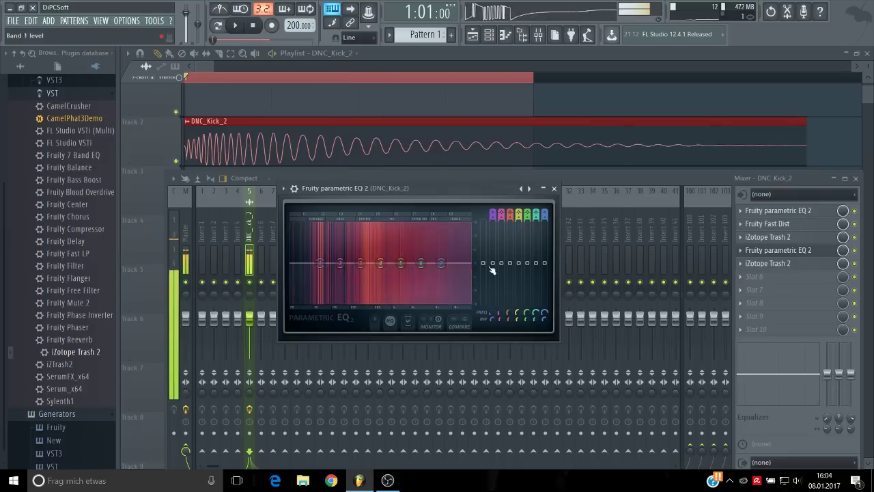
pyautogui.press('space')
pyautogui.moveTo(392, 271); pyautogui.dragTo(389, 245)
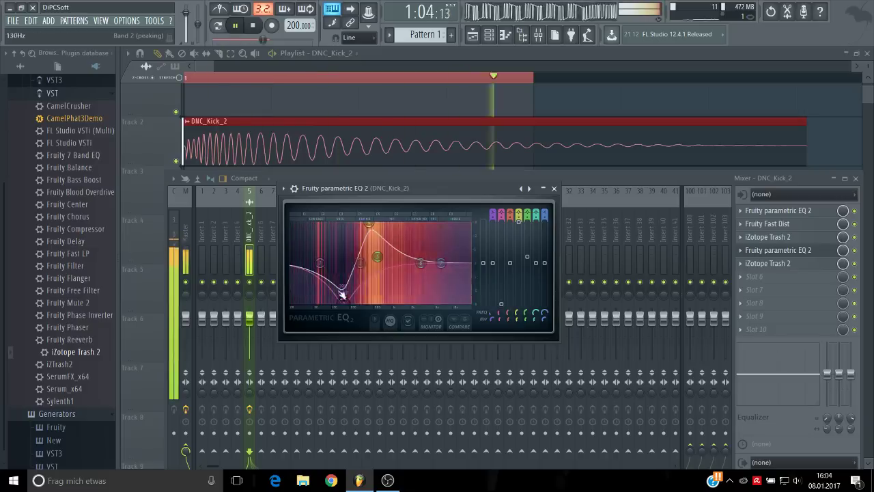
pyautogui.moveTo(328, 228); pyautogui.dragTo(337, 240)
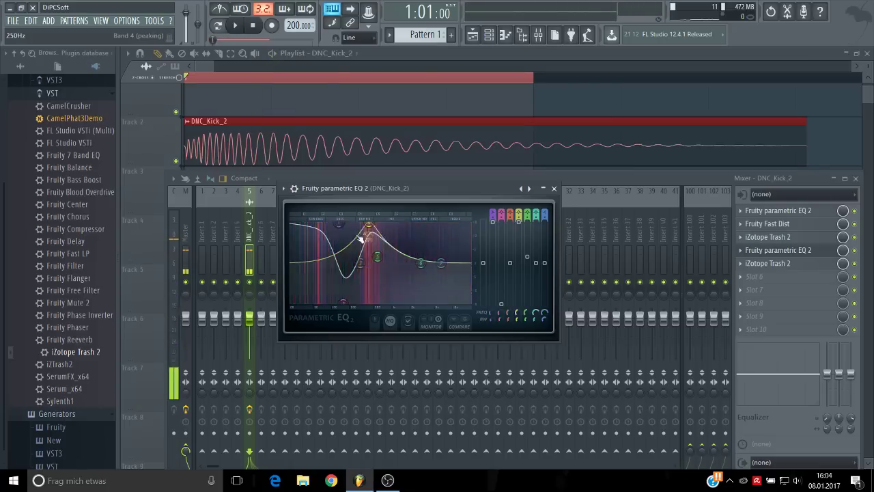
# Step: Audition band 5 positions, settle it on a slight boost beneath band 4, and boost band 3 near 255 Hz
pyautogui.press('space')
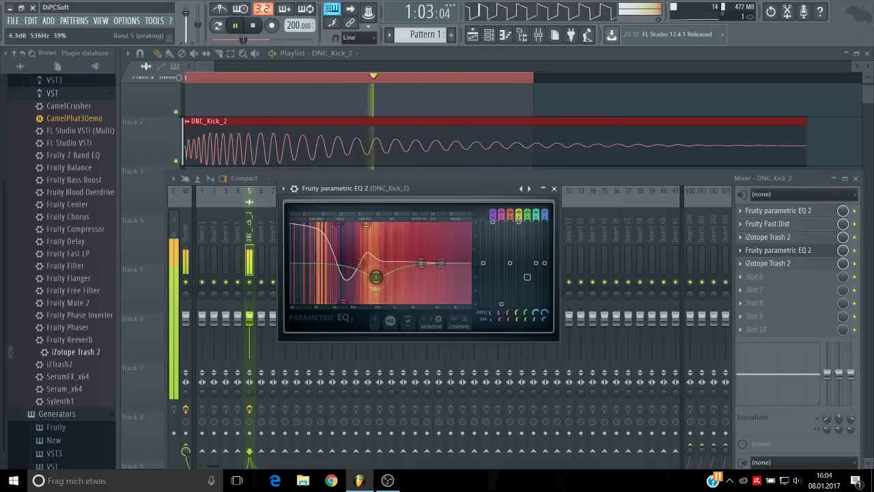
pyautogui.press('space')
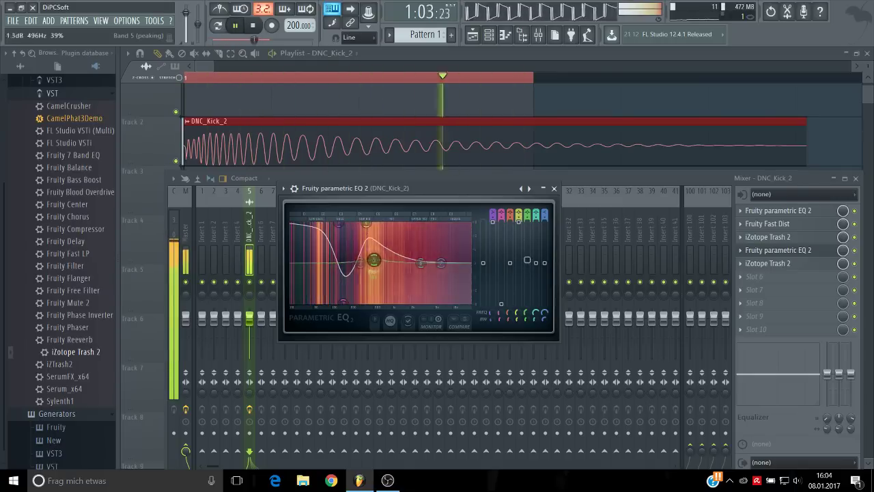
pyautogui.press('space')
pyautogui.moveTo(377, 271); pyautogui.dragTo(359, 247)
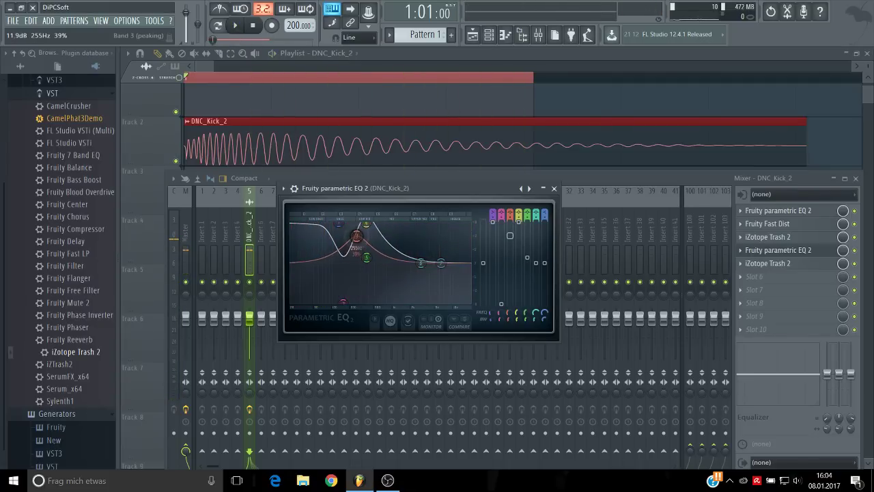
pyautogui.moveTo(355, 236); pyautogui.dragTo(356, 238)
# Step: Audition band 6 of the slot 4 equalizer and settle it at about 3.2 dB and 1536 Hz
pyautogui.press('space')
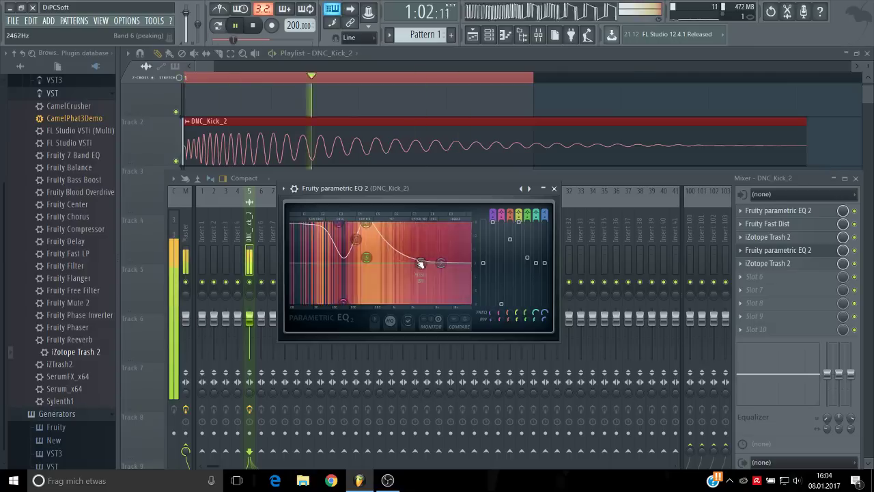
pyautogui.moveTo(403, 285); pyautogui.dragTo(388, 300)
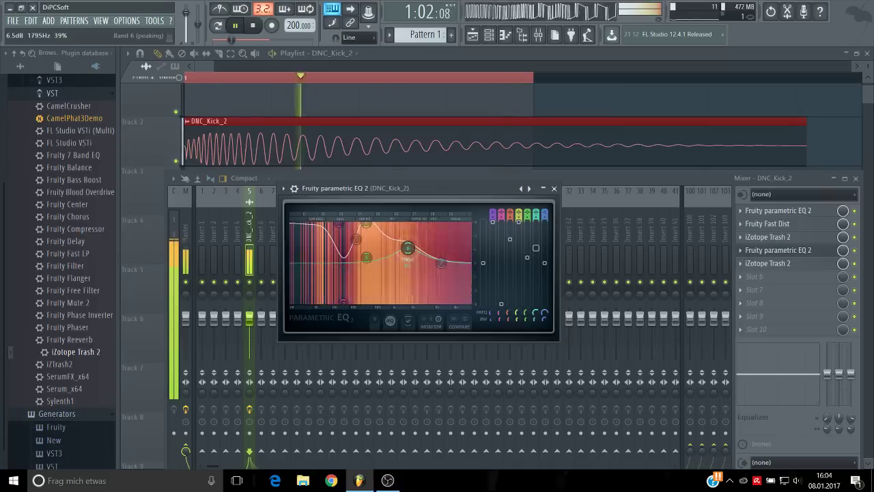
pyautogui.moveTo(426, 251); pyautogui.dragTo(405, 258)
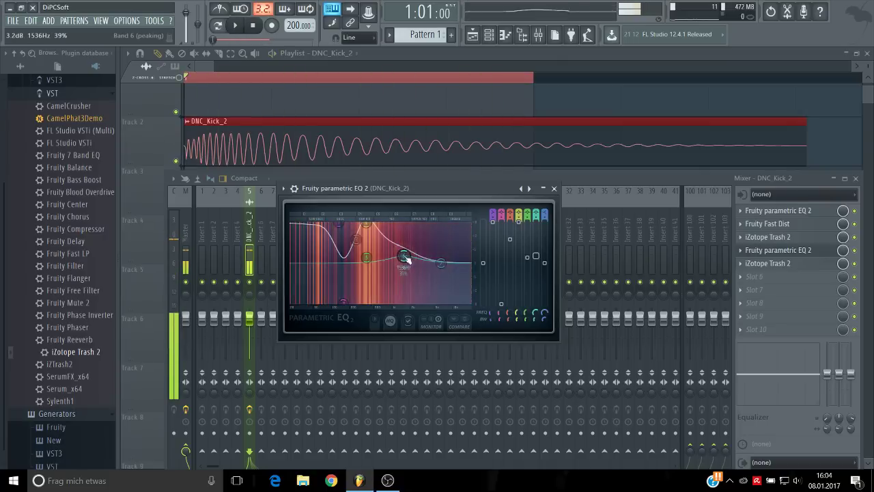
# Step: Reduce the band 1 boost, set band 4 to about 7 dB at 362 Hz, and compare the kick with the slot 4 equalizer bypassed
pyautogui.moveTo(352, 306)
pyautogui.mouseDown()
pyautogui.moveTo(353, 263)
pyautogui.moveTo(342, 273)
pyautogui.moveTo(344, 264)
pyautogui.moveTo(346, 299)
pyautogui.mouseUp()
pyautogui.moveTo(339, 223); pyautogui.dragTo(367, 247)
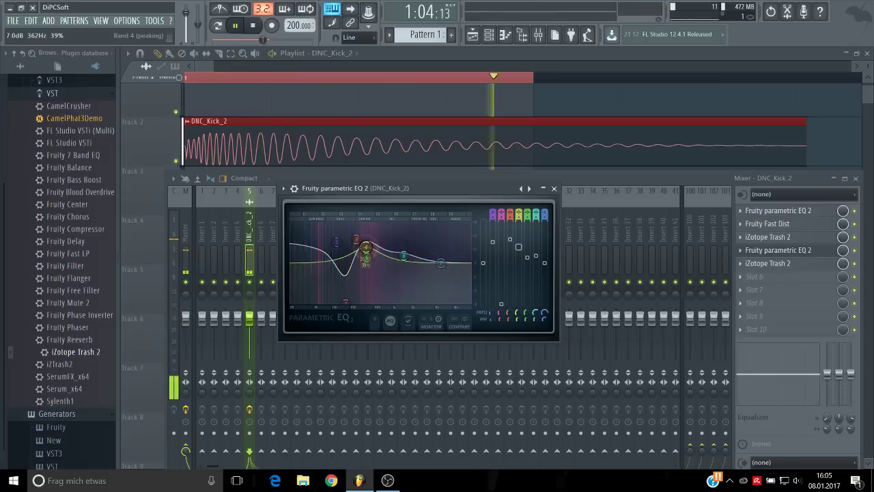
pyautogui.click(860, 252)
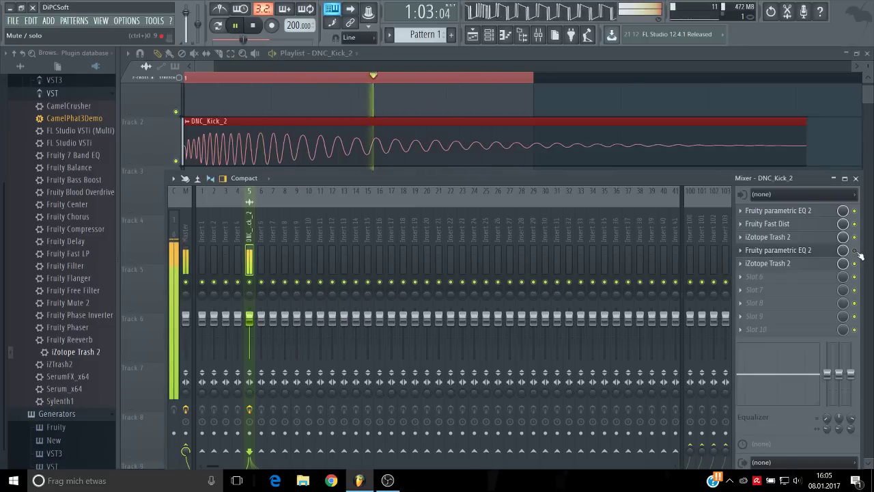
pyautogui.press('space')
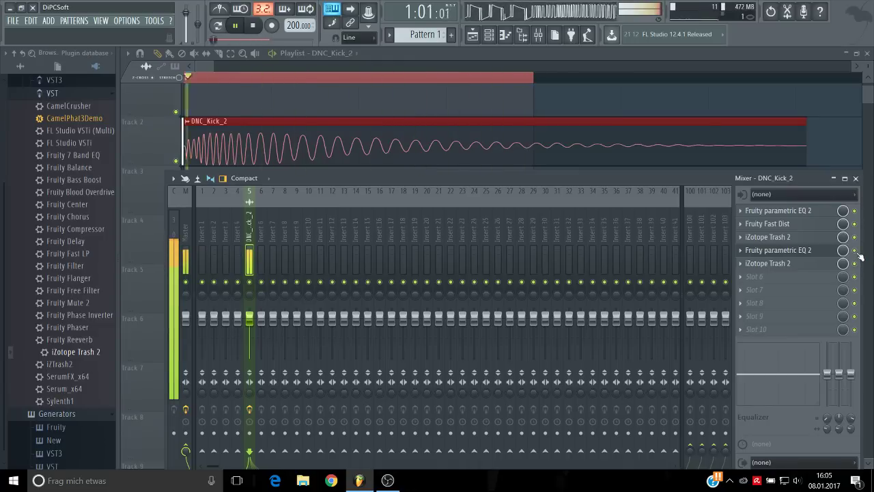
# Step: Replace the slot 4 effect with a new Fruity parametric EQ 2 and boost bands 1 and 3, with band 1 at 75 Hz
pyautogui.rightClick(743, 251)
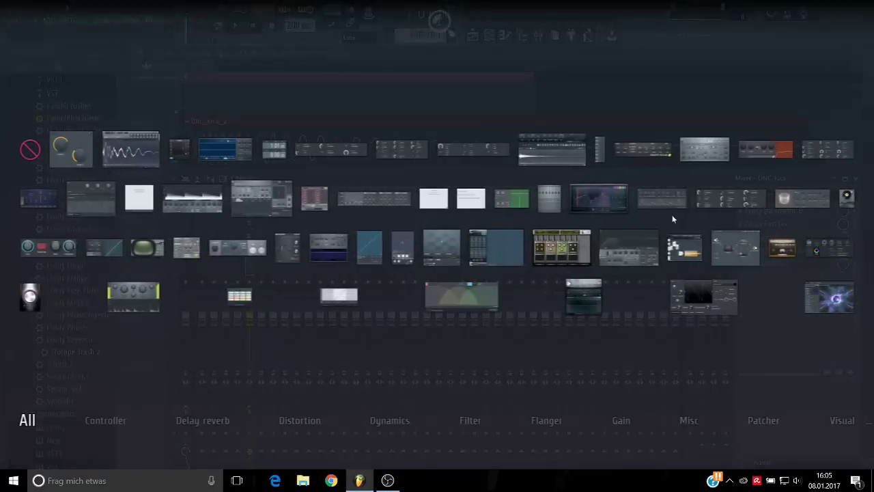
pyautogui.click(603, 208)
pyautogui.press('space')
pyautogui.moveTo(366, 261); pyautogui.dragTo(343, 241)
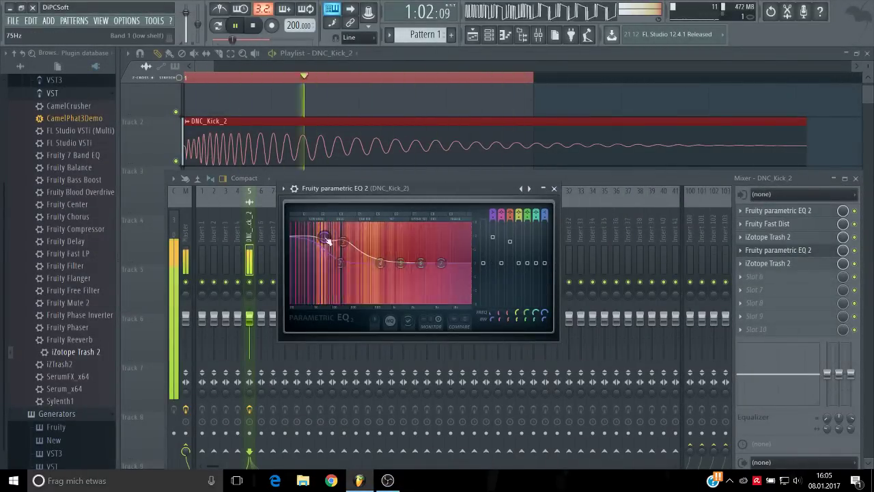
pyautogui.press('space')
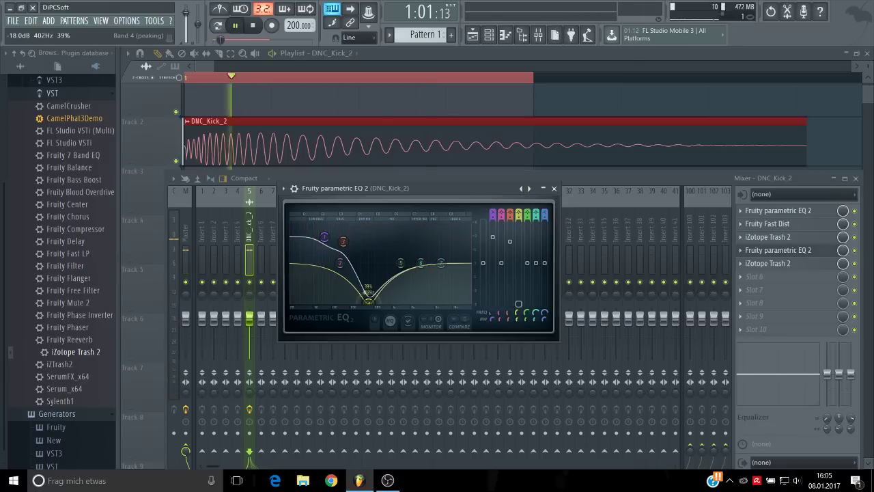
# Step: Audition a band 4 cut at 402 Hz, return that band close to flat, and cut band 3 at 157 Hz
pyautogui.moveTo(369, 301); pyautogui.dragTo(344, 286)
pyautogui.press('space')
pyautogui.press('space')
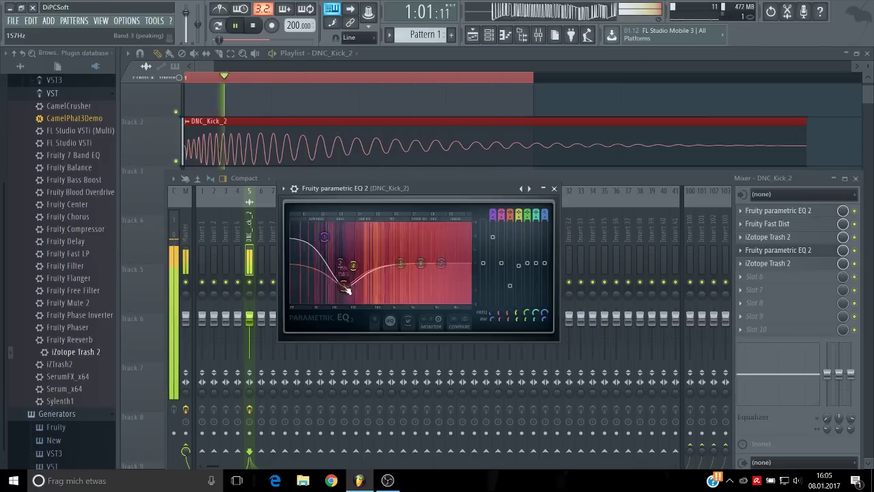
# Step: Boost band 5 at 386 Hz and band 2 slightly beneath band 1, close the slot 4 equalizer, and audition the kick
pyautogui.moveTo(400, 264); pyautogui.dragTo(370, 248)
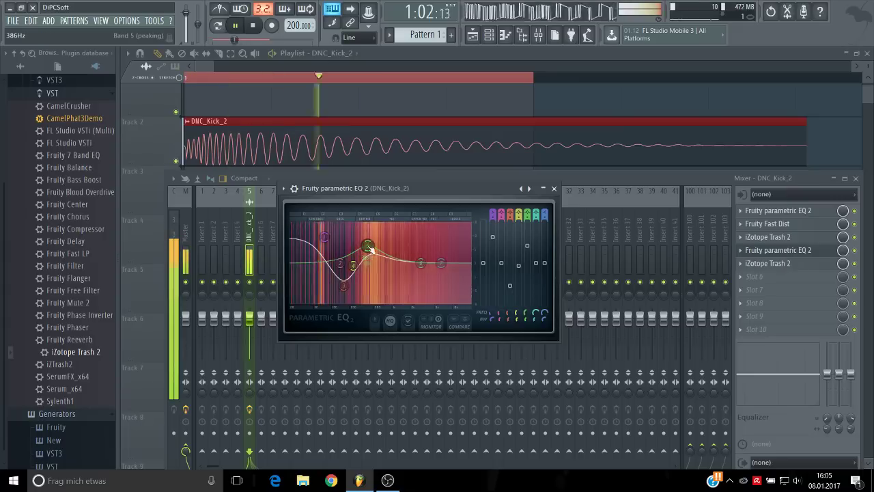
pyautogui.press('space')
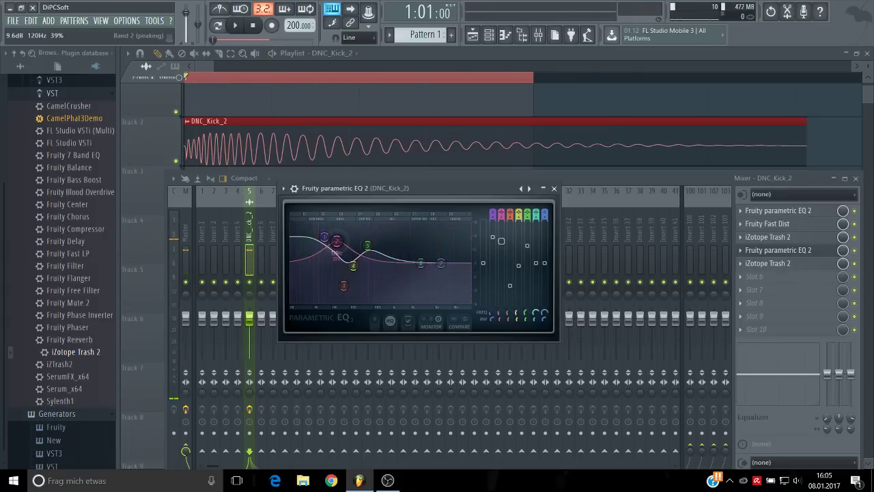
pyautogui.press('space')
pyautogui.moveTo(337, 240); pyautogui.dragTo(327, 239)
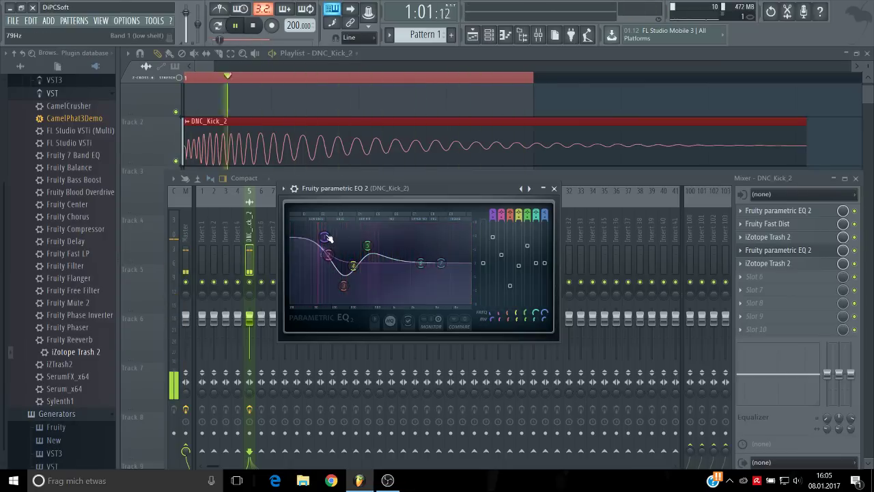
pyautogui.moveTo(368, 246); pyautogui.dragTo(368, 239)
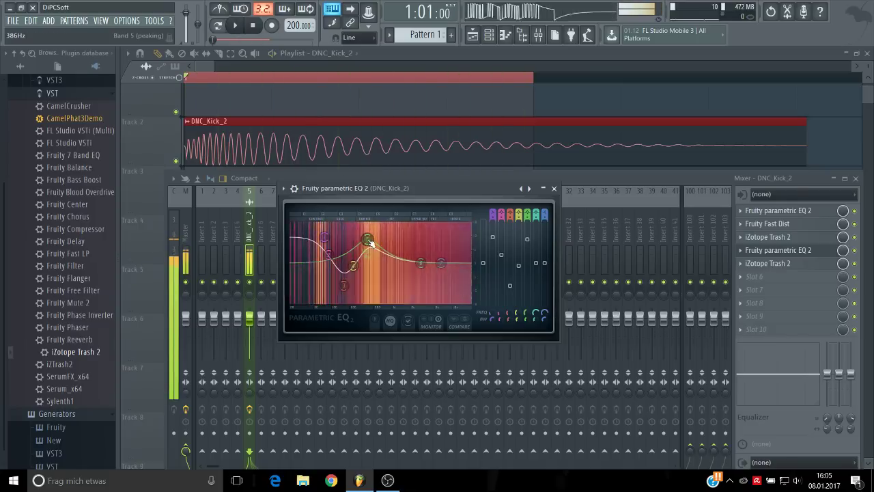
pyautogui.click(554, 189)
pyautogui.press('space')
pyautogui.press('space')
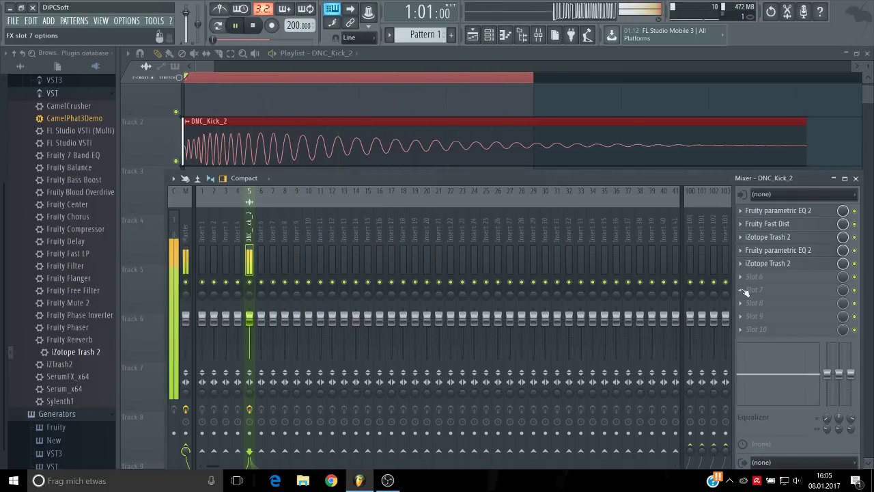
pyautogui.press('space')
# Step: Load iZotope Trash 2 in demo mode into effect slot 6 and dismiss its preset manager
pyautogui.middleClick(745, 278)
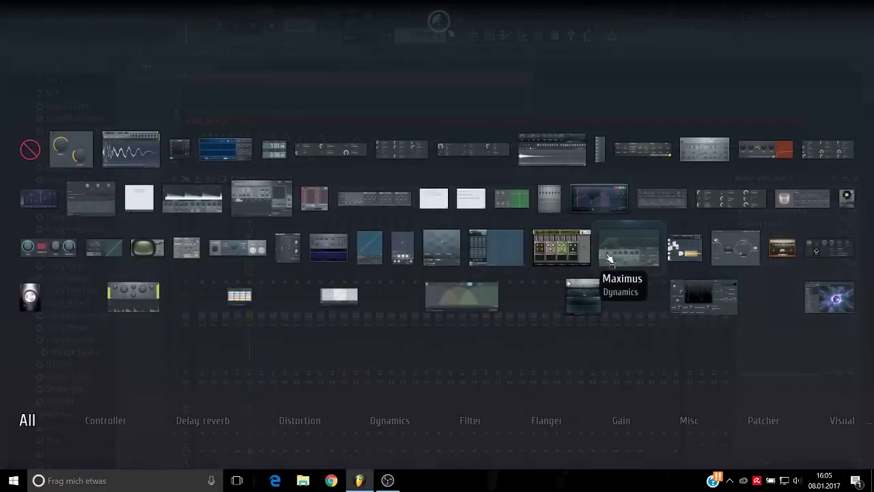
pyautogui.click(614, 207)
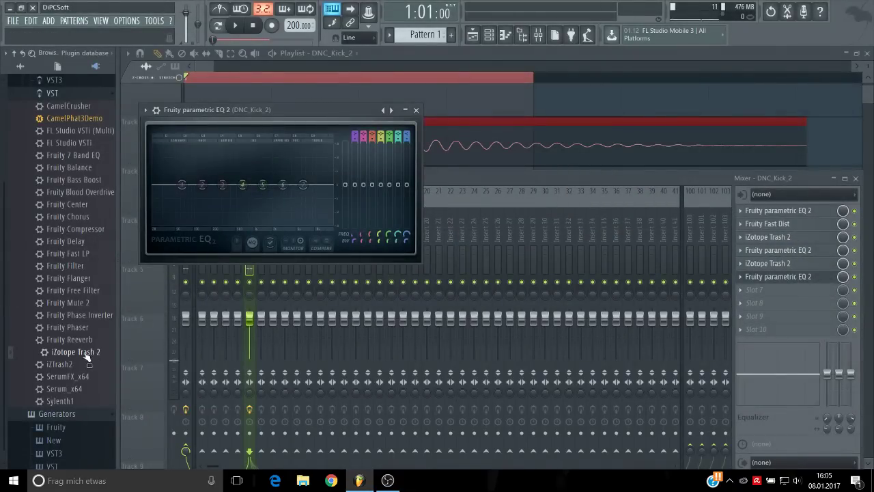
pyautogui.moveTo(88, 364); pyautogui.dragTo(751, 279)
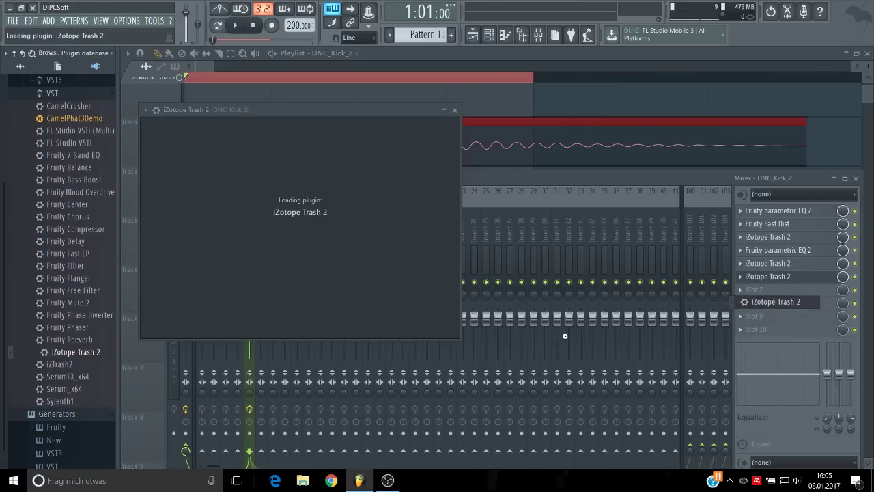
pyautogui.click(521, 297)
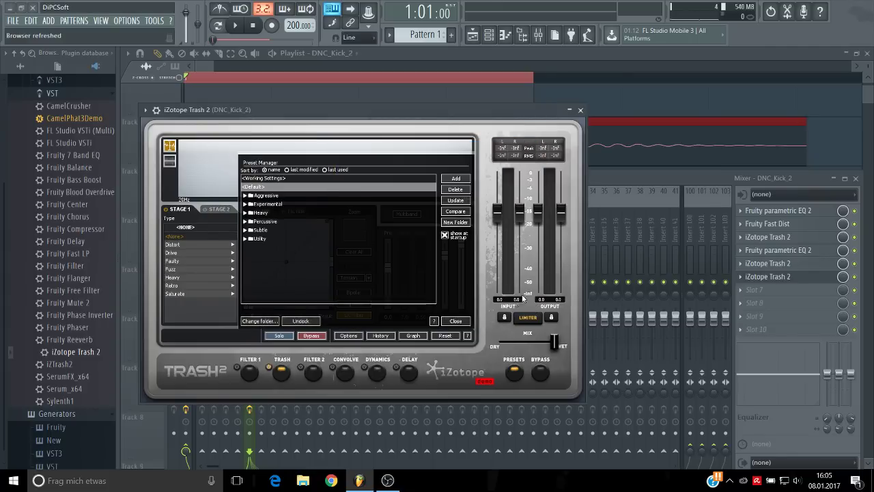
pyautogui.click(460, 322)
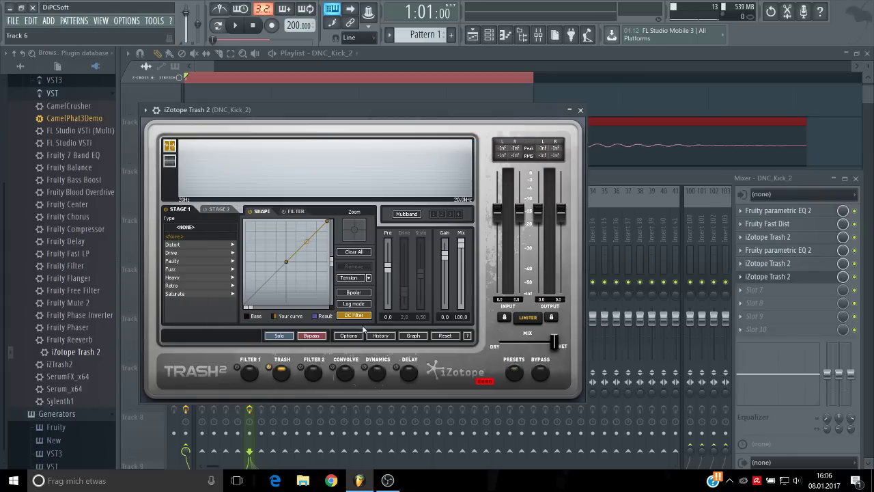
# Step: Choose the Crispy drive type for stage 1 of the slot 6 Trash 2 and bend its waveshape curve upward during playback
pyautogui.click(190, 252)
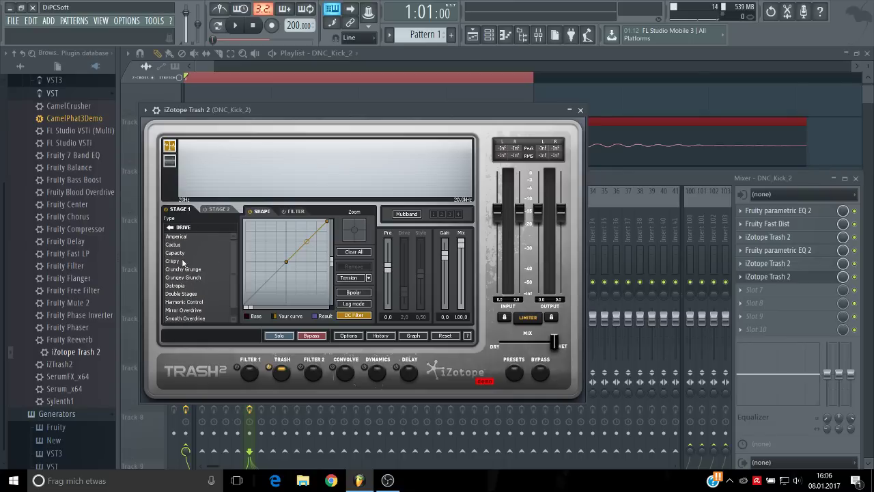
pyautogui.click(173, 261)
pyautogui.press('space')
pyautogui.moveTo(306, 242); pyautogui.dragTo(310, 231)
pyautogui.press('space')
pyautogui.press('space')
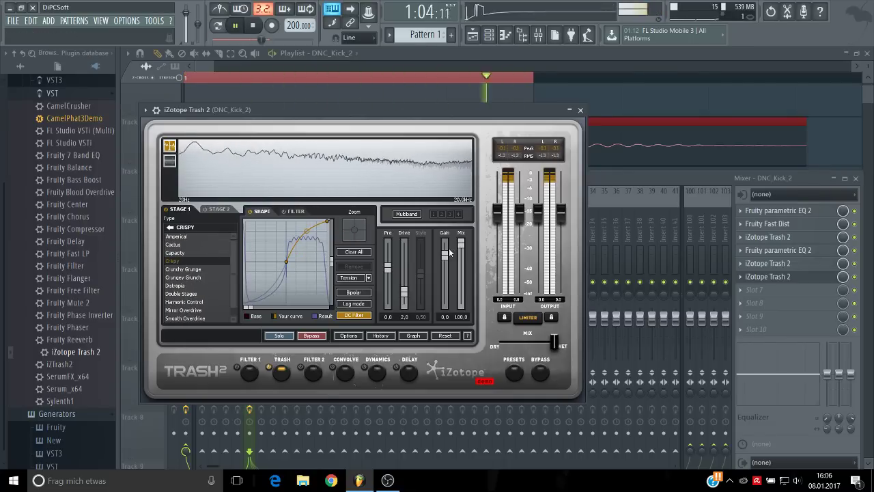
# Step: Set the stage 1 Pre level to -0.1, soften the waveshape curve slightly, and close the slot 6 Trash 2
pyautogui.moveTo(389, 272)
pyautogui.mouseDown()
pyautogui.moveTo(390, 264)
pyautogui.moveTo(389, 272)
pyautogui.mouseUp()
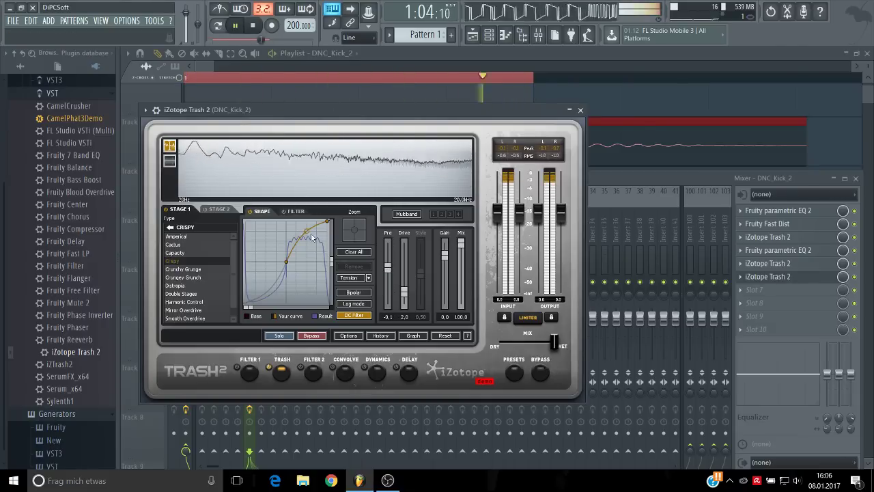
pyautogui.moveTo(307, 231)
pyautogui.mouseDown()
pyautogui.moveTo(315, 265)
pyautogui.moveTo(307, 234)
pyautogui.mouseUp()
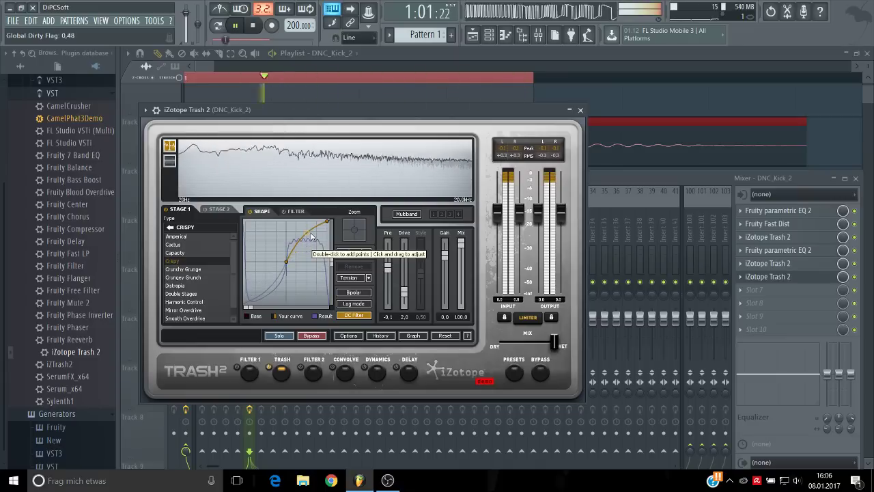
pyautogui.click(580, 110)
pyautogui.press('space')
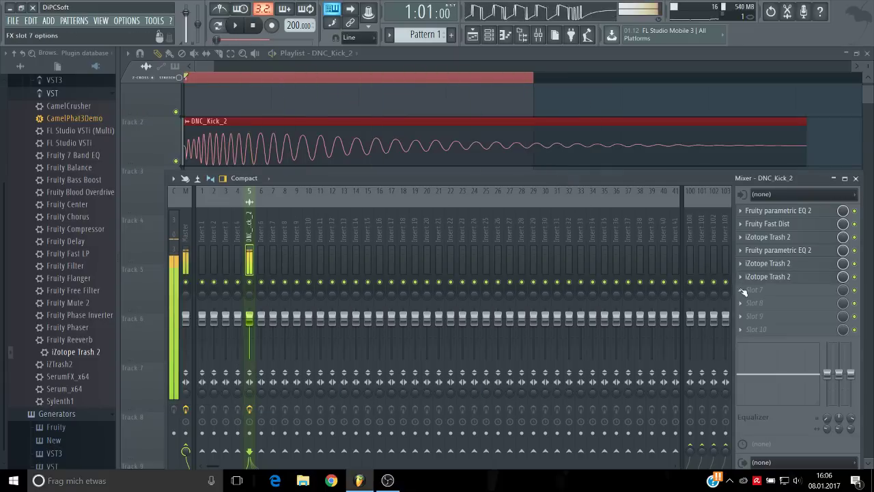
# Step: Load a Fruity parametric EQ 2 into slot 7 and a demo iZotope Trash 2 into slot 8
pyautogui.click(746, 298)
pyautogui.click(601, 214)
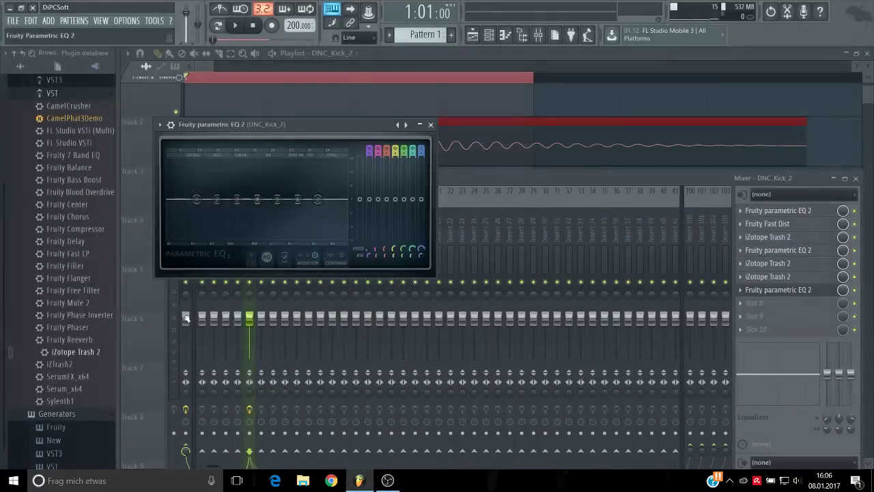
pyautogui.moveTo(755, 331); pyautogui.dragTo(772, 308)
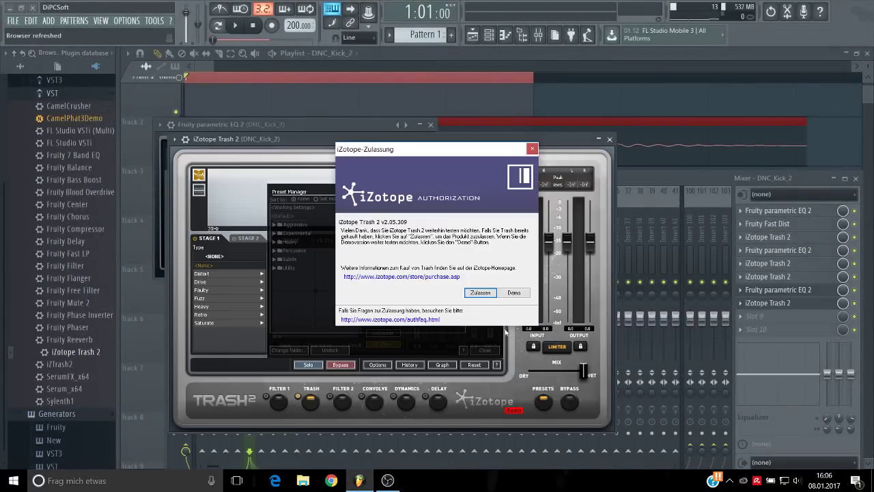
pyautogui.click(478, 289)
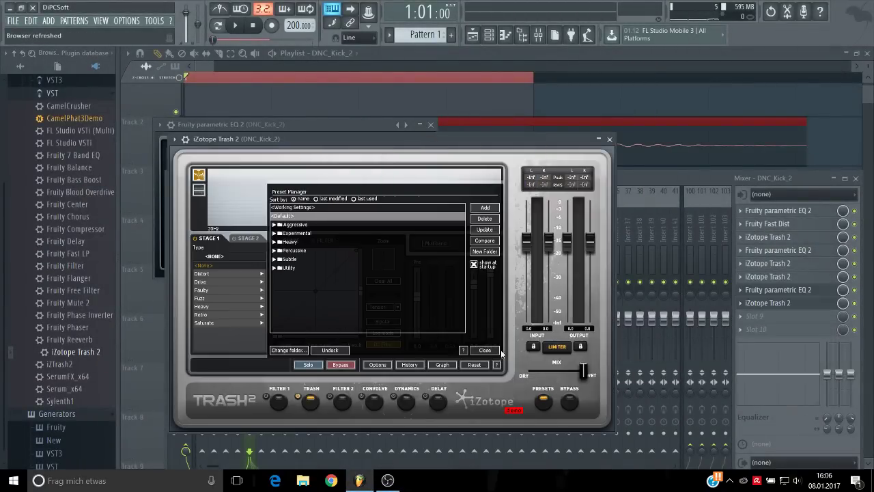
# Step: Set stage 1 of the slot 8 Trash 2 to Clip Control distortion and bend its waveshape curve upward during playback
pyautogui.click(205, 273)
pyautogui.click(220, 290)
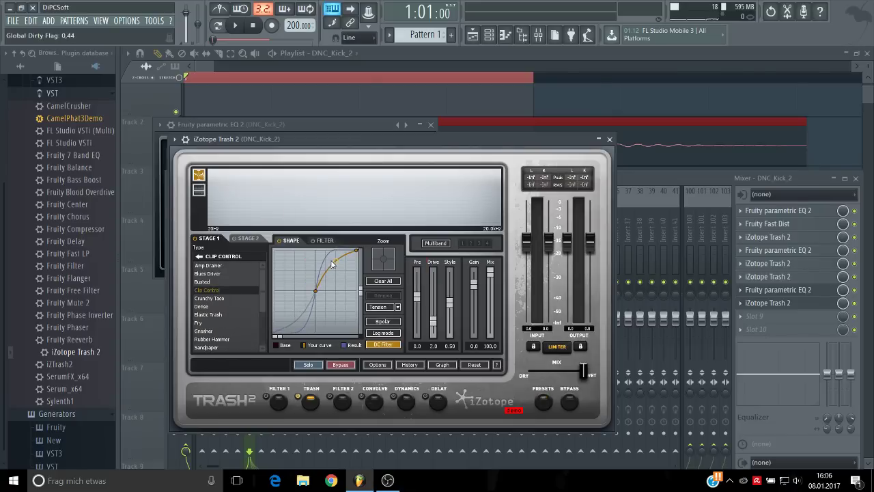
pyautogui.press('space')
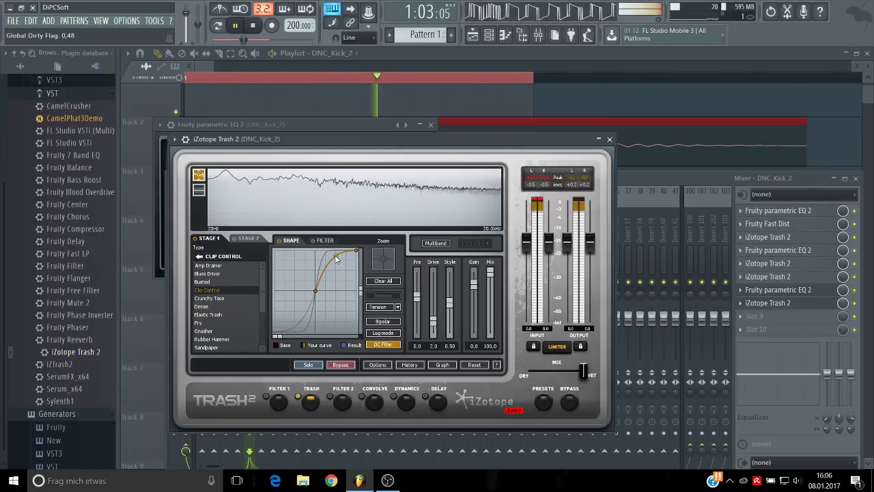
pyautogui.click(610, 139)
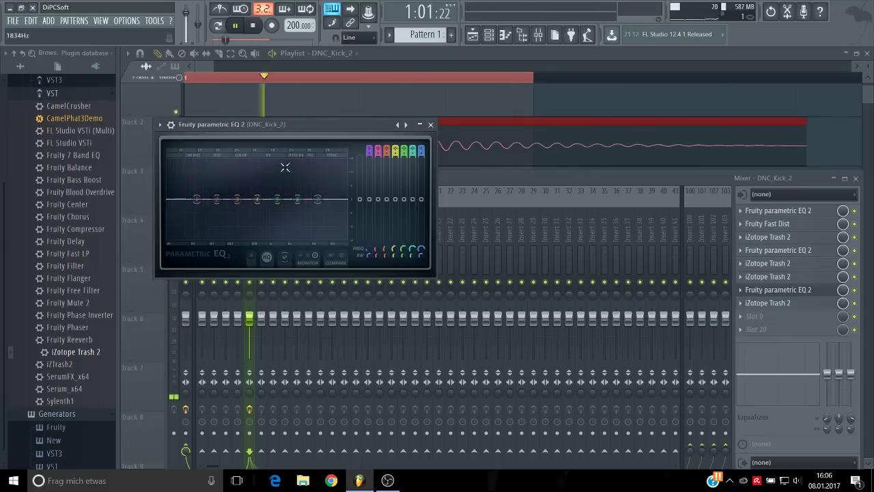
# Step: In the slot 7 equalizer, fully boost band 4, cut band 3 by 18 dB at 356 Hz, and try band 5 at 12 dB and 143 Hz
pyautogui.moveTo(319, 127); pyautogui.dragTo(407, 147)
pyautogui.moveTo(353, 198); pyautogui.dragTo(330, 259)
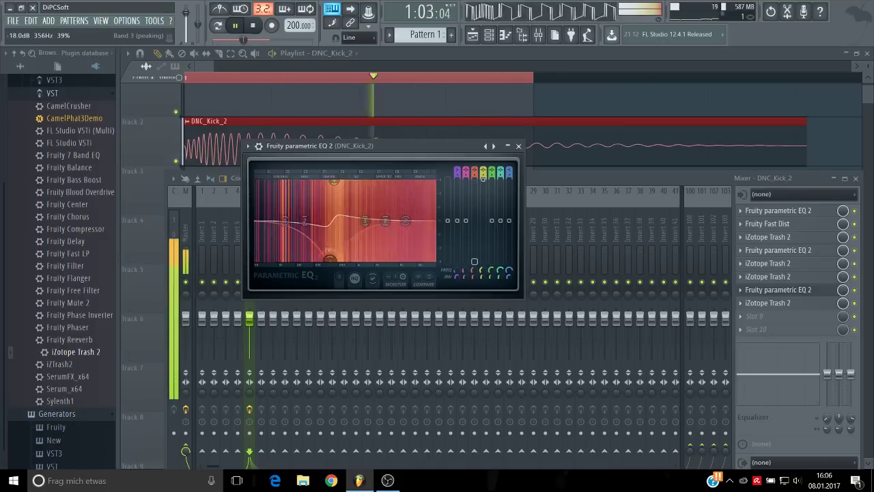
pyautogui.moveTo(365, 221); pyautogui.dragTo(349, 204)
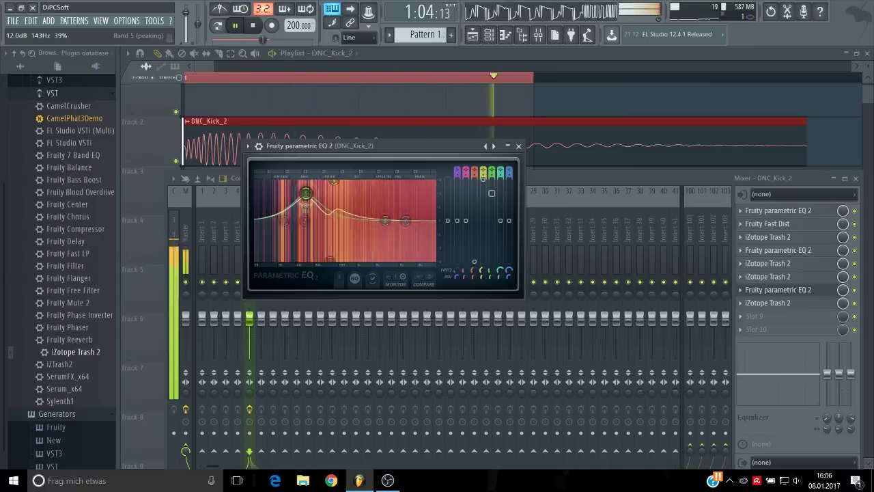
# Step: Boost bands 1 and 2 of the slot 7 equalizer, turn band 5 into a moderate cut, and audition the kick
pyautogui.moveTo(284, 220); pyautogui.dragTo(292, 186)
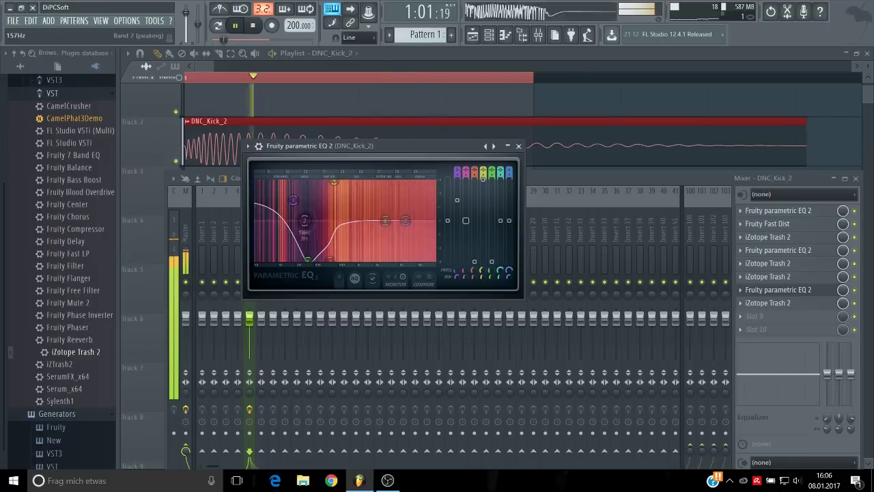
pyautogui.moveTo(304, 220); pyautogui.dragTo(306, 197)
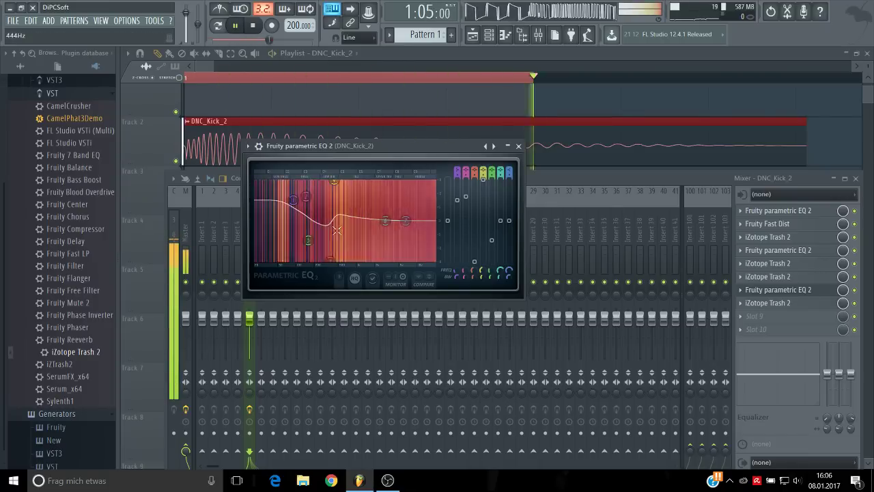
pyautogui.moveTo(323, 228); pyautogui.dragTo(333, 259)
pyautogui.press('space')
pyautogui.press('space')
# Step: Compare the kick during playback with the slot 7 equalizer and the slot 8 Trash 2 bypassed
pyautogui.click(854, 290)
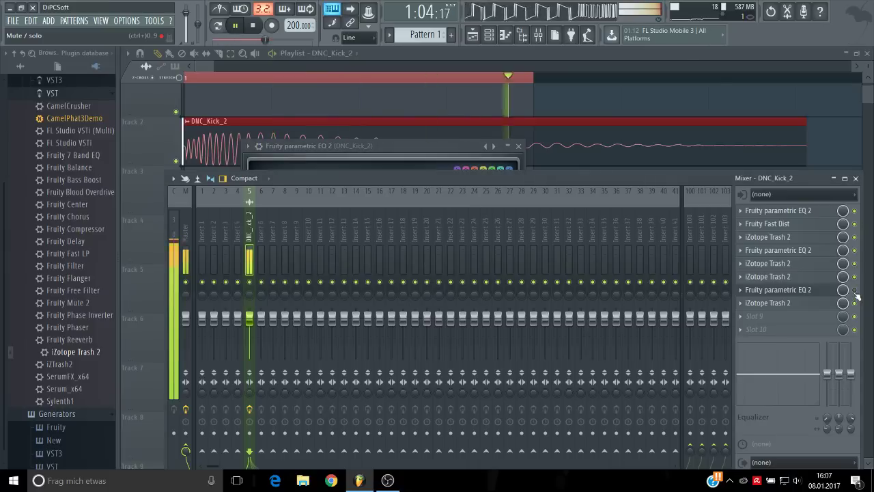
pyautogui.click(855, 291)
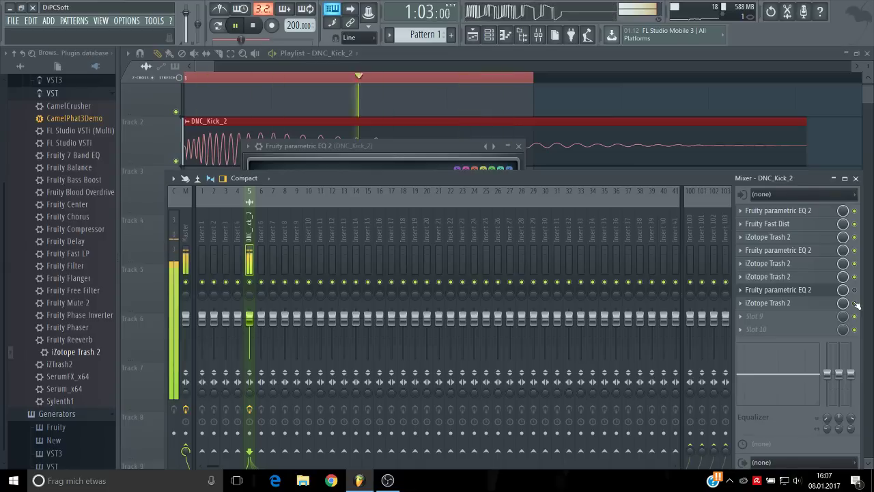
pyautogui.click(854, 291)
pyautogui.click(854, 303)
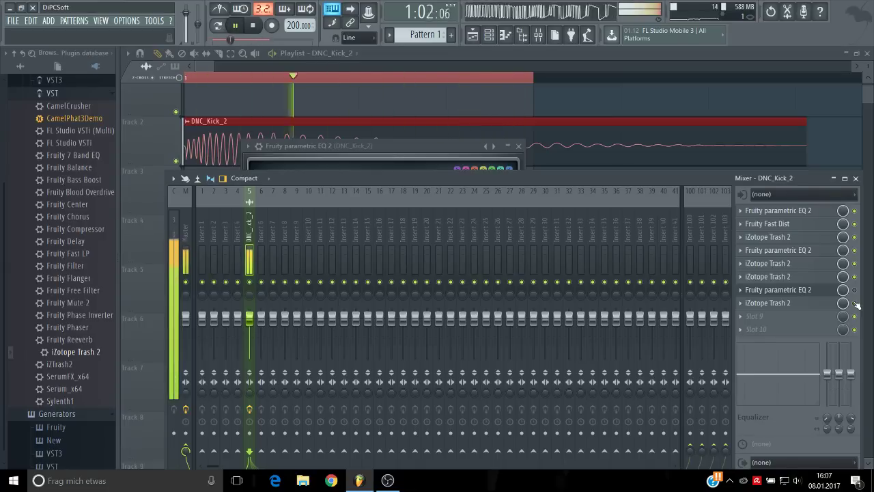
pyautogui.press('space')
# Step: Remove the equalizer from slot 7 and Trash 2 from slot 8
pyautogui.click(741, 291)
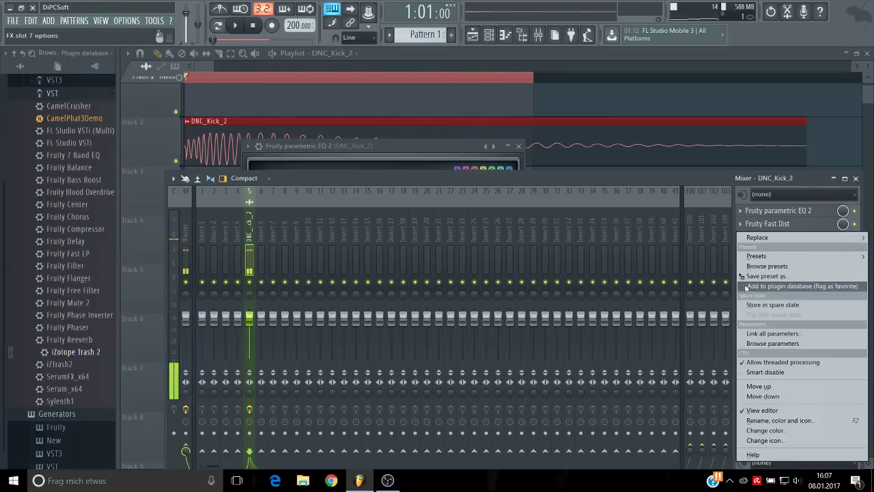
pyautogui.click(758, 236)
pyautogui.click(711, 36)
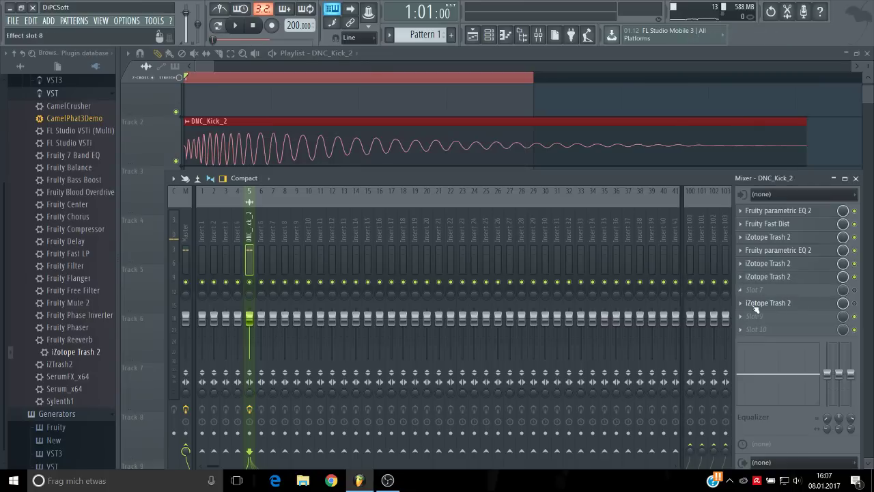
pyautogui.click(740, 303)
pyautogui.click(763, 252)
pyautogui.click(727, 36)
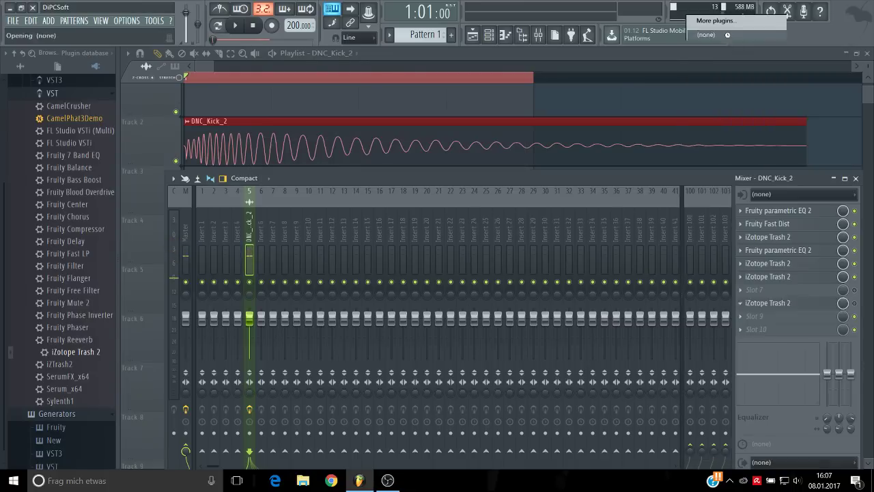
# Step: Extend the playlist time selection so that it covers the whole DNC_Kick_2 clip on track 2
pyautogui.click(495, 54)
pyautogui.press('space')
pyautogui.press('space')
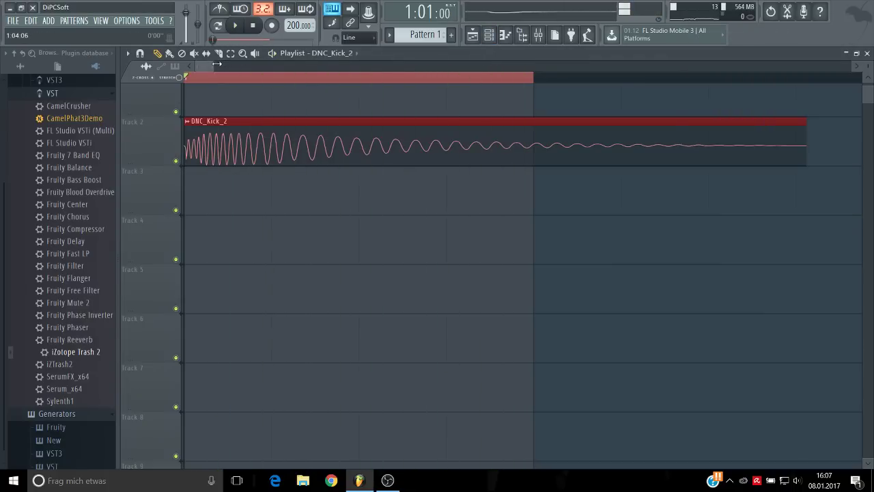
pyautogui.moveTo(217, 63); pyautogui.dragTo(232, 62)
pyautogui.click(232, 54)
pyautogui.moveTo(496, 94); pyautogui.dragTo(591, 91)
pyautogui.moveTo(722, 79); pyautogui.dragTo(100, 88)
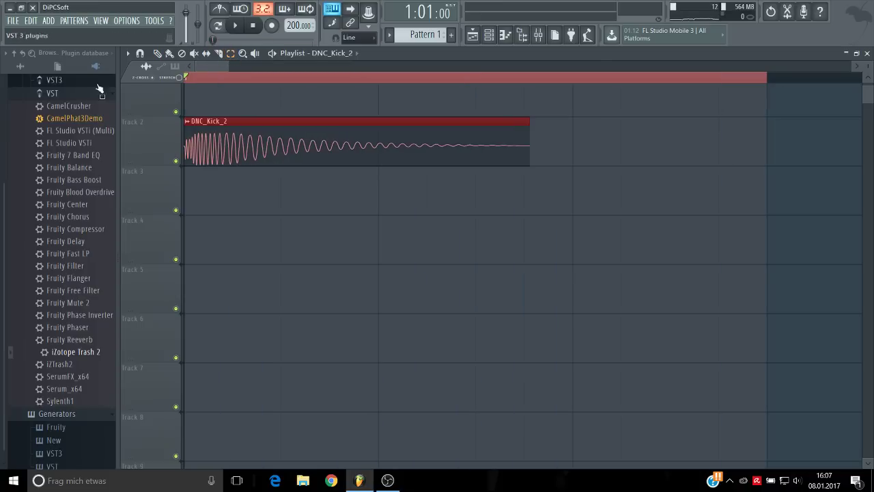
# Step: Start looped playback of the kick and load Edison into slot 1 of the Master mixer track
pyautogui.press('space')
pyautogui.click(538, 35)
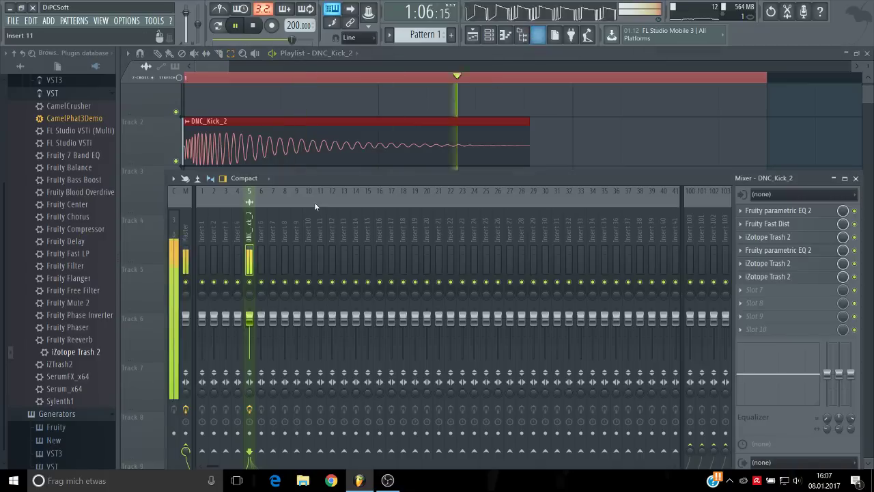
pyautogui.click(185, 212)
pyautogui.click(740, 210)
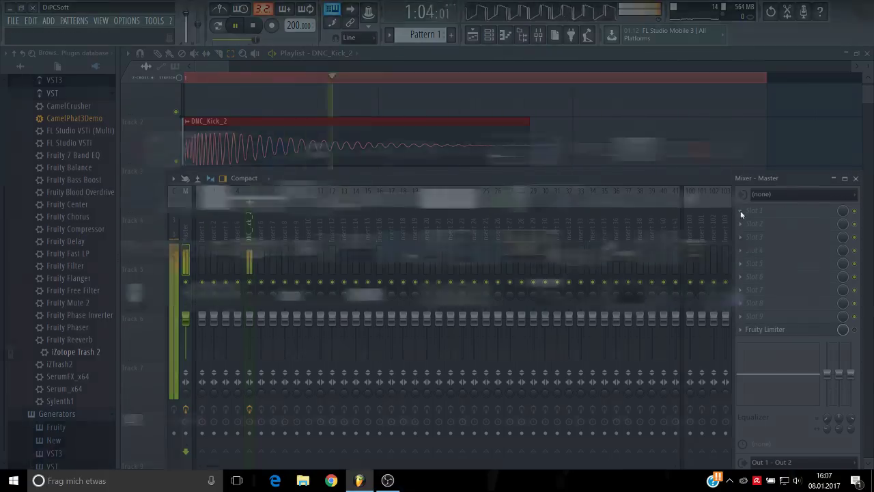
pyautogui.click(142, 161)
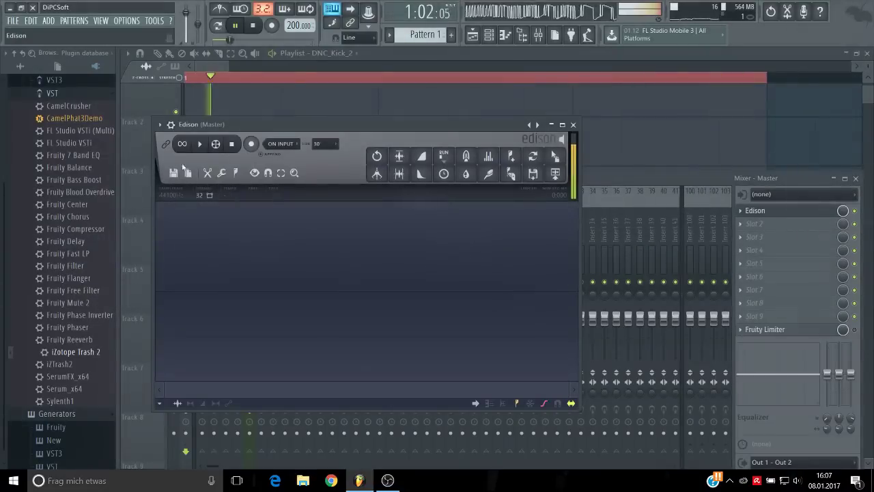
# Step: Record several loops of the distorted kick in Edison, and stop recording and playback
pyautogui.click(250, 144)
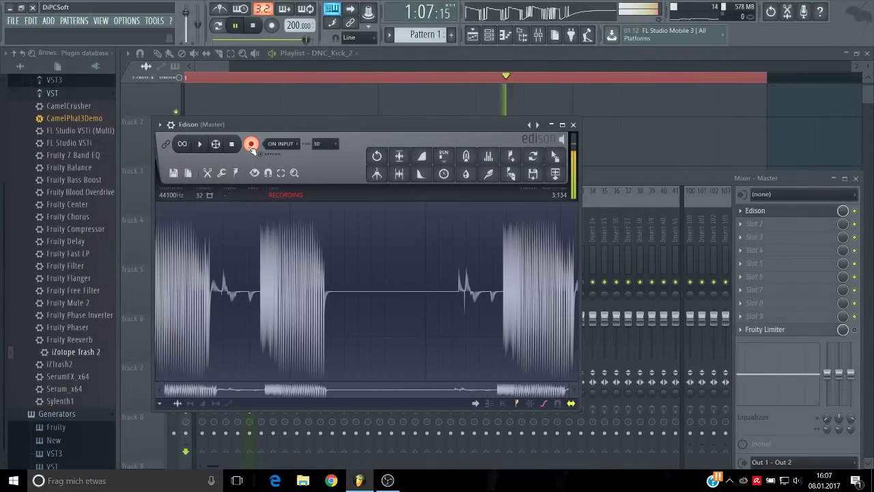
pyautogui.click(251, 144)
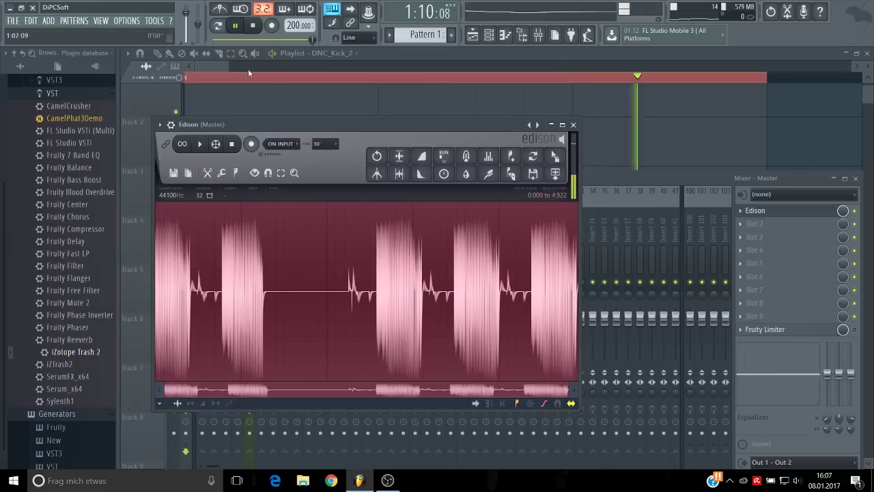
pyautogui.click(234, 25)
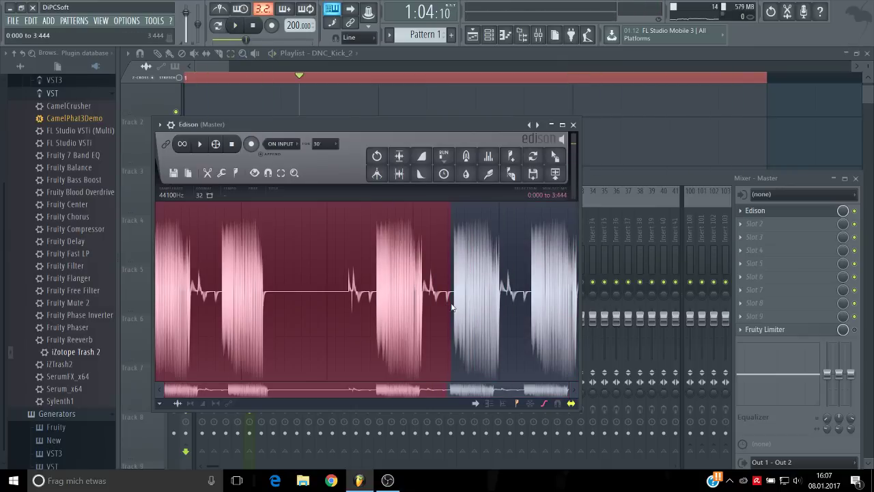
# Step: Cut the Edison recording down to a single kick hit with the silence around it trimmed, and audition it
pyautogui.press('Delete')
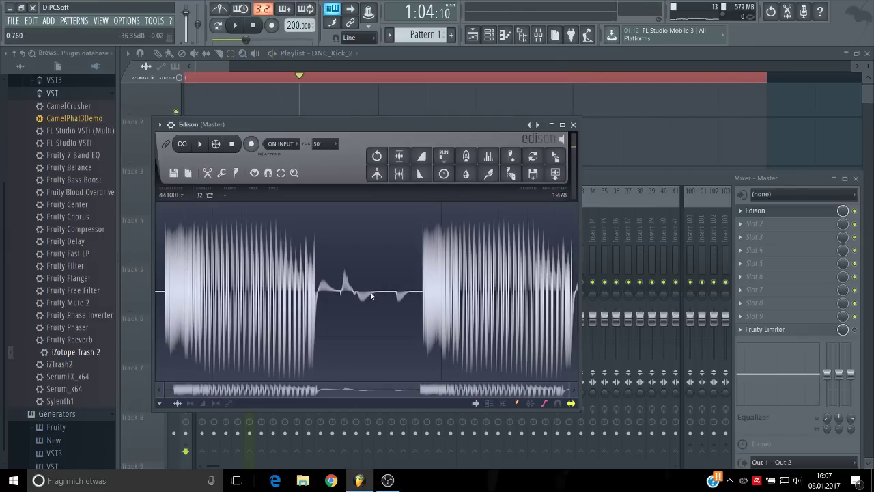
pyautogui.press('Delete')
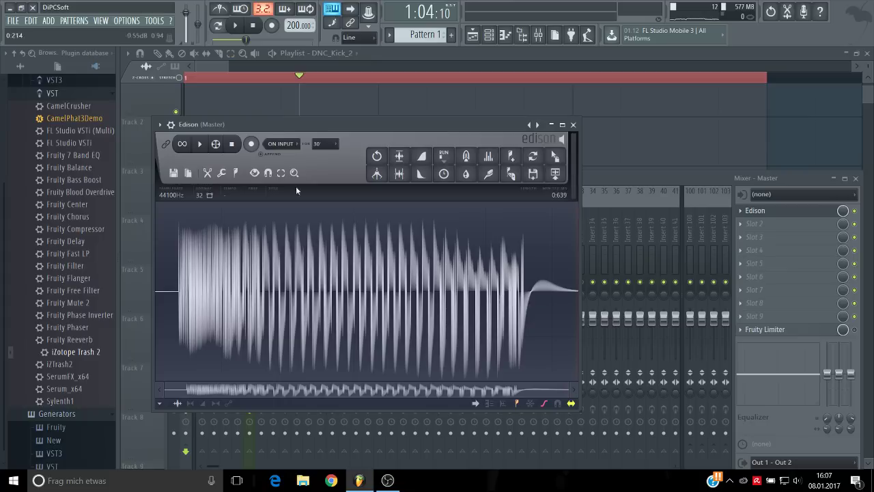
pyautogui.click(397, 175)
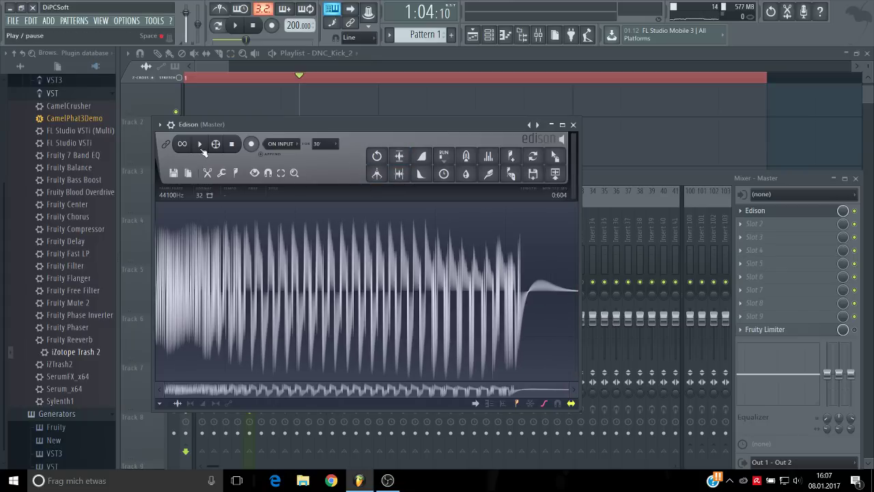
pyautogui.click(201, 146)
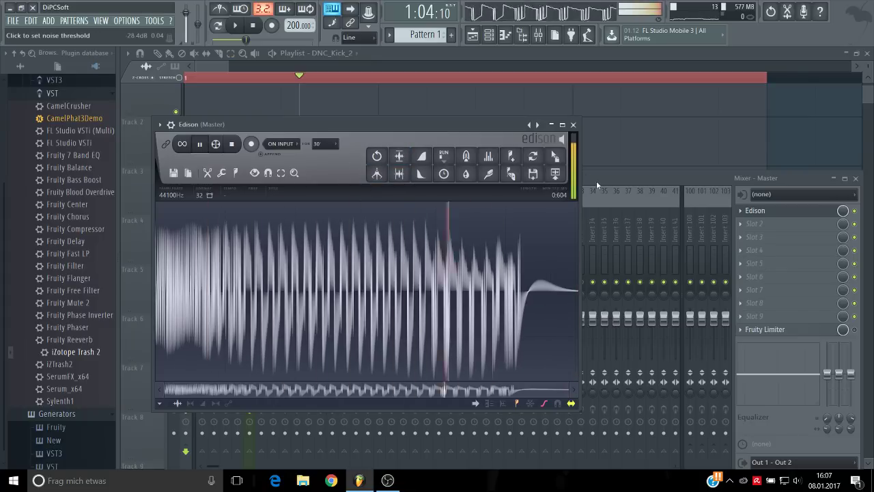
# Step: Place the trimmed Edison recording at the start of playlist track 5 and mute track 2
pyautogui.moveTo(555, 156); pyautogui.dragTo(172, 337)
pyautogui.scroll(1, 412, 121)
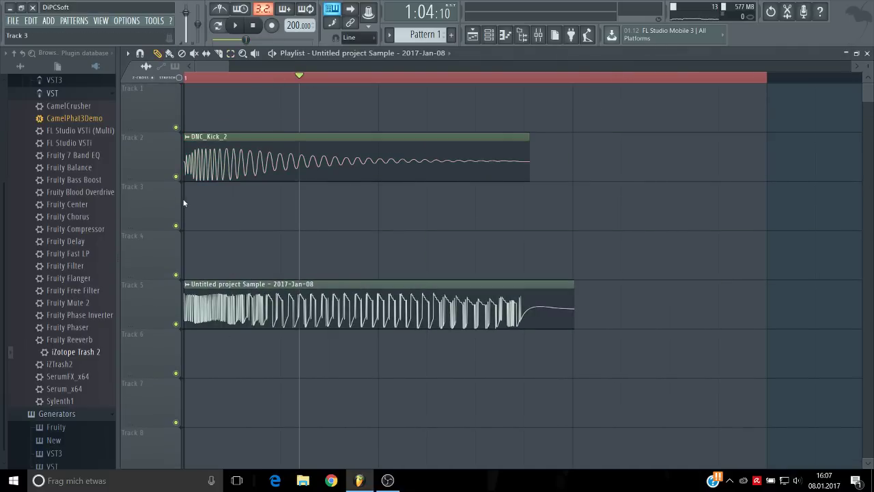
pyautogui.click(176, 176)
# Step: Set a shorter playlist time selection over the first part of the recorded clip on track 5 and play it
pyautogui.scroll(2, 507, 139)
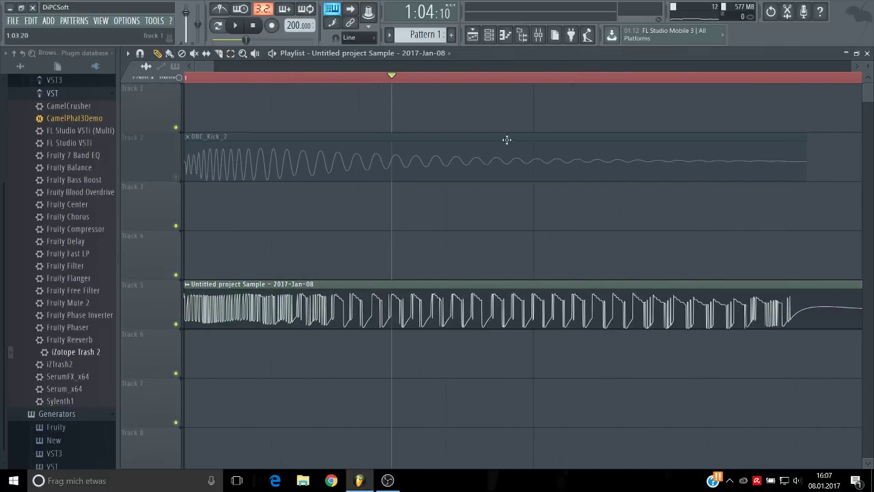
pyautogui.scroll(-2, 489, 343)
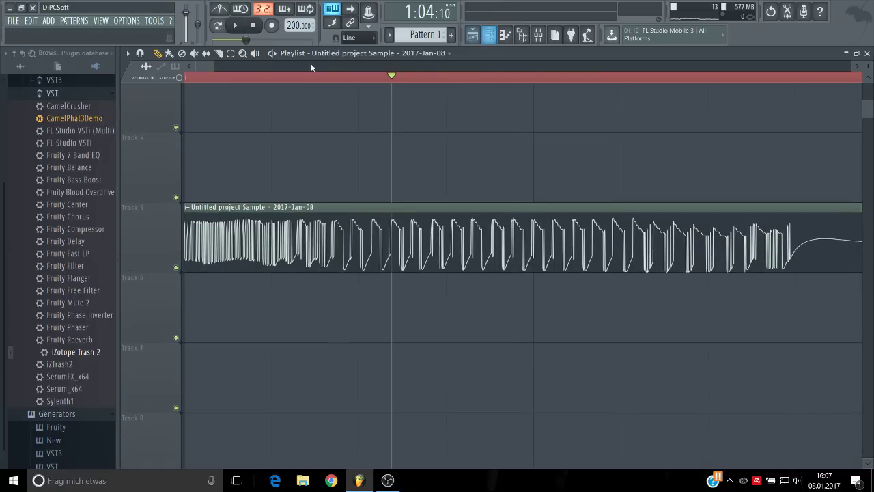
pyautogui.moveTo(536, 80); pyautogui.dragTo(137, 84)
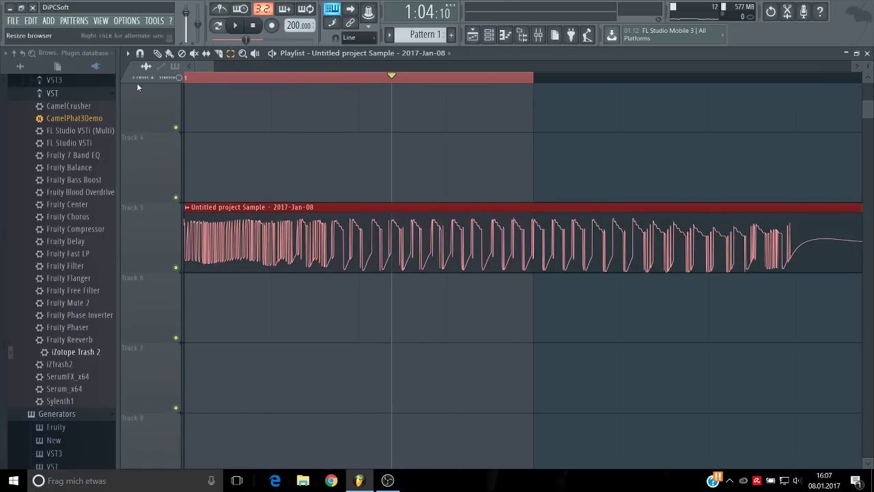
pyautogui.press('space')
# Step: Clone the recorded kick's channel in the channel rack and route the original channel to mixer track 6
pyautogui.click(489, 37)
pyautogui.press('space')
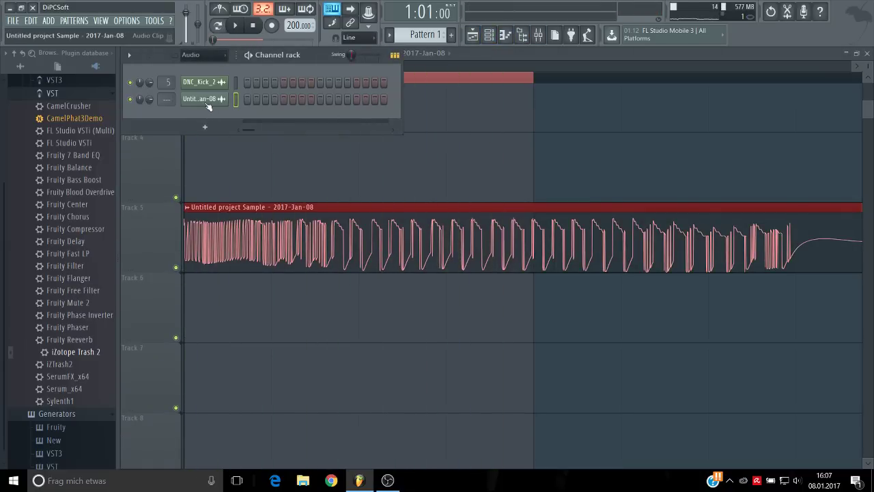
pyautogui.rightClick(206, 99)
pyautogui.click(252, 190)
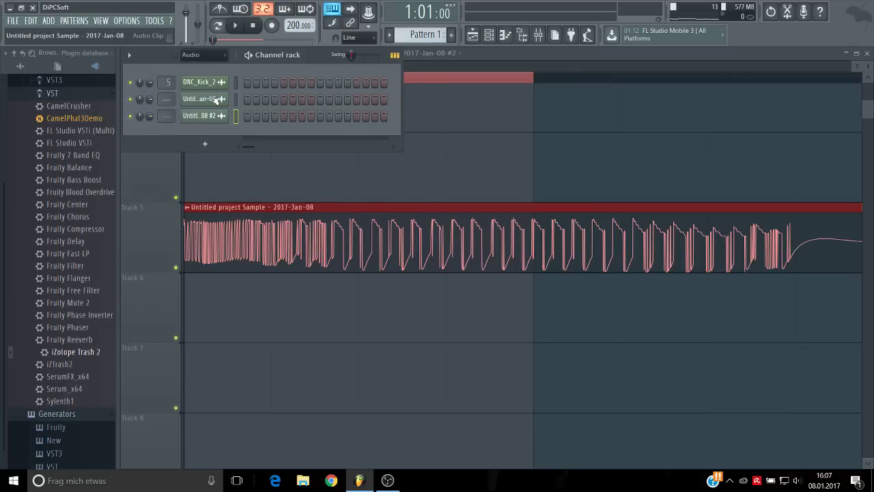
pyautogui.click(215, 99)
pyautogui.hotkey('ctrl', 'l')
pyautogui.click(468, 124)
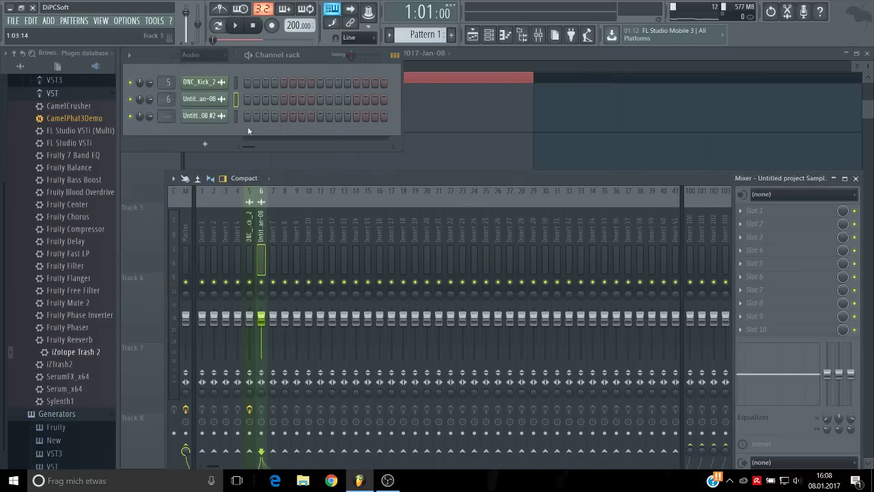
# Step: Audition the recorded kick and load Fruity parametric EQ 2 into slot 1 of mixer track 6
pyautogui.press('space')
pyautogui.rightClick(741, 212)
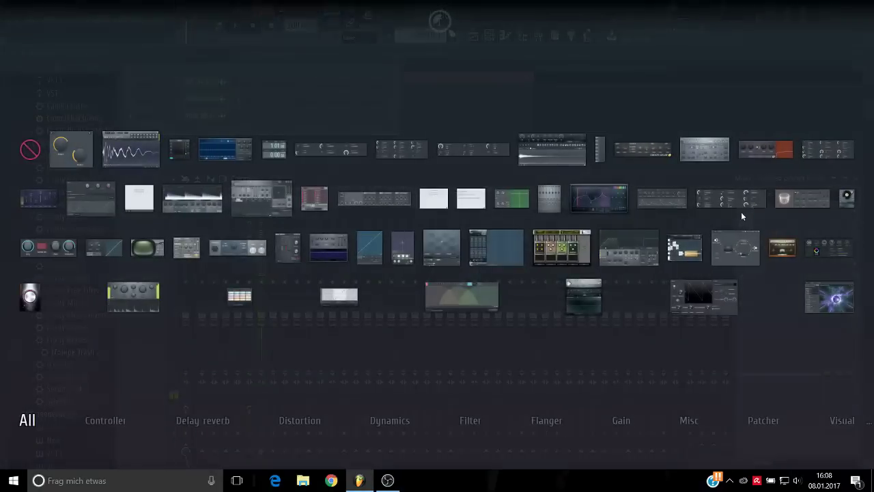
pyautogui.click(742, 212)
pyautogui.press('space')
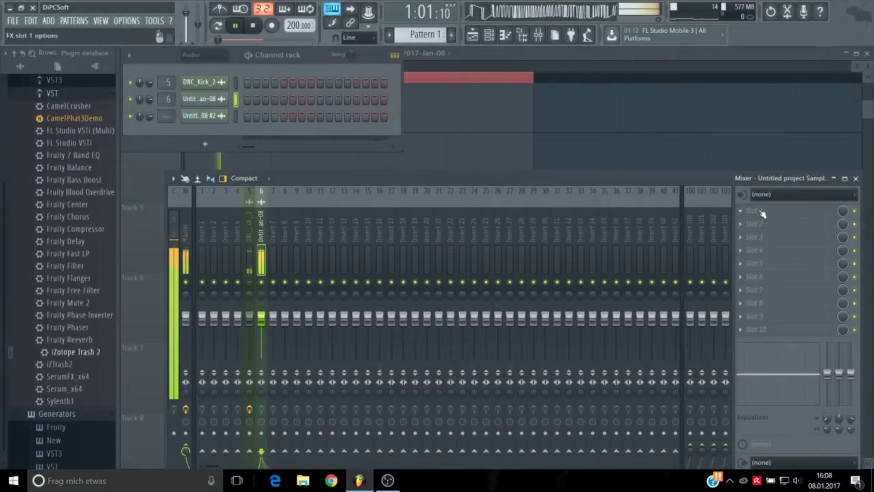
pyautogui.click(746, 214)
pyautogui.click(601, 199)
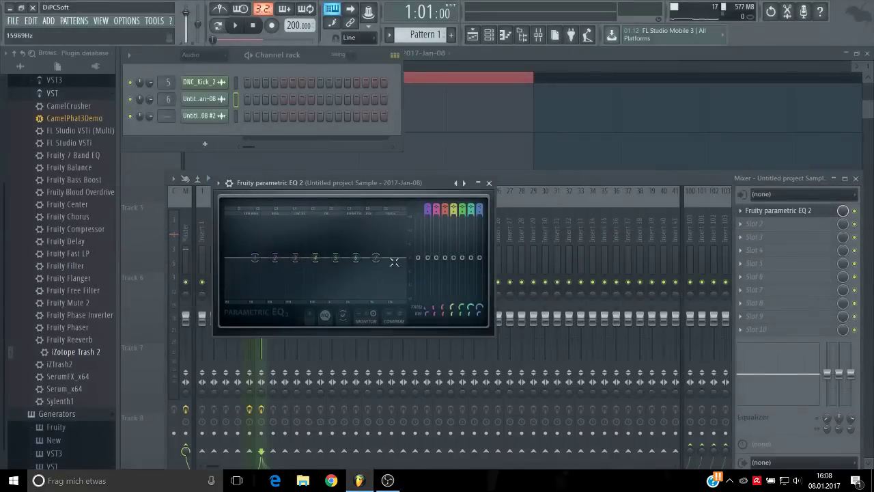
# Step: Set band 7 of the equalizer to low pass and lower its cutoff to between bands 2 and 3 during playback
pyautogui.rightClick(376, 259)
pyautogui.moveTo(392, 286)
pyautogui.click(434, 295)
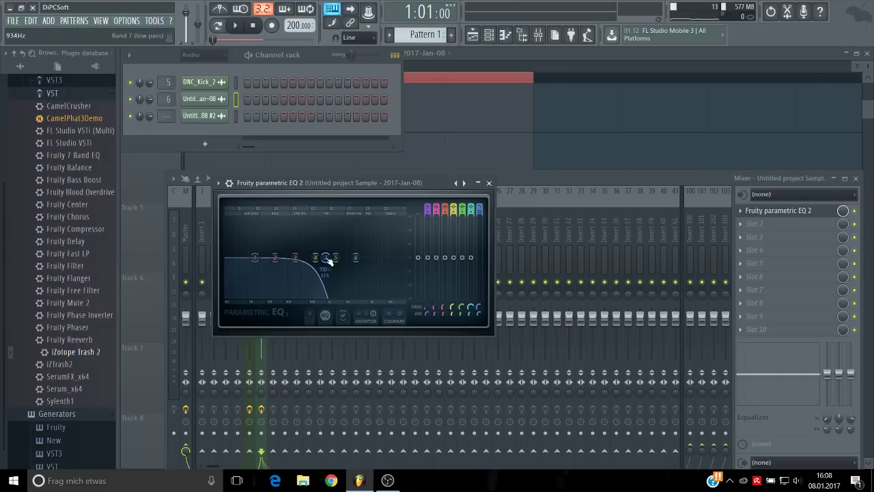
pyautogui.press('space')
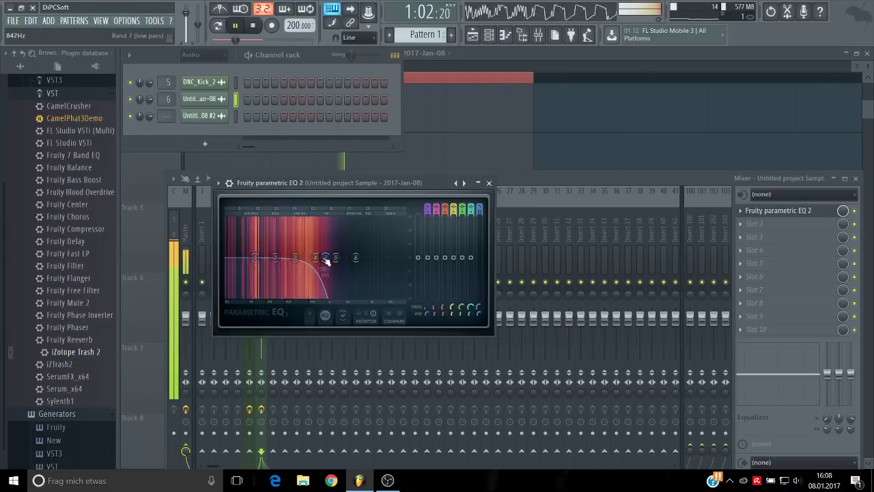
pyautogui.moveTo(326, 257); pyautogui.dragTo(284, 257)
pyautogui.press('space')
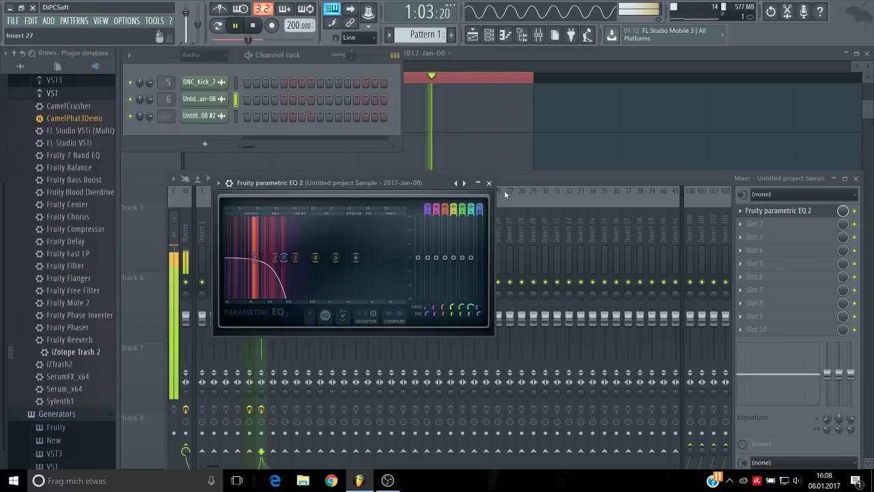
# Step: Close the equalizer, extend the playlist time selection over the whole recorded clip on track 5, and start playback
pyautogui.click(488, 183)
pyautogui.click(578, 137)
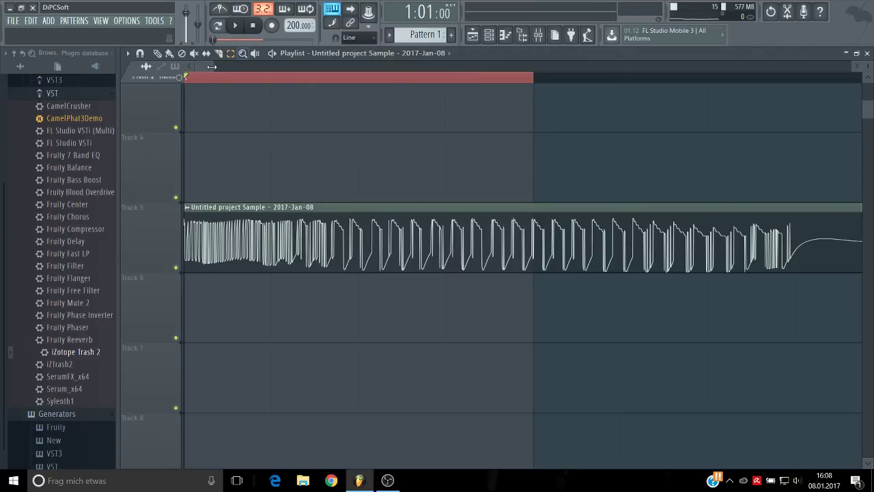
pyautogui.moveTo(212, 66); pyautogui.dragTo(223, 66)
pyautogui.moveTo(736, 78); pyautogui.dragTo(195, 78)
pyautogui.press('space')
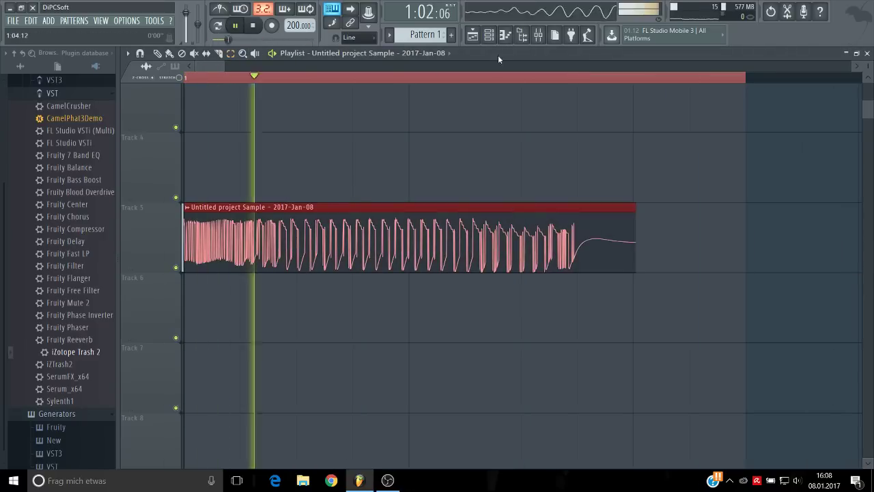
# Step: Record the low-passed kick in Edison on the Master track and stop playback
pyautogui.click(538, 34)
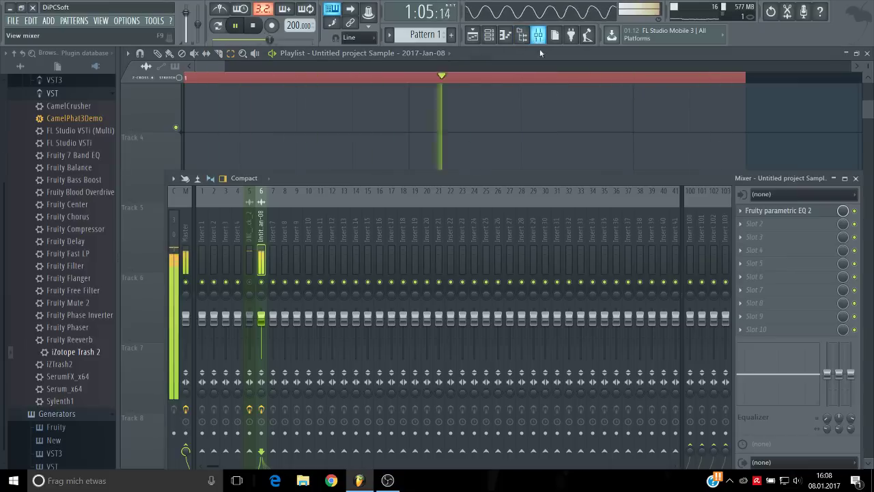
pyautogui.click(189, 214)
pyautogui.hotkey('ctrl', 'e')
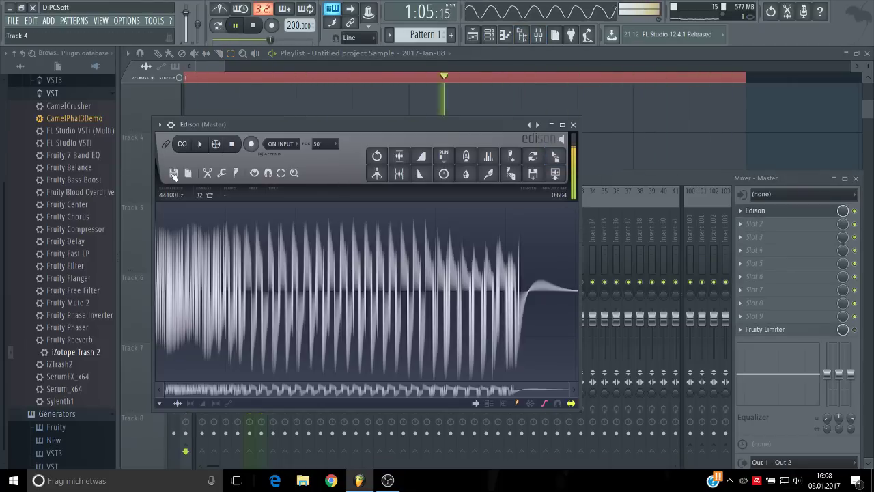
pyautogui.click(174, 175)
pyautogui.click(251, 143)
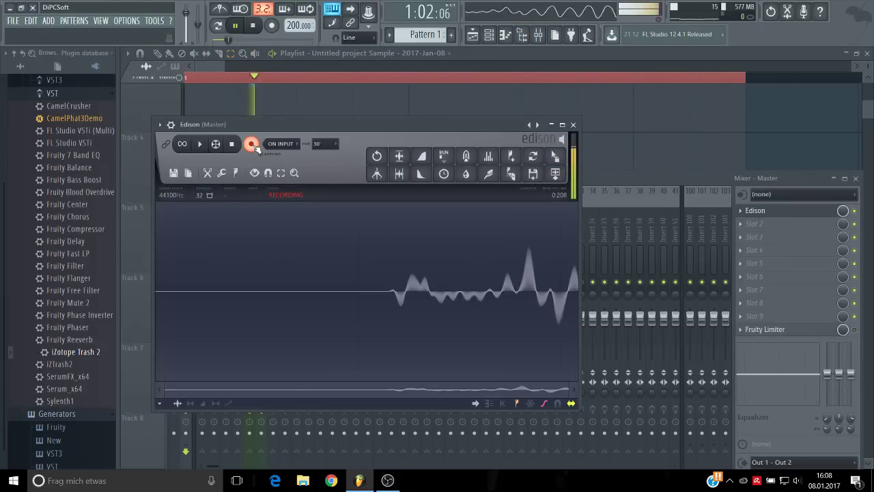
pyautogui.click(234, 26)
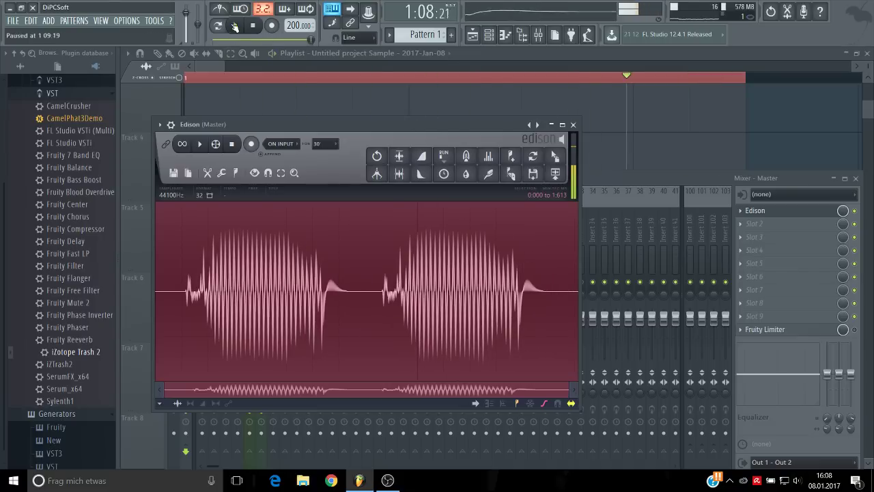
# Step: Reduce the low-passed recording to one kick hit, trim its surrounding silence, and audition the result
pyautogui.press('Delete')
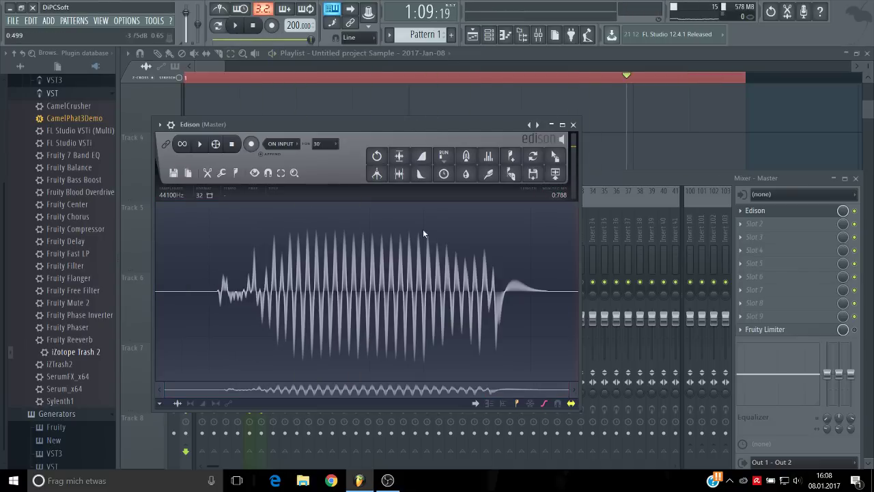
pyautogui.click(406, 176)
pyautogui.click(199, 144)
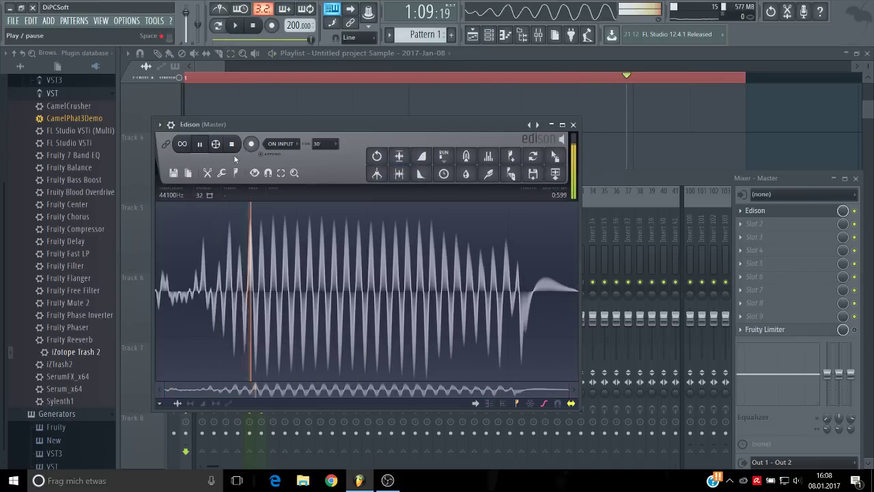
# Step: Place the low-passed recording at the start of playlist track 7 and mute track 5
pyautogui.moveTo(559, 154); pyautogui.dragTo(223, 304)
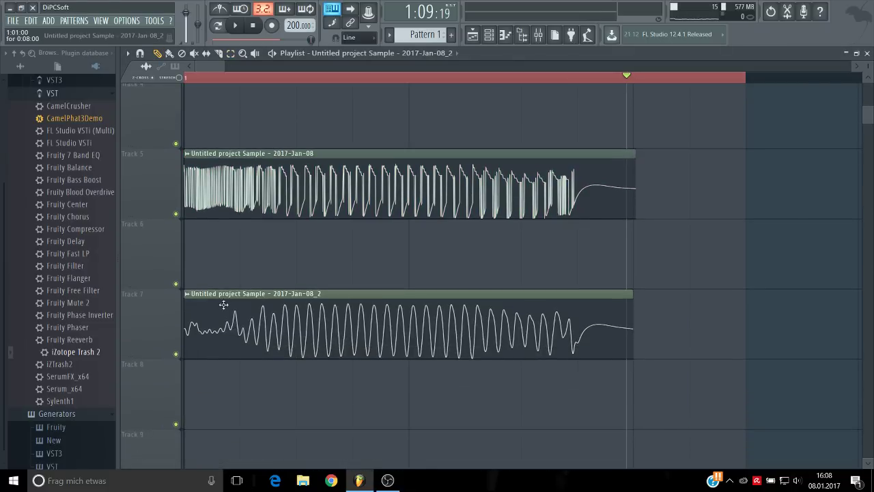
pyautogui.click(176, 214)
pyautogui.scroll(-1, 266, 383)
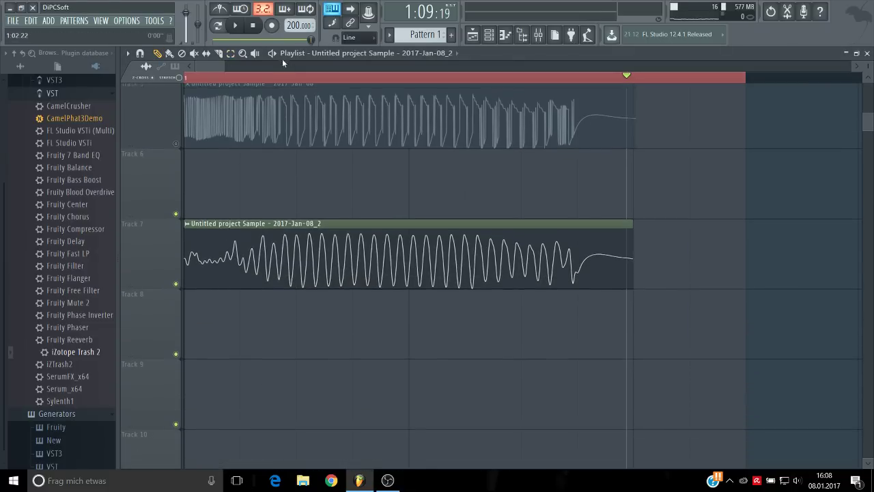
# Step: Audition the low-passed clip on playlist track 7, turn snapping off, and shorten the clip's end to remove its quiet tail
pyautogui.press('space')
pyautogui.press('space')
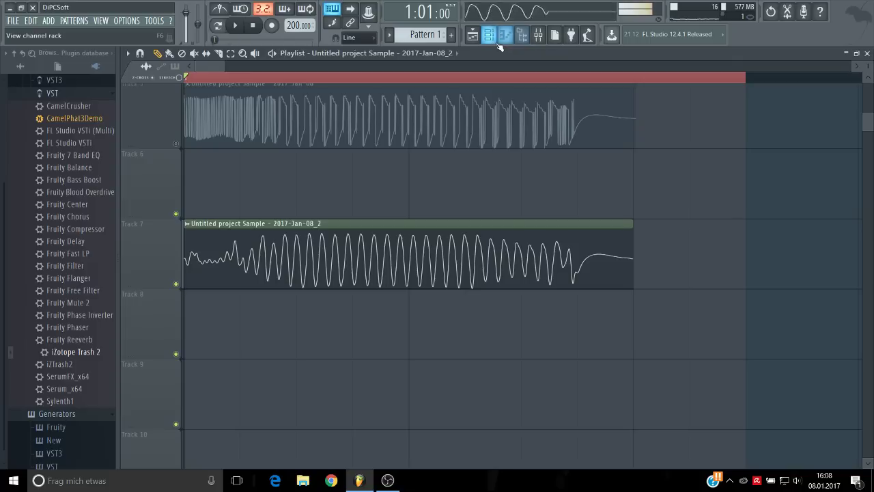
pyautogui.click(353, 40)
pyautogui.click(358, 74)
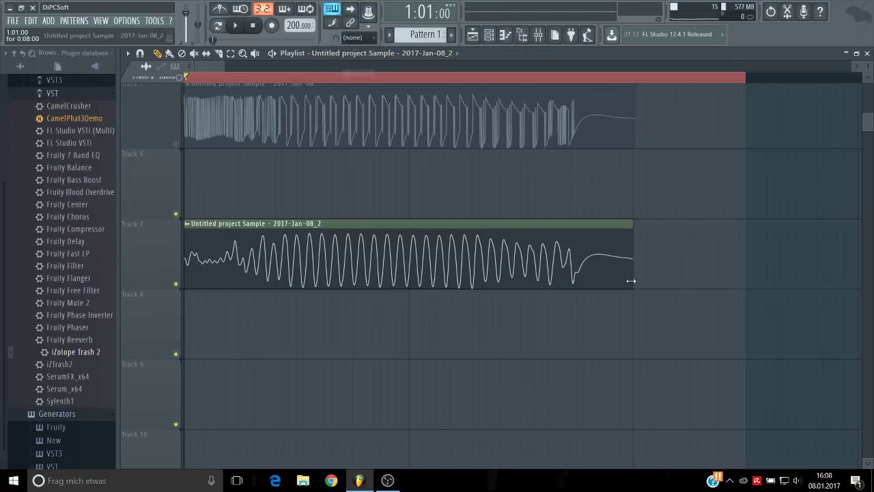
pyautogui.moveTo(631, 277); pyautogui.dragTo(590, 274)
# Step: Route the low-passed recording to free mixer track 7 and the full kick recording #2 to mixer track 8
pyautogui.click(489, 35)
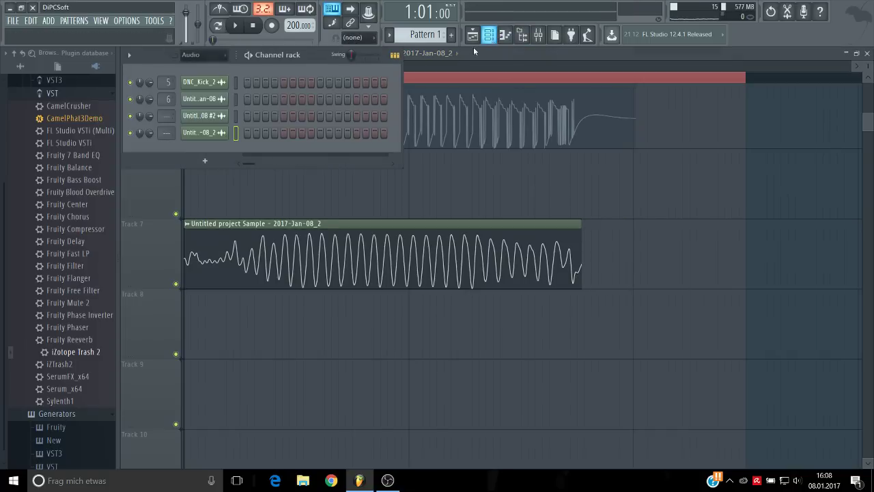
pyautogui.click(211, 136)
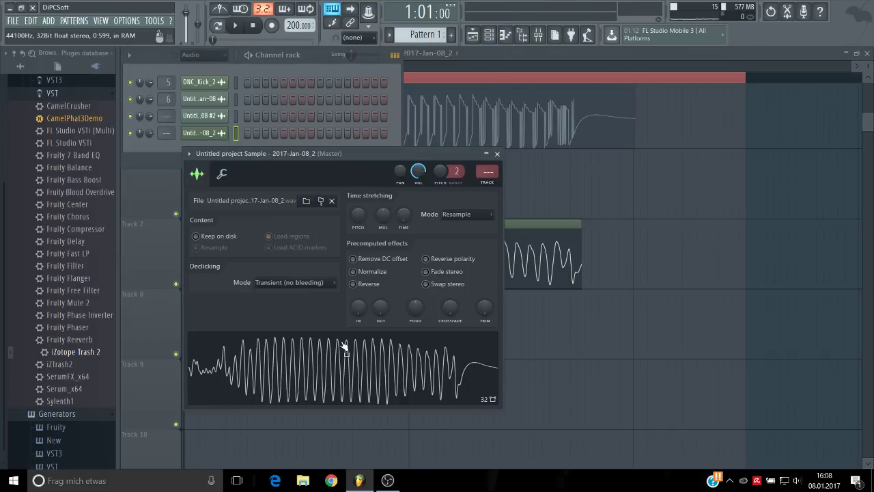
pyautogui.click(487, 182)
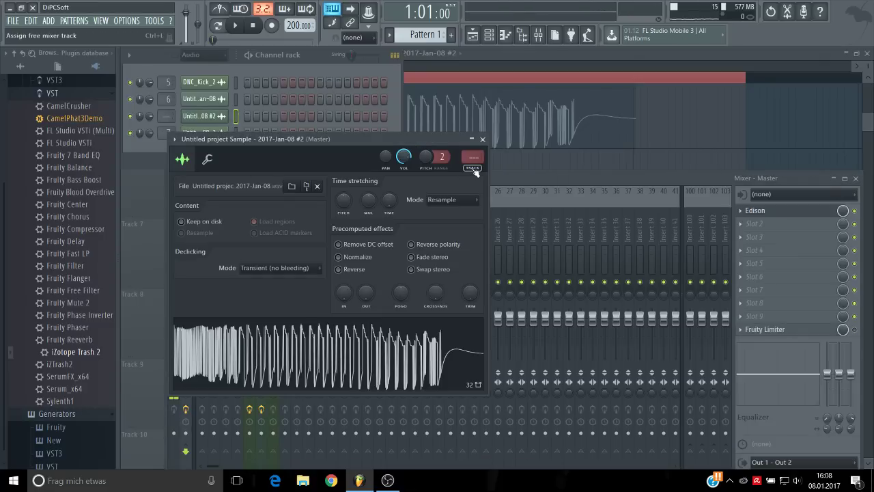
pyautogui.click(474, 168)
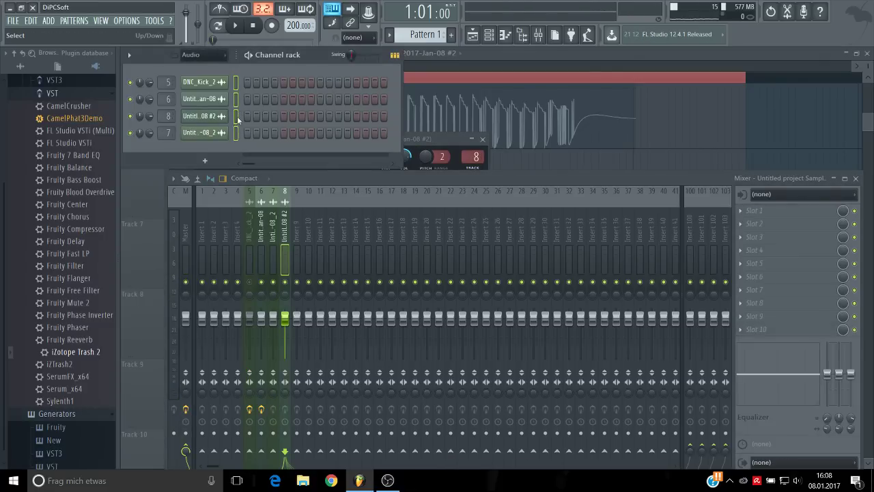
# Step: Place the sample of recording #2 at the start of playlist track 8 and audition both layers together
pyautogui.click(236, 116)
pyautogui.click(209, 119)
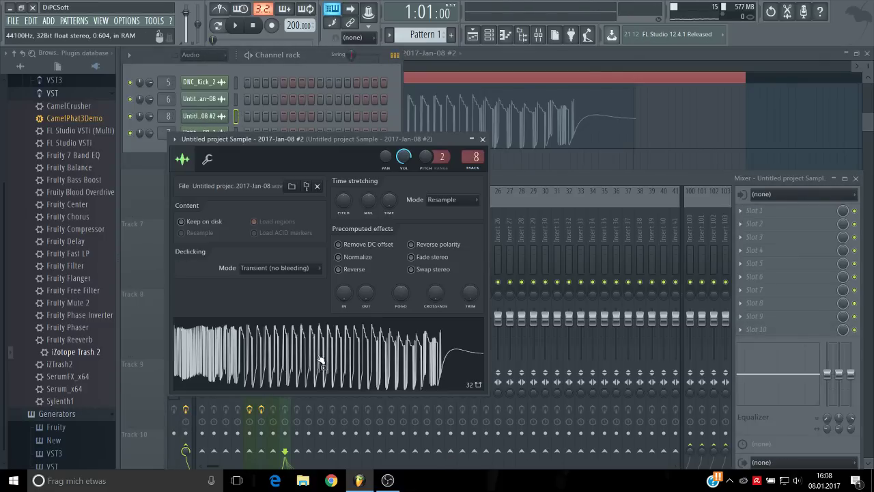
pyautogui.moveTo(321, 359); pyautogui.dragTo(176, 324)
pyautogui.press('space')
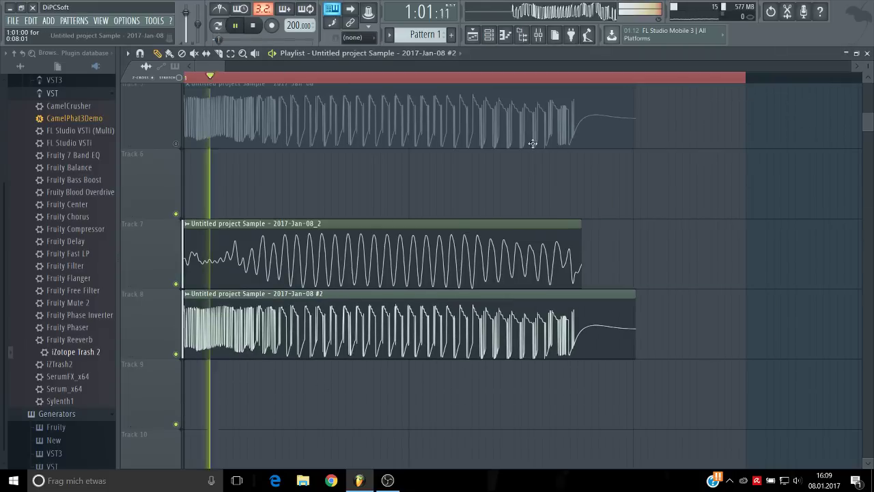
pyautogui.press('space')
# Step: Open the mixer and solo insert 8 during playback to hear the full kick layer alone
pyautogui.click(538, 36)
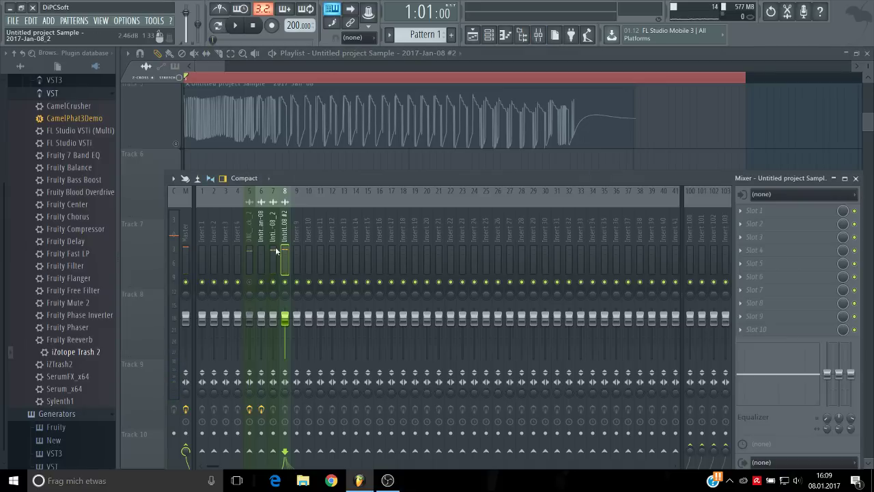
pyautogui.press('space')
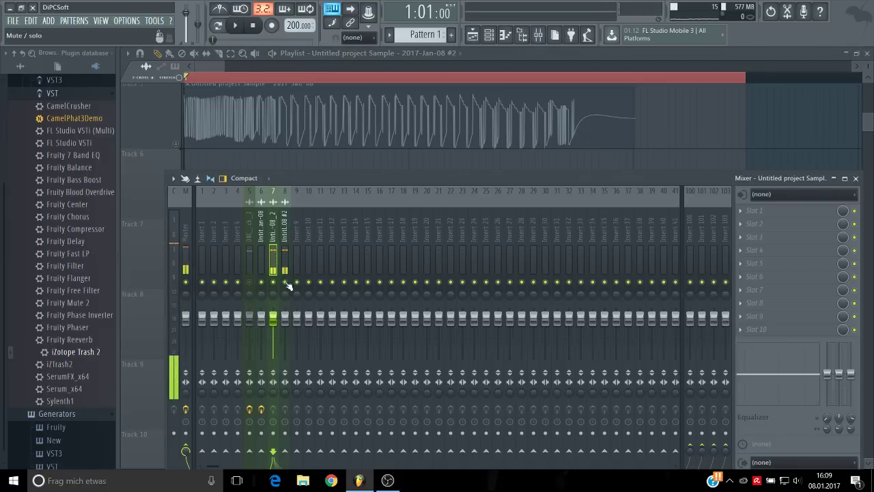
pyautogui.click(287, 286)
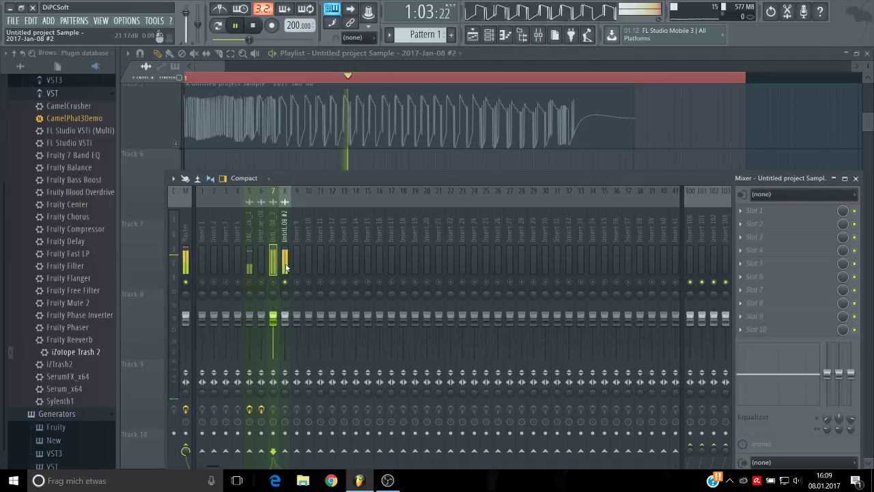
pyautogui.press('space')
# Step: Add Fruity parametric EQ 2 to insert 8, make band 1 a high pass at about 77 Hz, and audition it
pyautogui.middleClick(742, 210)
pyautogui.click(611, 201)
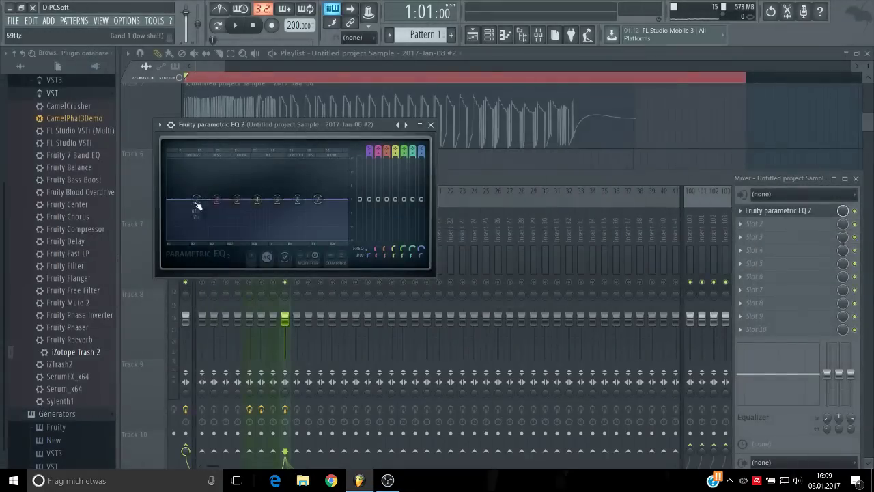
pyautogui.moveTo(212, 227)
pyautogui.click(252, 255)
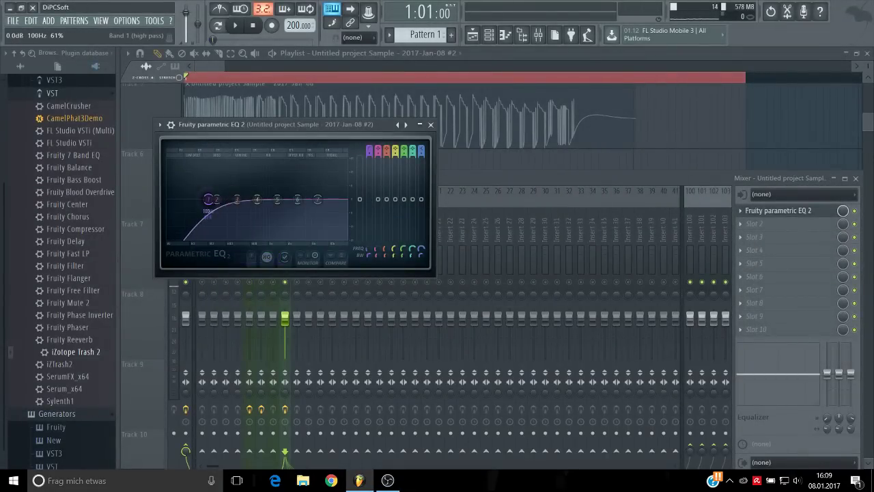
pyautogui.moveTo(208, 199); pyautogui.dragTo(200, 199)
pyautogui.press('space')
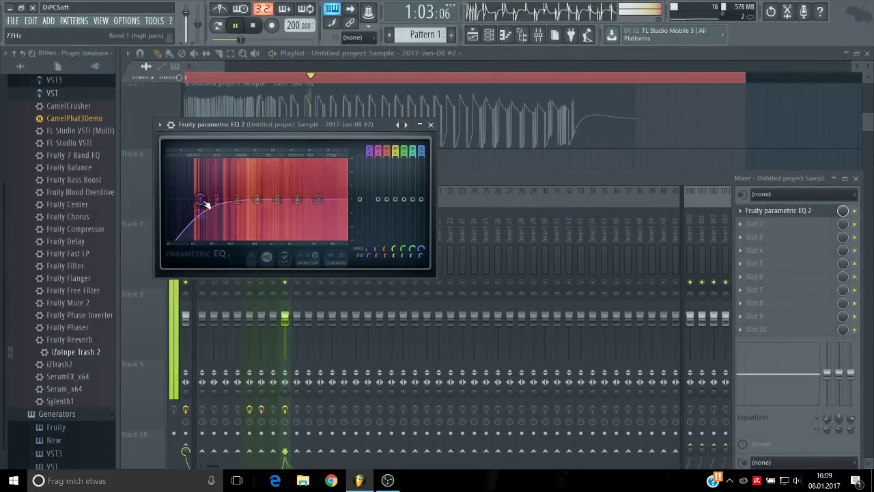
pyautogui.press('space')
pyautogui.click(431, 124)
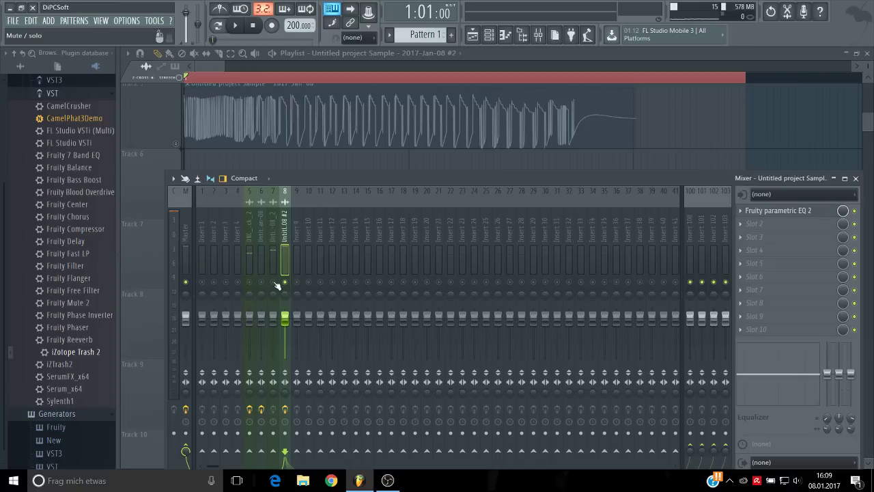
# Step: Bring insert 7 back in with insert 8 and balance the layers by ear, lowering insert 8's fader
pyautogui.moveTo(279, 321); pyautogui.dragTo(279, 332)
pyautogui.press('space')
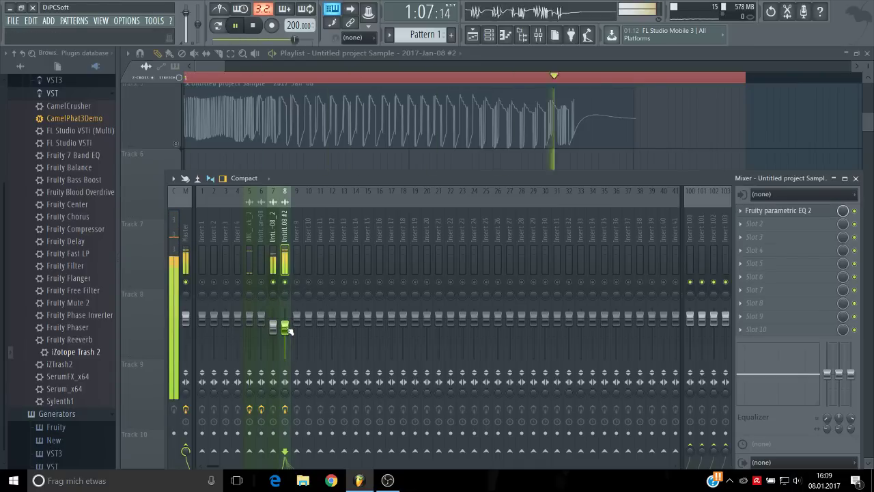
pyautogui.moveTo(286, 326); pyautogui.dragTo(286, 333)
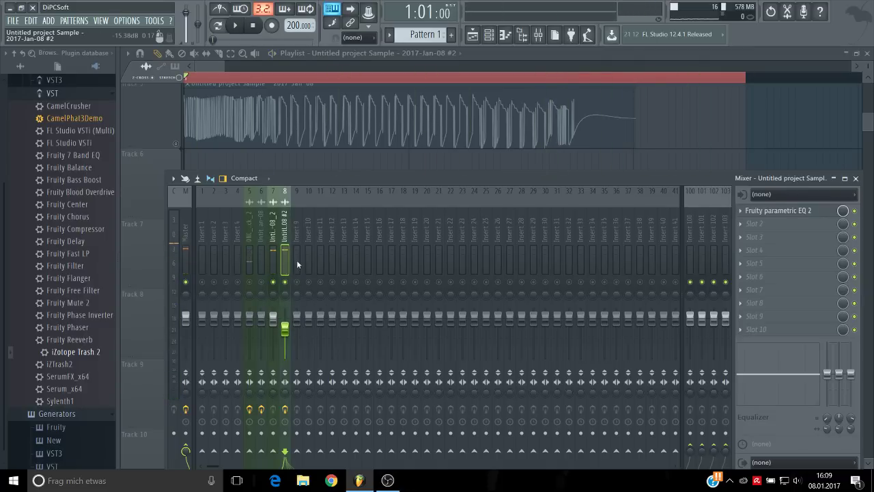
# Step: Raise the high-pass cutoff in insert 8's parametric EQ to about 98 Hz while auditioning both layers
pyautogui.press('space')
pyautogui.click(758, 212)
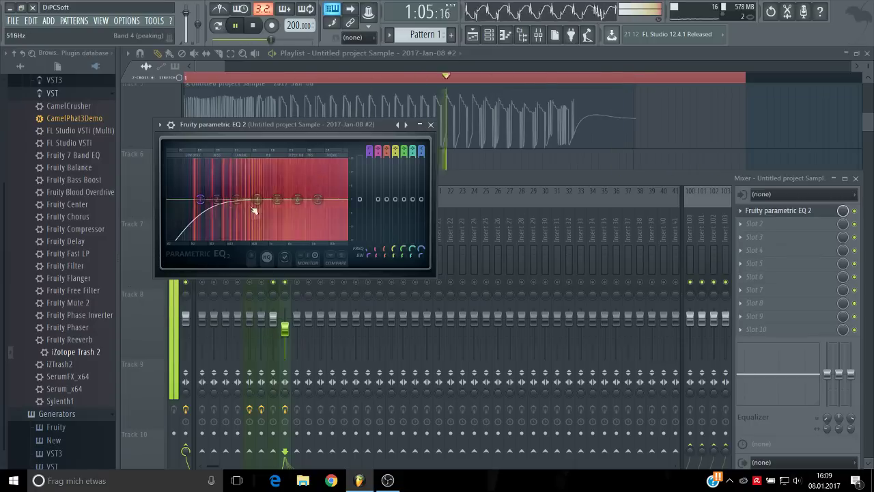
pyautogui.moveTo(201, 199)
pyautogui.mouseDown()
pyautogui.moveTo(181, 200)
pyautogui.moveTo(225, 199)
pyautogui.moveTo(208, 199)
pyautogui.mouseUp()
pyautogui.press('space')
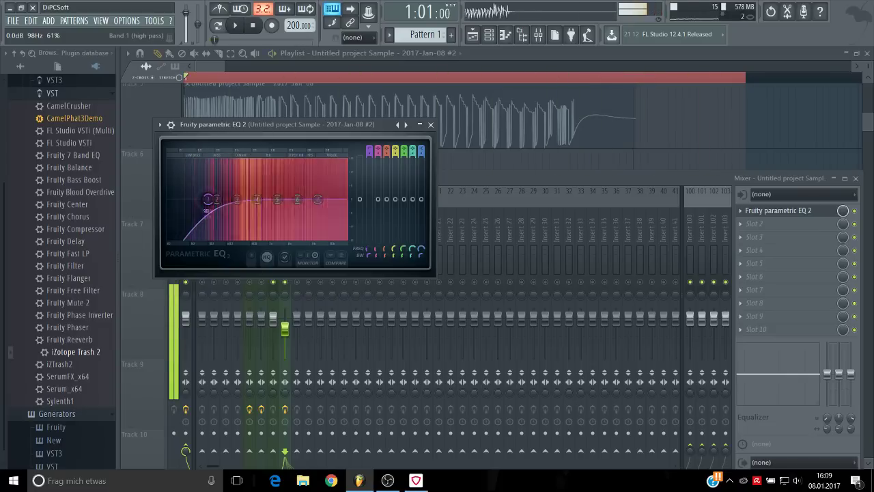
pyautogui.press('space')
# Step: Close the equalizer and readjust insert 8's fader to about -9.0 dB while auditioning the mix
pyautogui.moveTo(286, 328); pyautogui.dragTo(285, 318)
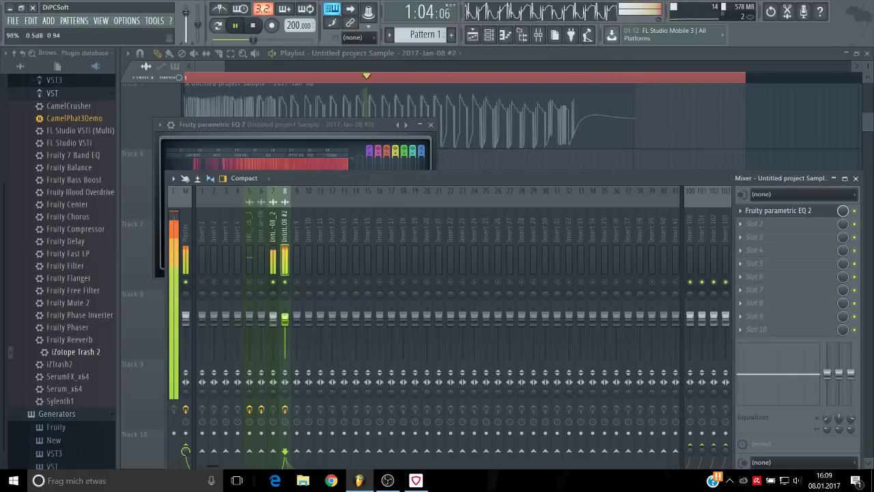
pyautogui.click(323, 123)
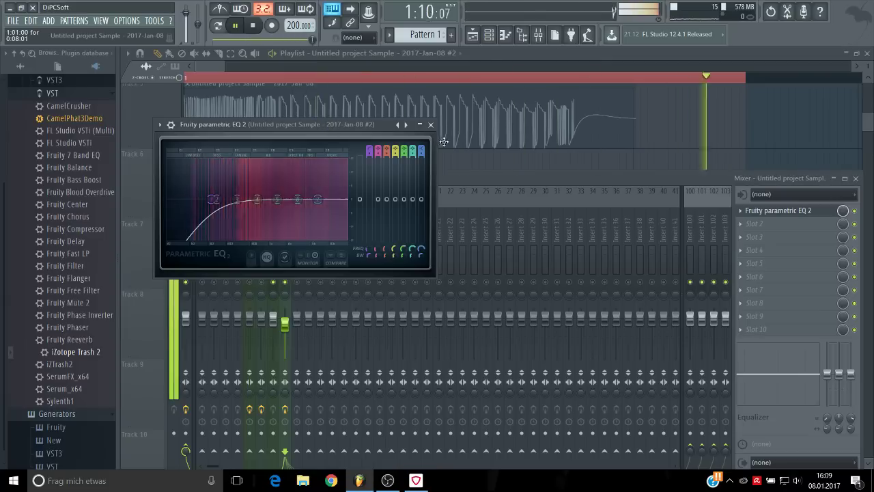
pyautogui.click(431, 125)
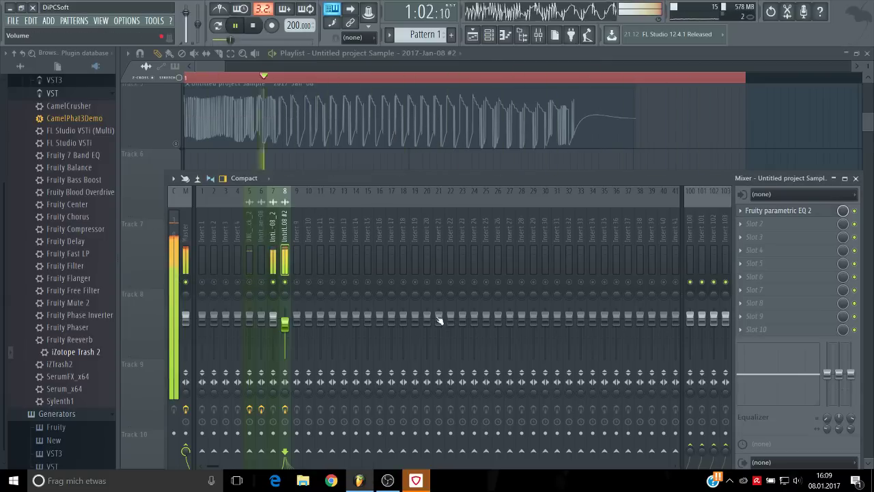
pyautogui.press('space')
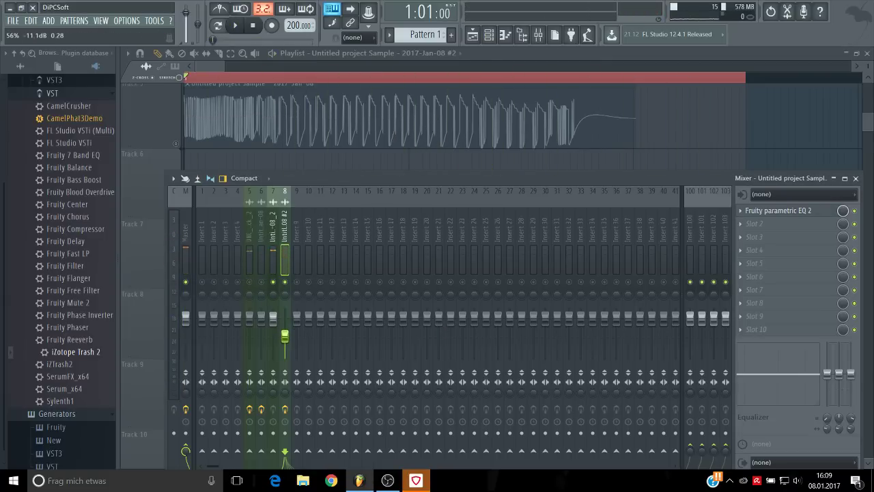
pyautogui.press('space')
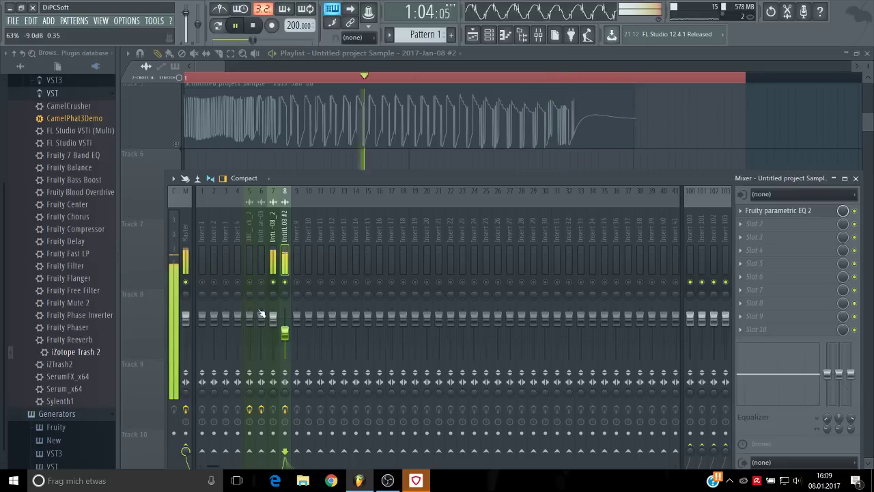
pyautogui.press('space')
# Step: Move Edison down one slot on the Master track and insert CamelCrusher in slot 1 ahead of it
pyautogui.click(184, 242)
pyautogui.click(741, 211)
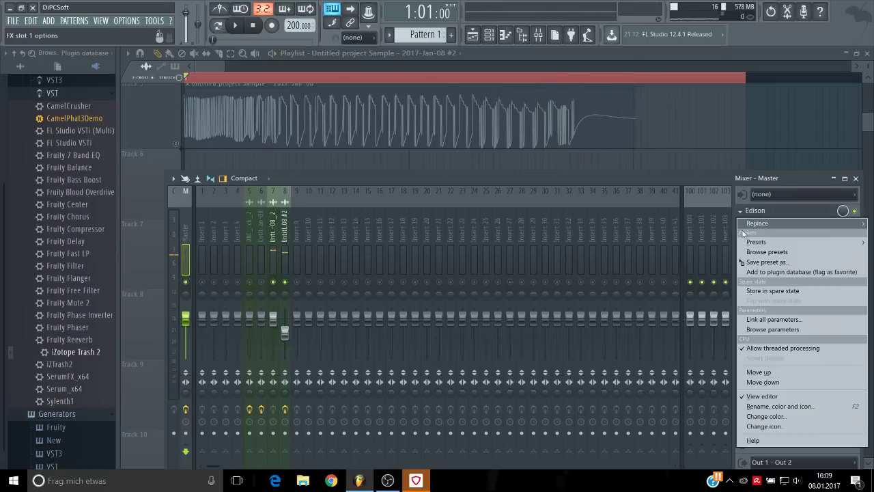
pyautogui.click(765, 384)
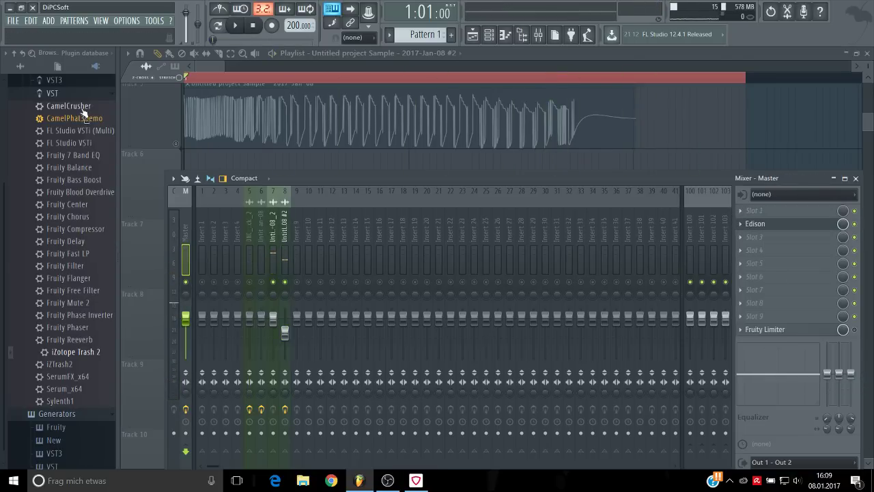
pyautogui.moveTo(82, 108); pyautogui.dragTo(783, 211)
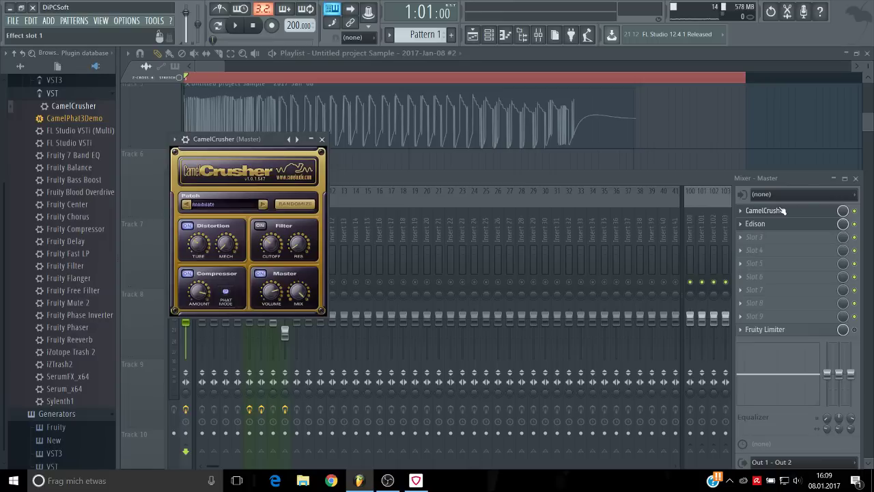
# Step: Load CamelCrusher's blank patch, enable its compressor during playback, and close the plugin and Edison windows
pyautogui.click(235, 216)
pyautogui.click(270, 224)
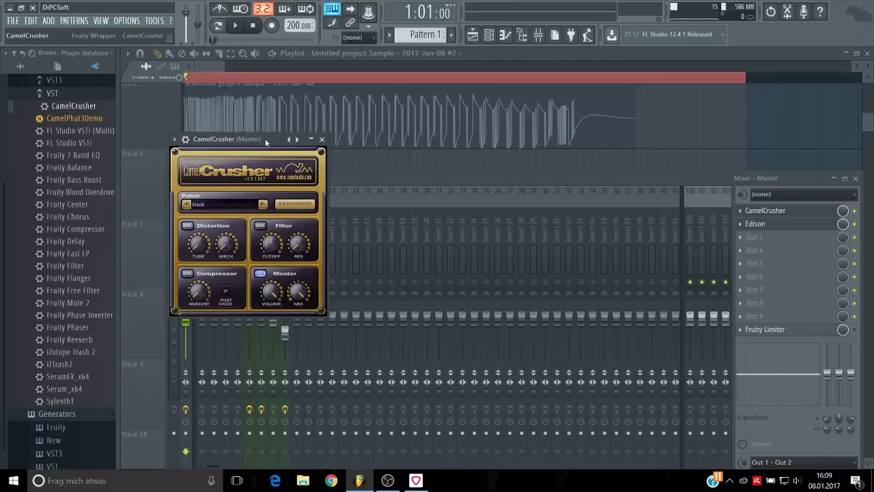
pyautogui.press('space')
pyautogui.click(187, 273)
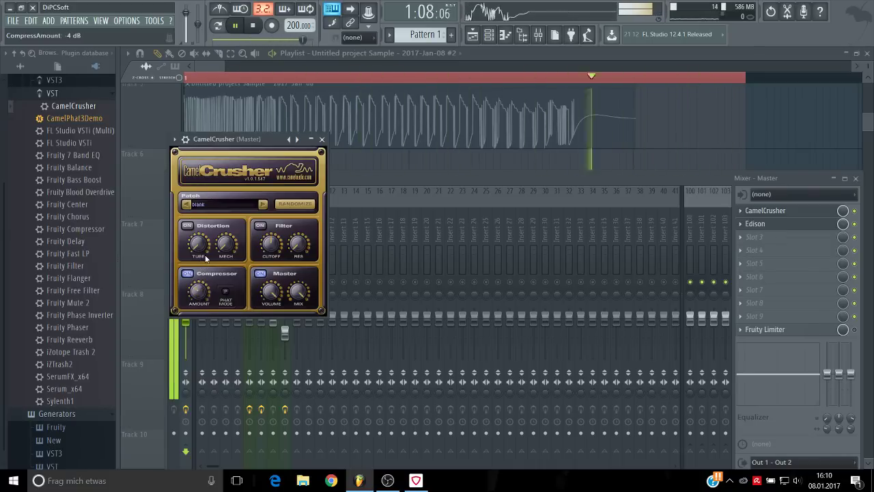
pyautogui.click(323, 139)
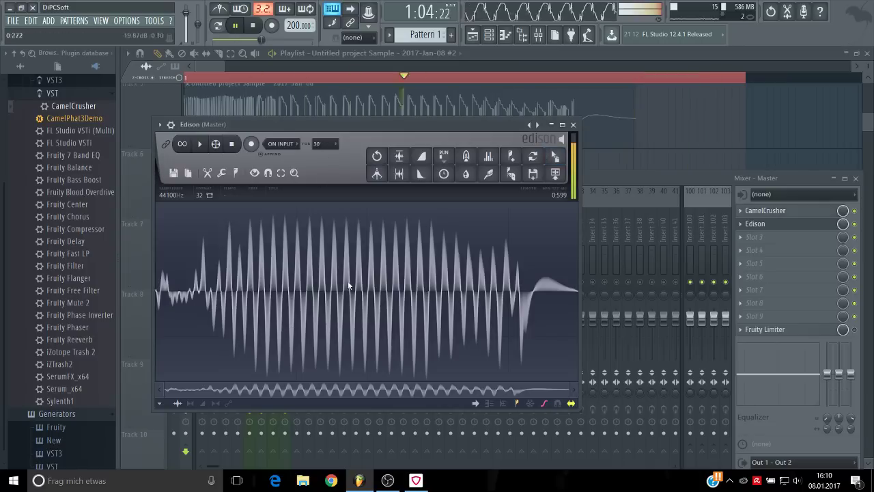
pyautogui.click(573, 124)
pyautogui.press('space')
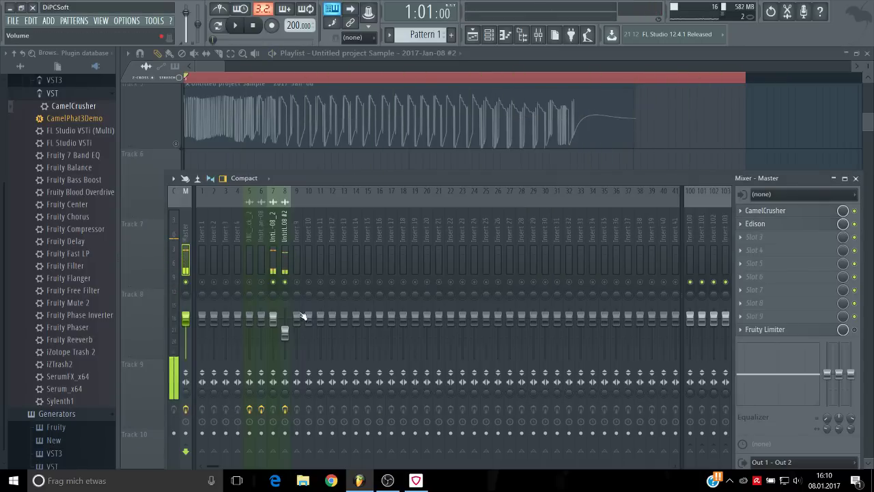
# Step: Lower the faders of inserts 7 and 8 slightly during playback to rebalance the two kick layers
pyautogui.moveTo(273, 319); pyautogui.dragTo(273, 325)
pyautogui.press('space')
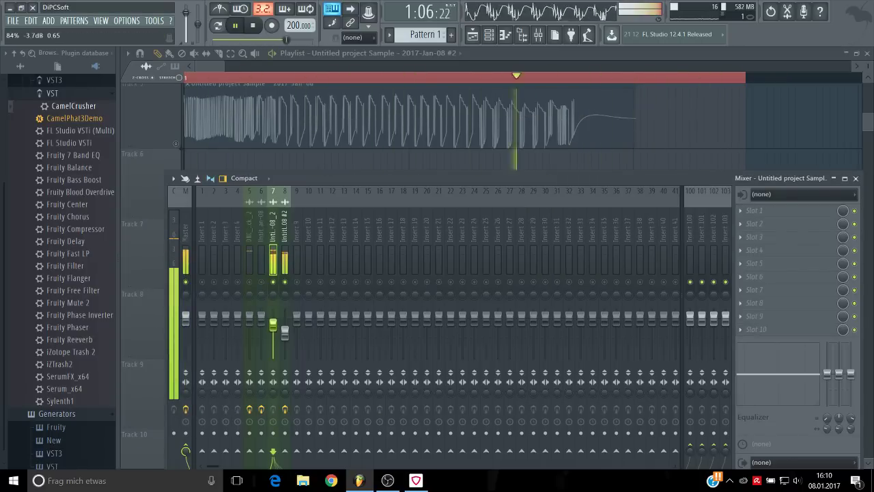
pyautogui.moveTo(285, 331); pyautogui.dragTo(285, 338)
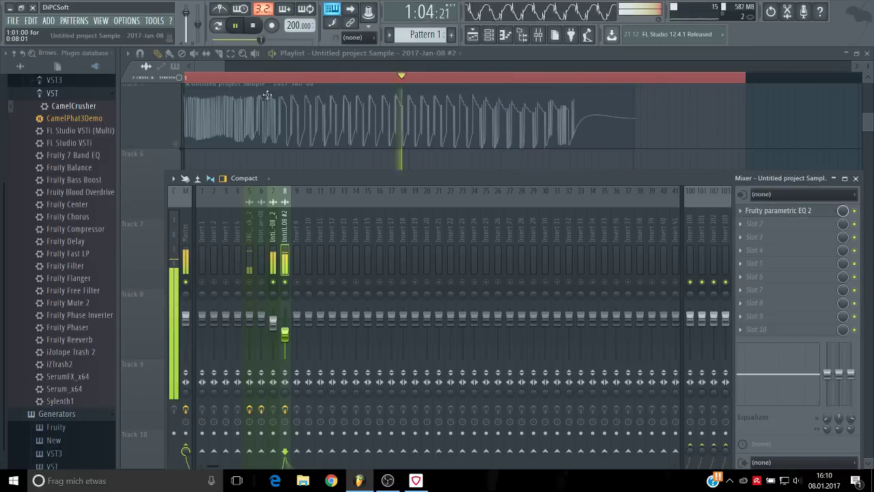
pyautogui.press('space')
# Step: Close the mixer, set the playlist snap to Line, select all clips, and start playback
pyautogui.press('F9')
pyautogui.click(352, 37)
pyautogui.click(358, 74)
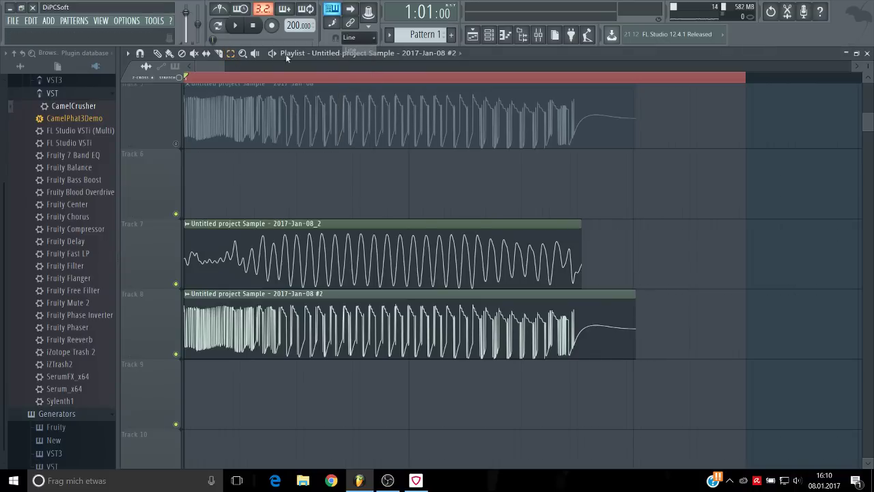
pyautogui.hotkey('ctrl', 'a')
pyautogui.press('space')
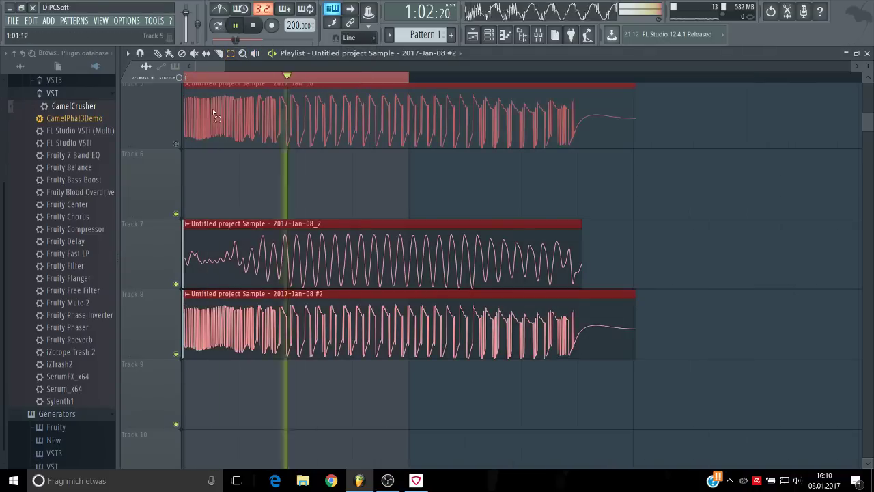
# Step: Turn off playlist snapping, clear the clip selection, trim the Track 7 clip's start to about 1:02:13, and audition the result
pyautogui.click(352, 37)
pyautogui.click(356, 75)
pyautogui.press('space')
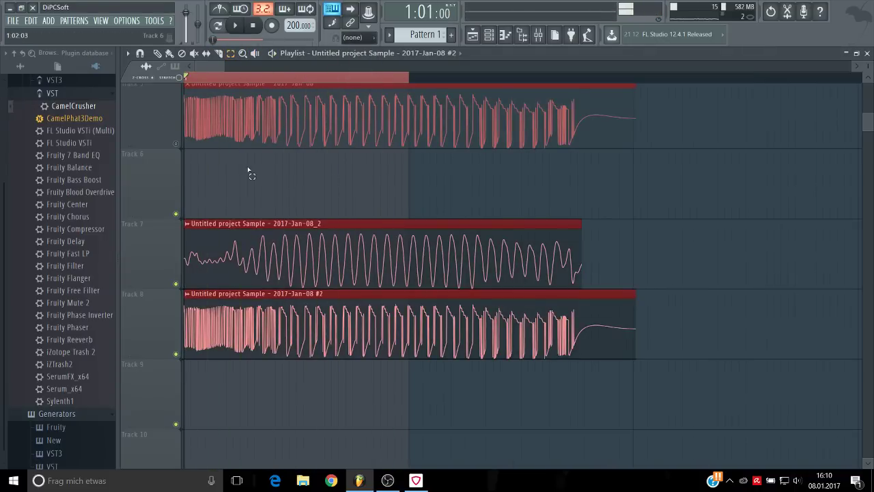
pyautogui.click(249, 172)
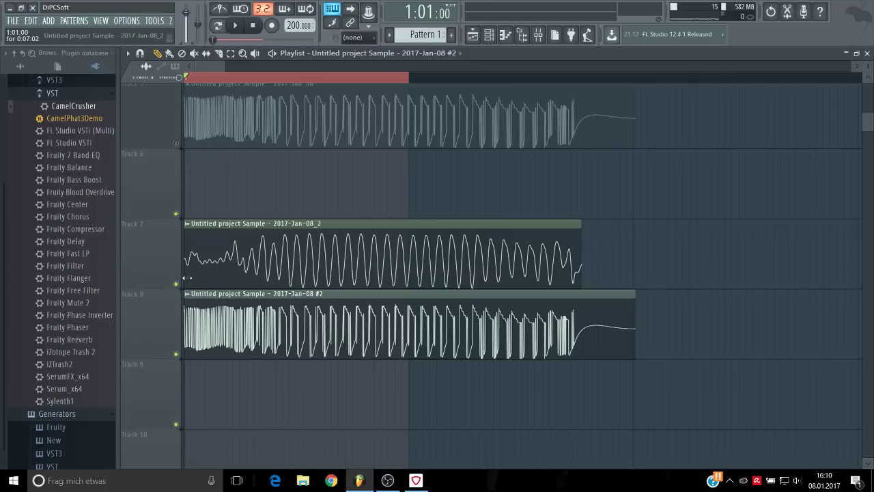
pyautogui.moveTo(184, 278); pyautogui.dragTo(271, 278)
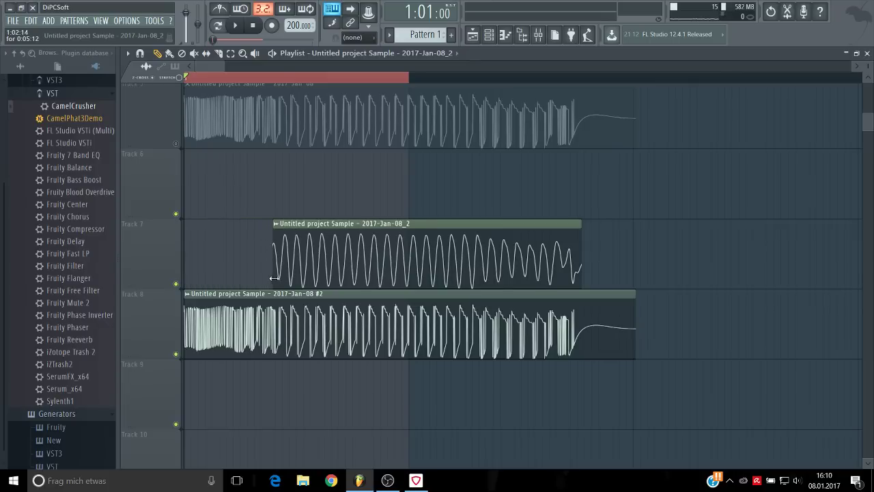
pyautogui.press('space')
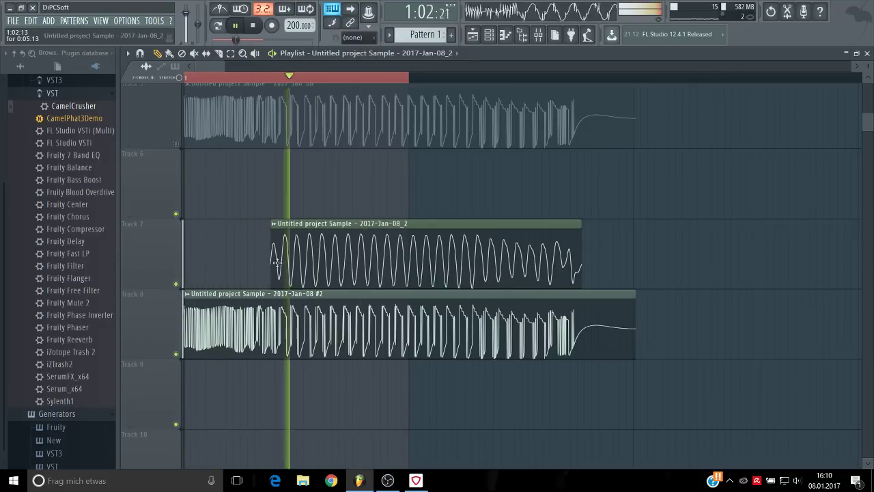
pyautogui.press('space')
pyautogui.press('space')
pyautogui.scroll(2, 293, 228)
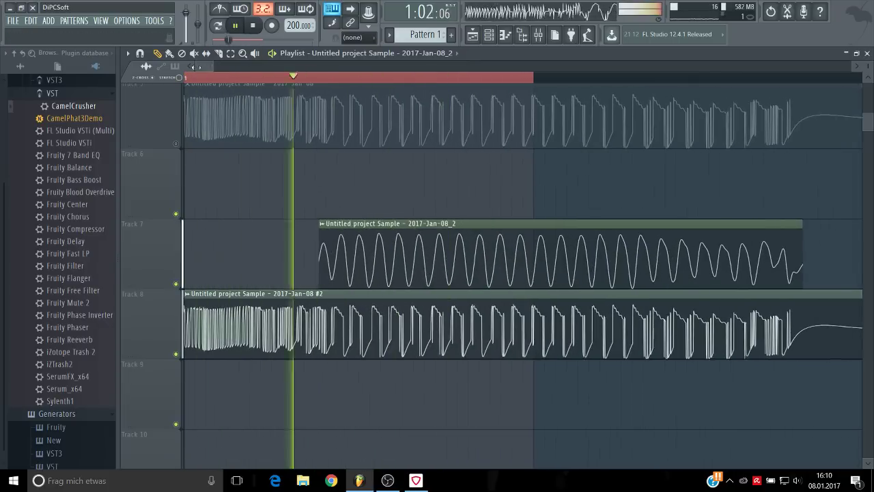
pyautogui.scroll(-1, 294, 228)
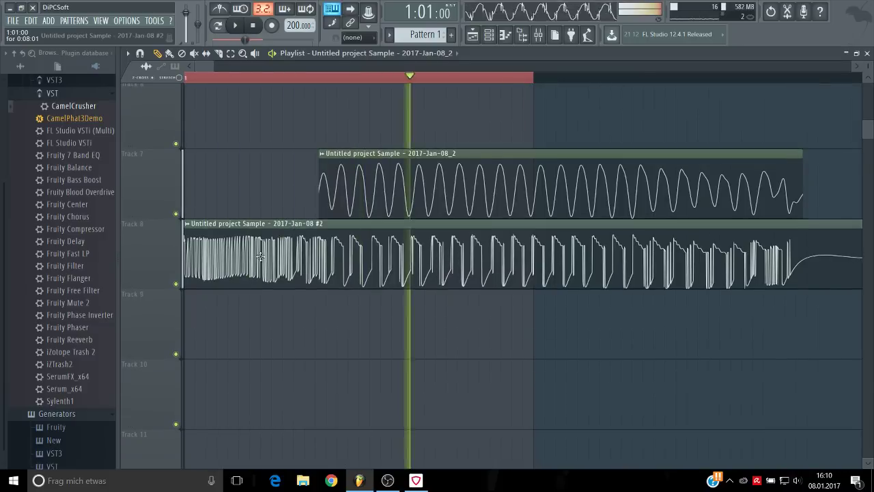
pyautogui.press('space')
# Step: Pick up the DNC_Kick_2 clip from Track 2 and place a copy on Track 6 at the playlist start
pyautogui.click(21, 67)
pyautogui.scroll(5, 255, 201)
pyautogui.click(262, 182)
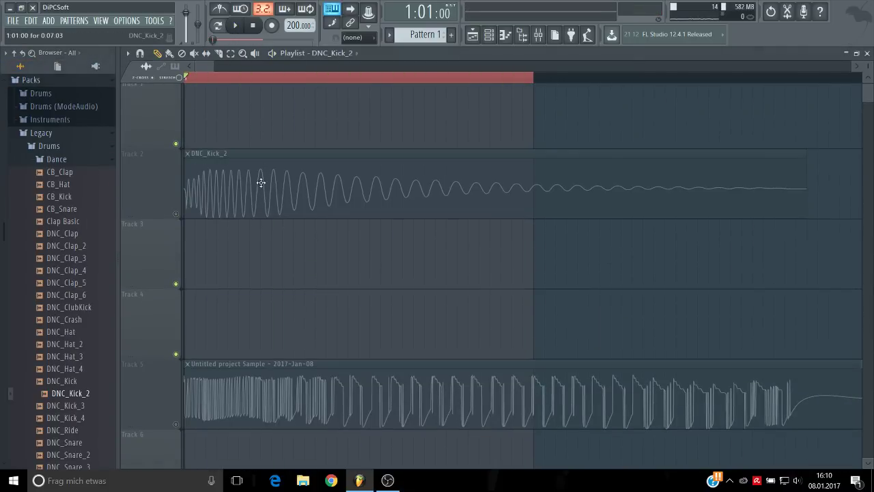
pyautogui.scroll(-4, 257, 235)
pyautogui.click(185, 191)
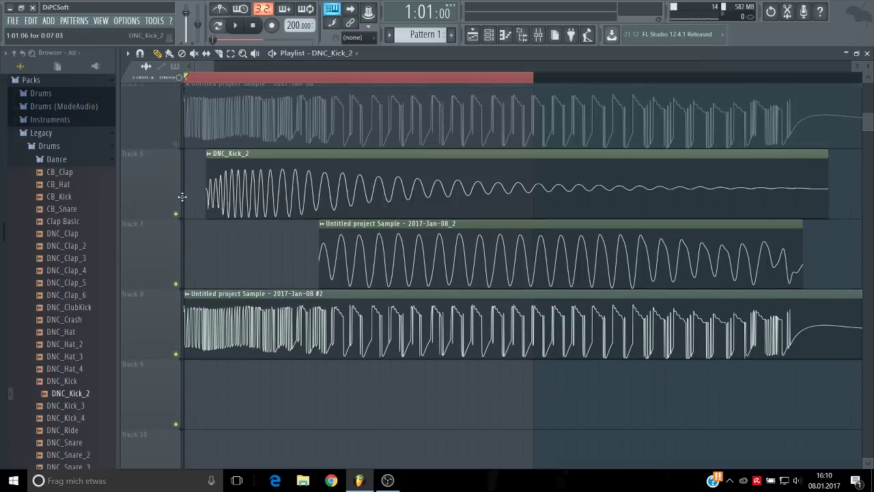
# Step: Route the DNC_Kick_2 channel to mixer insert 9 and return to the playlist
pyautogui.click(489, 38)
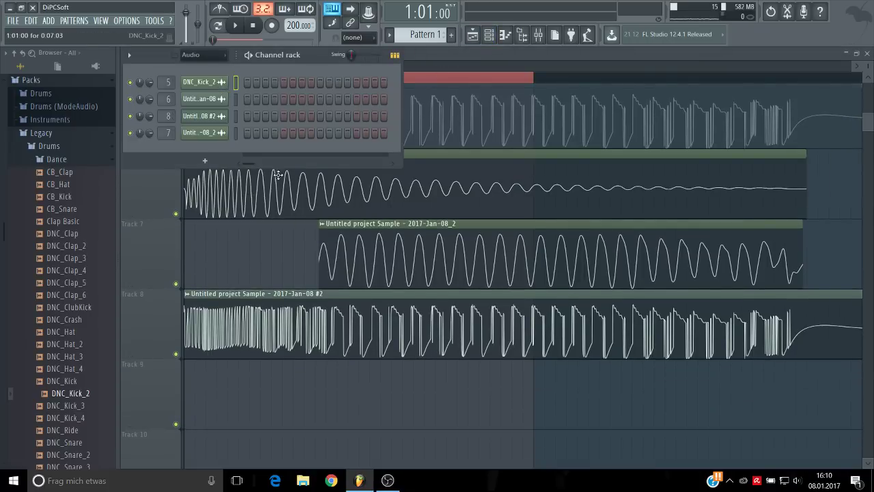
pyautogui.click(217, 83)
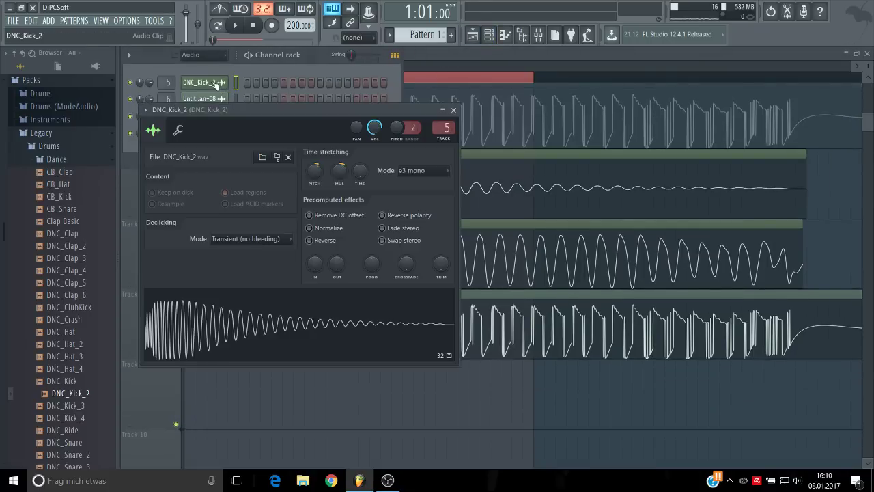
pyautogui.click(449, 142)
pyautogui.click(363, 120)
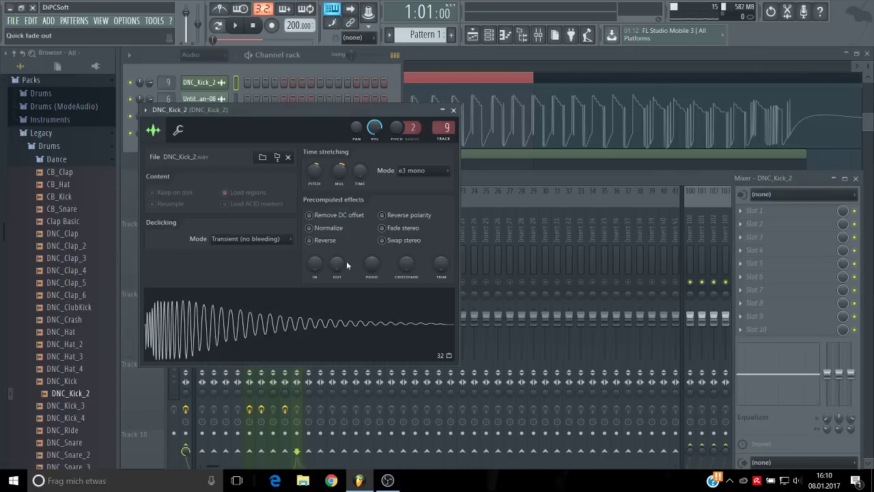
pyautogui.click(467, 201)
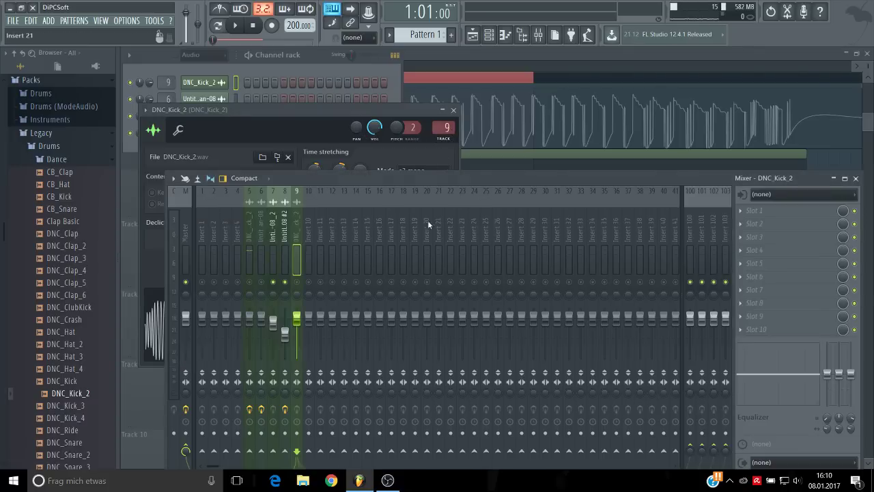
pyautogui.click(329, 127)
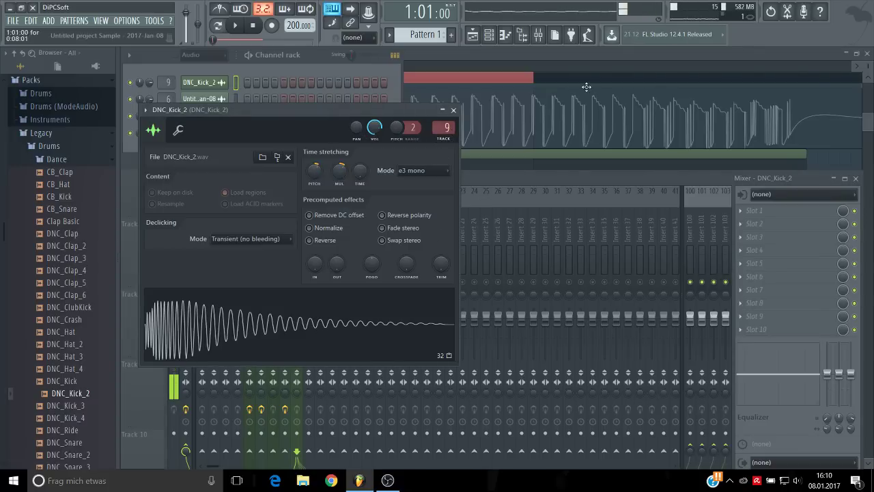
pyautogui.click(545, 55)
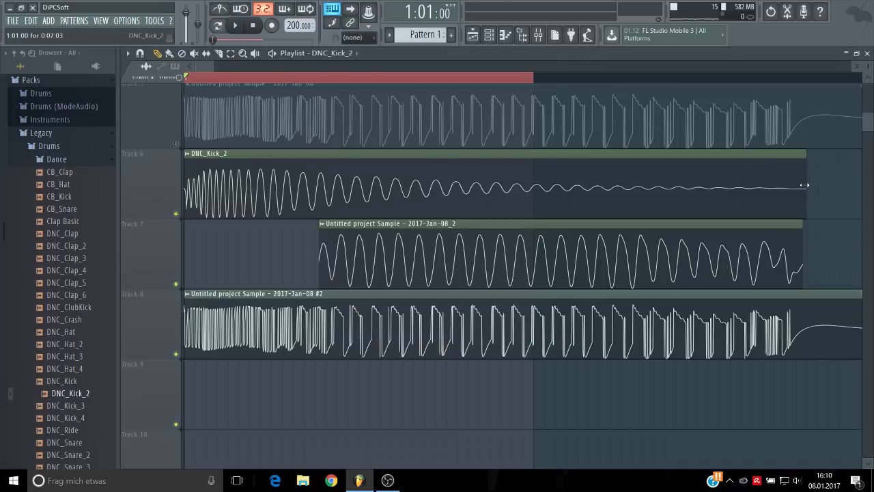
# Step: Shorten the Track 6 DNC_Kick_2 clip to end where the Track 7 clip starts, and play it back
pyautogui.moveTo(805, 185); pyautogui.dragTo(329, 185)
pyautogui.press('space')
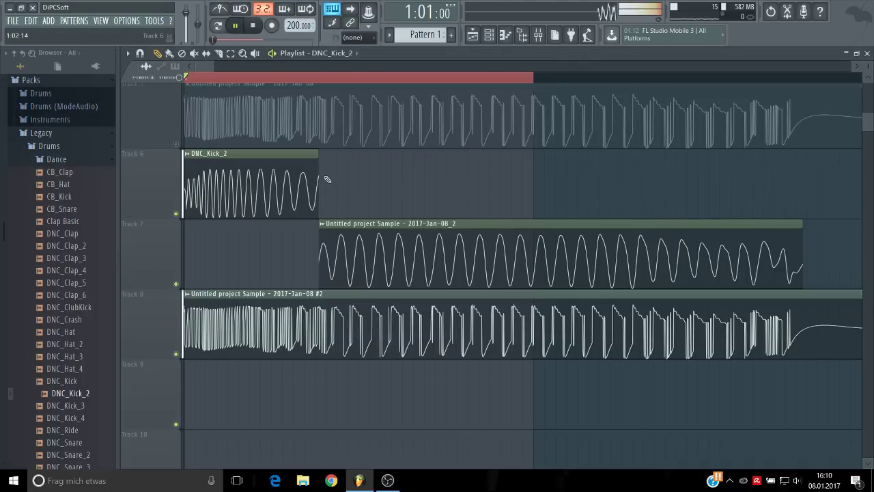
pyautogui.press('space')
# Step: Insert Fruity Parametric EQ 2 in slot 1 of insert 9 and set its band 7 to low pass
pyautogui.click(538, 37)
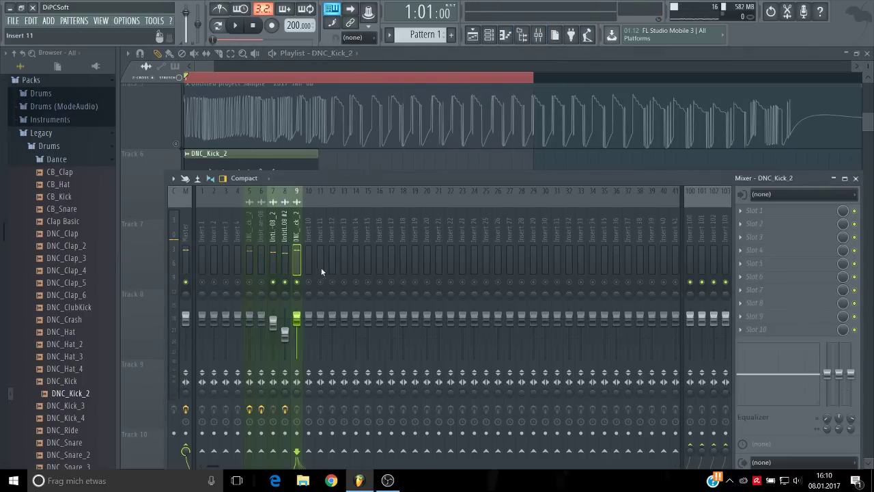
pyautogui.click(751, 211)
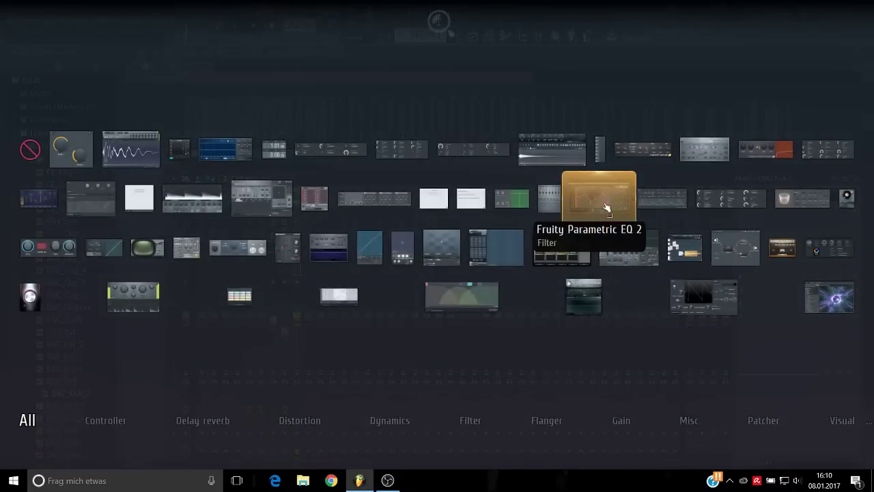
pyautogui.click(607, 199)
pyautogui.rightClick(347, 229)
pyautogui.moveTo(376, 259)
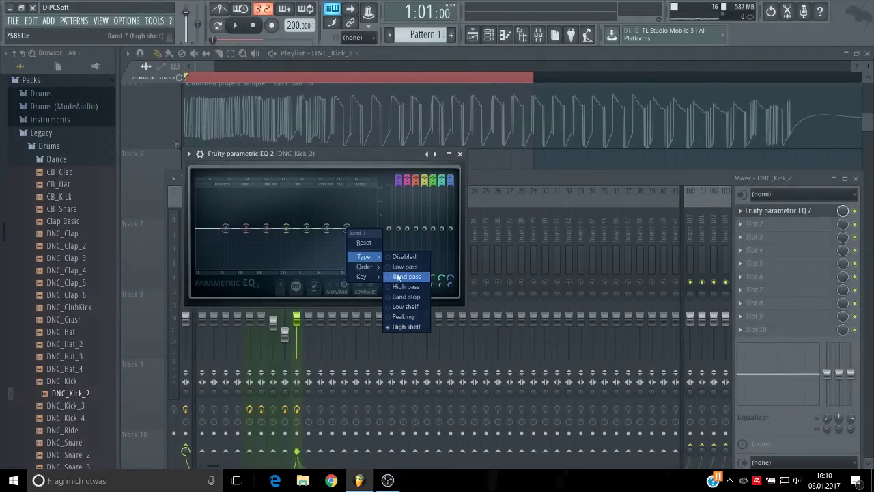
pyautogui.click(404, 266)
# Step: Lower the EQ's band 7 low-pass cutoff to about 140 Hz during playback and close the EQ
pyautogui.press('space')
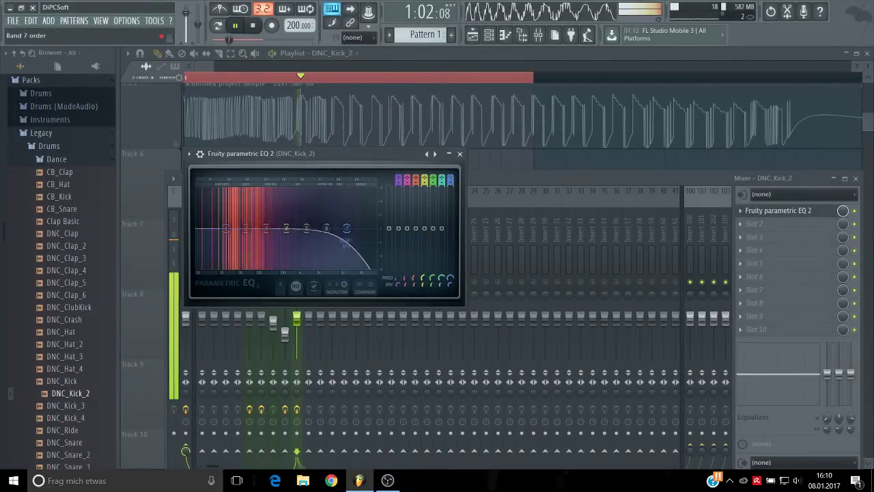
pyautogui.moveTo(346, 228); pyautogui.dragTo(246, 228)
pyautogui.press('space')
pyautogui.press('space')
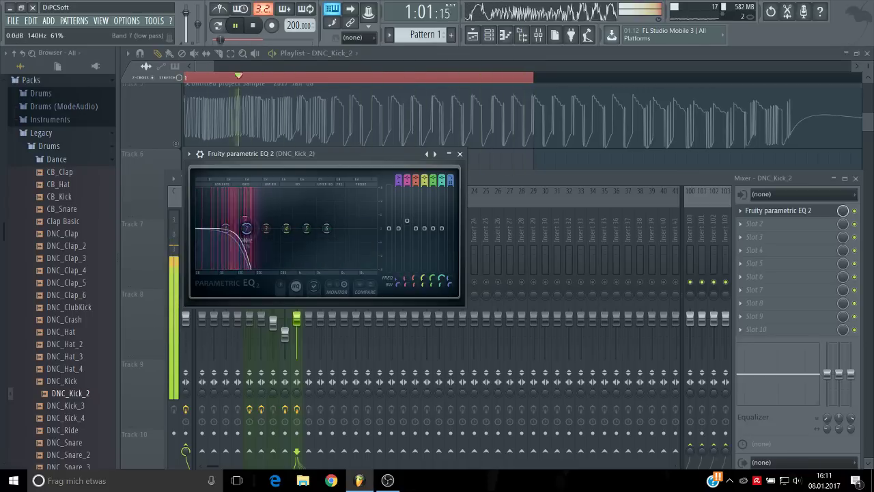
pyautogui.click(460, 154)
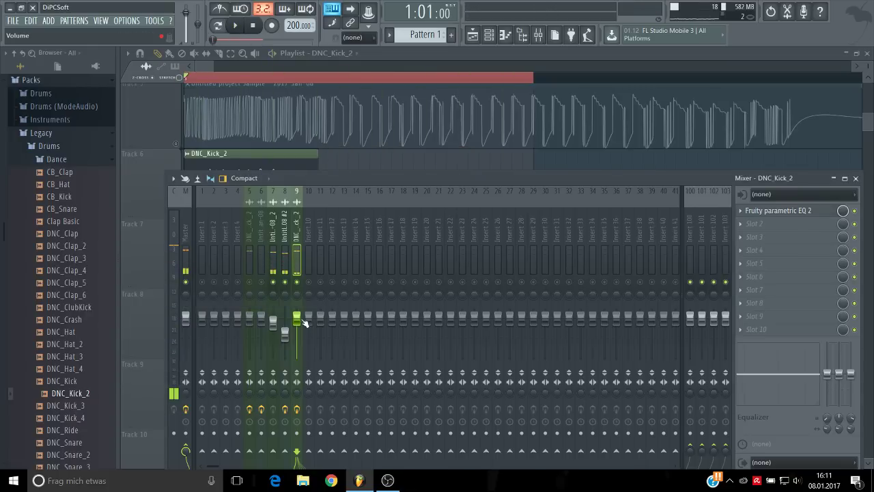
# Step: Lower insert 9's fader to about -7.1 dB and raise its EQ's low-pass cutoff to about 177 Hz
pyautogui.press('space')
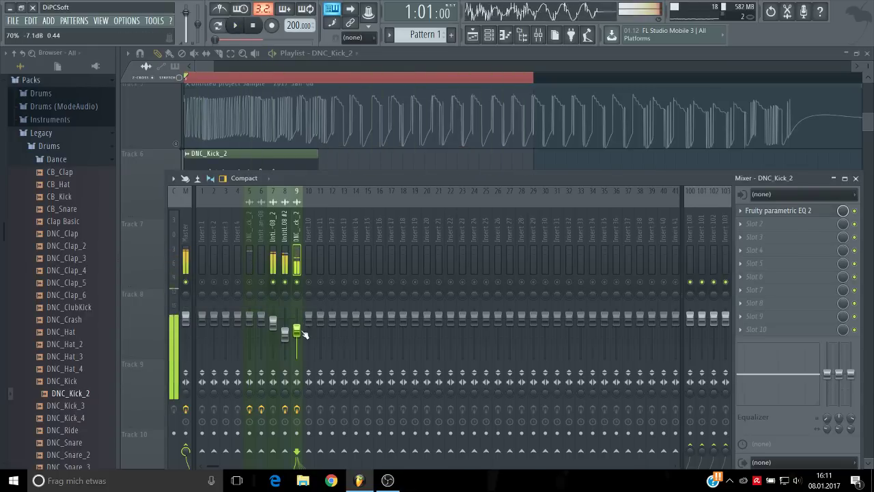
pyautogui.press('space')
pyautogui.click(826, 211)
pyautogui.moveTo(247, 228); pyautogui.dragTo(253, 228)
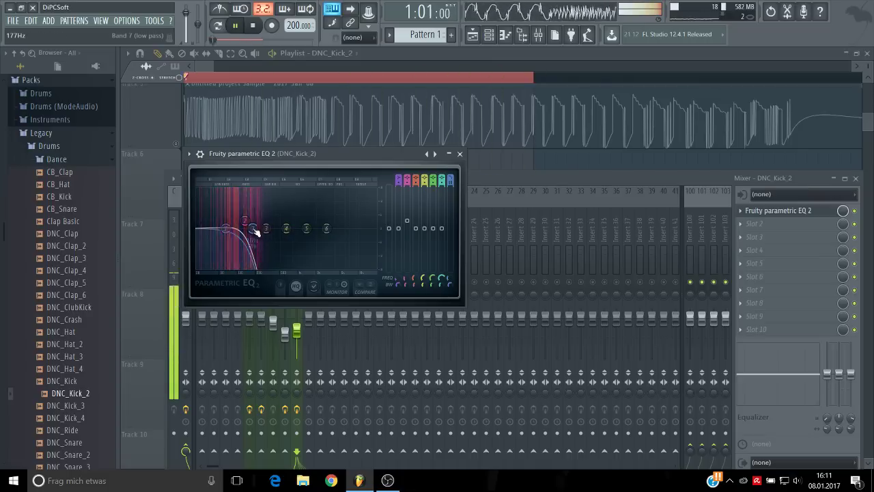
pyautogui.press('Escape')
# Step: Mute inserts 7 and 9 to audition the high-passed layer on insert 8 alone
pyautogui.press('space')
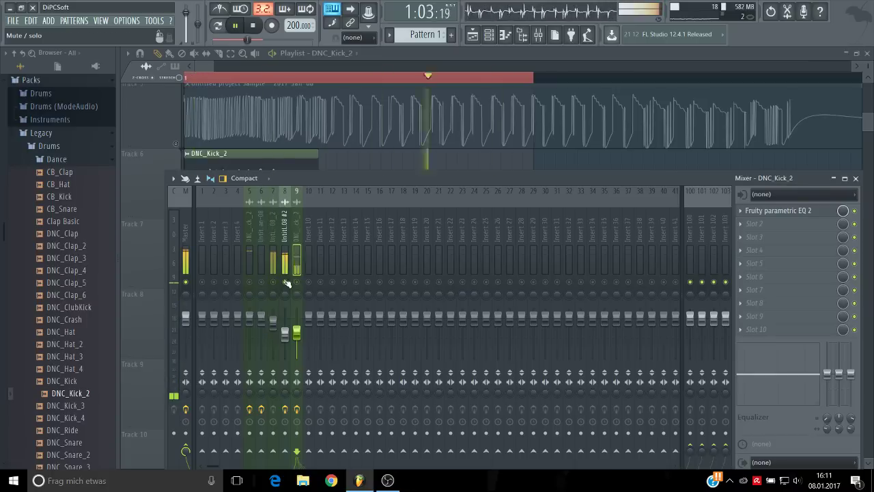
pyautogui.press('space')
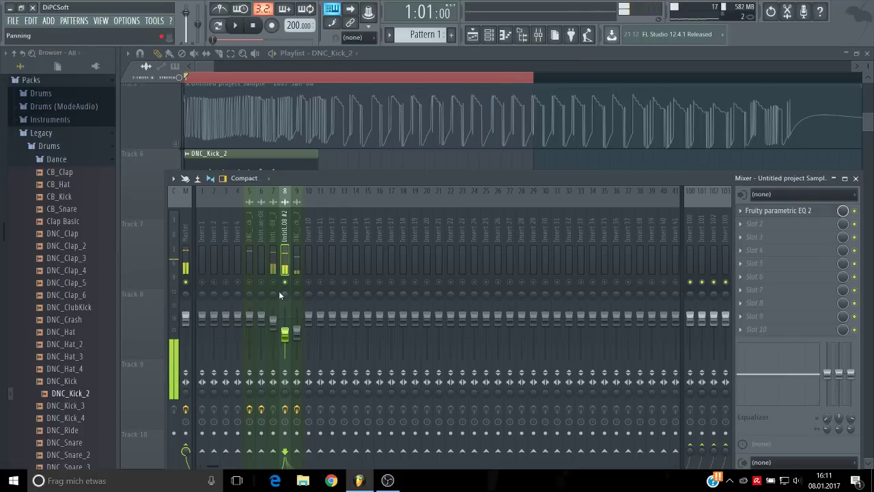
pyautogui.press('space')
pyautogui.press('space')
# Step: Unmute insert 7 and lower its fader to about -4.5 dB during playback
pyautogui.click(273, 320)
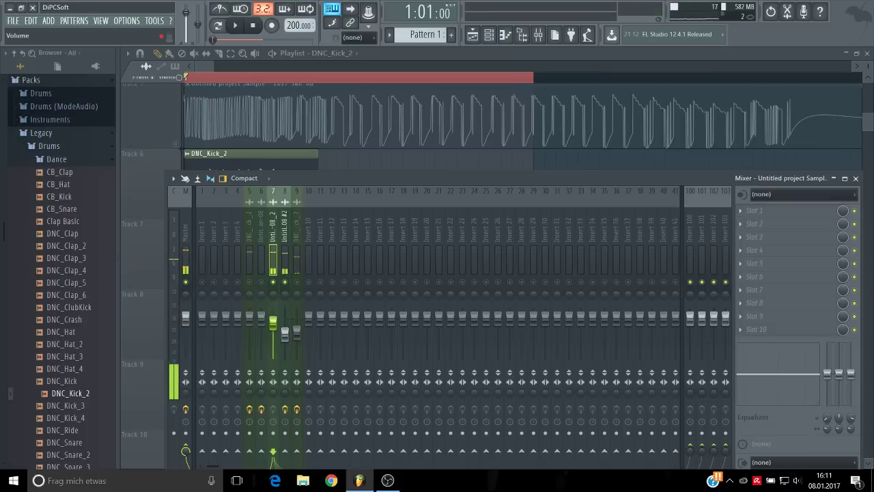
pyautogui.press('space')
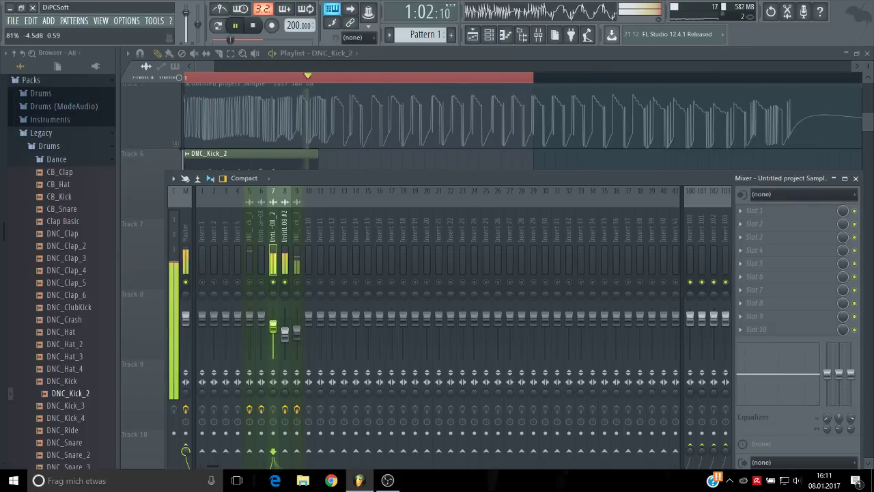
pyautogui.press('space')
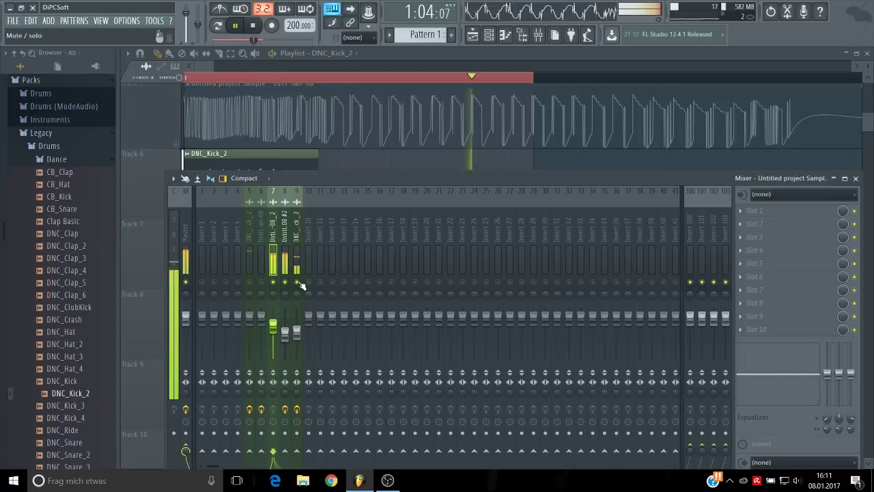
# Step: With insert 9 unmuted, adjust its fader to about -7.2 dB during playback and return to the playlist
pyautogui.press('space')
pyautogui.press('space')
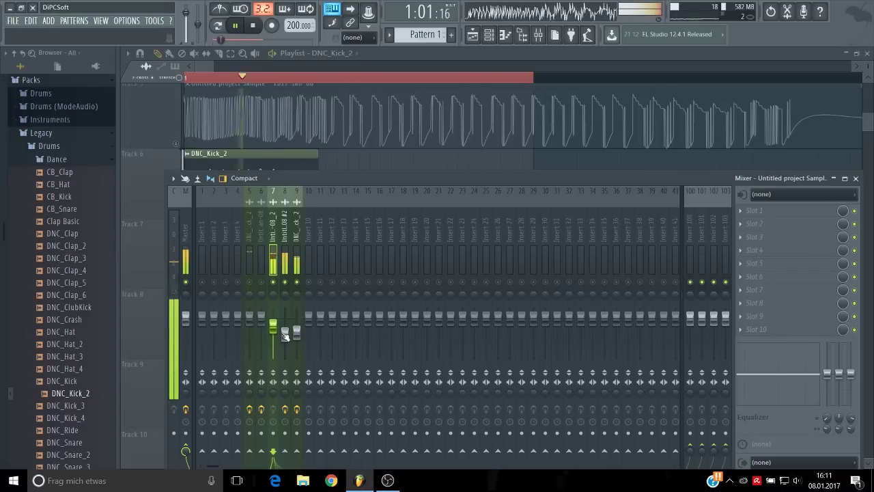
pyautogui.click(296, 331)
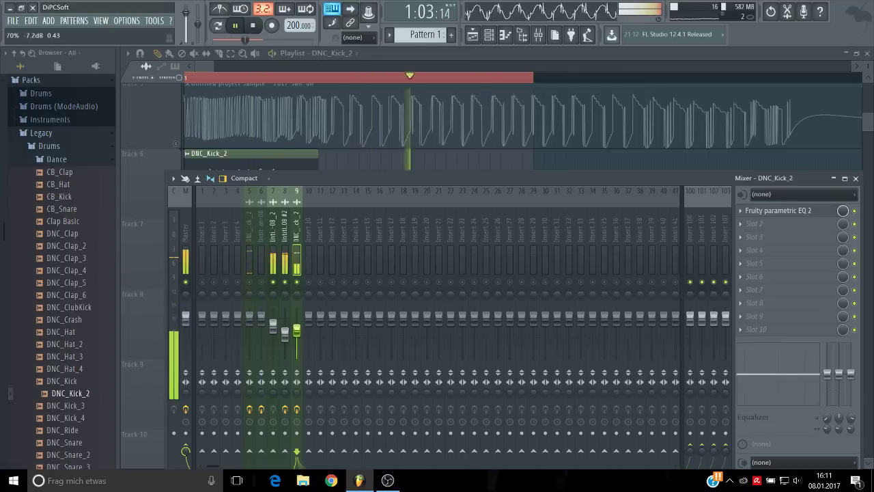
pyautogui.press('space')
pyautogui.click(161, 114)
pyautogui.click(368, 115)
pyautogui.scroll(-2, 342, 219)
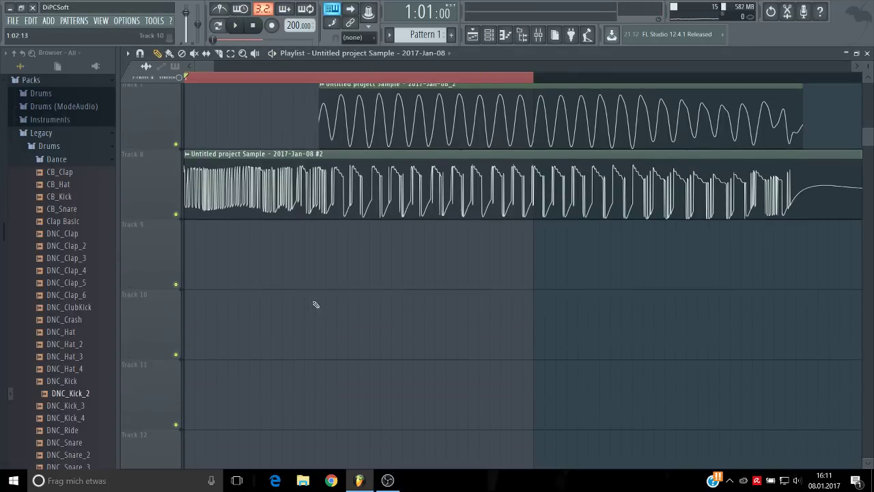
pyautogui.moveTo(316, 302); pyautogui.dragTo(200, 273)
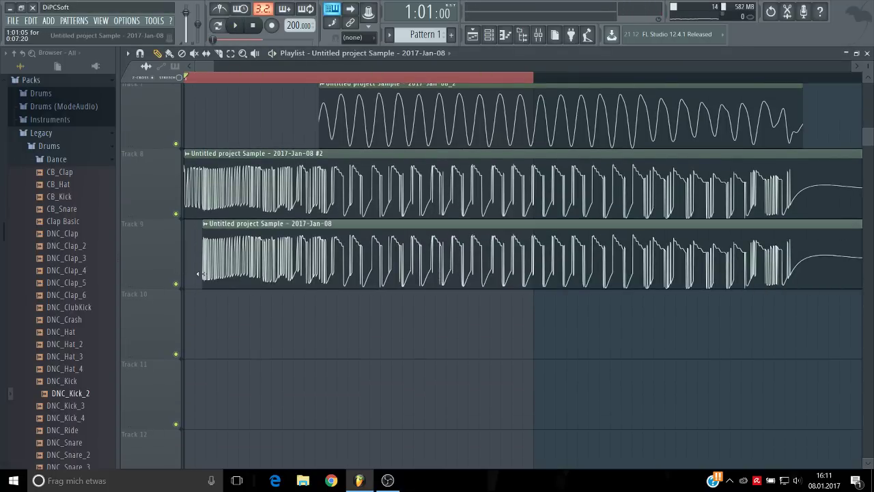
pyautogui.moveTo(802, 270); pyautogui.dragTo(783, 270)
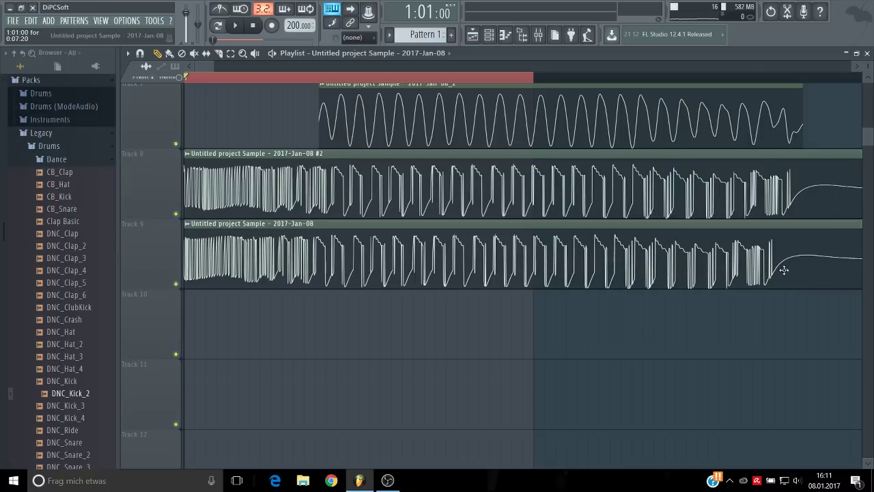
pyautogui.rightClick(357, 269)
# Step: Replace track 9's clip with a very short slice from the start of Untitled project Sample - 2017-Jan-08 #2, trimming track 8's start to match
pyautogui.click(334, 208)
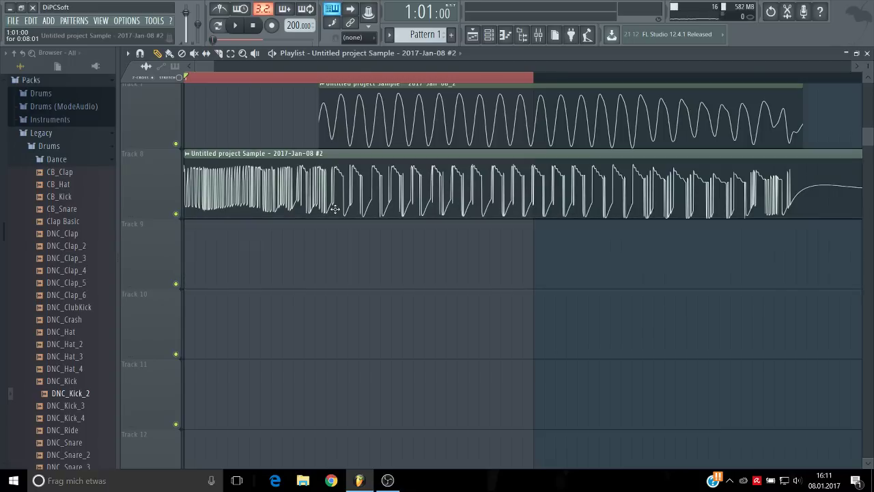
pyautogui.moveTo(321, 255); pyautogui.dragTo(196, 266)
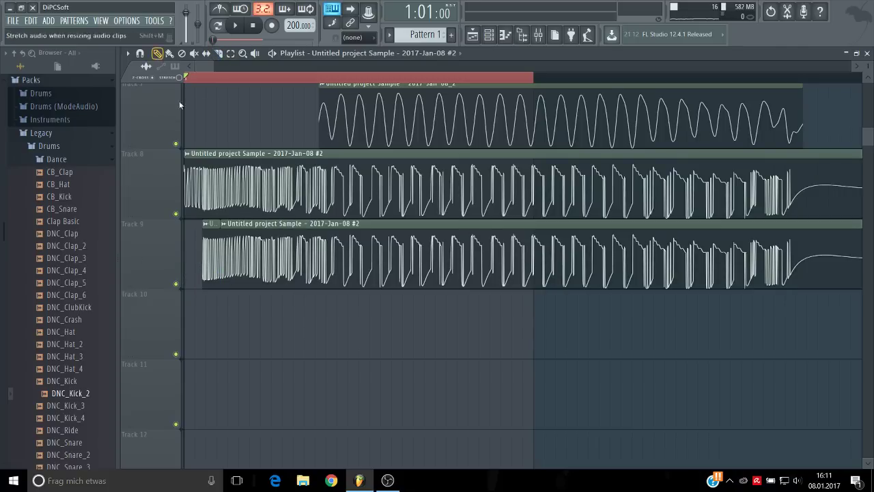
pyautogui.rightClick(251, 251)
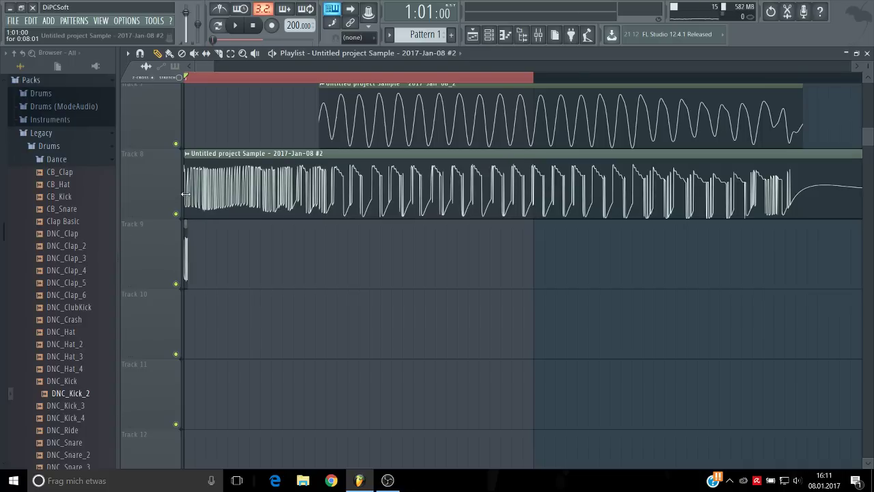
# Step: Play the arrangement from the start and mute track 8 to check the short attack slice on track 9
pyautogui.press('space')
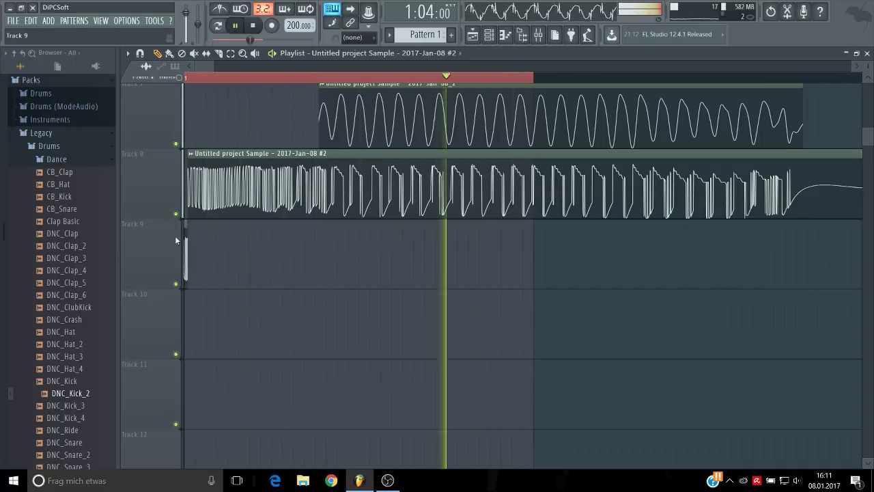
pyautogui.press('space')
pyautogui.click(176, 215)
pyautogui.press('space')
pyautogui.press('space')
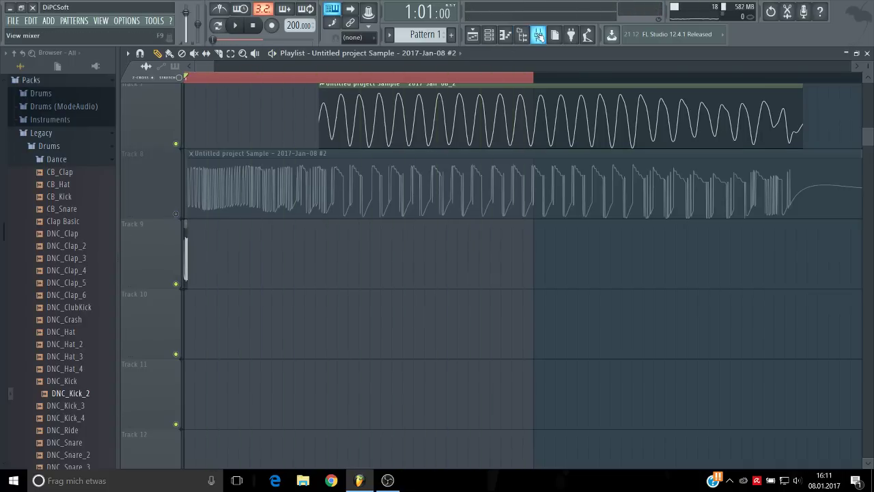
pyautogui.press('space')
# Step: Solo playlist track 9 and play the attack slice alone with the mixer open
pyautogui.click(537, 36)
pyautogui.press('space')
pyautogui.press('F9')
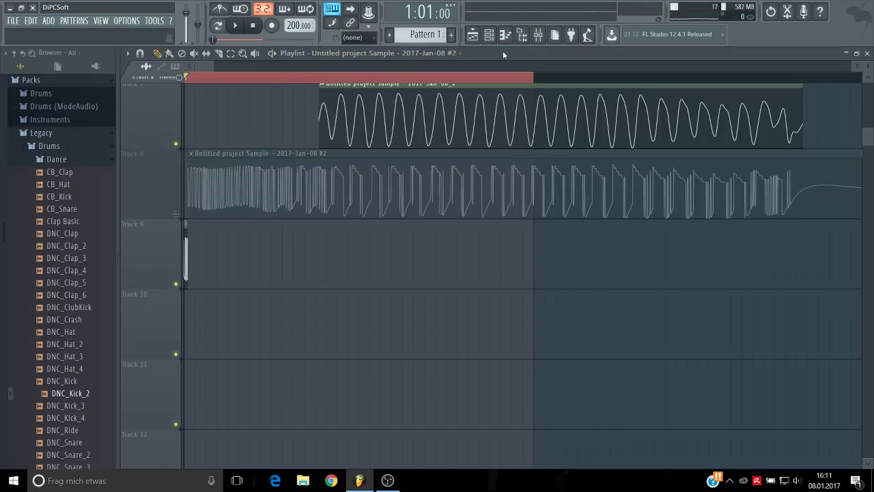
pyautogui.press('space')
pyautogui.press('F9')
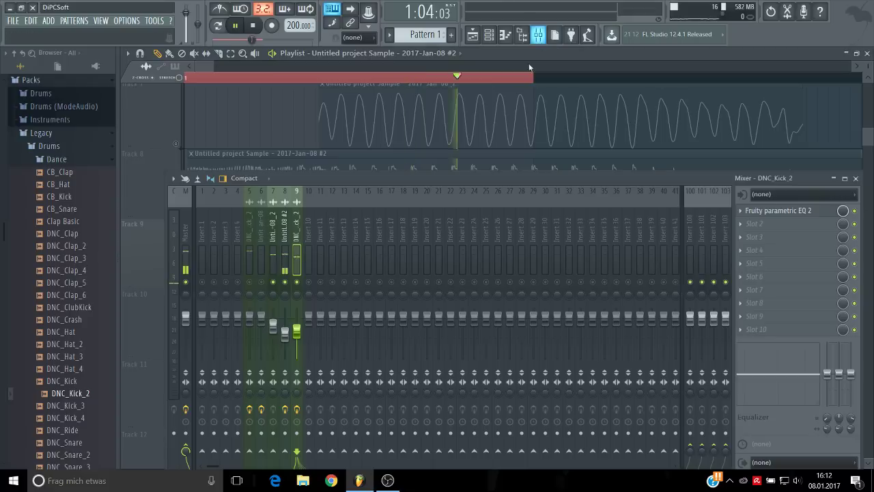
# Step: On the mixer's master channel, bypass CamelCrusher and open Edison
pyautogui.click(186, 245)
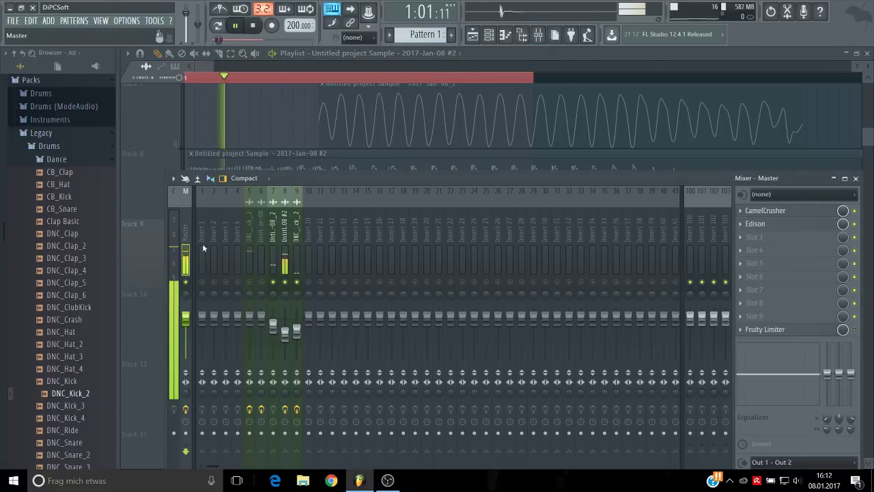
pyautogui.click(797, 225)
pyautogui.click(855, 211)
pyautogui.click(799, 225)
pyautogui.click(798, 225)
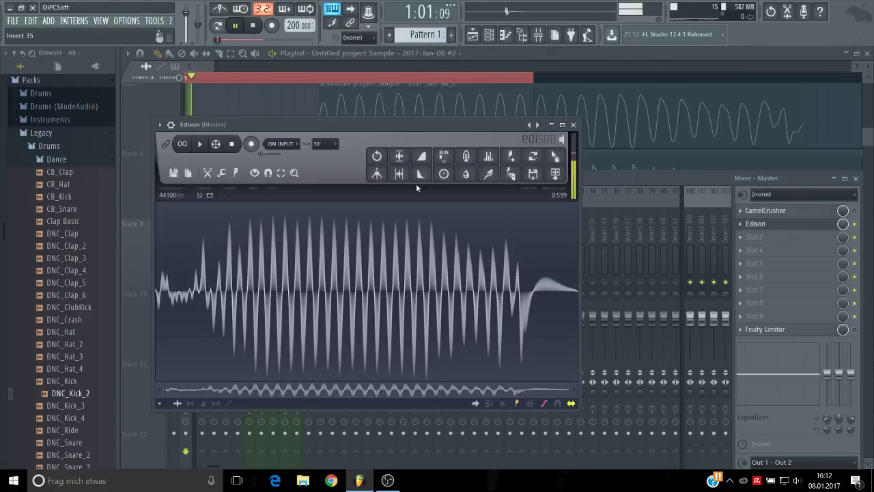
# Step: Clear the existing sample in Edison and record the looping attack slice with recording set to On Input
pyautogui.click(174, 174)
pyautogui.click(181, 191)
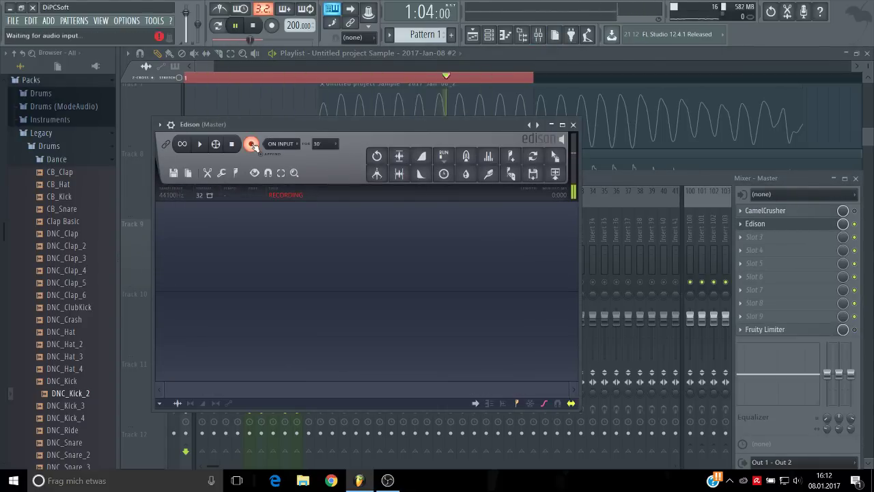
pyautogui.click(252, 144)
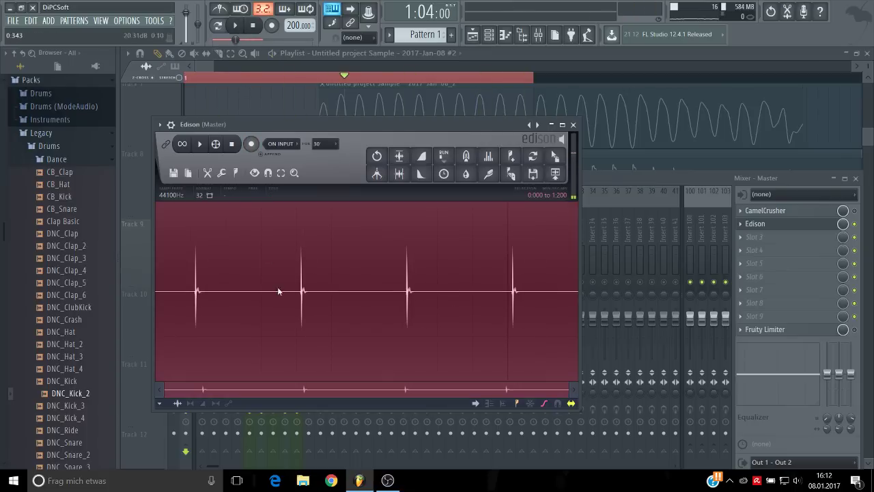
# Step: Cut the Edison recording down to a single attack hit, trim the side noise and normalize it
pyautogui.press('Delete')
pyautogui.moveTo(322, 293); pyautogui.dragTo(66, 280)
pyautogui.press('Delete')
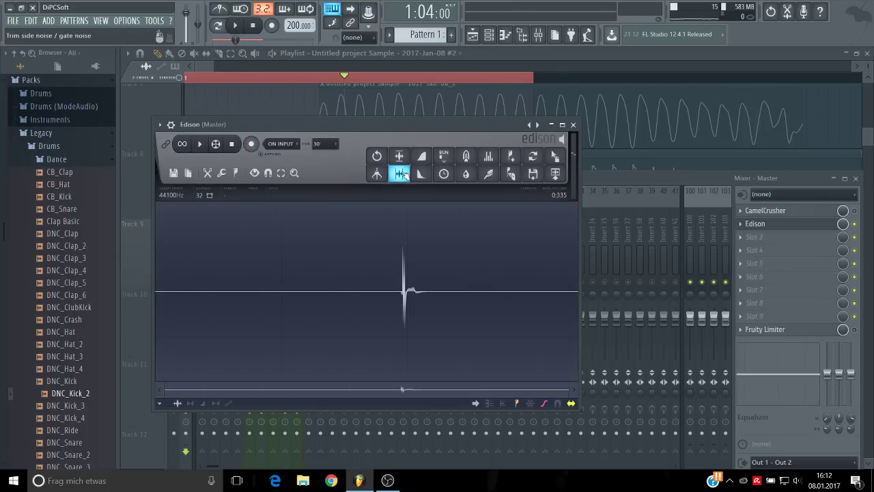
pyautogui.click(400, 175)
pyautogui.click(397, 160)
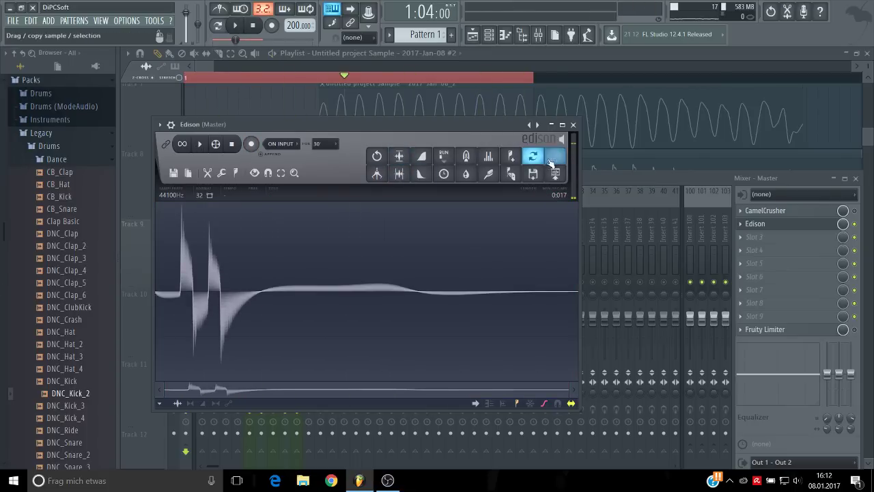
# Step: Place the edited attack sample at the start of playlist track 9 in place of the short slice and play it with the mixer open
pyautogui.moveTo(532, 155); pyautogui.dragTo(178, 249)
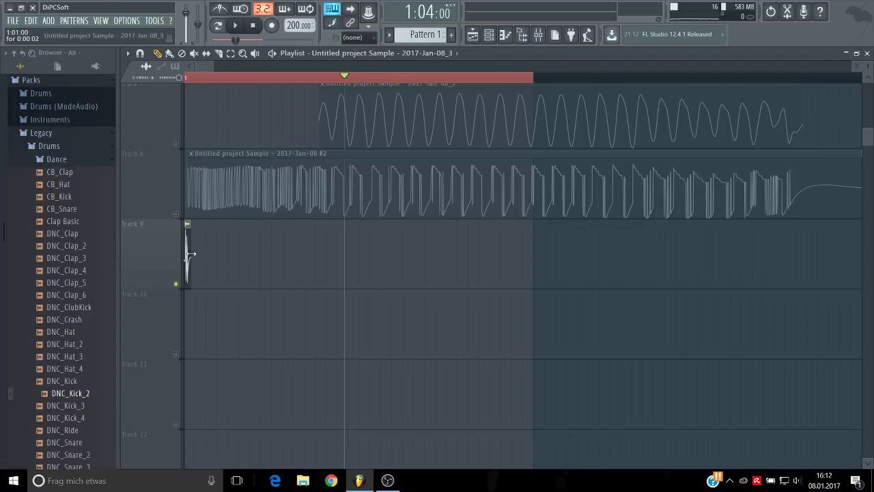
pyautogui.press('space')
pyautogui.click(537, 34)
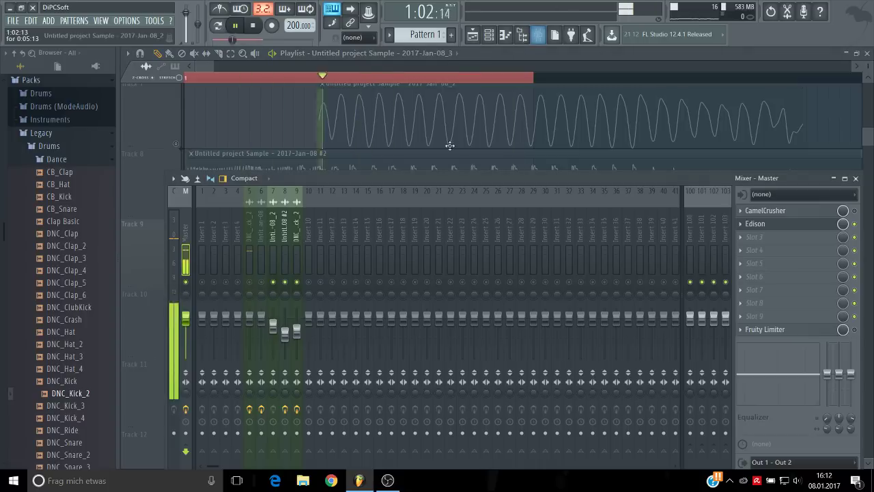
pyautogui.press('space')
# Step: Route the Untitled project Sample - 2017-Jan-08_3 channel to mixer insert 10 and play it back
pyautogui.click(490, 39)
pyautogui.click(203, 149)
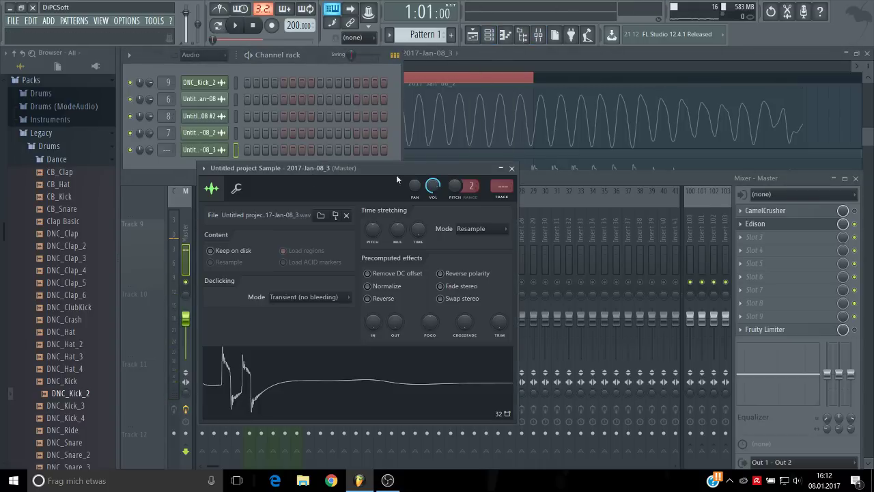
pyautogui.click(501, 199)
pyautogui.press('space')
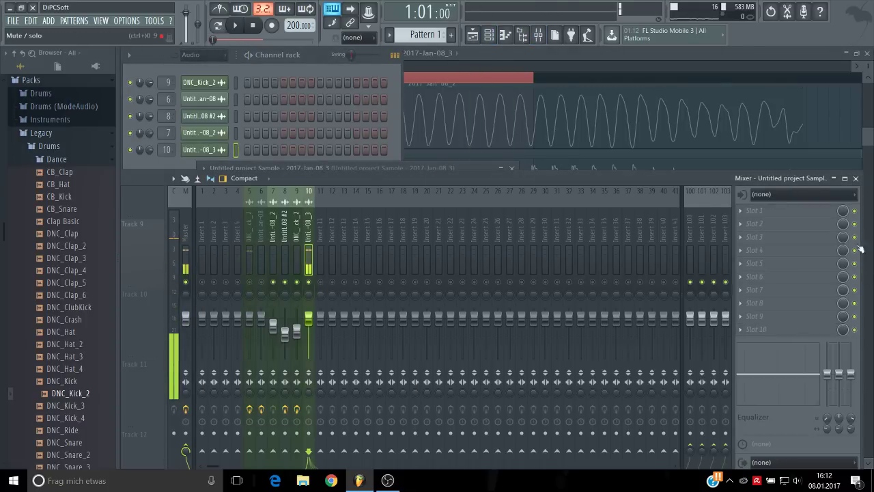
# Step: Add Fruity Parametric EQ 2 to slot 1 of mixer track 10 and raise bands 5 and 6 to boost the treble
pyautogui.click(748, 211)
pyautogui.click(611, 209)
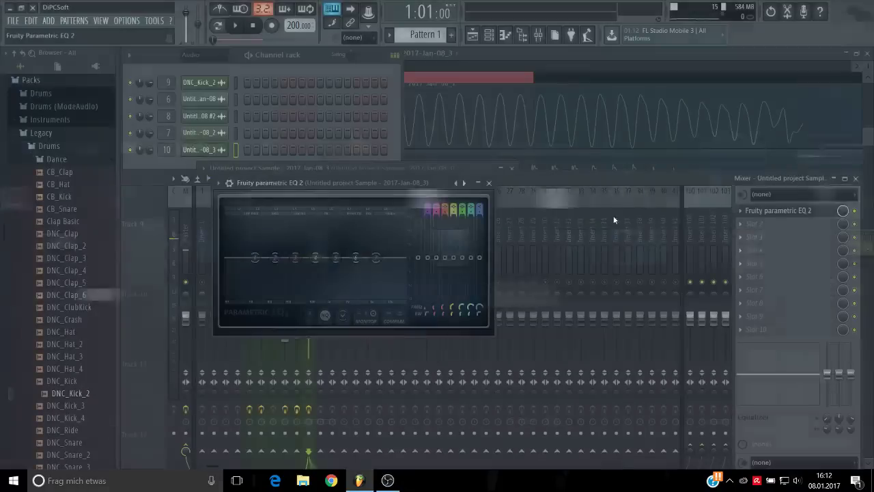
pyautogui.press('space')
pyautogui.moveTo(335, 257); pyautogui.dragTo(388, 217)
pyautogui.moveTo(355, 257); pyautogui.dragTo(383, 242)
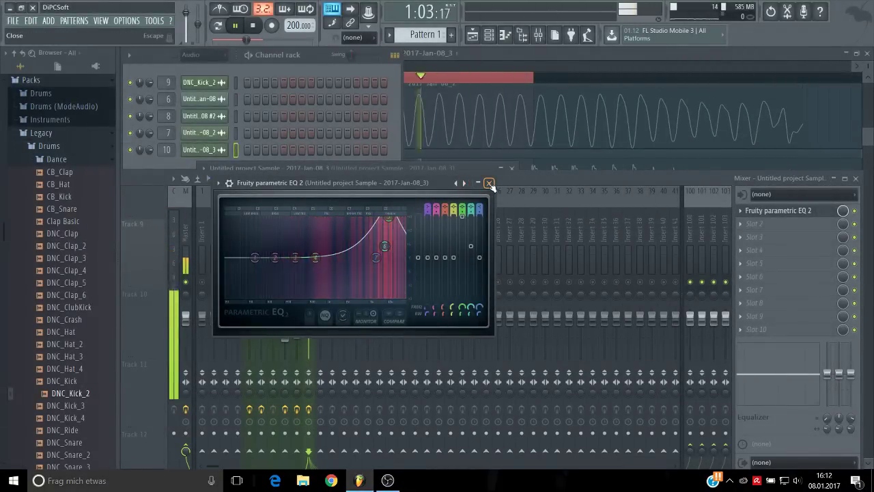
pyautogui.click(489, 183)
# Step: Load Fruity Fast Dist into slot 2 and a second Fruity Parametric EQ 2 into slot 3 of mixer track 10
pyautogui.click(748, 224)
pyautogui.click(783, 152)
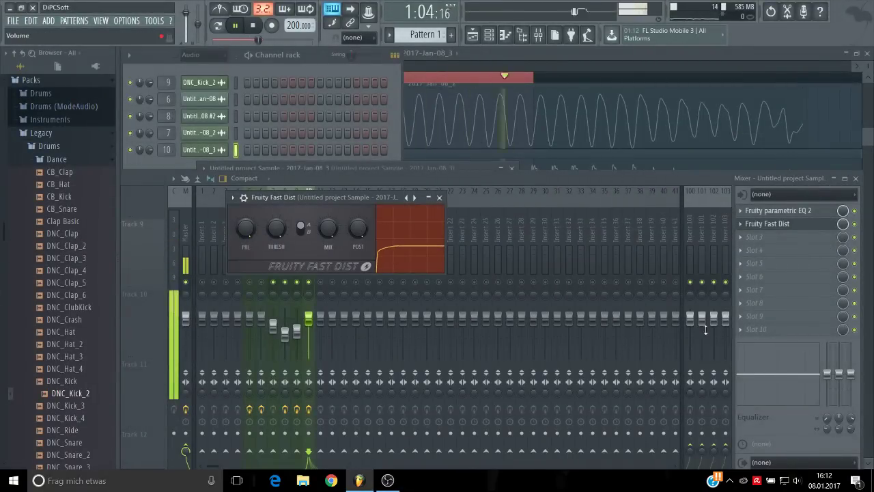
pyautogui.click(742, 238)
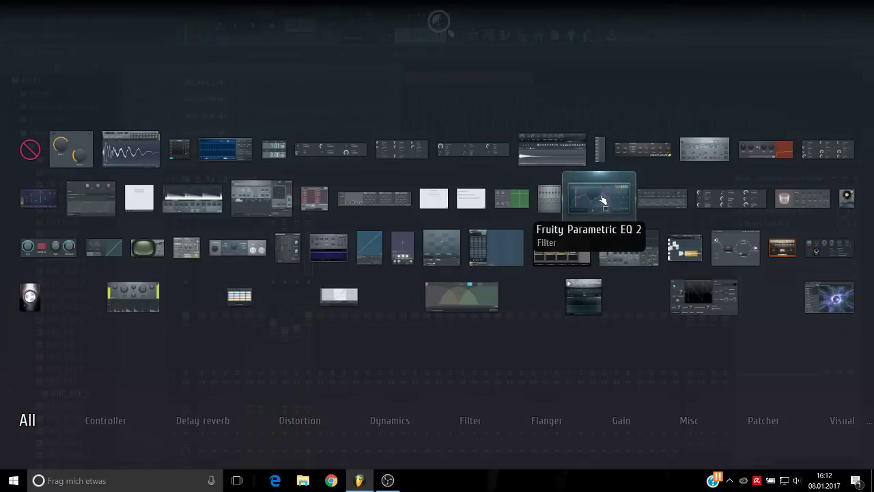
pyautogui.click(603, 199)
# Step: Set band 1 of the slot 3 equalizer to High pass and raise its cutoff to remove the low end
pyautogui.moveTo(188, 198)
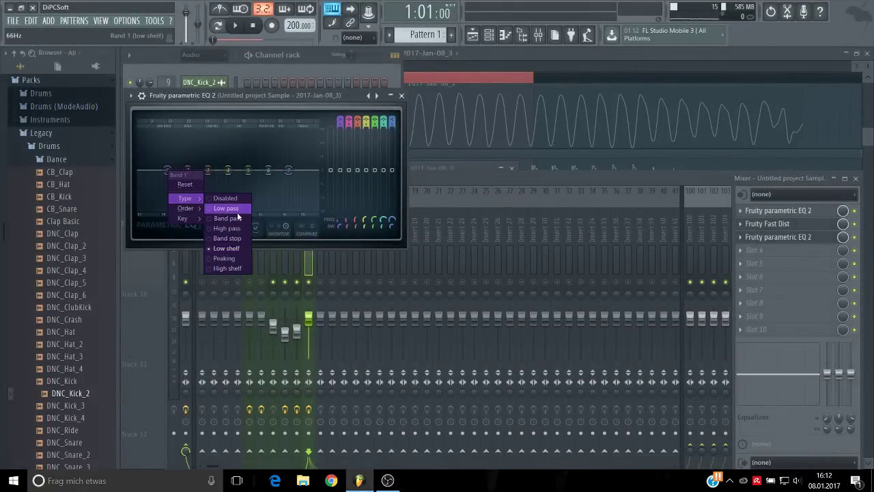
pyautogui.click(232, 208)
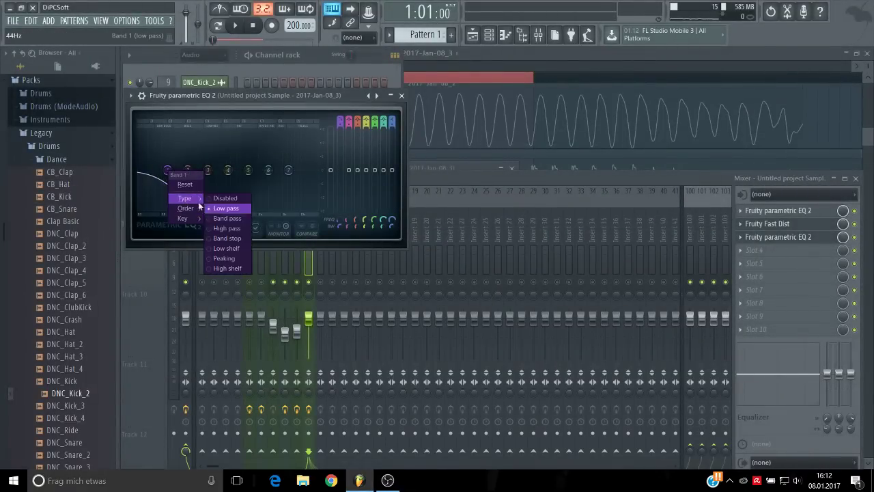
pyautogui.click(227, 228)
pyautogui.press('space')
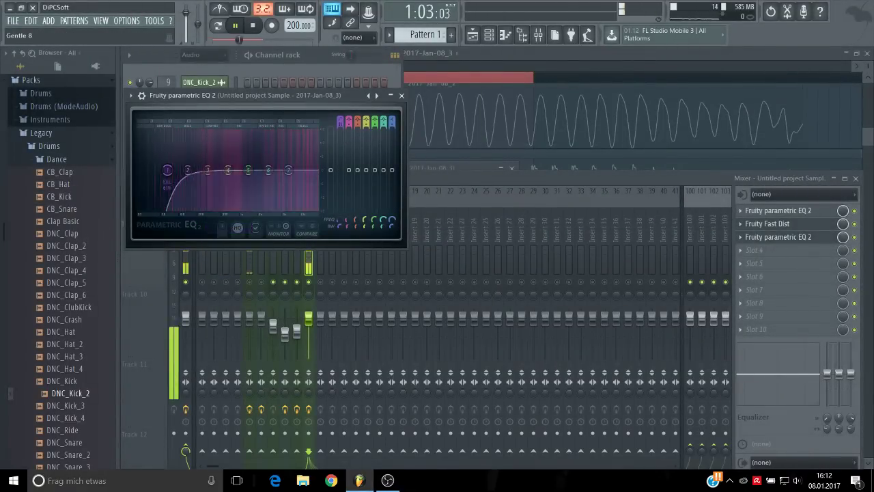
pyautogui.moveTo(169, 172); pyautogui.dragTo(226, 171)
pyautogui.press('space')
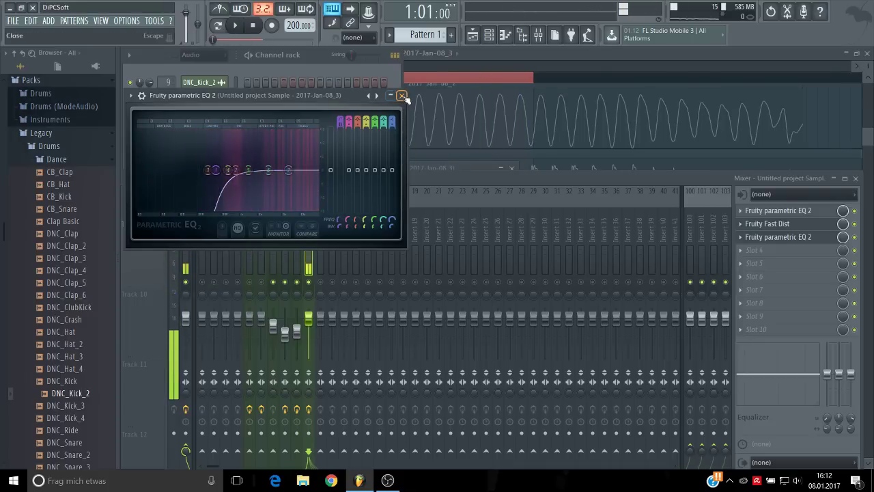
pyautogui.click(401, 95)
# Step: Unmute playlist tracks 6 and 7, keeping track 5 muted
pyautogui.doubleClick(493, 58)
pyautogui.press('space')
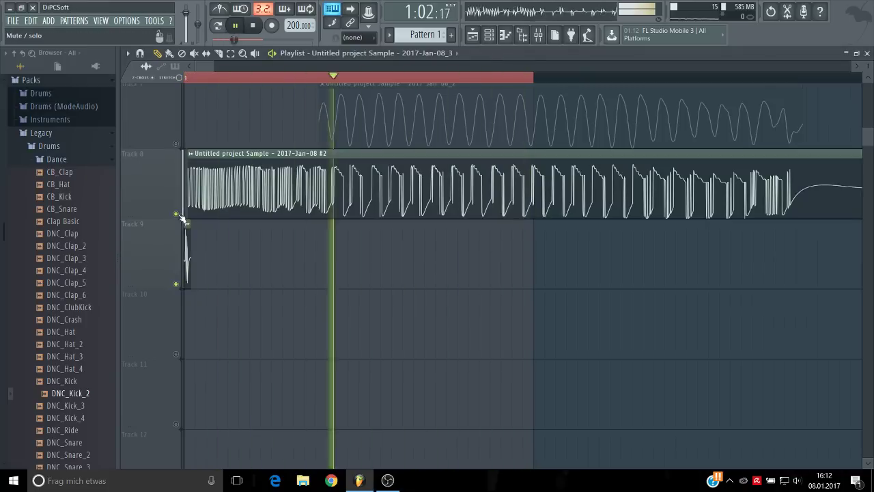
pyautogui.press('space')
pyautogui.scroll(2, 206, 259)
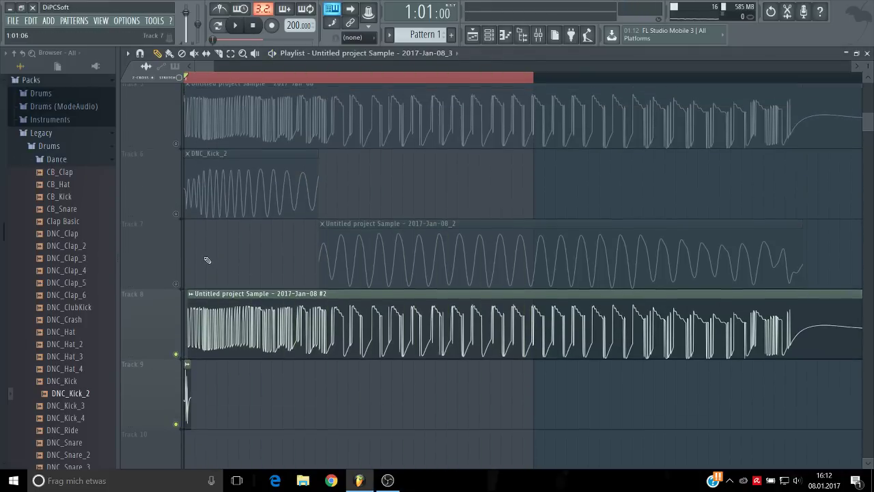
pyautogui.click(175, 283)
pyautogui.click(176, 214)
pyautogui.click(176, 144)
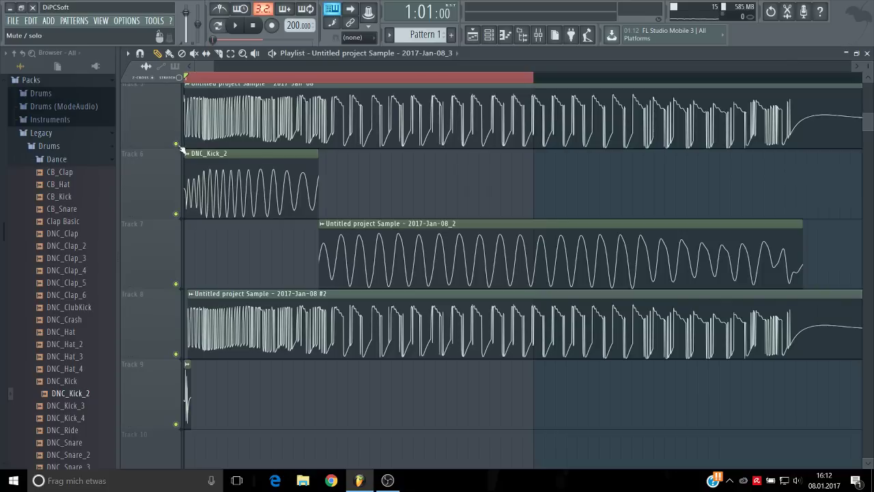
pyautogui.click(177, 144)
# Step: Play the loop to hear the unmuted kick layers together
pyautogui.scroll(3, 253, 293)
pyautogui.press('space')
pyautogui.scroll(-4, 267, 295)
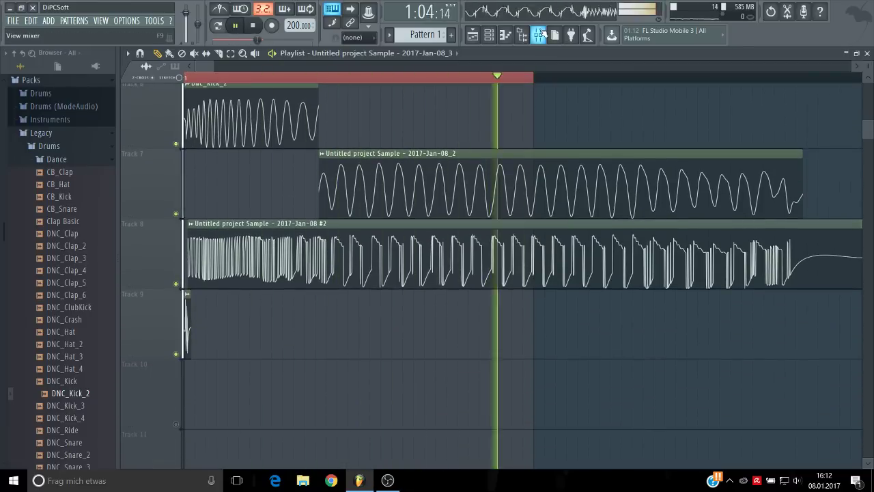
pyautogui.moveTo(189, 274); pyautogui.dragTo(190, 272)
pyautogui.press('space')
pyautogui.press('space')
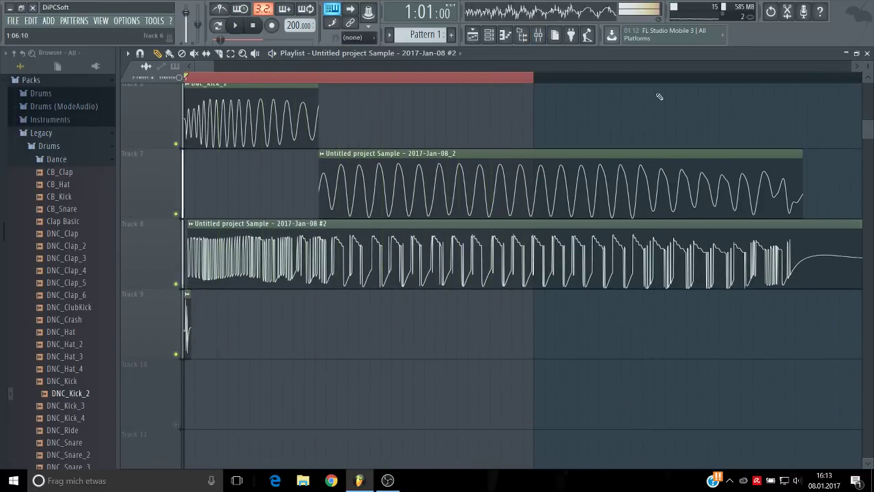
# Step: Lower the volume of mixer track 10 slightly while auditioning the layered kick
pyautogui.click(539, 35)
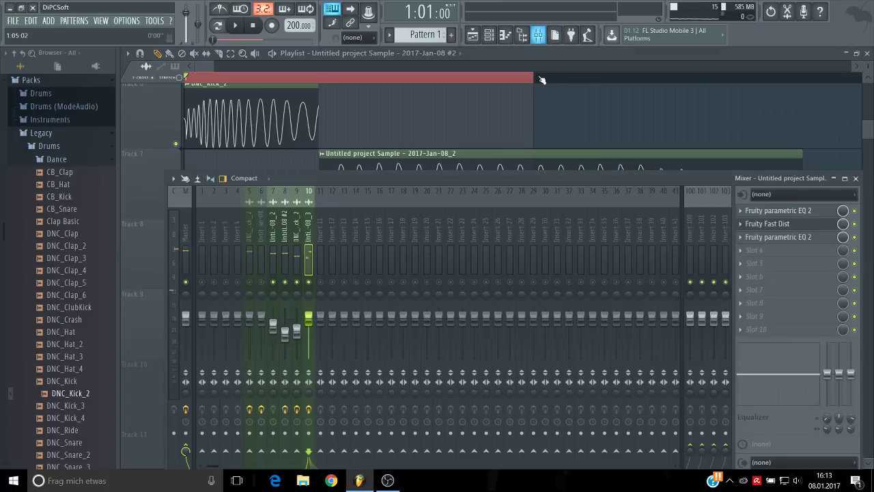
pyautogui.press('space')
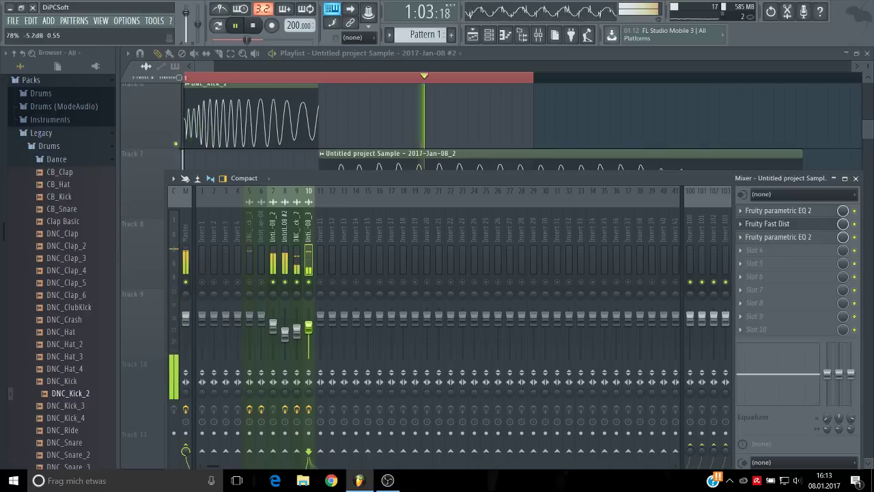
pyautogui.press('space')
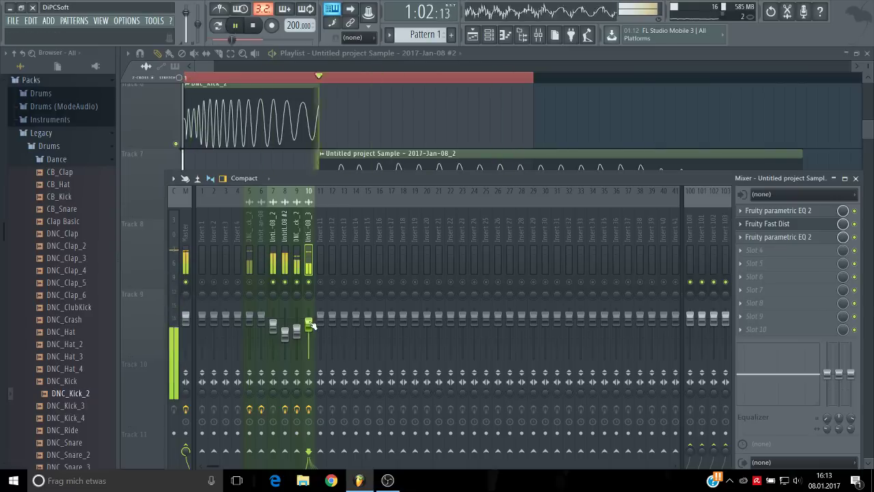
pyautogui.press('space')
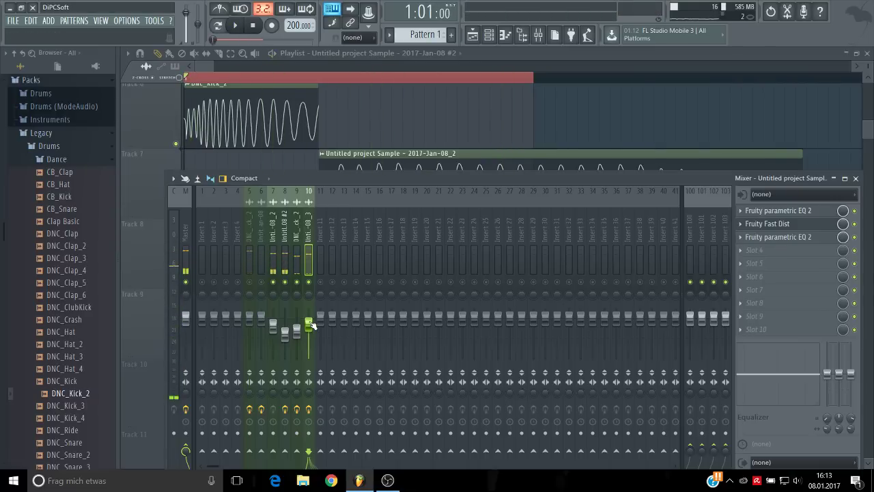
pyautogui.press('space')
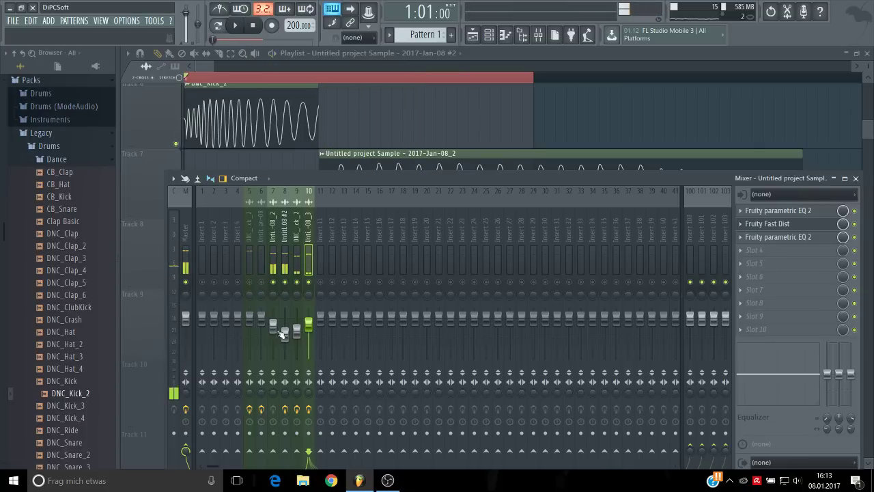
# Step: Raise the volume of mixer track 7 to about 93% and increase the DNC_Kick_2 track 9 slightly during playback
pyautogui.moveTo(278, 328); pyautogui.dragTo(278, 322)
pyautogui.press('space')
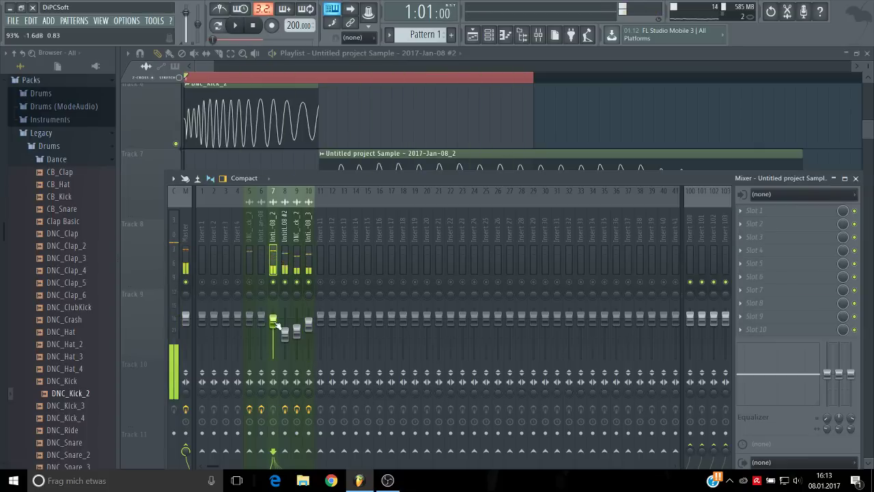
pyautogui.moveTo(298, 331); pyautogui.dragTo(299, 325)
pyautogui.press('space')
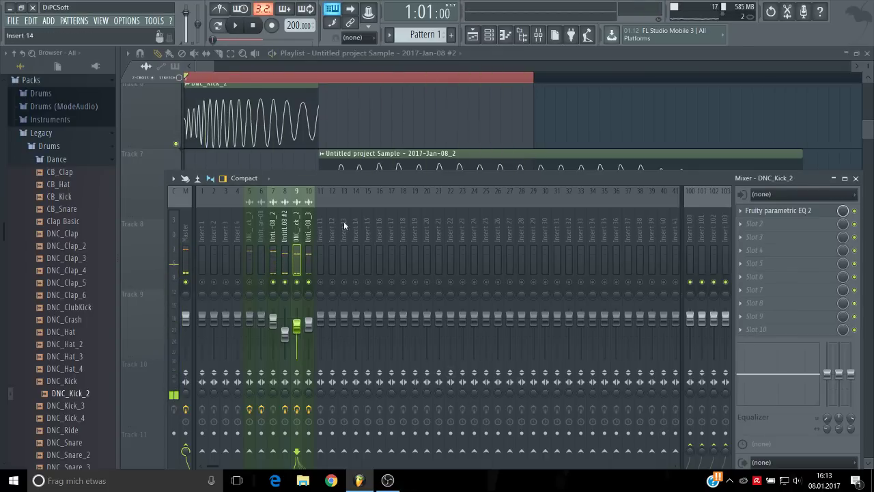
# Step: Audition mixer track 9 in solo and turn the solo off to hear the other layers with it
pyautogui.scroll(3, 324, 103)
pyautogui.press('F9')
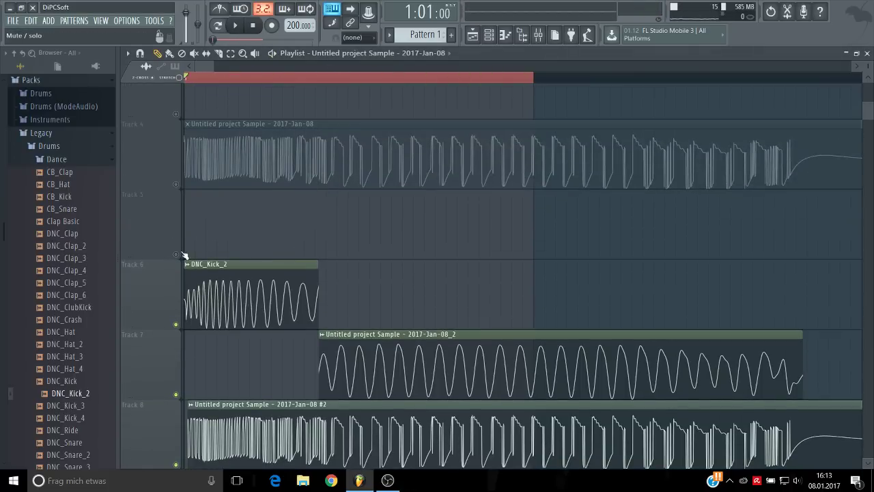
pyautogui.scroll(-1, 381, 224)
pyautogui.press('F9')
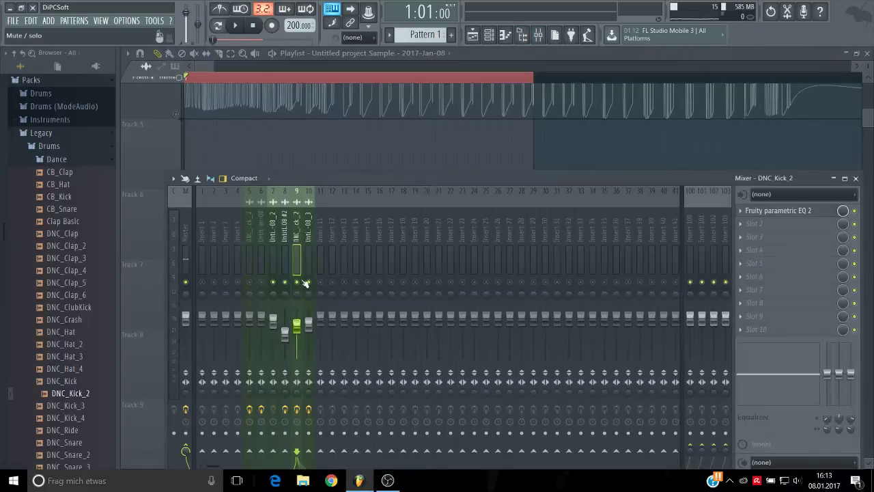
pyautogui.press('space')
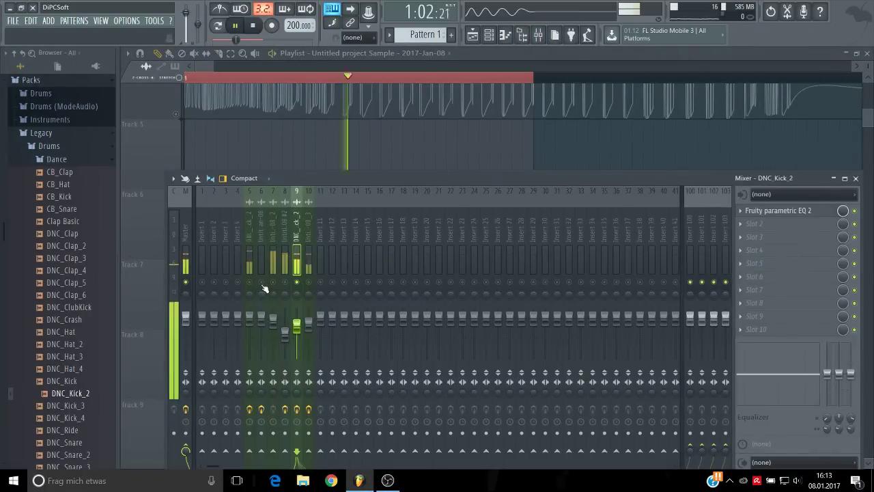
pyautogui.rightClick(296, 282)
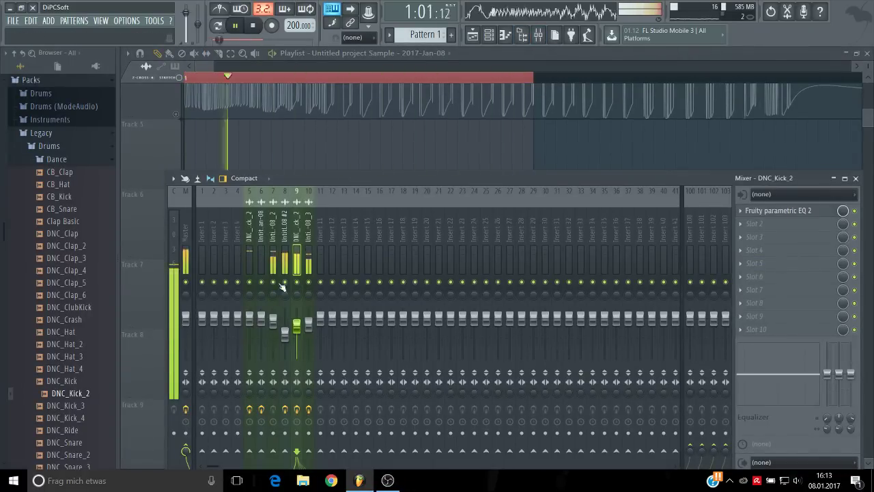
pyautogui.press('space')
# Step: Create a volume automation clip for mixer track 9 and shape a curved fade-in ending where the track 6 kick clip ends
pyautogui.rightClick(298, 310)
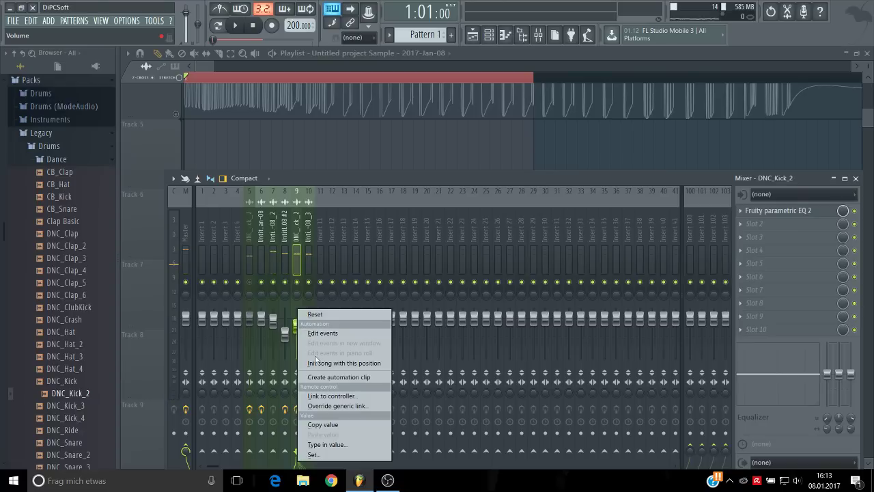
pyautogui.click(326, 377)
pyautogui.rightClick(578, 163)
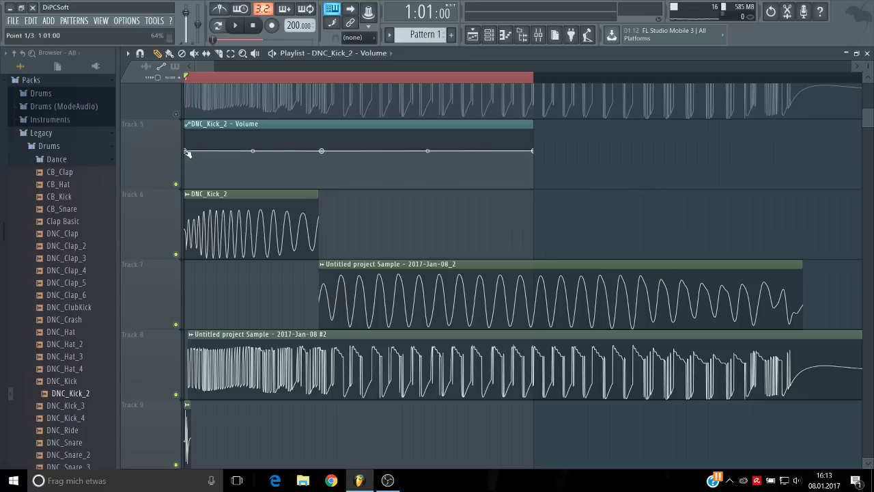
pyautogui.moveTo(186, 151); pyautogui.dragTo(187, 182)
pyautogui.press('space')
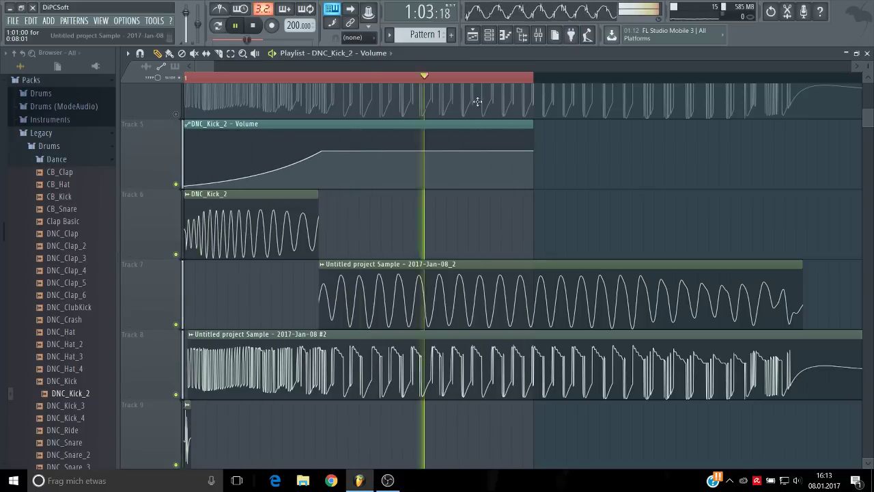
pyautogui.press('space')
# Step: Lower the volume of mixer track 10 a little further while the loop plays
pyautogui.click(537, 36)
pyautogui.press('space')
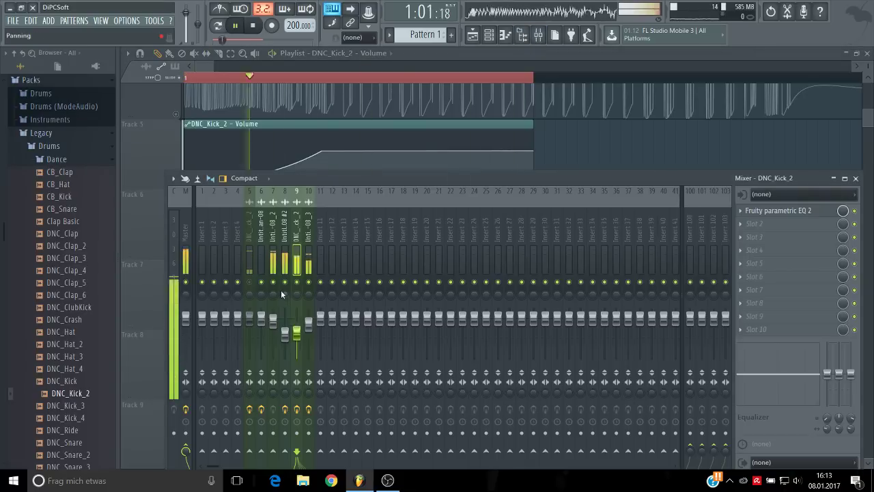
pyautogui.moveTo(312, 325); pyautogui.dragTo(285, 330)
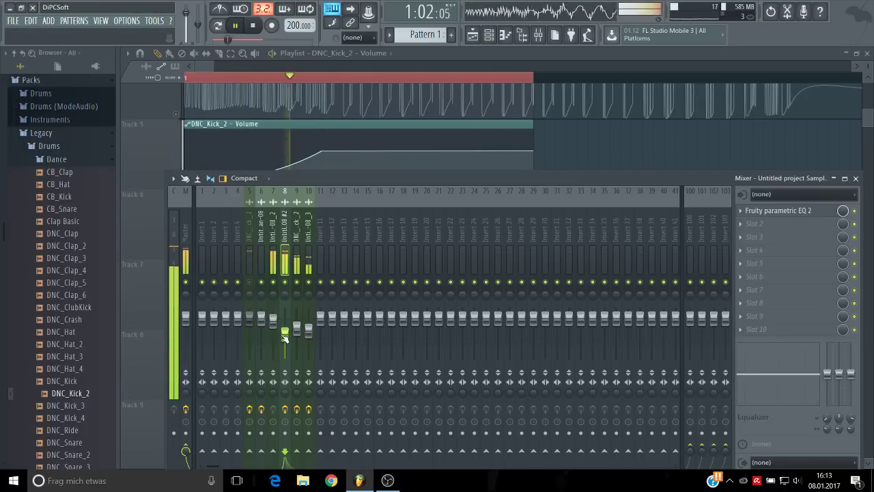
pyautogui.press('space')
# Step: Audition mixer track 8 in solo and turn the solo off
pyautogui.rightClick(285, 332)
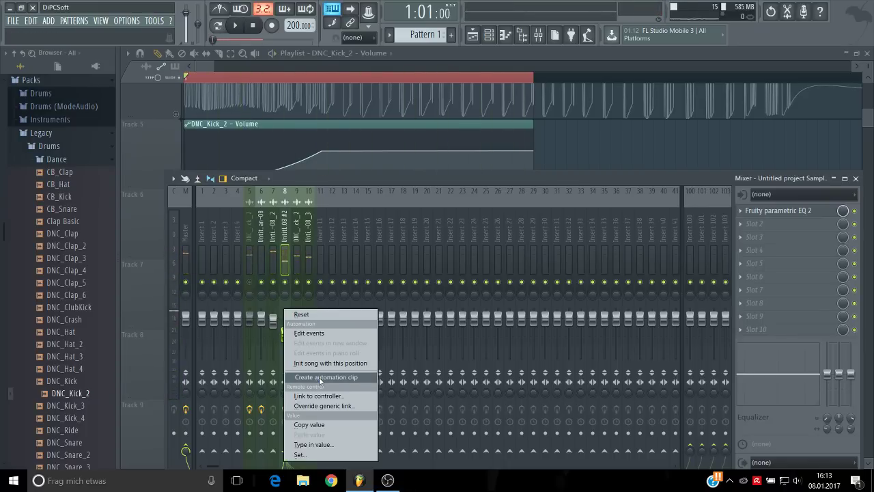
pyautogui.click(284, 284)
pyautogui.press('space')
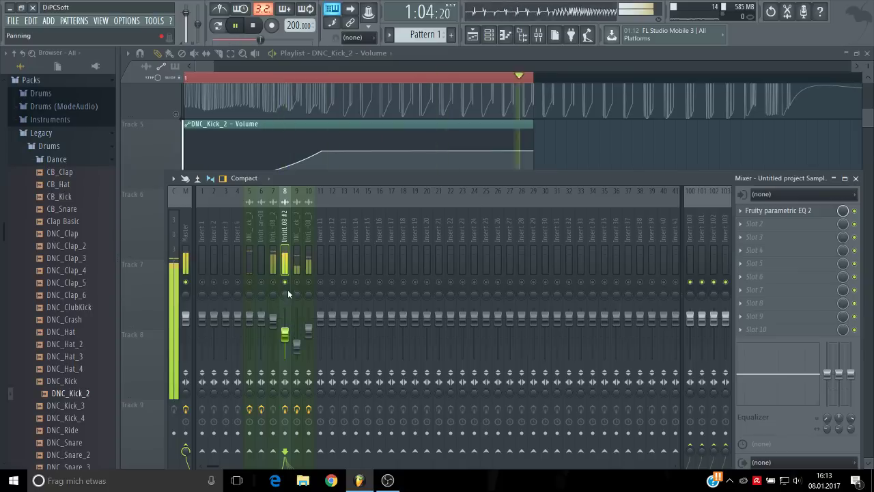
pyautogui.press('space')
pyautogui.rightClick(286, 288)
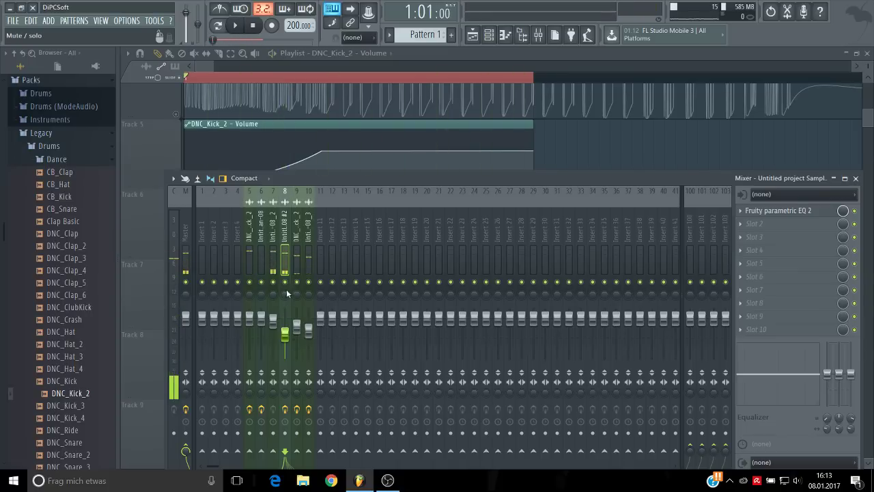
# Step: Create a volume automation clip for mixer track 8 and extend it to about the end of the track 7 sample
pyautogui.rightClick(287, 335)
pyautogui.click(306, 376)
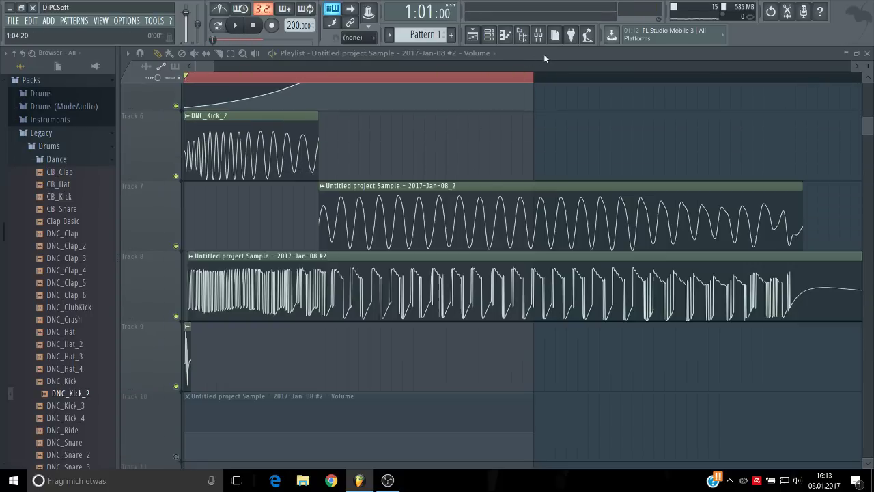
pyautogui.scroll(3, 552, 330)
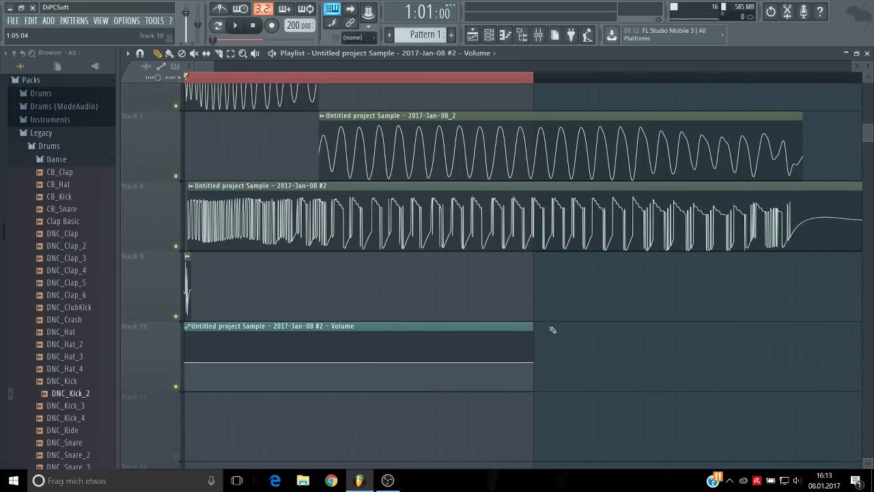
pyautogui.moveTo(531, 326); pyautogui.dragTo(779, 326)
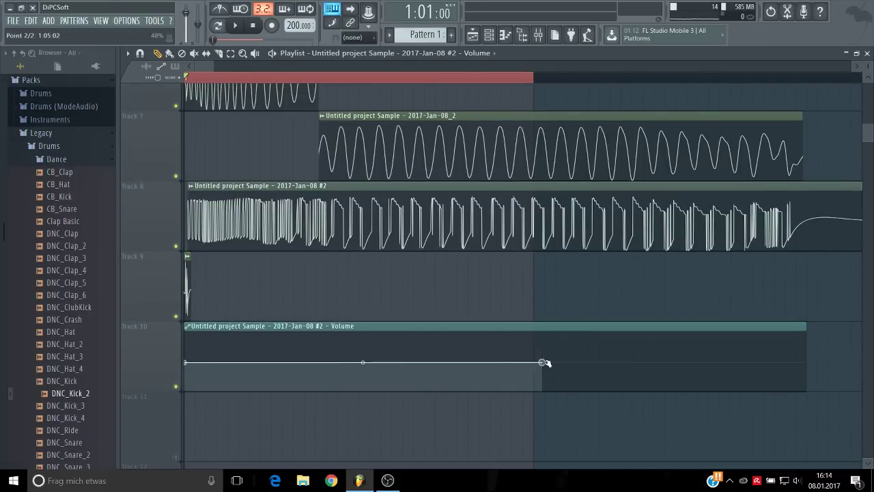
# Step: Extend the track 10 volume automation to the clip's end with a slight, gently curved decline, and audition it
pyautogui.moveTo(545, 363); pyautogui.dragTo(807, 378)
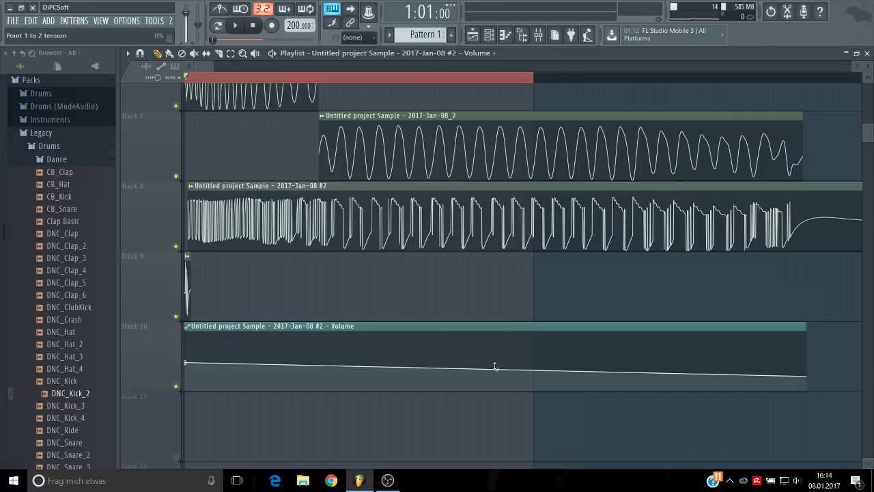
pyautogui.moveTo(495, 367); pyautogui.dragTo(495, 359)
pyautogui.press('space')
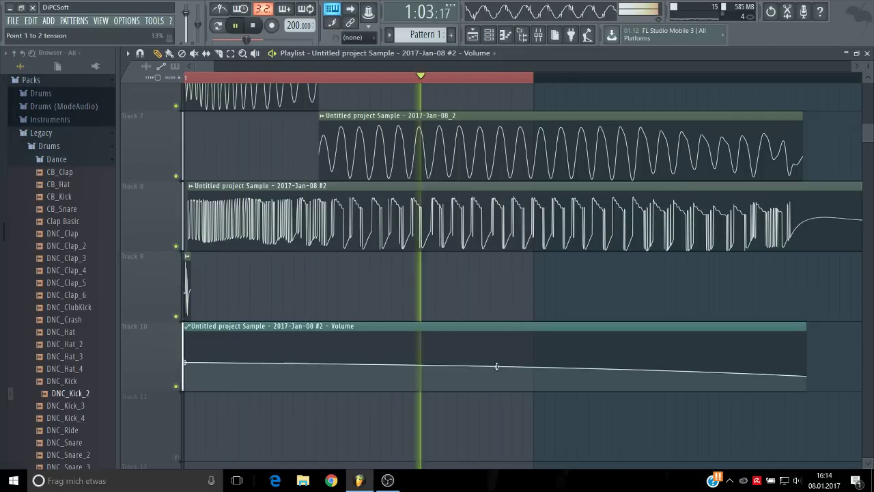
pyautogui.press('space')
pyautogui.scroll(-1, 344, 345)
# Step: Add an automation point near the start of the track 7 sample and raise the envelope's first point to about 60%
pyautogui.rightClick(326, 293)
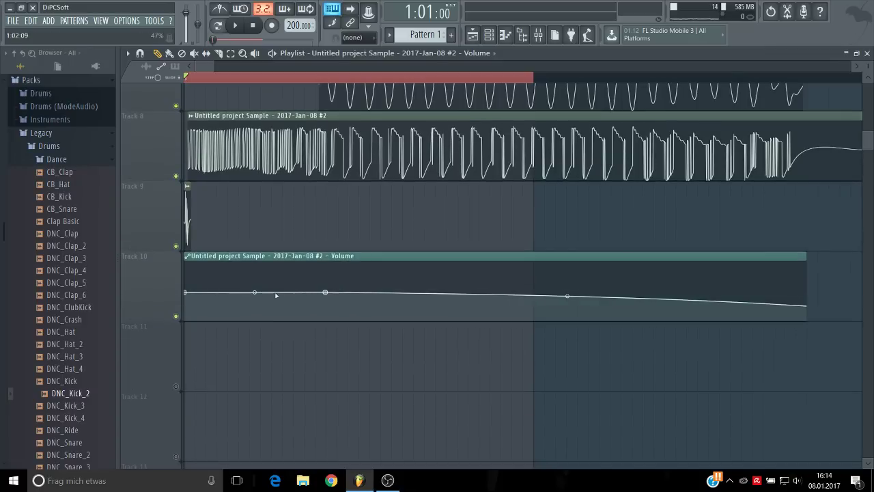
pyautogui.moveTo(185, 293); pyautogui.dragTo(186, 291)
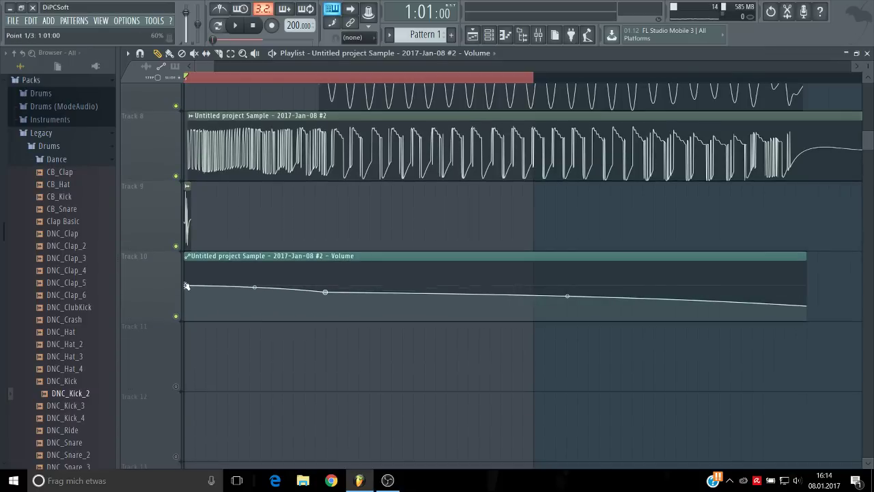
pyautogui.press('space')
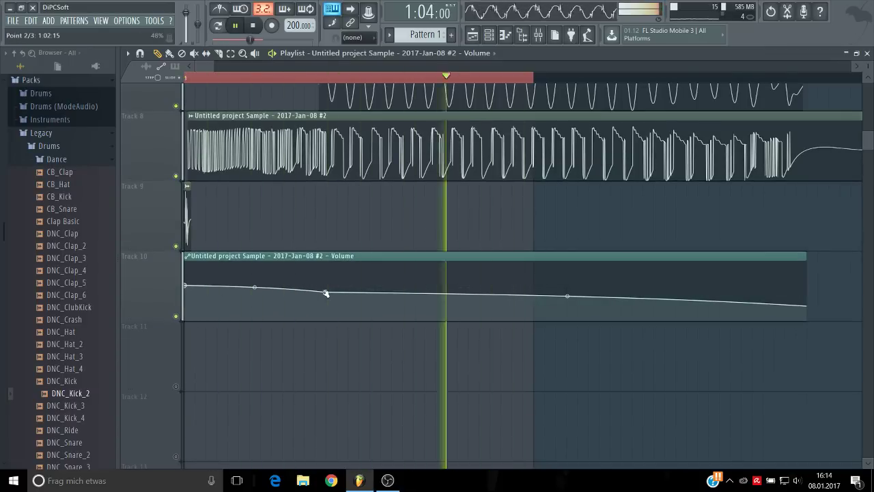
pyautogui.press('space')
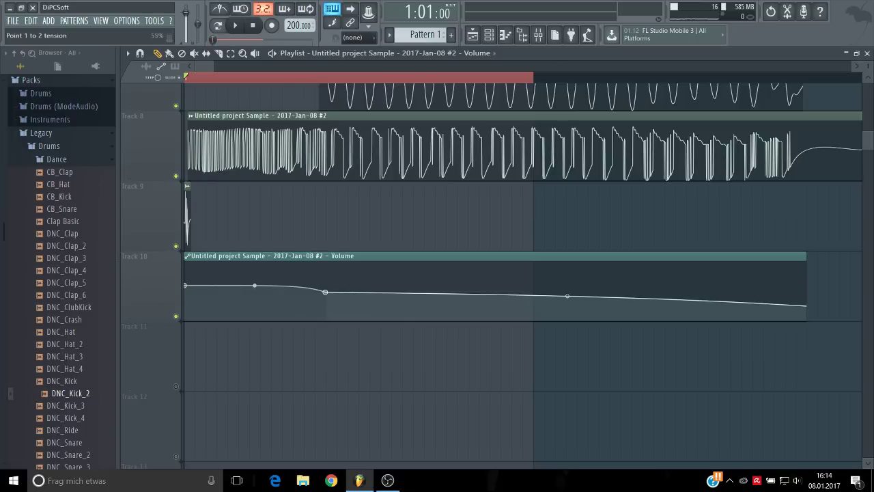
# Step: Set the first automation segment's tension to about 9% and nudge the middle point slightly later while auditioning
pyautogui.press('space')
pyautogui.moveTo(255, 285); pyautogui.dragTo(255, 288)
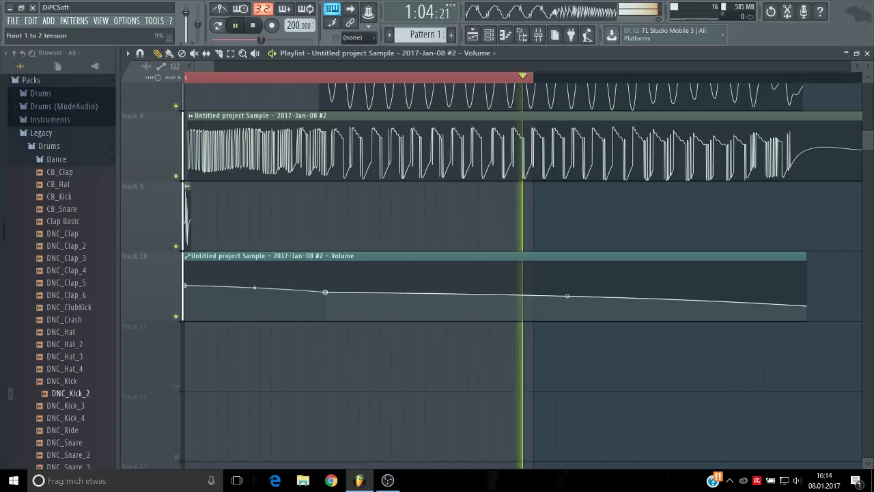
pyautogui.press('space')
pyautogui.press('space')
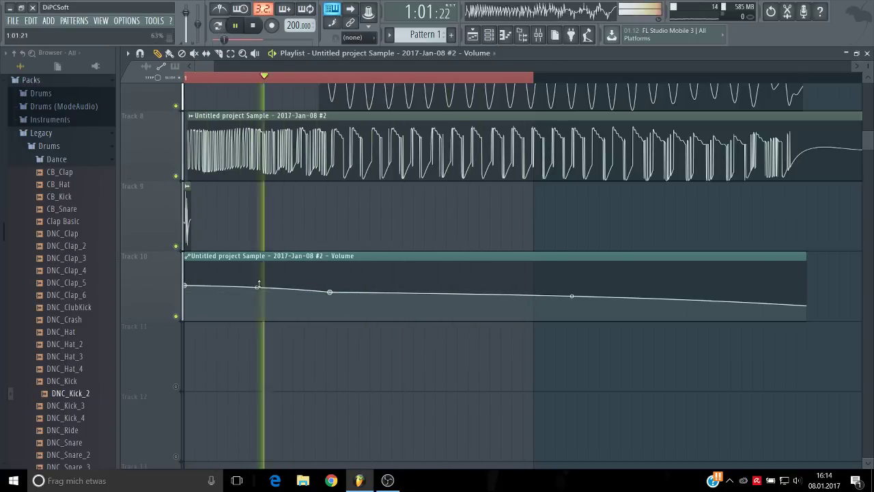
pyautogui.press('space')
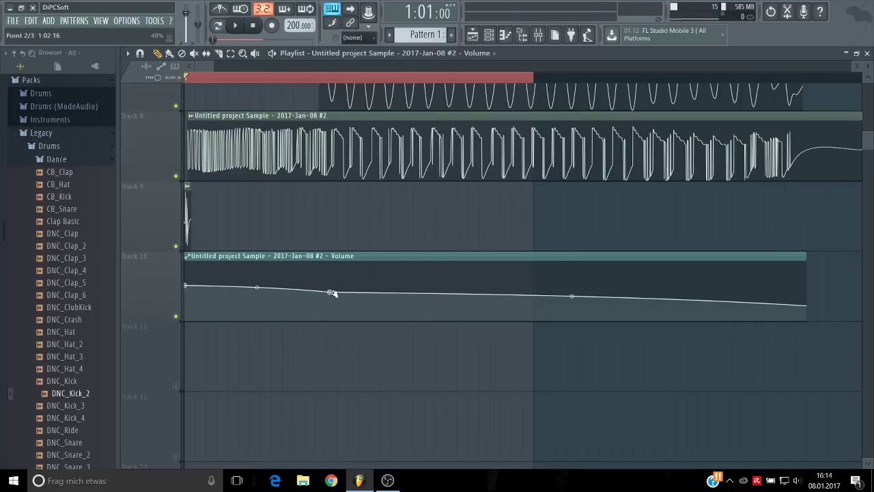
# Step: Raise the middle automation point and add another just after it to shape a short, smooth volume dip
pyautogui.moveTo(333, 293); pyautogui.dragTo(329, 288)
pyautogui.press('space')
pyautogui.press('space')
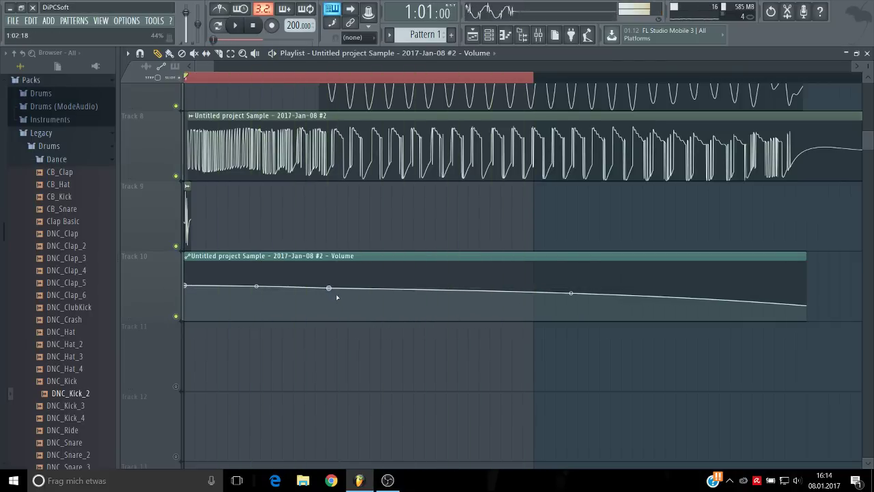
pyautogui.click(350, 297)
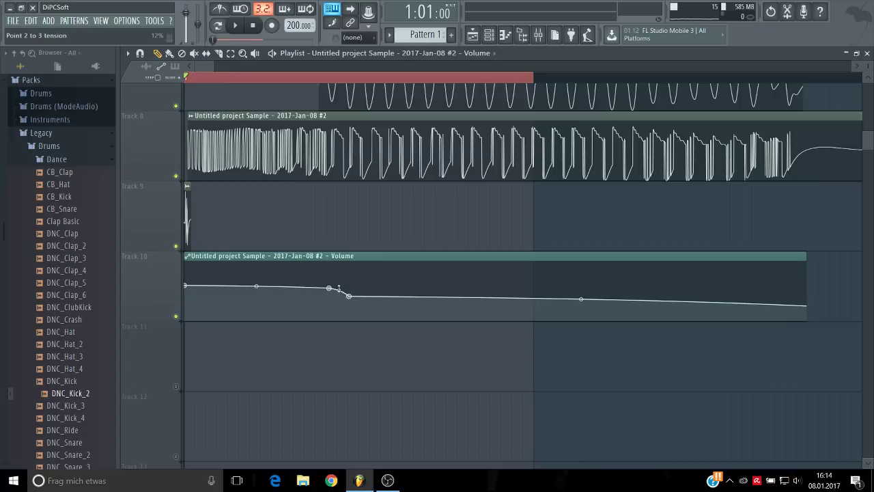
pyautogui.press('space')
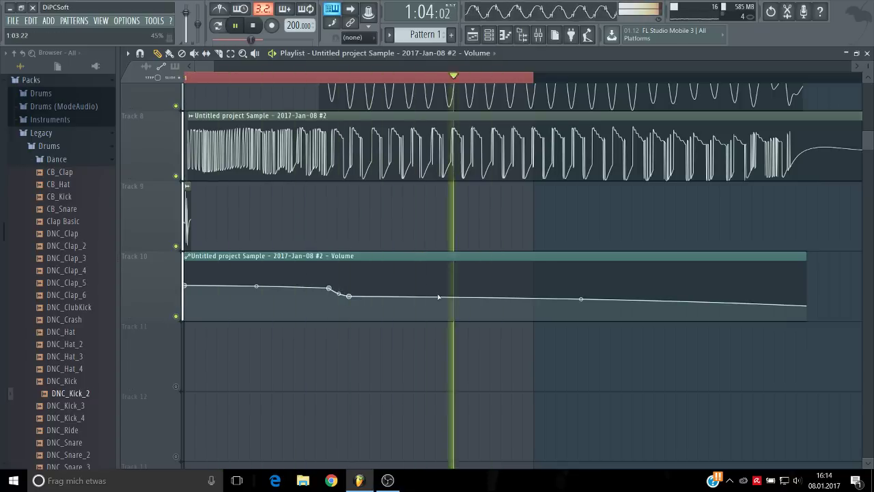
pyautogui.moveTo(350, 296); pyautogui.dragTo(350, 293)
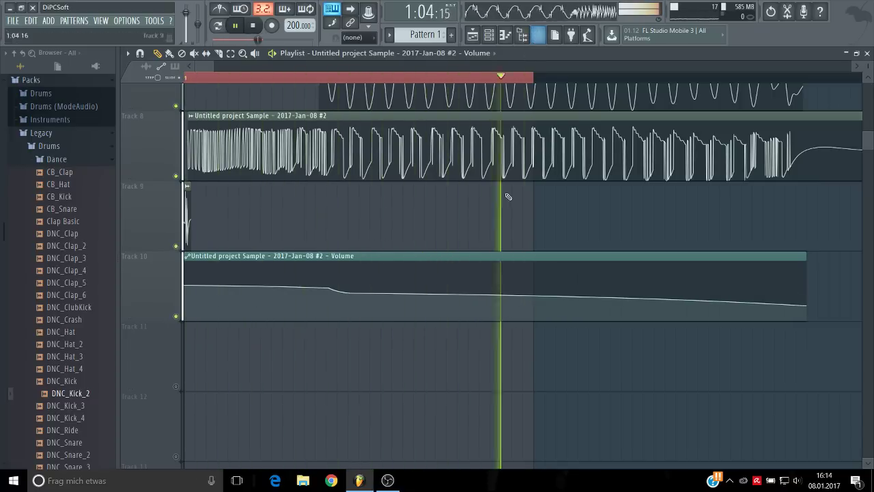
# Step: Stop playback and set the global snap to Line
pyautogui.scroll(2, 369, 225)
pyautogui.scroll(2, 315, 205)
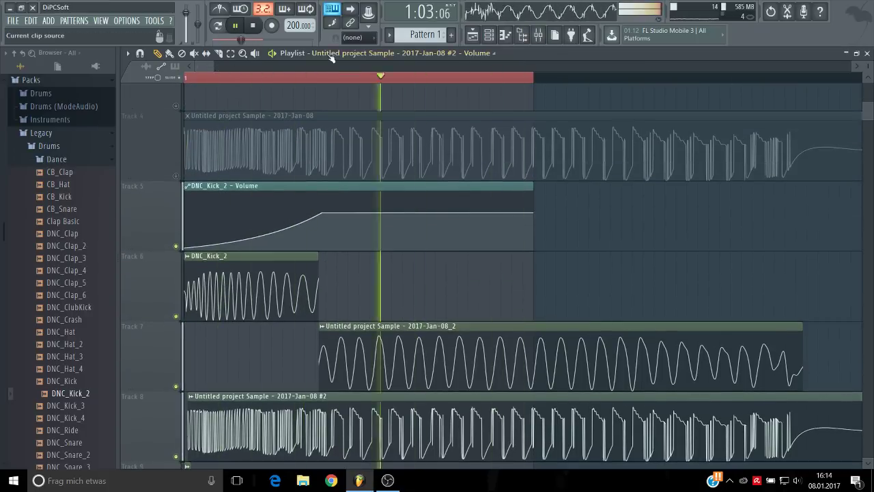
pyautogui.press('space')
pyautogui.click(353, 37)
pyautogui.click(355, 55)
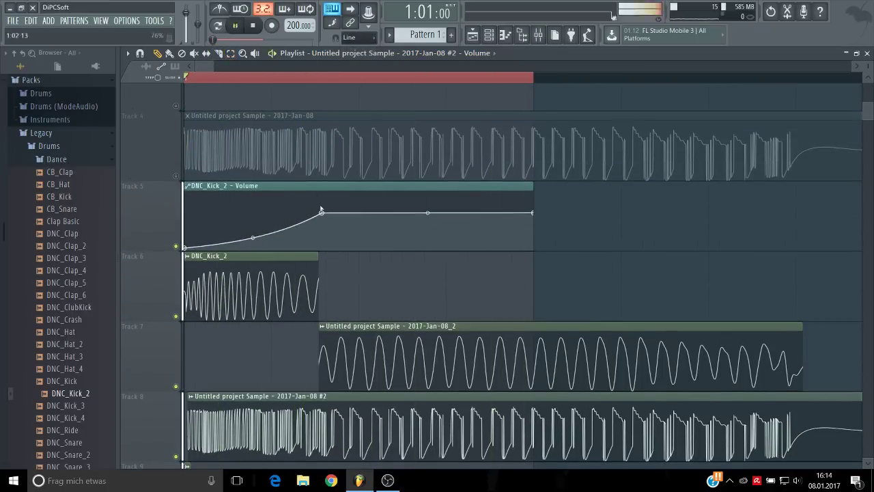
pyautogui.scroll(-2, 320, 209)
pyautogui.press('space')
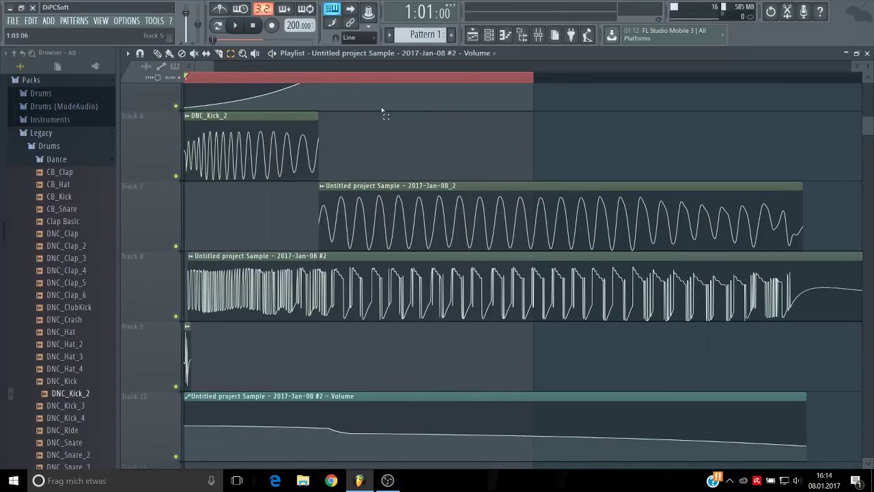
# Step: Audition the full kick and adjust the compressor amount in CamelCrusher on the master track
pyautogui.hscroll(5, 217, 66)
pyautogui.press('space')
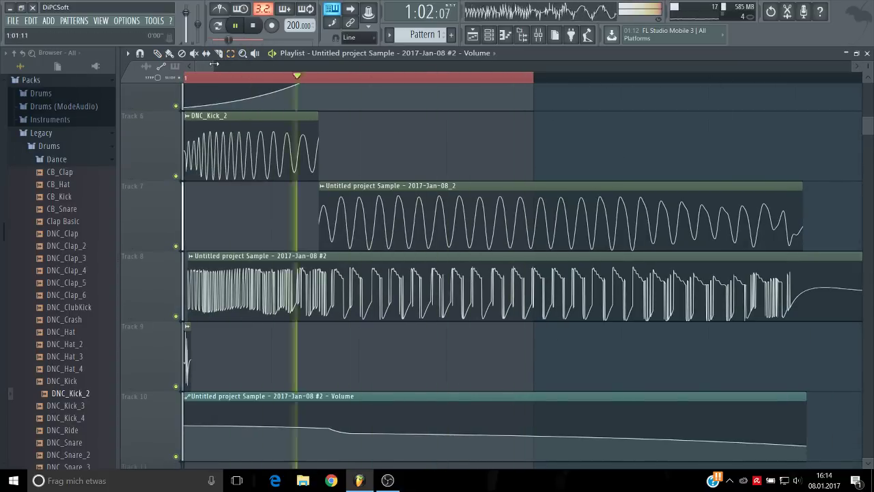
pyautogui.scroll(-4, 228, 78)
pyautogui.press('space')
pyautogui.click(538, 34)
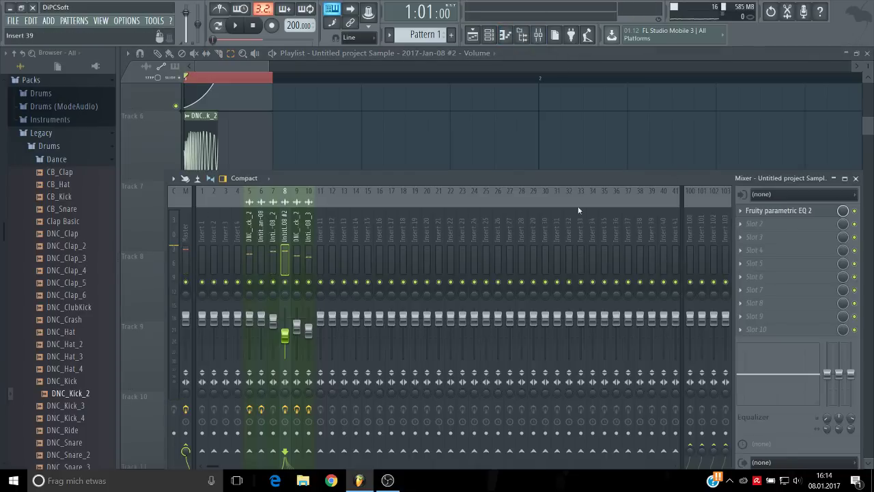
pyautogui.click(185, 219)
pyautogui.press('space')
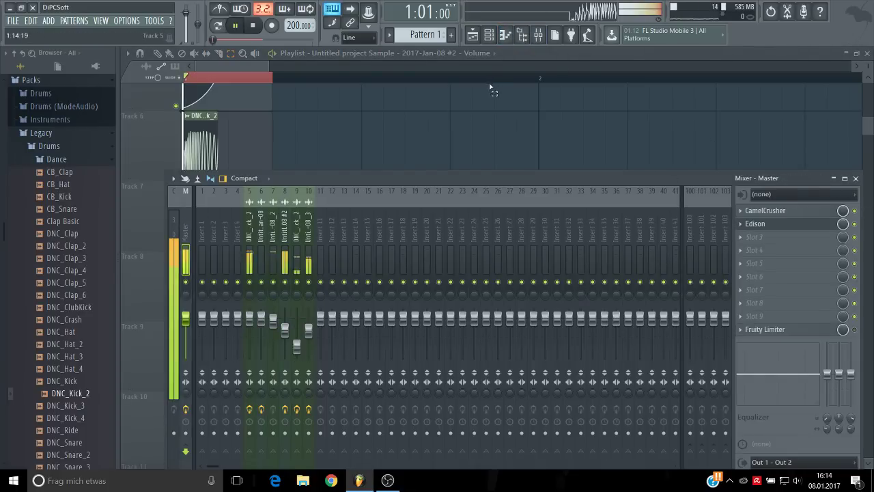
pyautogui.click(806, 213)
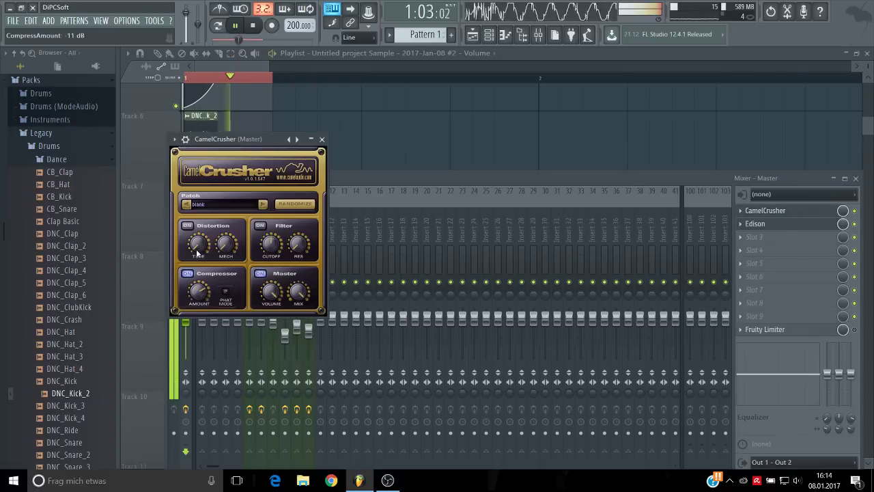
pyautogui.press('space')
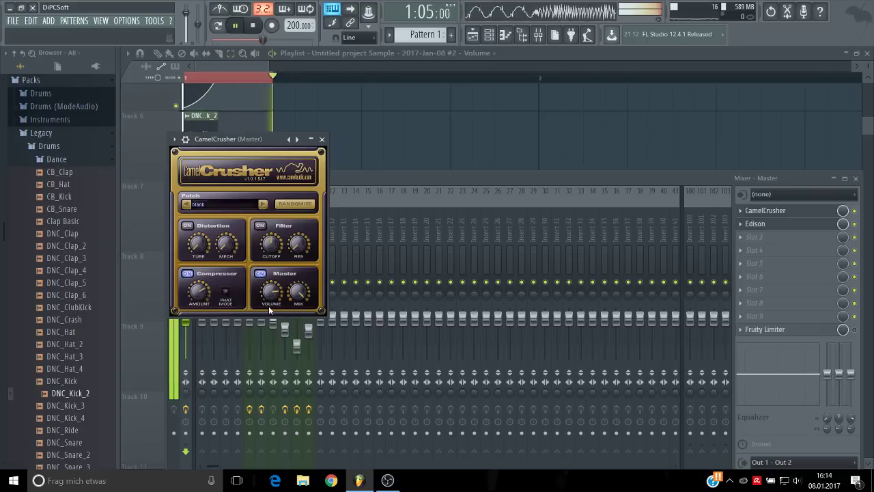
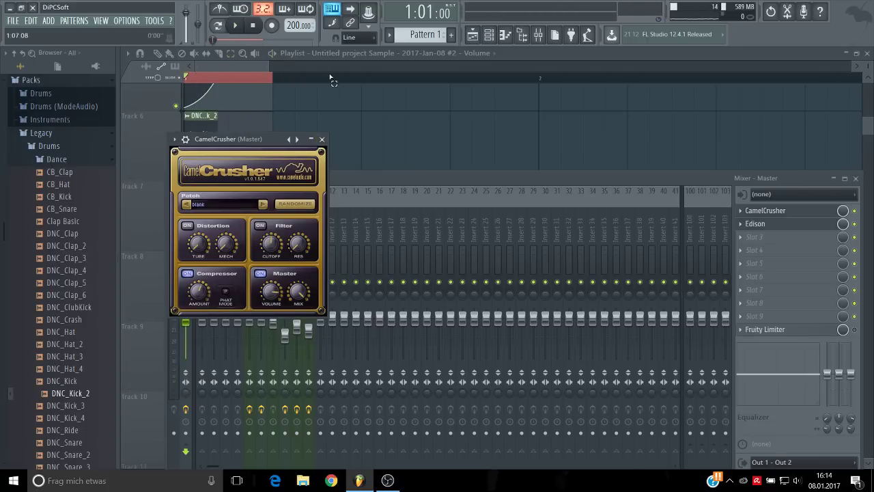
# Step: Play the selected kick layers in a loop and start recording the master output in Edison on input
pyautogui.press('space')
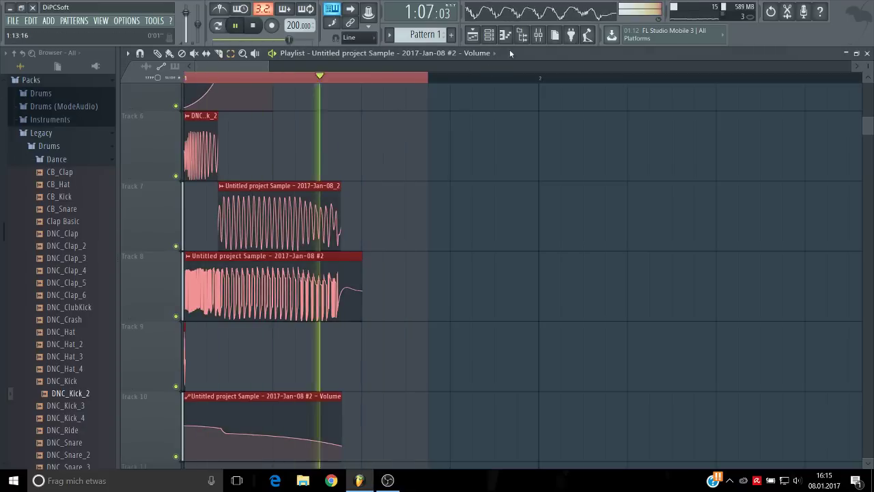
pyautogui.click(538, 35)
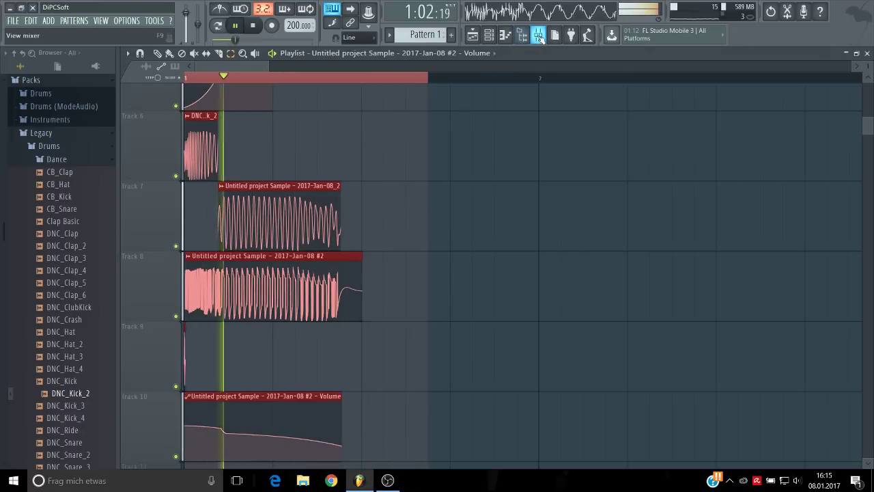
pyautogui.click(765, 211)
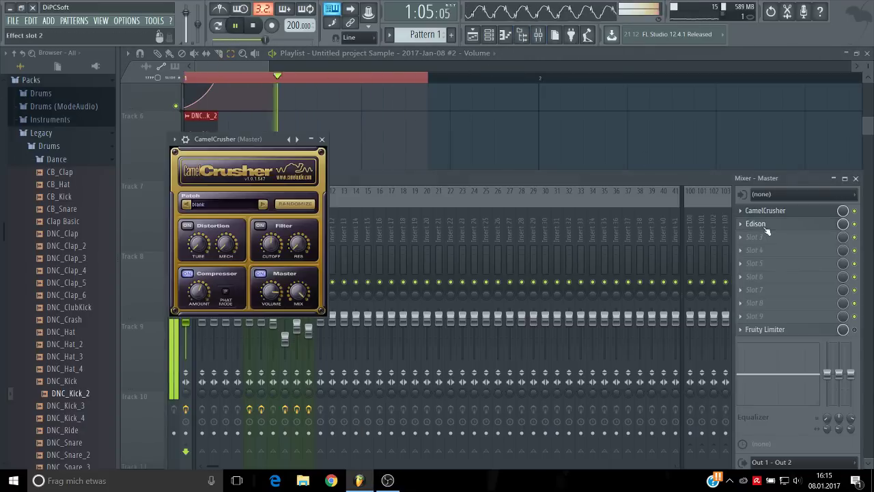
pyautogui.click(802, 228)
pyautogui.click(174, 174)
pyautogui.click(182, 190)
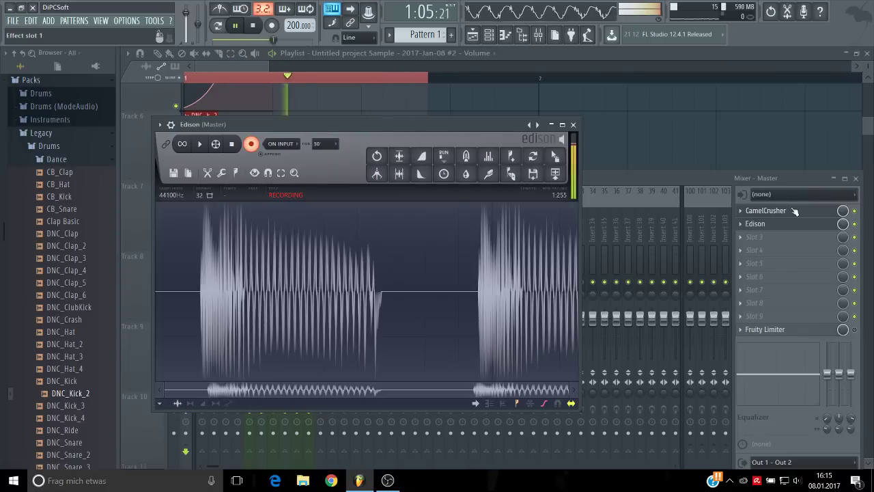
# Step: Place CamelCrusher beside Edison, set its compressor amount to about -2 dB while recording, and stop playback
pyautogui.click(794, 211)
pyautogui.moveTo(277, 139); pyautogui.dragTo(648, 136)
pyautogui.click(454, 123)
pyautogui.click(602, 178)
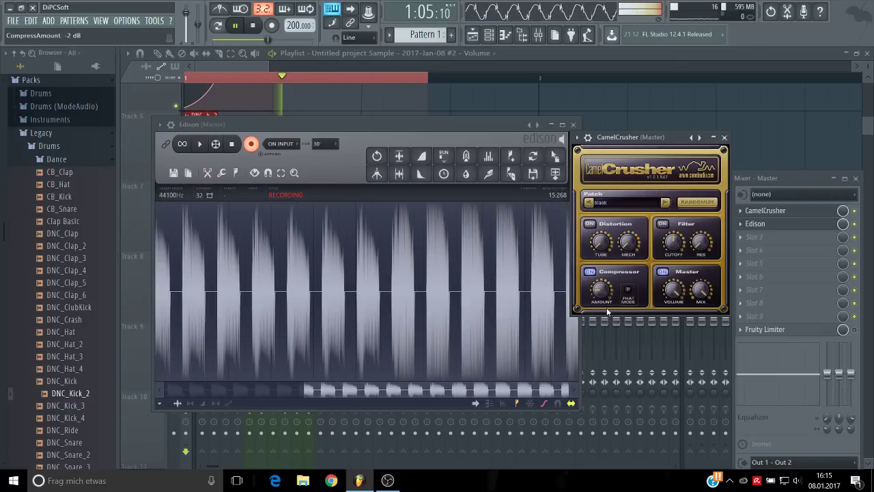
pyautogui.click(239, 29)
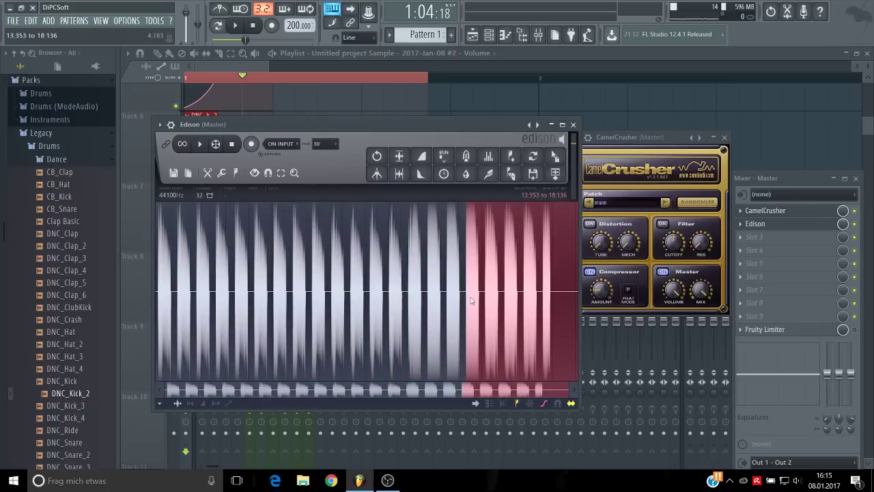
# Step: Delete the surplus kicks from the Edison recording, audition the remaining two and close CamelCrusher
pyautogui.press('Delete')
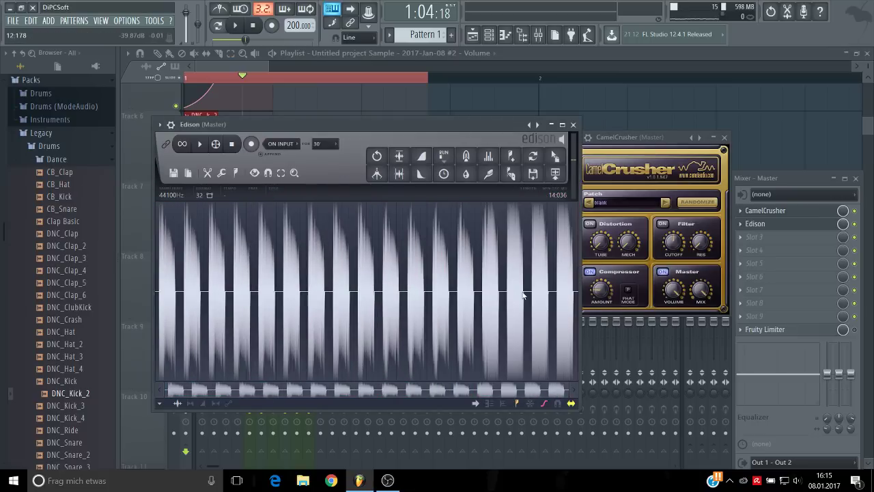
pyautogui.press('Delete')
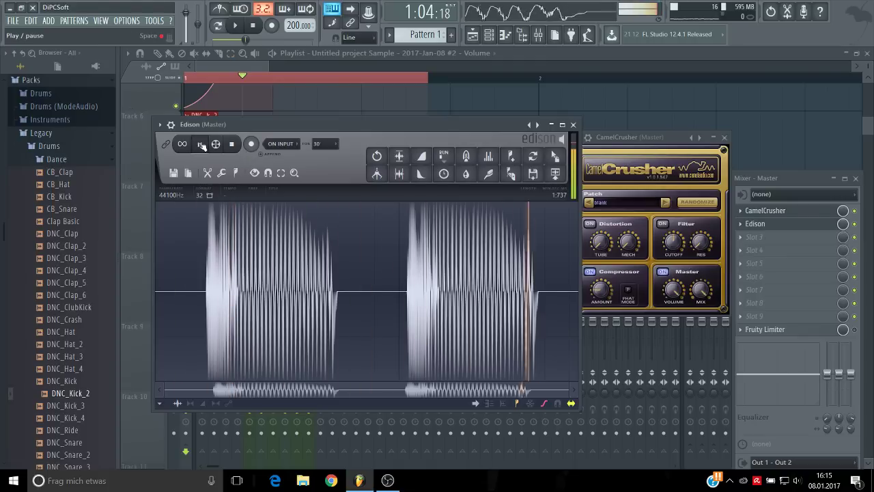
pyautogui.click(201, 145)
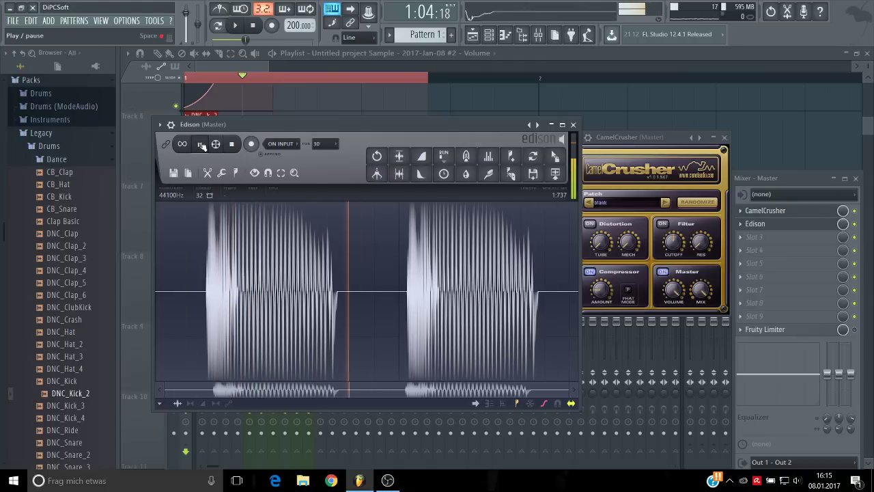
pyautogui.click(724, 137)
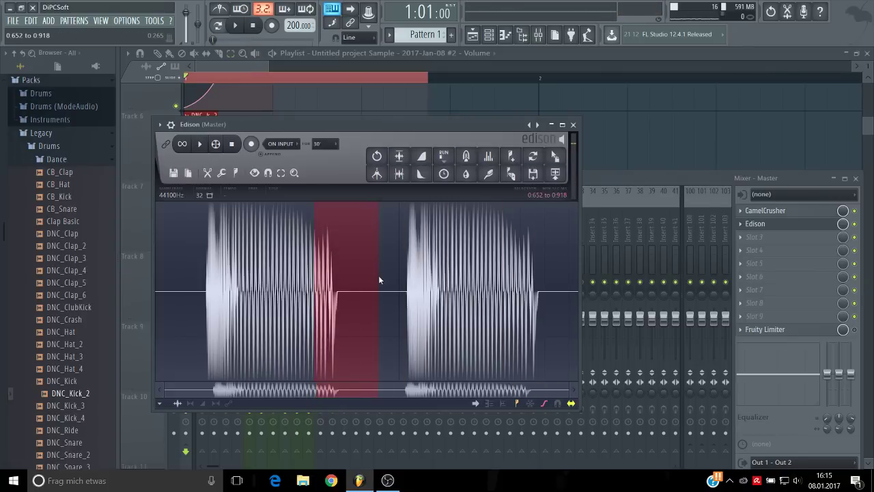
# Step: Trim the Edison recording to a single kick and normalize it
pyautogui.moveTo(379, 276); pyautogui.dragTo(637, 294)
pyautogui.press('Delete')
pyautogui.click(401, 156)
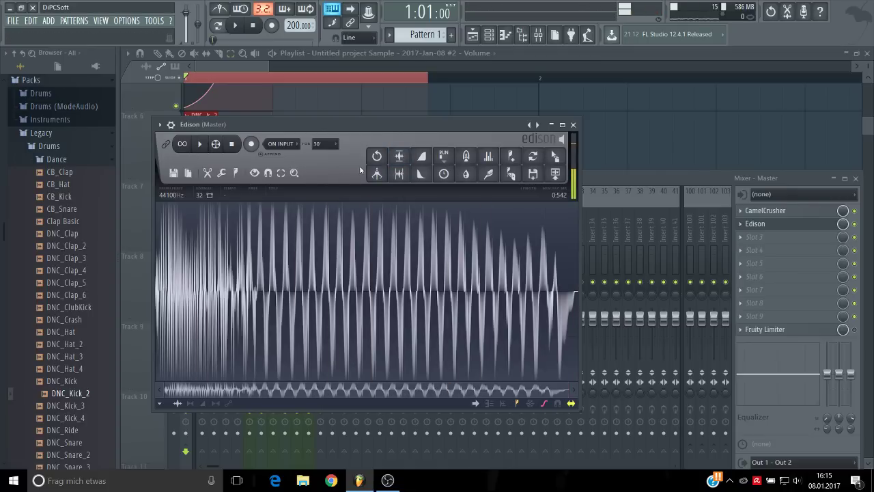
# Step: Insert the trimmed kick into the playlist as an audio clip and place it at the start of track 15
pyautogui.moveTo(556, 156); pyautogui.dragTo(656, 146)
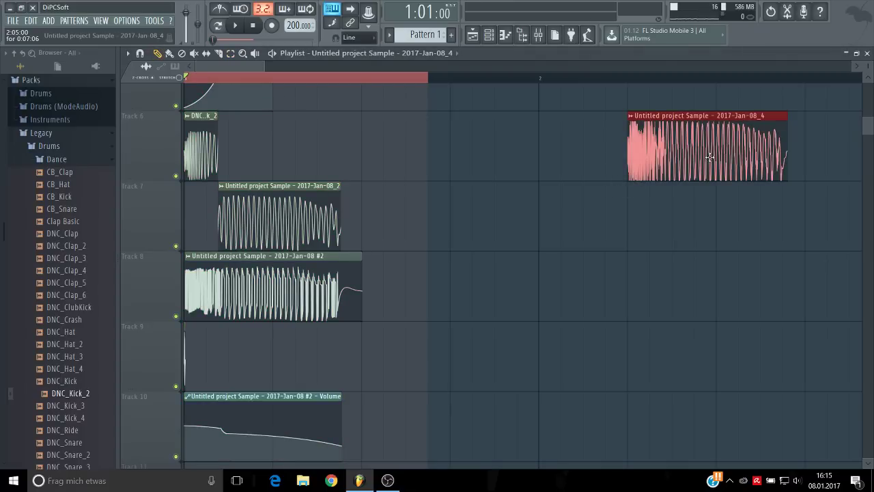
pyautogui.moveTo(710, 157); pyautogui.dragTo(107, 295)
pyautogui.scroll(-7, 478, 273)
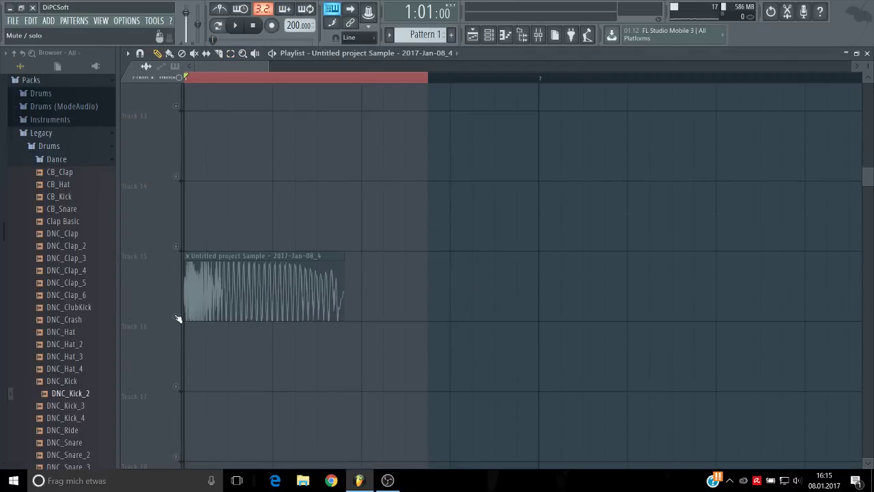
# Step: Solo track 15, turn snapping off and shorten its resampled kick clip to one beat
pyautogui.moveTo(177, 318); pyautogui.dragTo(178, 318)
pyautogui.moveTo(270, 65); pyautogui.dragTo(213, 67)
pyautogui.click(369, 39)
pyautogui.click(351, 74)
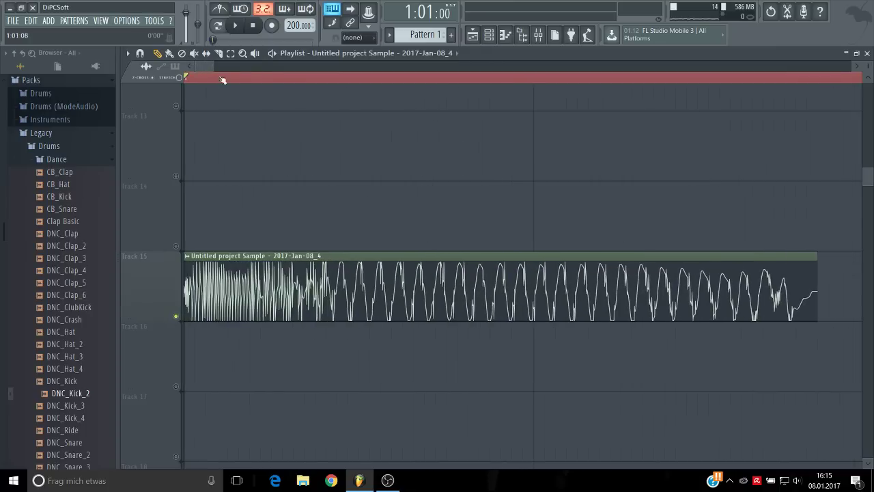
pyautogui.moveTo(814, 281); pyautogui.dragTo(529, 273)
# Step: Set the snap to Line and limit the playlist loop selection to the first beat
pyautogui.click(356, 37)
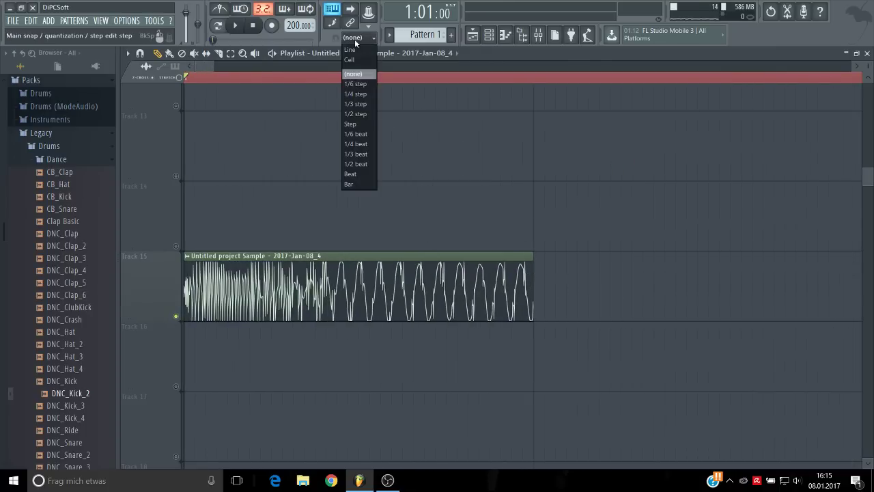
pyautogui.click(355, 47)
pyautogui.moveTo(538, 80); pyautogui.dragTo(151, 102)
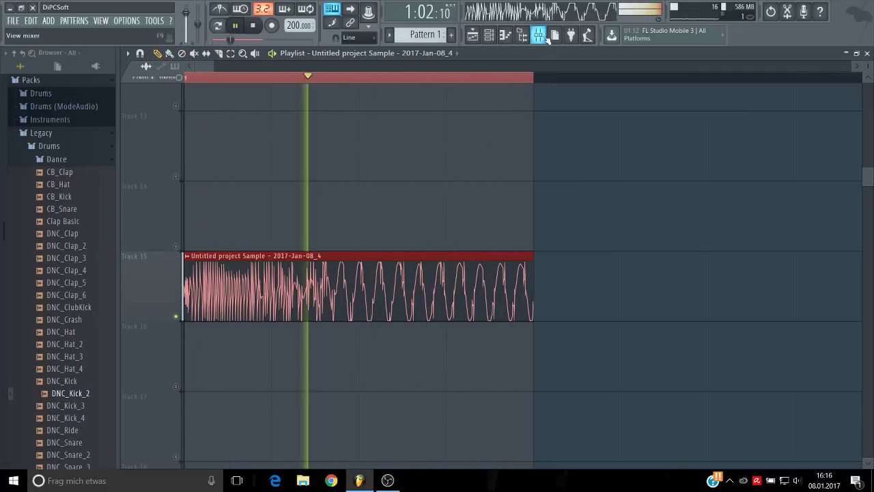
# Step: Audition the looped kick on track 15 and check the master channel's effects and levels in the mixer
pyautogui.press('F9')
pyautogui.press('space')
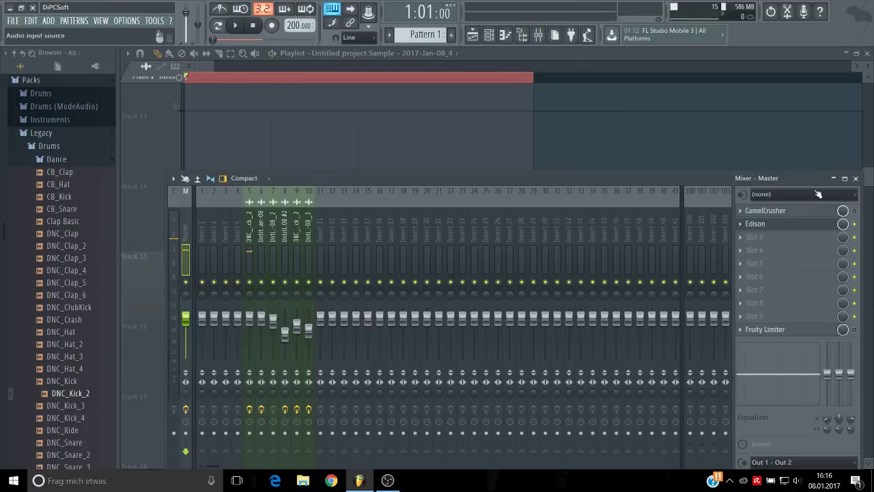
pyautogui.press('space')
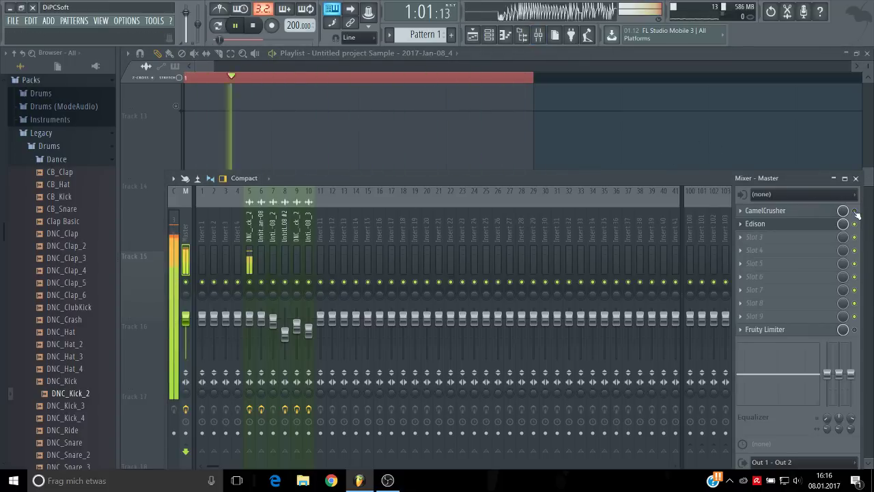
pyautogui.press('space')
pyautogui.press('F9')
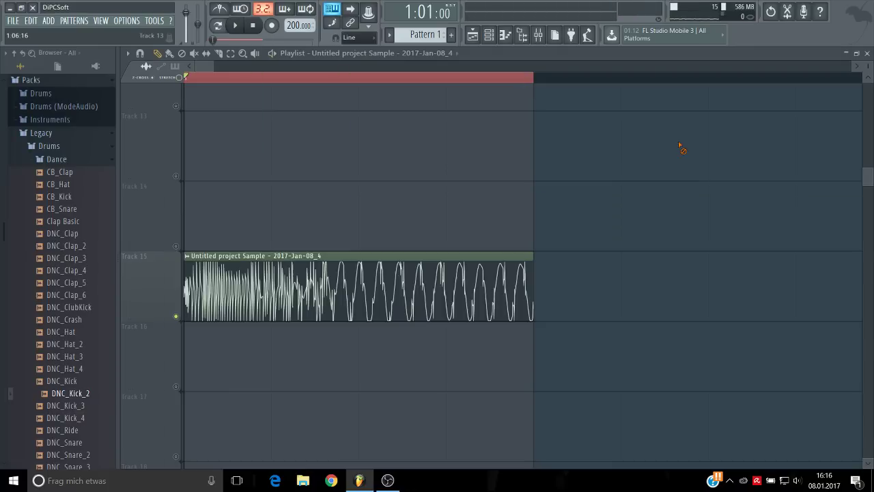
pyautogui.press('space')
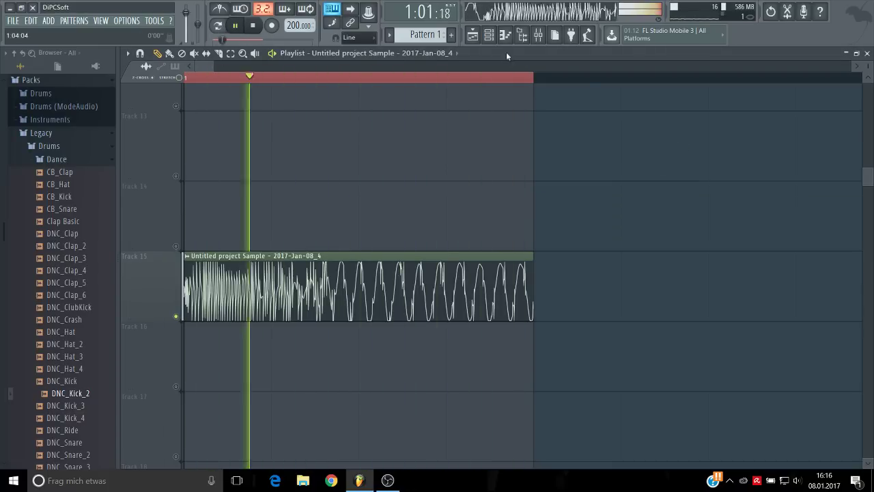
pyautogui.press('F9')
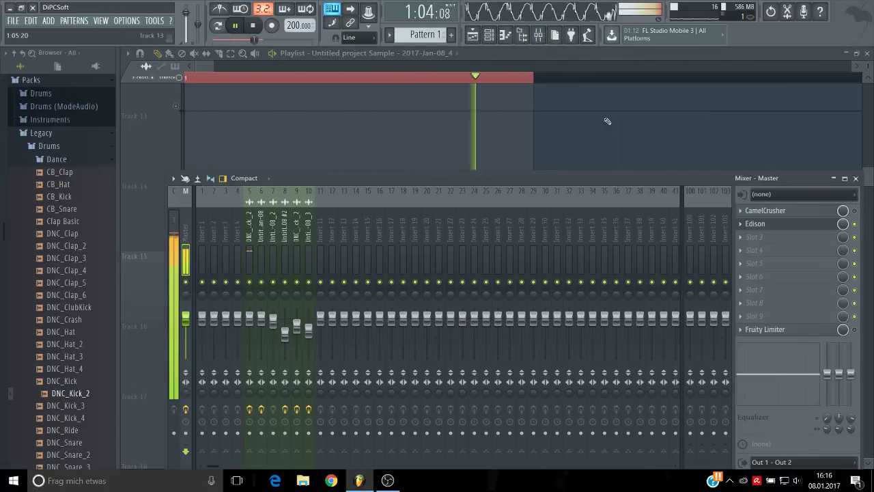
pyautogui.press('F9')
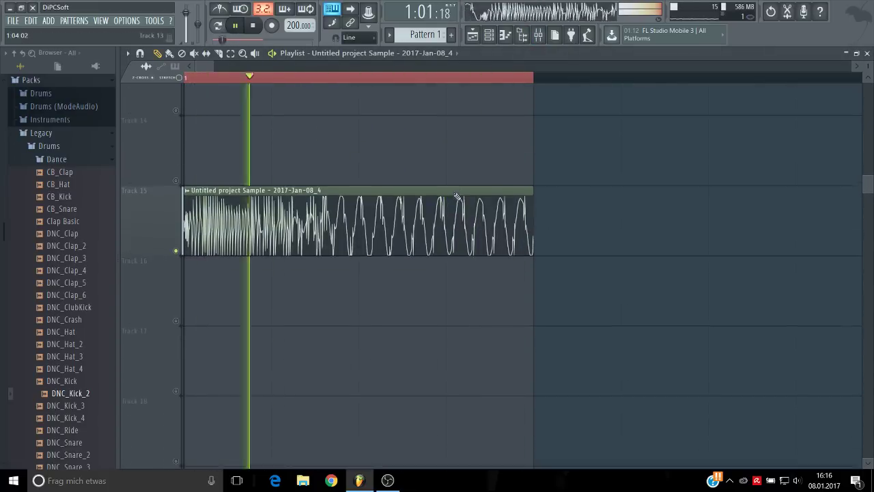
pyautogui.press('space')
# Step: Move the distorted "Untitled project Sample - 2017-Jan-08 #2" clip from track 8 to the start of track 11 and solo that track
pyautogui.scroll(3, 431, 205)
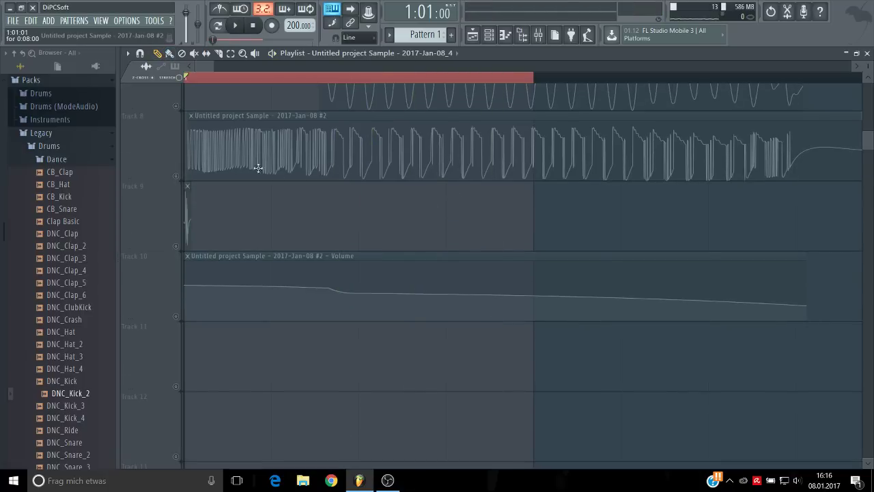
pyautogui.moveTo(258, 168); pyautogui.dragTo(254, 388)
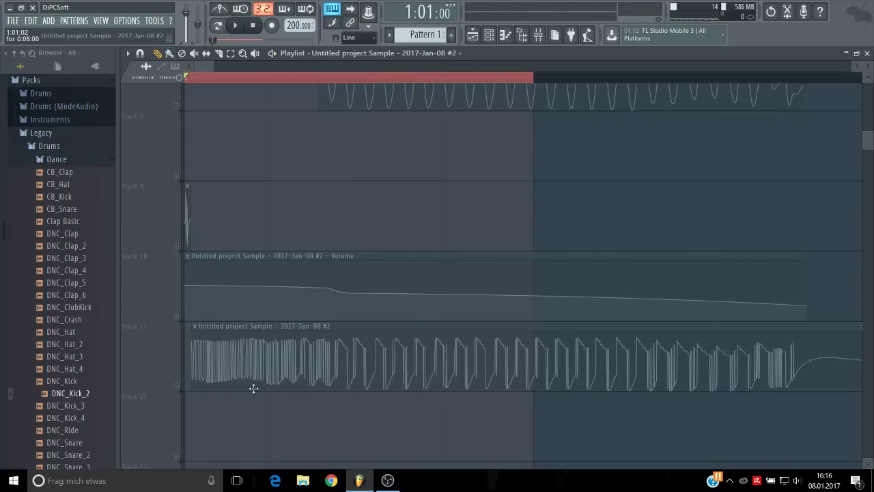
pyautogui.click(179, 387)
pyautogui.scroll(-3, 279, 355)
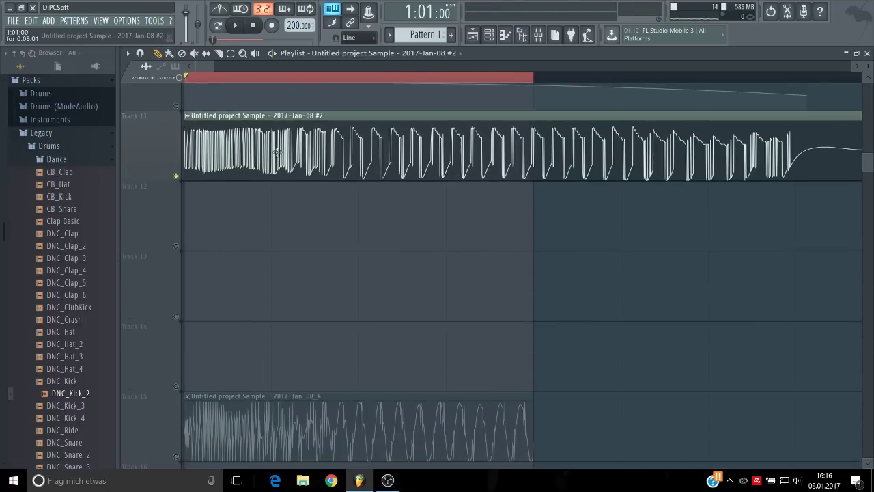
# Step: Audition the clip on track 11 and shorten it to half a beat
pyautogui.press('space')
pyautogui.scroll(-2, 623, 165)
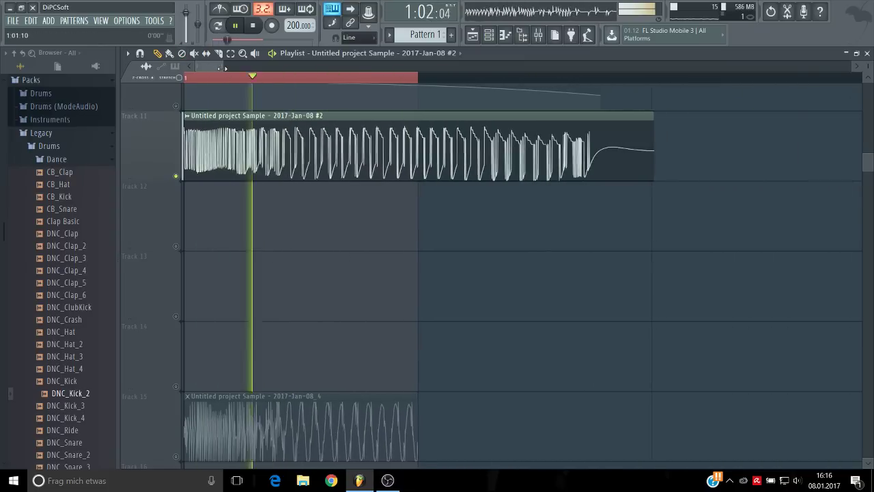
pyautogui.press('space')
pyautogui.moveTo(650, 161); pyautogui.dragTo(314, 169)
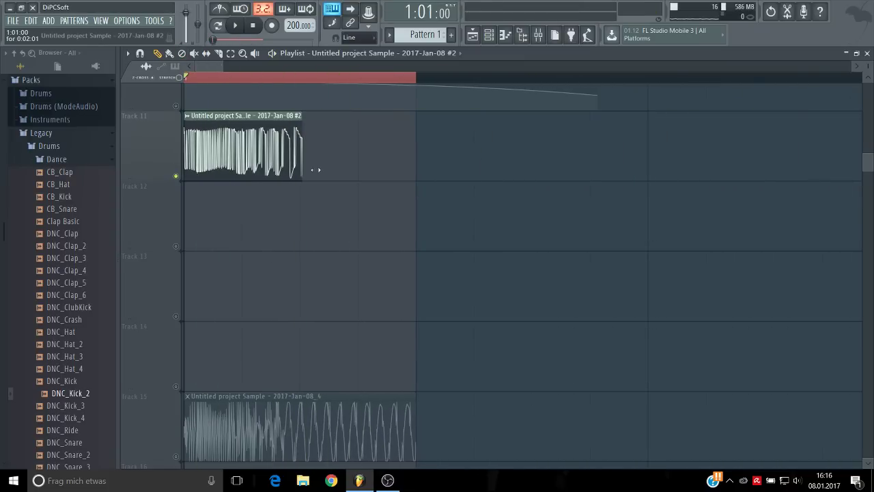
# Step: Select mixer insert 8 for the clip and check its existing Fruity Parametric EQ 2 with the loop playing
pyautogui.press('space')
pyautogui.click(538, 35)
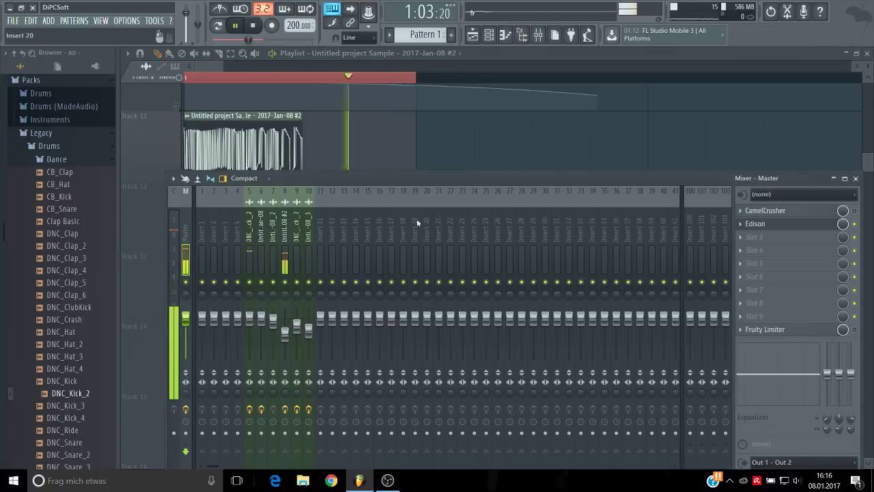
pyautogui.click(289, 239)
pyautogui.press('space')
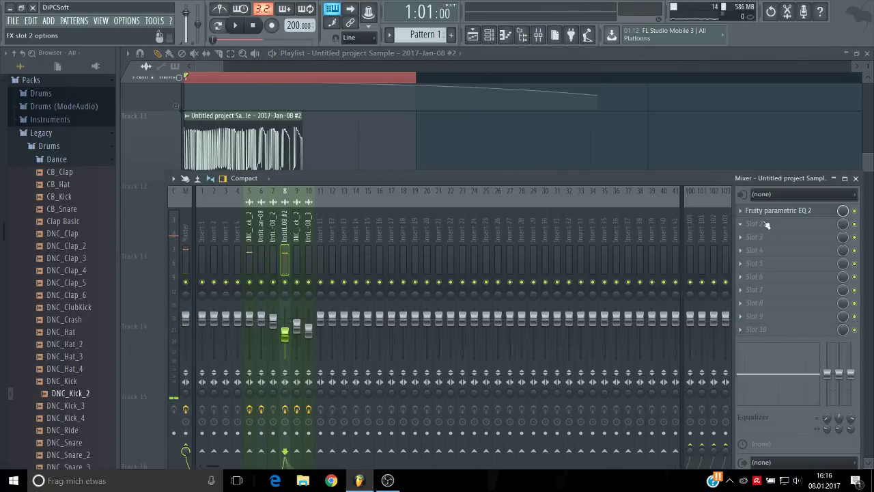
pyautogui.click(778, 211)
pyautogui.press('space')
pyautogui.click(779, 212)
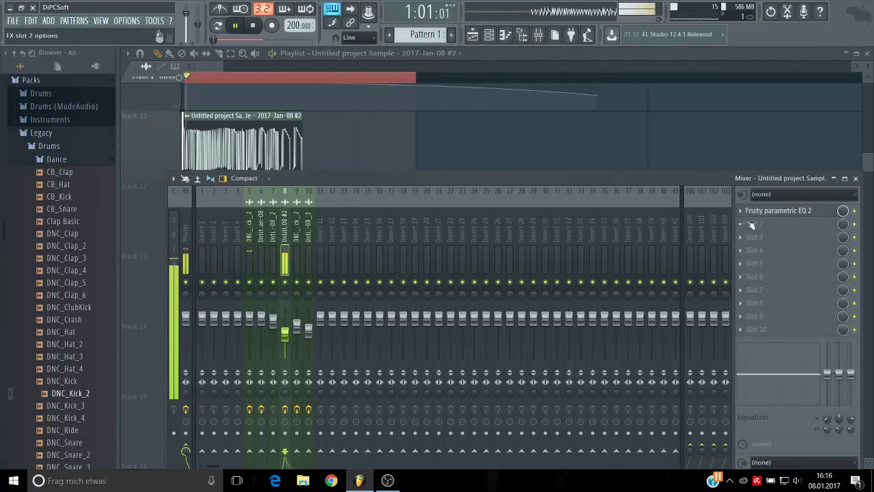
# Step: Add a second Fruity Parametric EQ 2 in slot 2 and a Fruity WaveShaper in slot 3 of insert 8
pyautogui.click(746, 223)
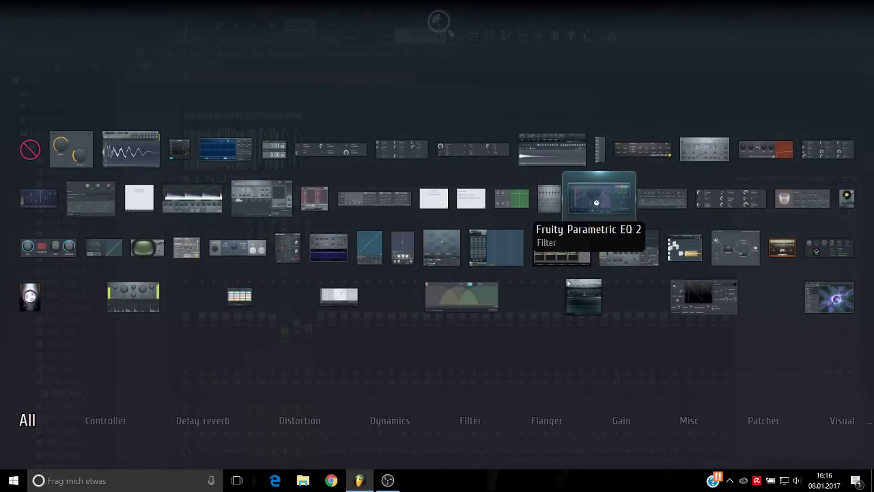
pyautogui.click(596, 200)
pyautogui.click(743, 240)
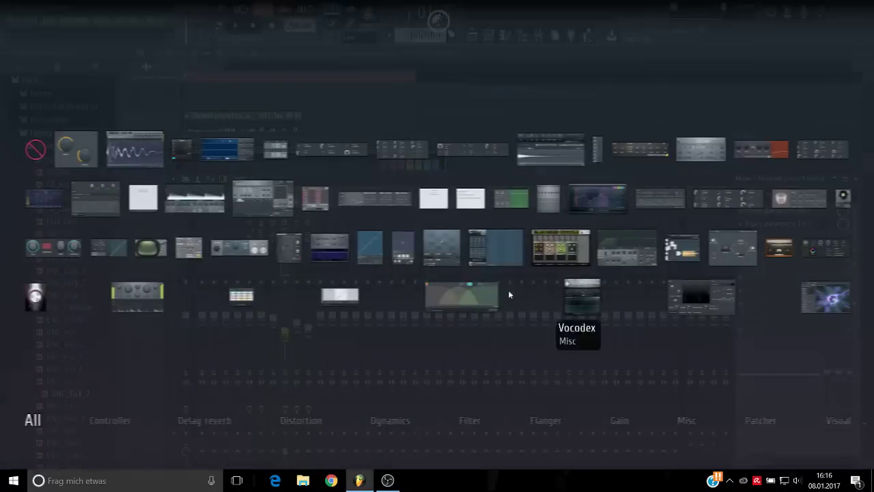
pyautogui.click(368, 250)
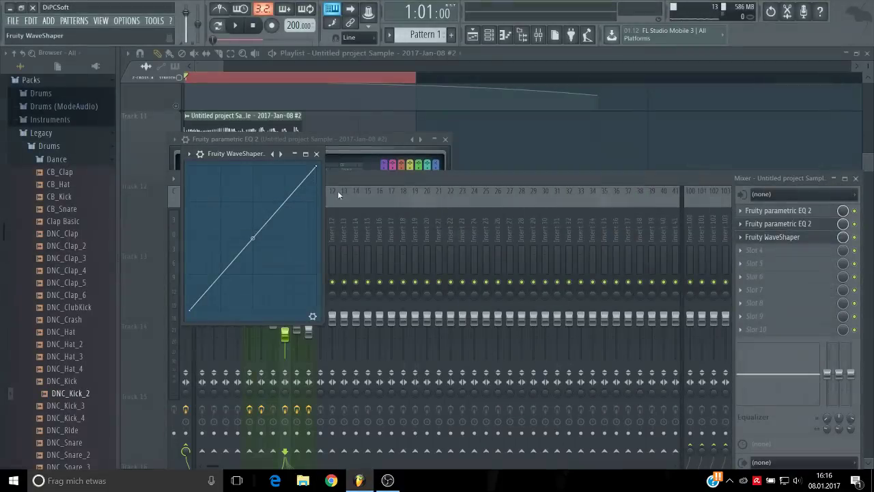
# Step: Switch Fruity WaveShaper to the stair-step curve preset and adjust its pre-gain during playback
pyautogui.click(280, 153)
pyautogui.press('space')
pyautogui.moveTo(260, 279); pyautogui.dragTo(260, 222)
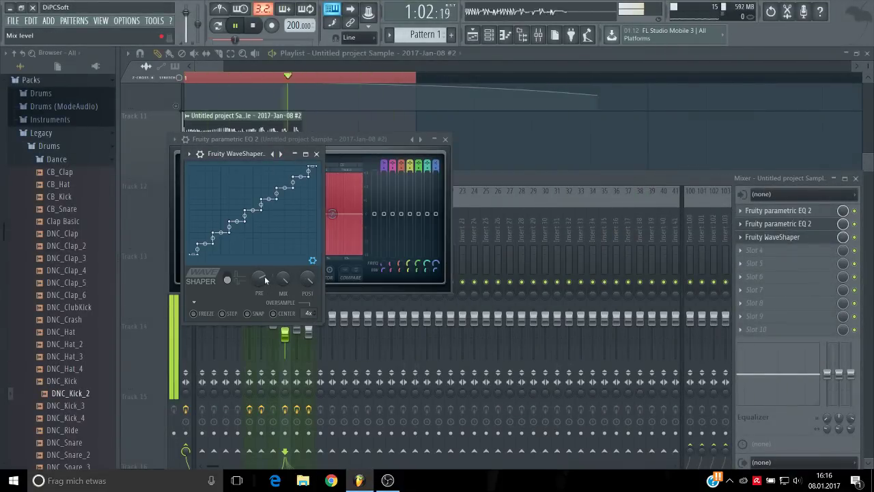
pyautogui.moveTo(263, 284); pyautogui.dragTo(263, 266)
pyautogui.press('space')
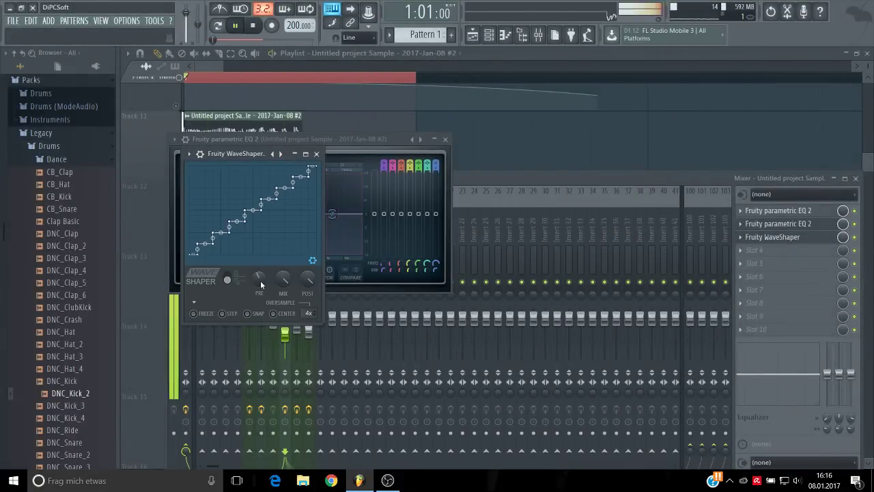
# Step: Close Fruity WaveShaper and boost the mids with band 4 and the highs with band 5 in the second Parametric EQ 2
pyautogui.click(316, 153)
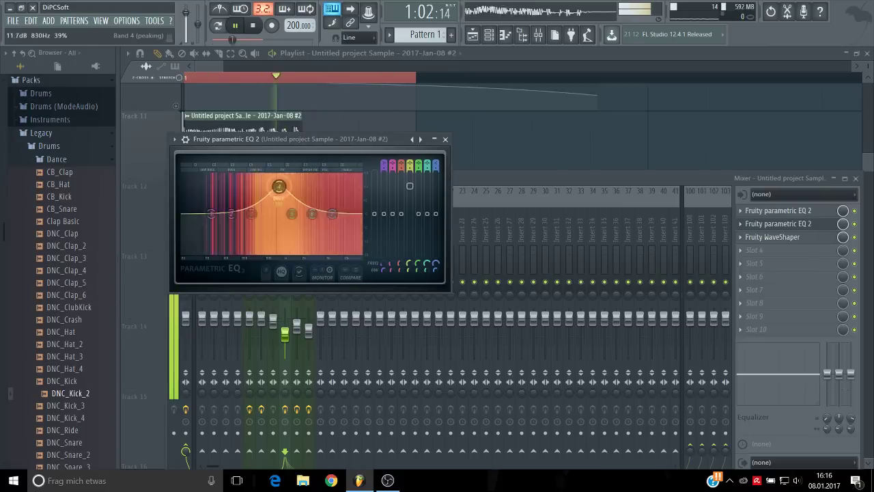
pyautogui.moveTo(279, 186); pyautogui.dragTo(334, 192)
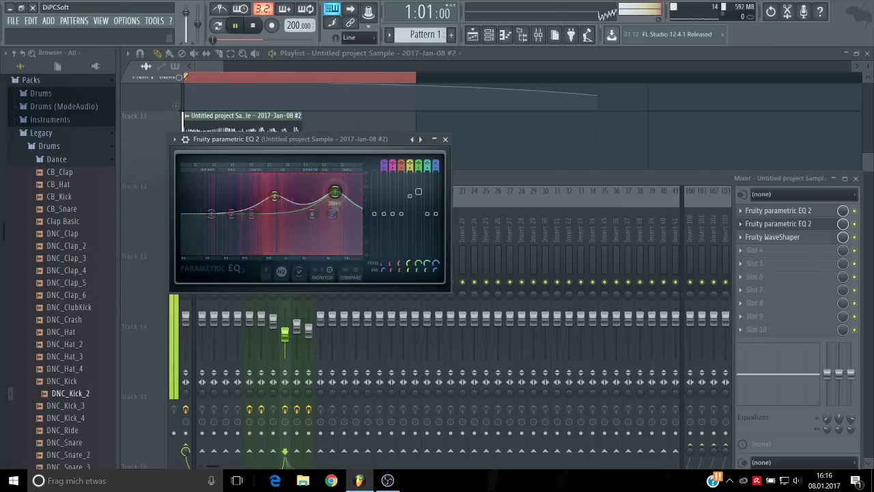
# Step: Make EQ band 1 a Gentle 6 high-pass filter that cuts the lows, and set band 4 to about 7 dB near 632 Hz
pyautogui.rightClick(211, 214)
pyautogui.moveTo(229, 241)
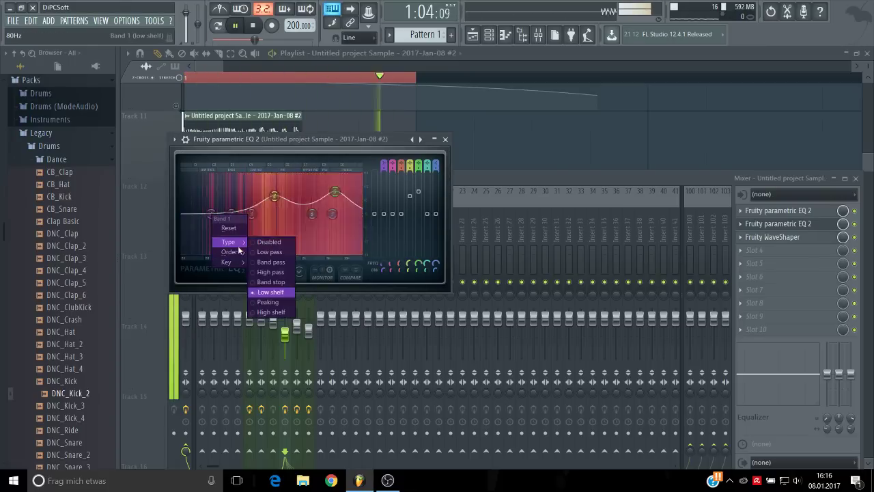
pyautogui.click(263, 273)
pyautogui.scroll(-2, 235, 214)
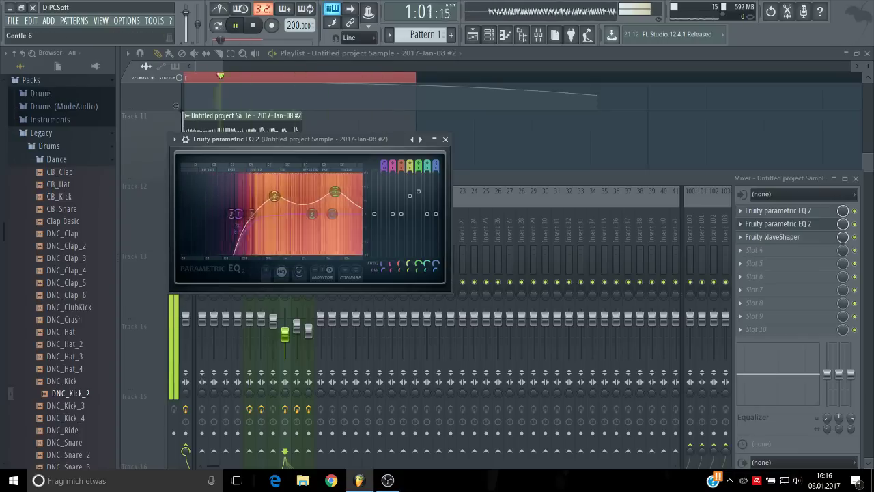
pyautogui.moveTo(238, 213)
pyautogui.mouseDown()
pyautogui.moveTo(221, 214)
pyautogui.moveTo(232, 213)
pyautogui.mouseUp()
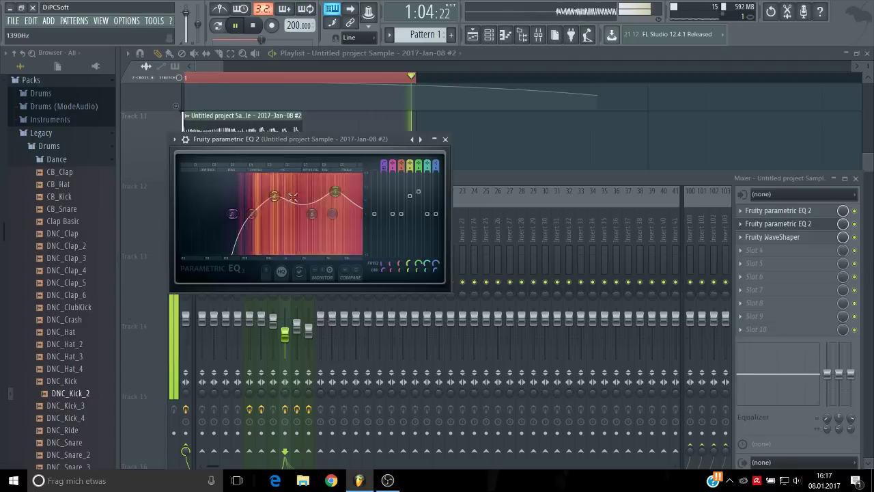
pyautogui.moveTo(265, 197); pyautogui.dragTo(278, 198)
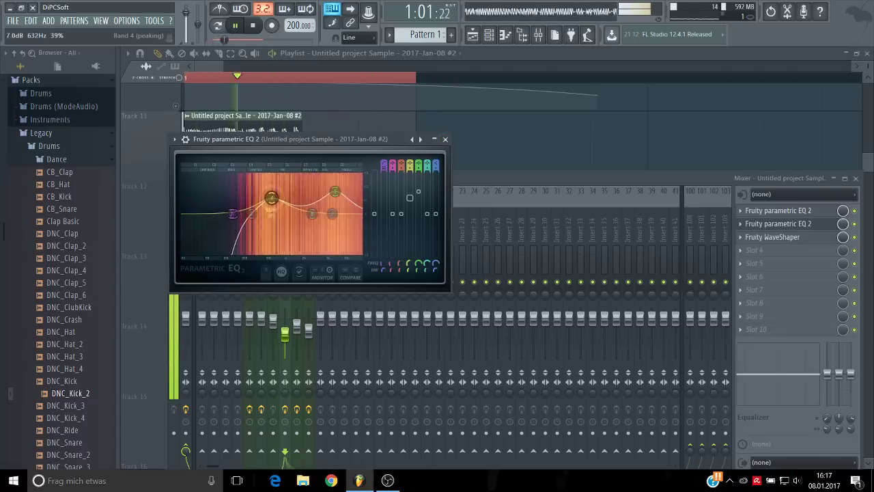
pyautogui.click(445, 139)
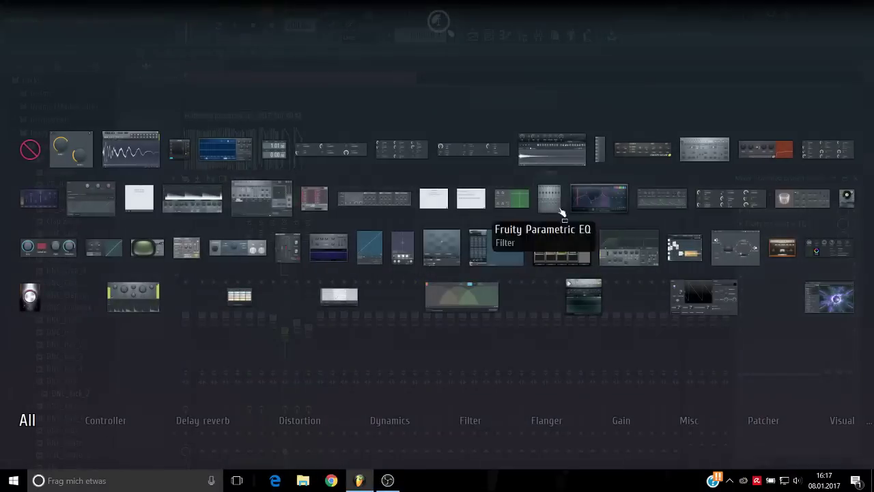
# Step: Add a Fruity Parametric EQ 2 in slot 4 and iZotope Trash 2 in slot 5, dismissing Trash 2's Preset Manager
pyautogui.click(597, 199)
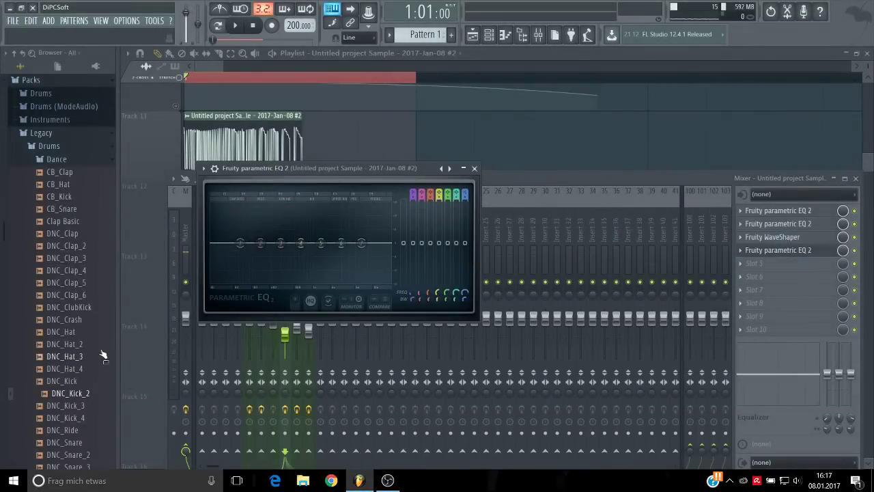
pyautogui.click(95, 66)
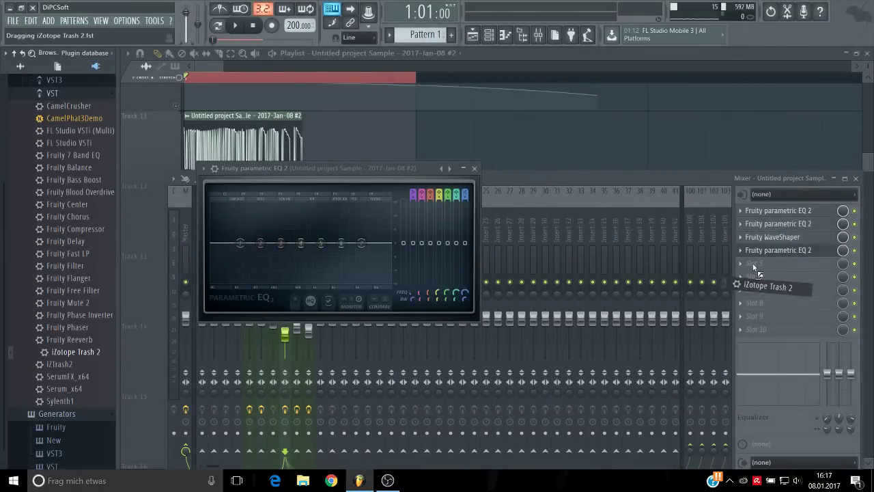
pyautogui.moveTo(752, 263); pyautogui.dragTo(749, 263)
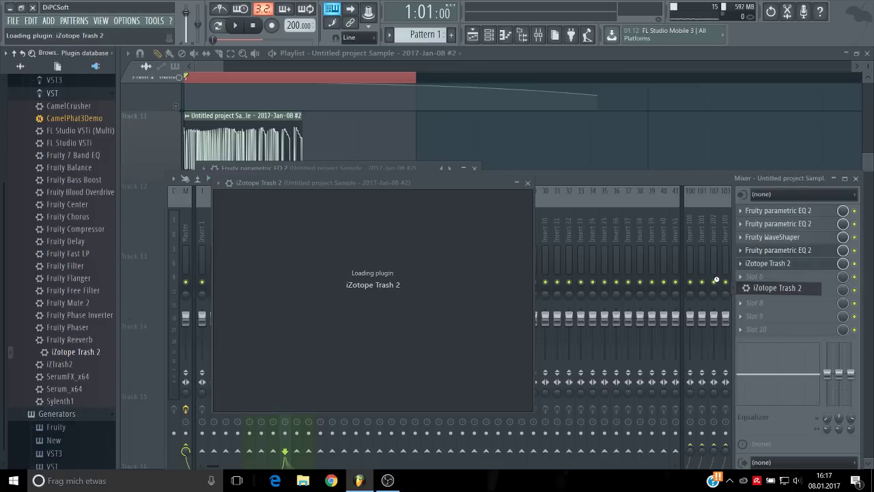
pyautogui.click(518, 293)
pyautogui.moveTo(527, 185); pyautogui.dragTo(524, 118)
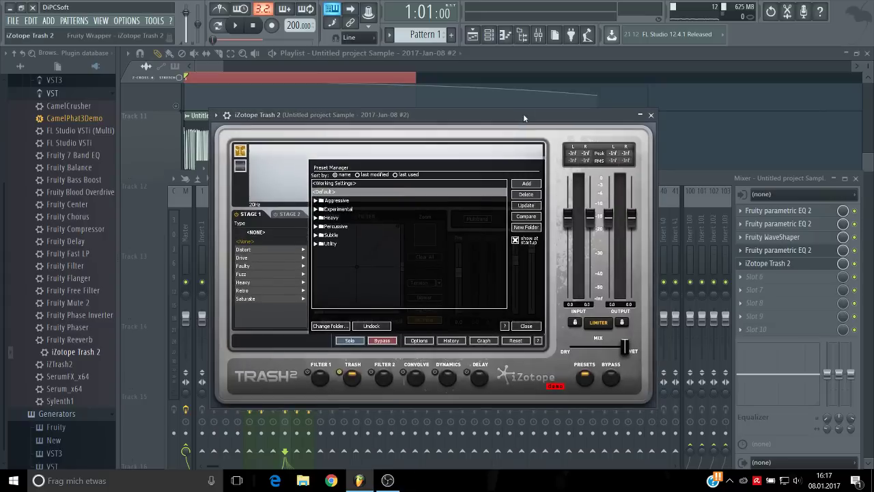
pyautogui.click(527, 327)
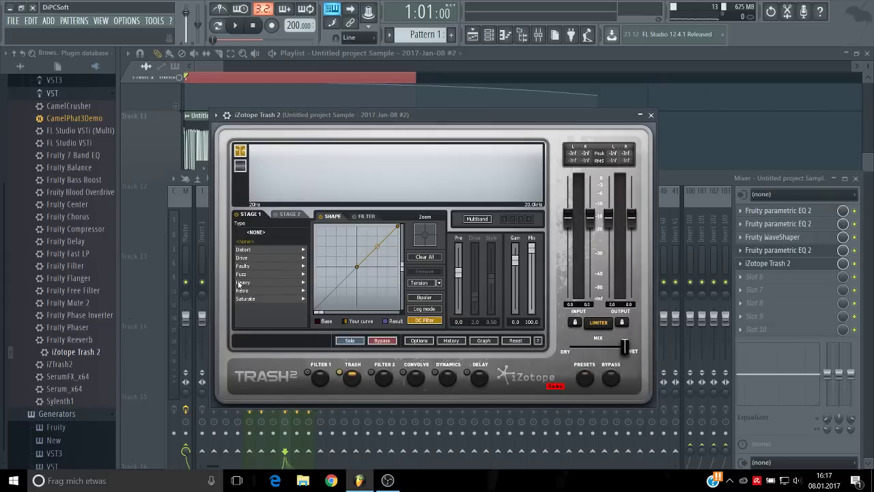
# Step: Set Trash 2's Stage 1 to the Crunchy Taco type from the Distort category and play the loop
pyautogui.click(253, 249)
pyautogui.click(253, 274)
pyautogui.press('space')
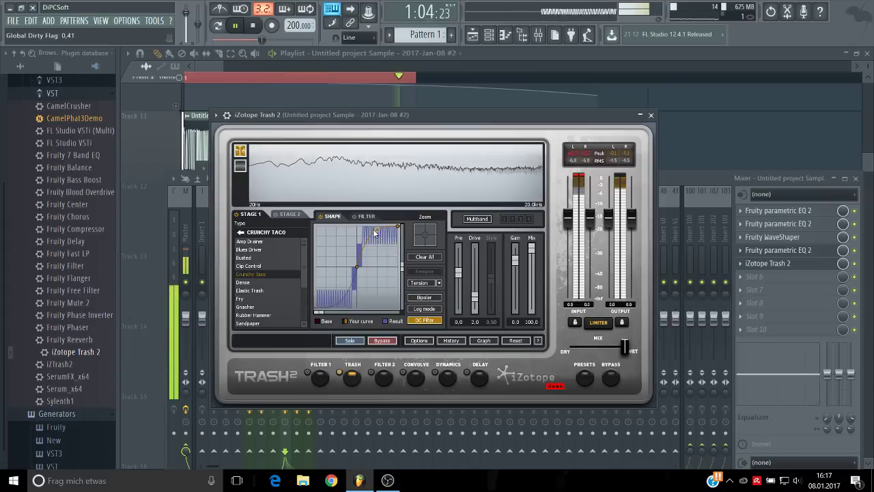
# Step: Raise the Pre gain of Trash 2's Stage 1 to about 16.3, audition the loop, and close Trash 2
pyautogui.press('space')
pyautogui.press('space')
pyautogui.moveTo(461, 271); pyautogui.dragTo(456, 254)
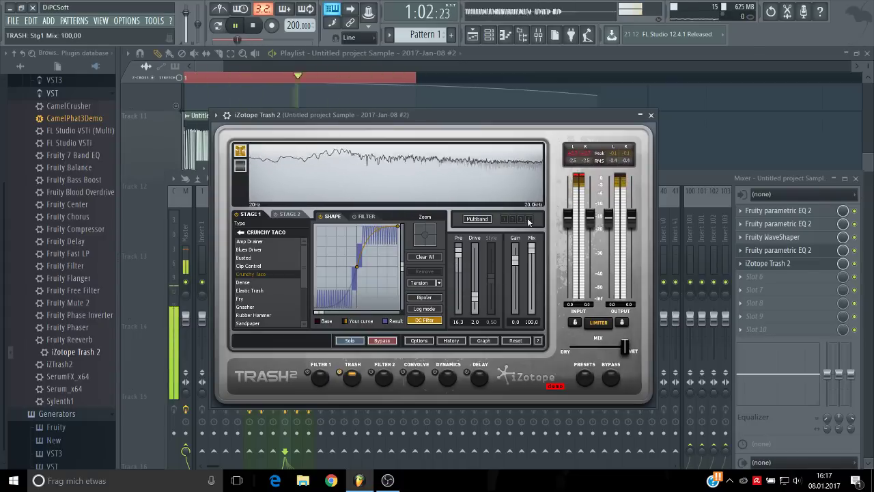
pyautogui.press('space')
pyautogui.press('space')
pyautogui.click(651, 115)
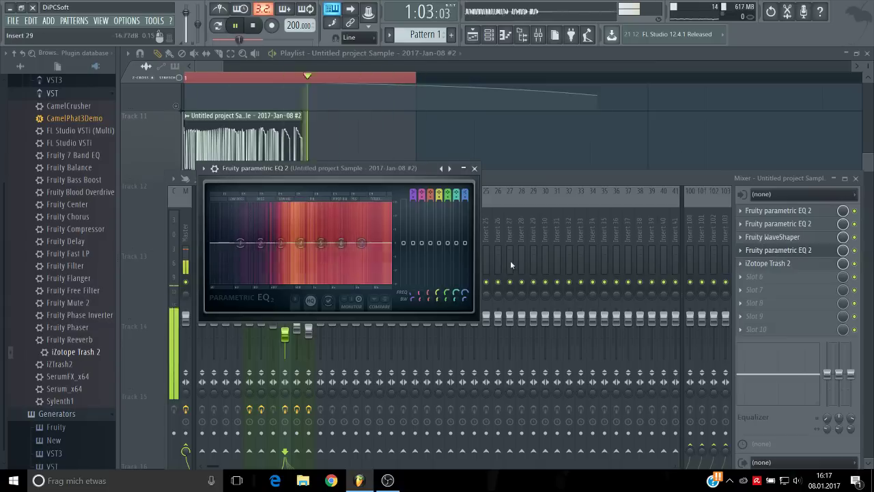
# Step: In the slot 4 Parametric EQ 2, boost bands 4 and 5 in the low mids and band 3 to about 6.8 dB near 5554 Hz
pyautogui.moveTo(320, 217); pyautogui.dragTo(358, 226)
pyautogui.press('space')
pyautogui.press('space')
pyautogui.press('space')
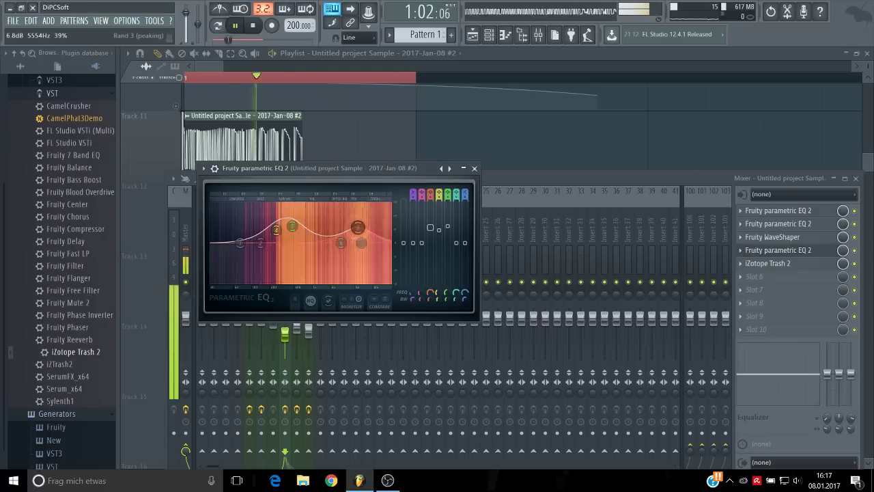
# Step: Make band 1 of the slot 4 EQ a steeper high-pass filter with a raised cutoff, stop playback, and close the EQ
pyautogui.rightClick(237, 244)
pyautogui.moveTo(263, 272)
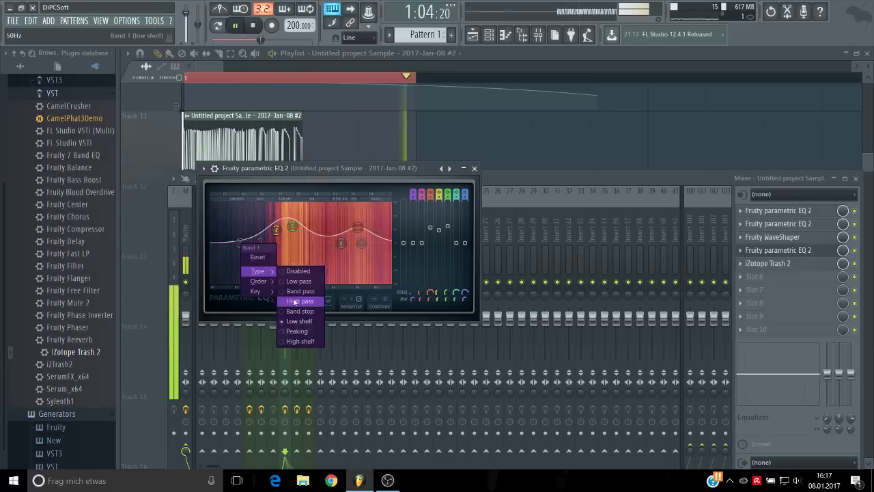
pyautogui.click(298, 301)
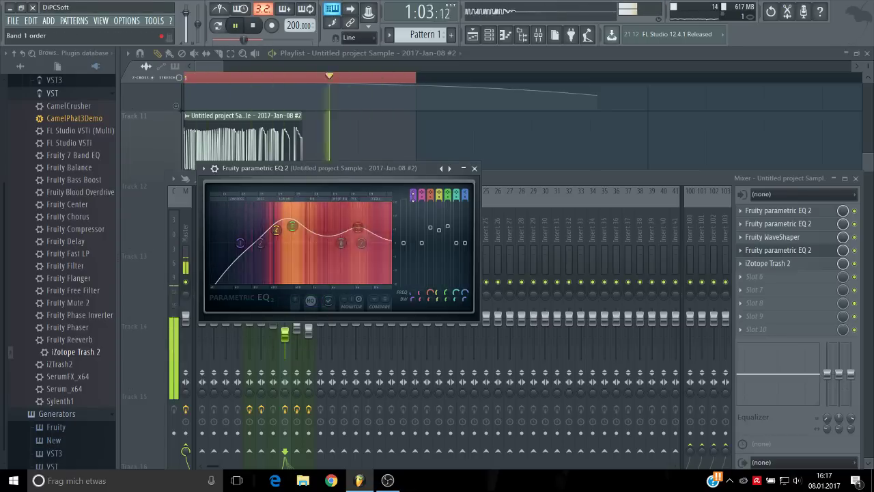
pyautogui.moveTo(412, 197); pyautogui.dragTo(412, 185)
pyautogui.moveTo(239, 242)
pyautogui.mouseDown()
pyautogui.moveTo(263, 243)
pyautogui.moveTo(225, 242)
pyautogui.moveTo(254, 242)
pyautogui.mouseUp()
pyautogui.press('space')
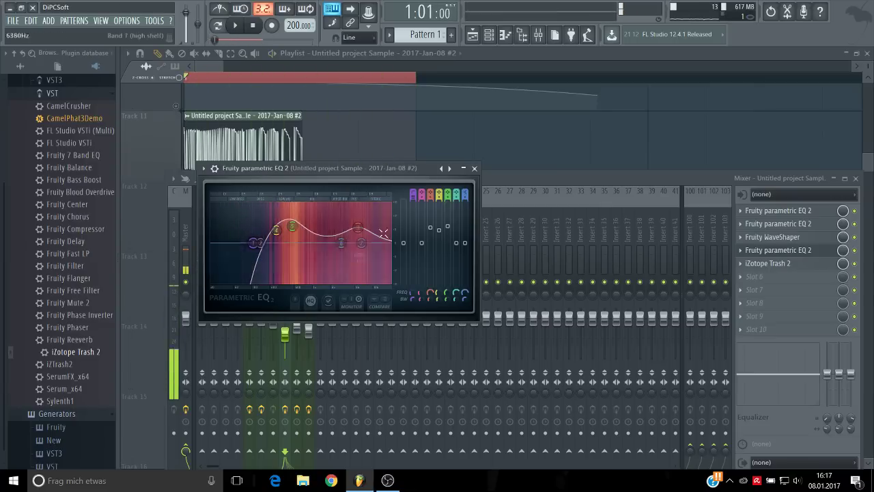
pyautogui.click(474, 168)
# Step: Open Edison on the master track, start a new empty project, and record the looping distorted layer
pyautogui.click(183, 211)
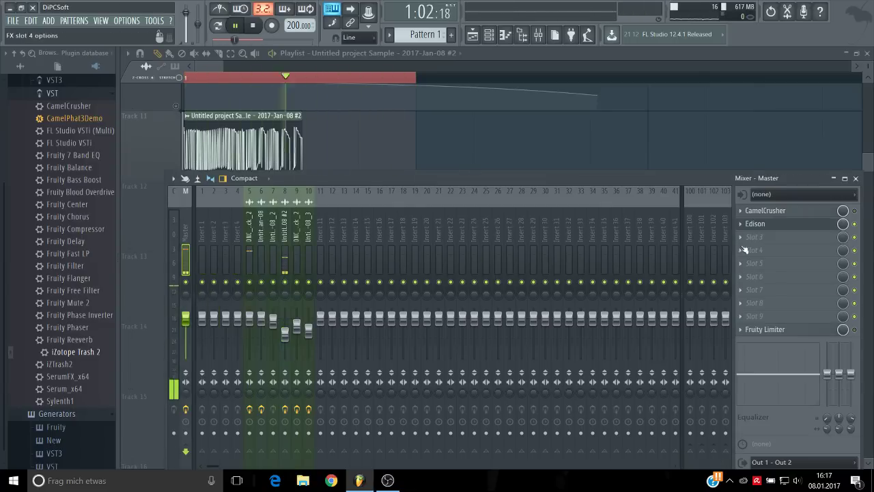
pyautogui.hotkey('ctrl', 'e')
pyautogui.click(189, 173)
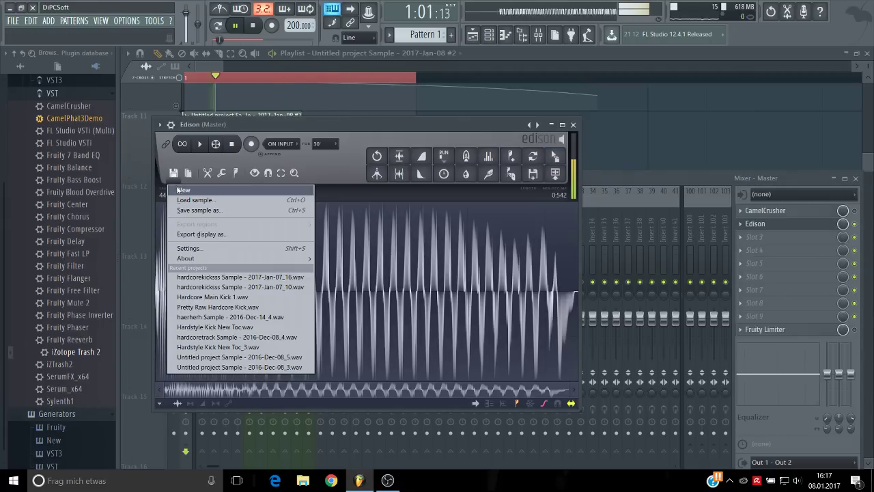
pyautogui.click(250, 143)
pyautogui.click(250, 144)
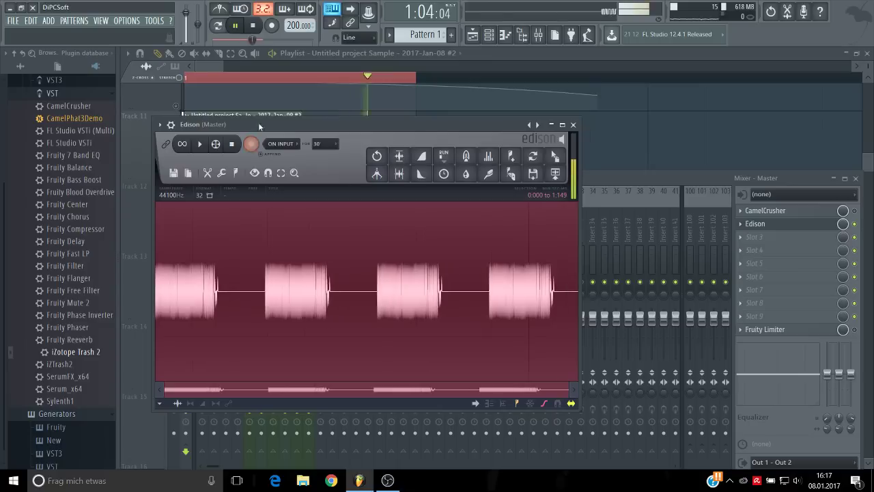
# Step: Trim the Edison recording down to a single distorted hit and normalize it
pyautogui.press('Delete')
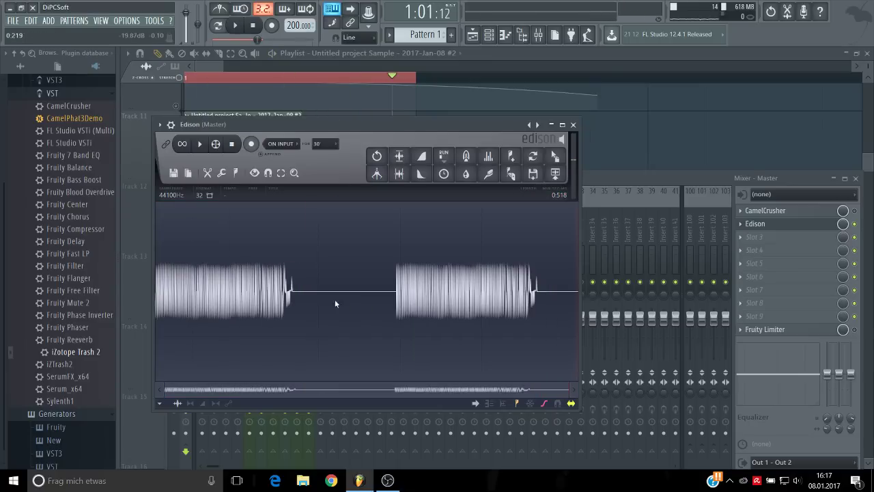
pyautogui.press('Delete')
pyautogui.click(398, 156)
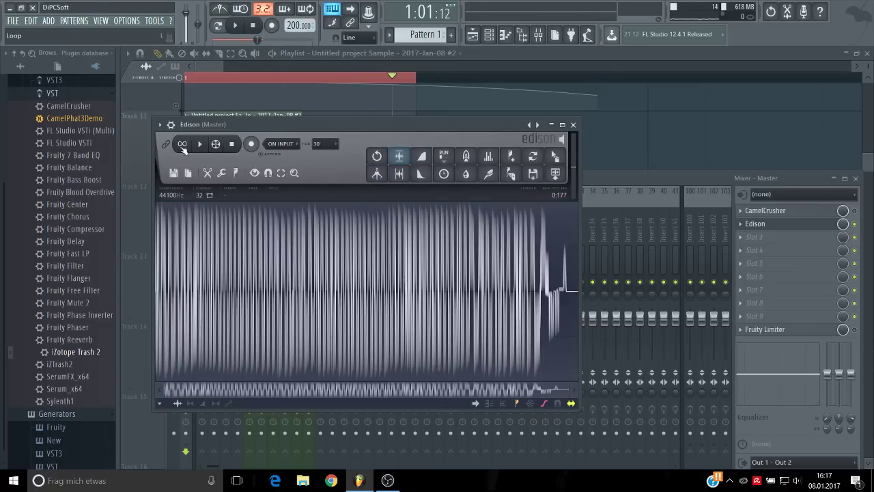
# Step: Send the trimmed Edison sample to the playlist and place it at the start of Track 12
pyautogui.moveTo(566, 172); pyautogui.dragTo(691, 158)
pyautogui.scroll(5, 646, 321)
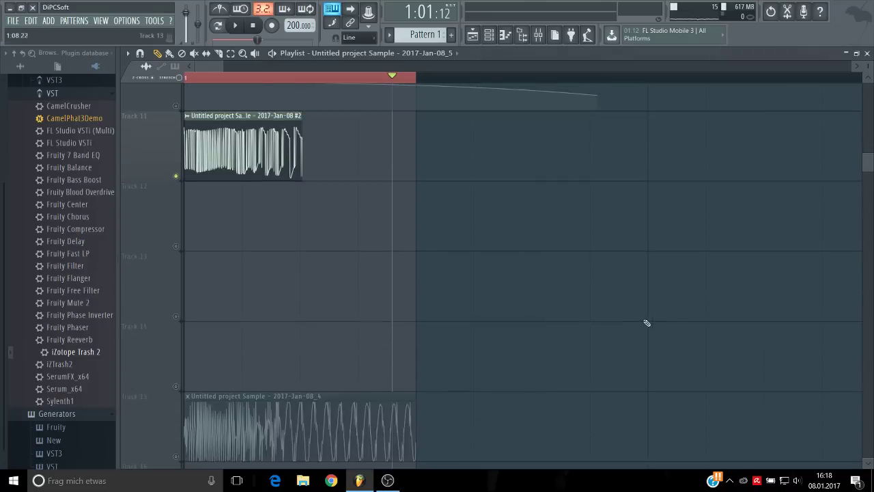
pyautogui.moveTo(203, 355); pyautogui.dragTo(103, 357)
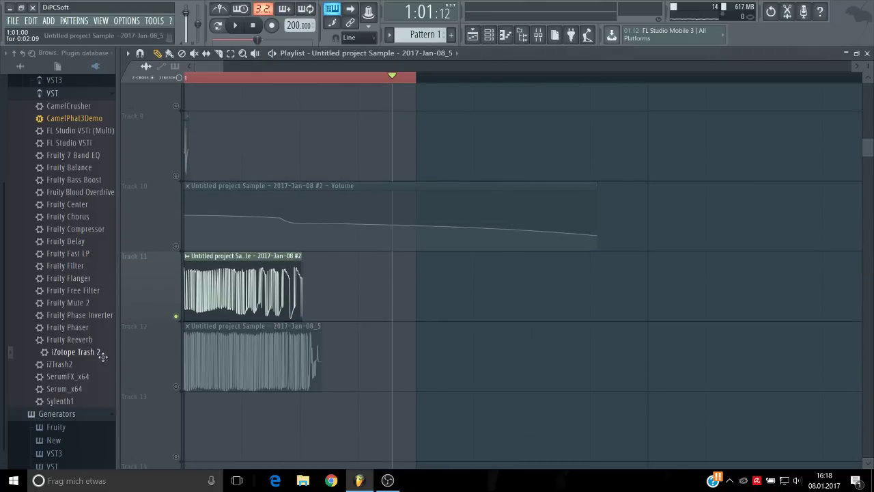
# Step: Extend the shortened Track 11 clip back to its full length and audition it with its mixer insert selected
pyautogui.moveTo(301, 290); pyautogui.dragTo(650, 290)
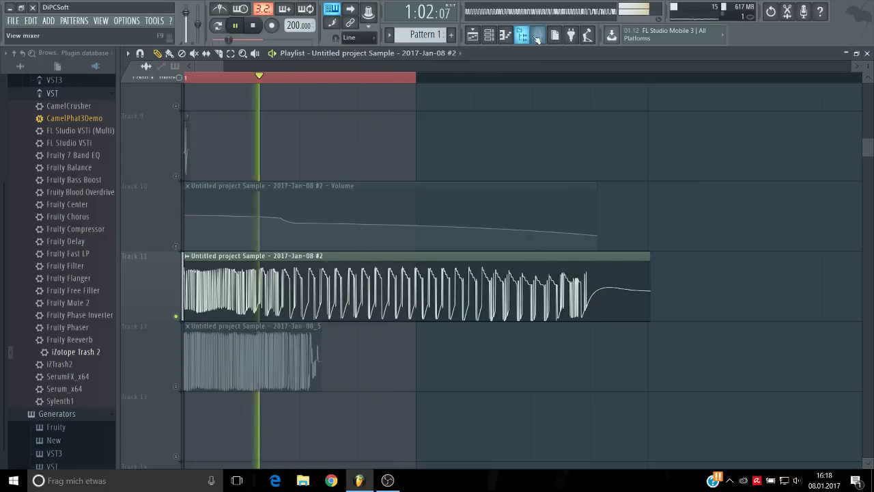
pyautogui.press('F9')
pyautogui.press('space')
pyautogui.click(287, 248)
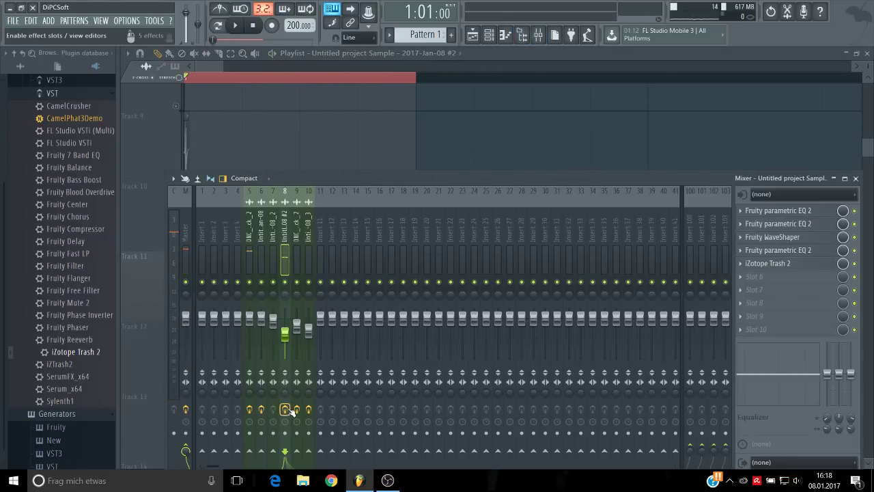
pyautogui.press('space')
pyautogui.press('space')
pyautogui.press('F9')
# Step: Unmute playlist Tracks 12, 9 and 10 and stop playback
pyautogui.scroll(-2, 512, 149)
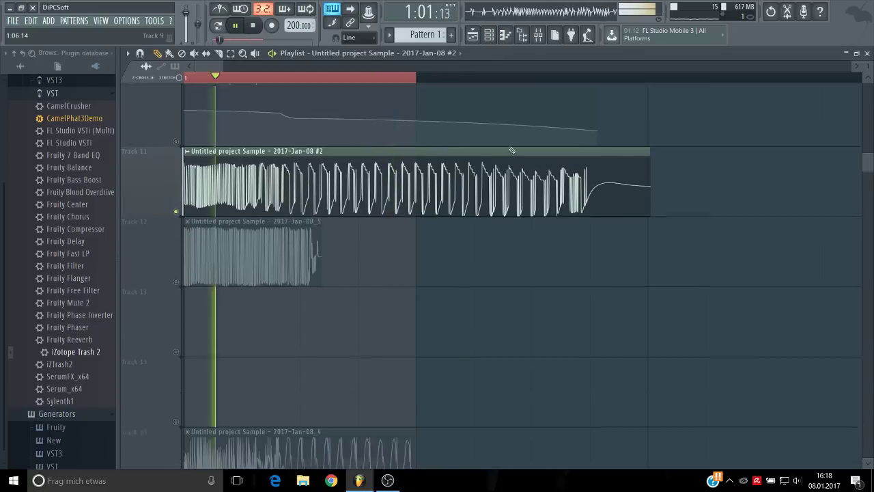
pyautogui.click(177, 246)
pyautogui.scroll(4, 271, 293)
pyautogui.press('space')
pyautogui.scroll(-1, 201, 294)
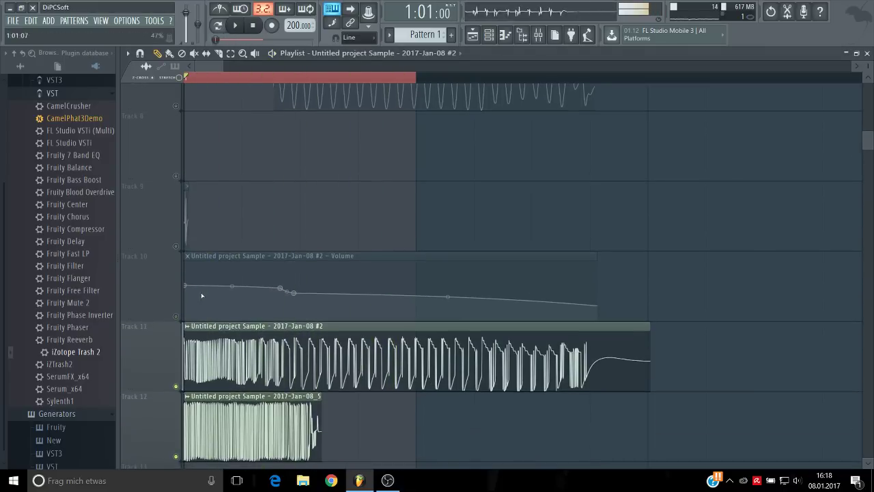
pyautogui.click(176, 317)
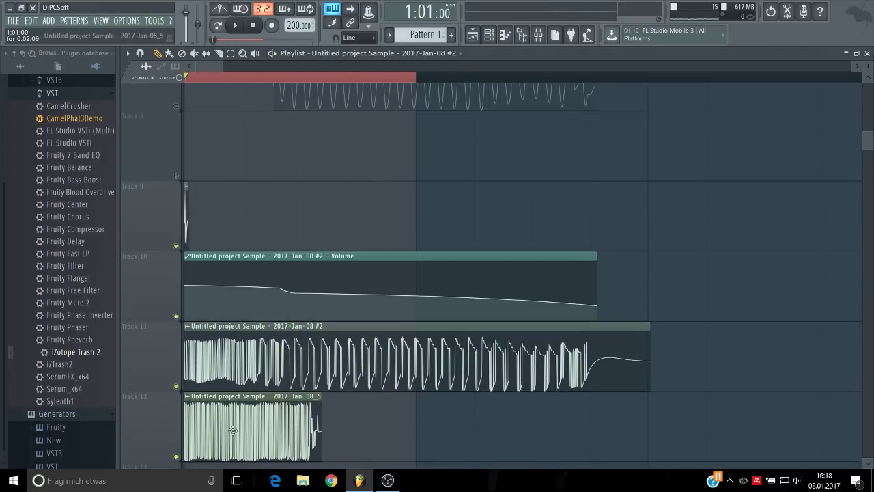
# Step: Move the resampled short clip from Track 12 to Track 8 and unmute Tracks 5, 6 and 7
pyautogui.moveTo(232, 430); pyautogui.dragTo(238, 171)
pyautogui.scroll(1, 174, 277)
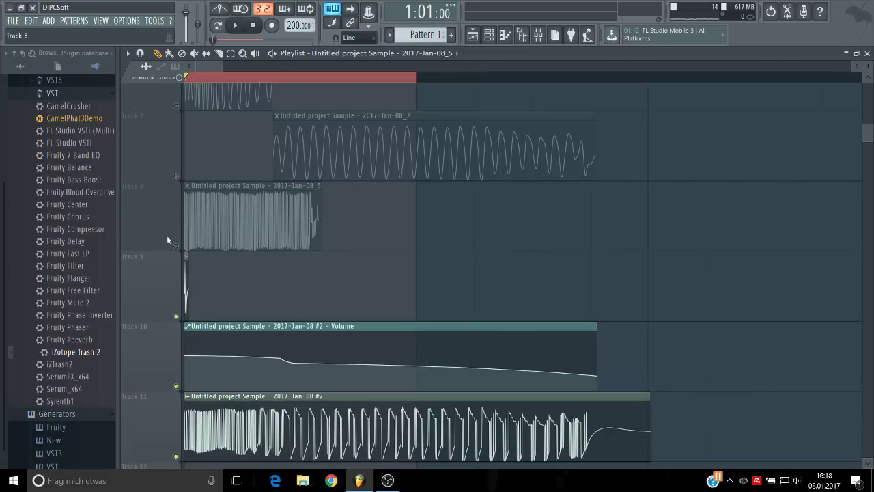
pyautogui.click(176, 176)
pyautogui.scroll(3, 195, 160)
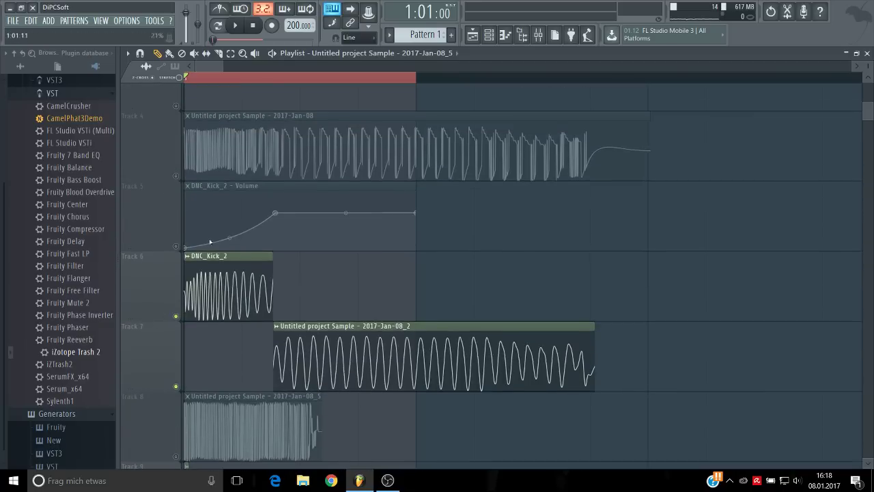
pyautogui.click(176, 246)
# Step: Play the layered kick and unmute Track 8 to hear the short distorted layer in the mix
pyautogui.press('space')
pyautogui.scroll(-4, 226, 246)
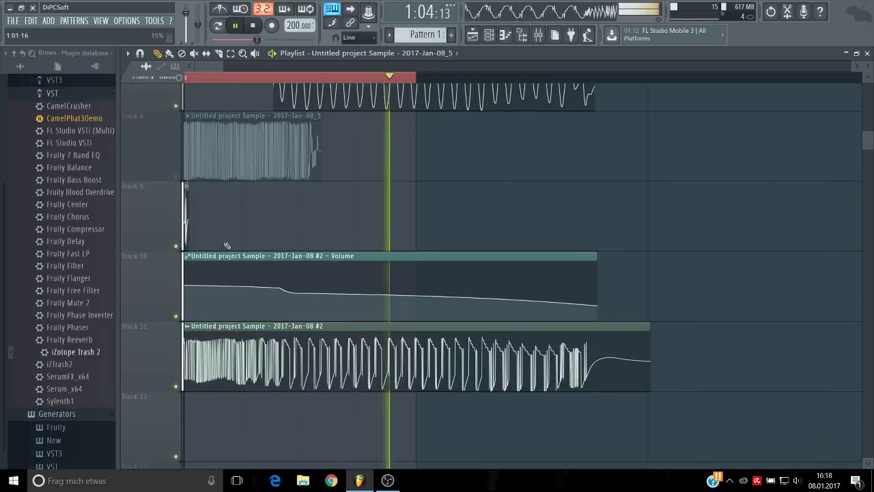
pyautogui.scroll(3, 343, 286)
pyautogui.scroll(-2, 343, 286)
pyautogui.click(176, 245)
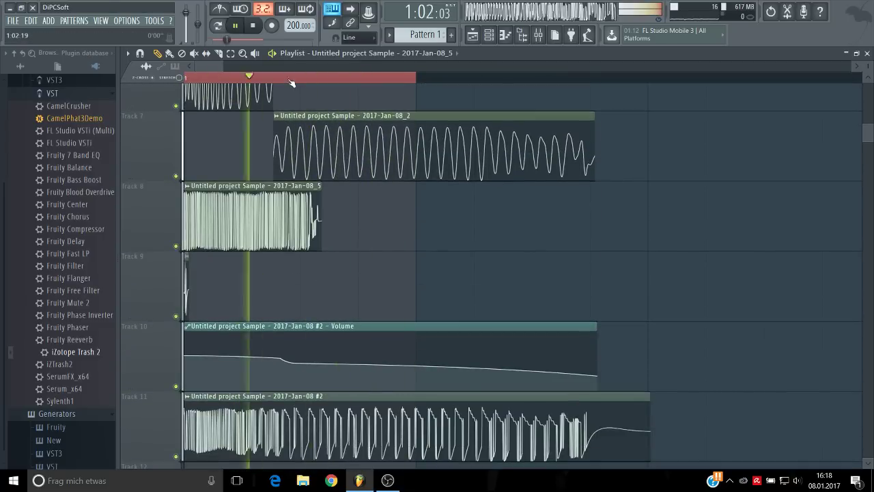
pyautogui.press('space')
# Step: Move the tiny click clip from Track 9 to Track 12, trim the Track 11 clip's start slightly, and audition the loop
pyautogui.scroll(3, 300, 282)
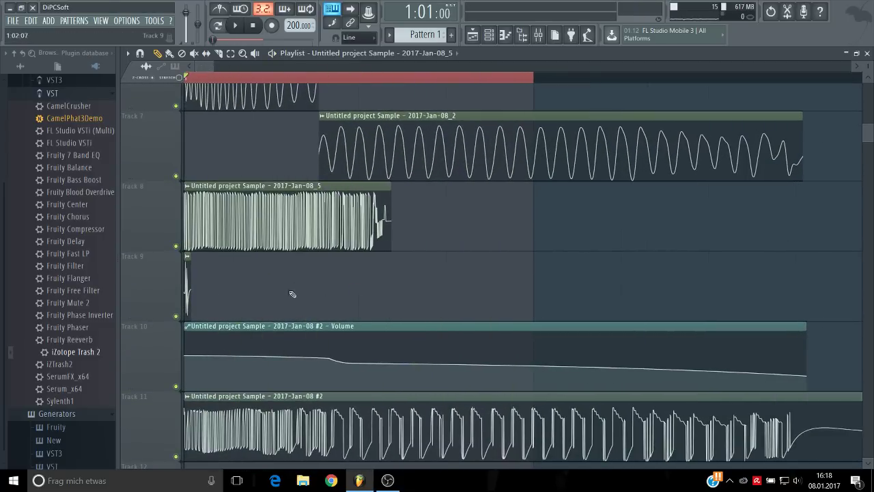
pyautogui.scroll(-2, 183, 414)
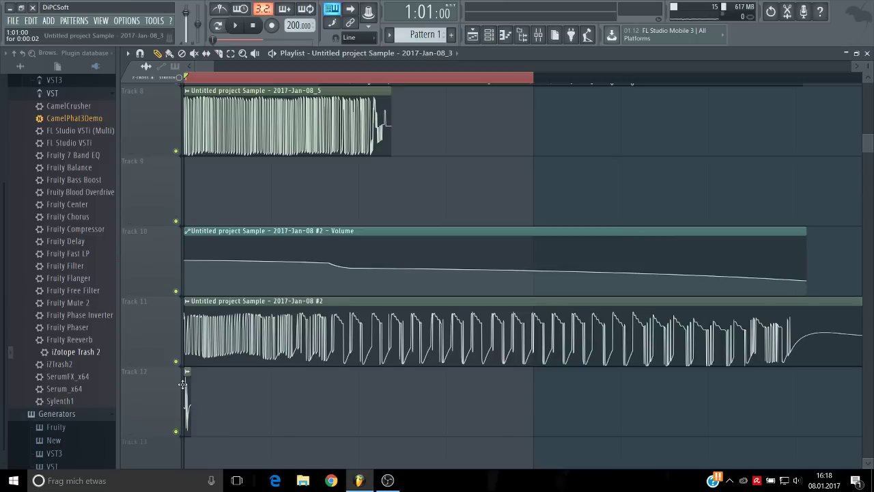
pyautogui.click(183, 348)
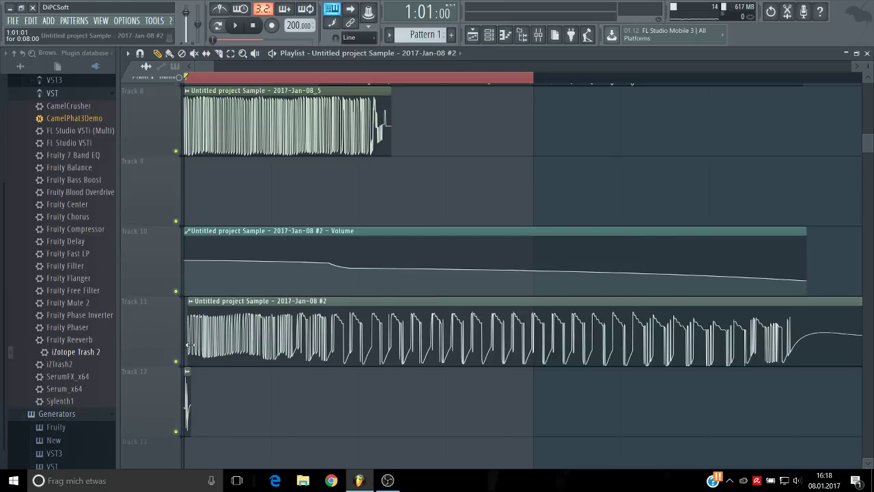
pyautogui.scroll(3, 191, 345)
pyautogui.press('space')
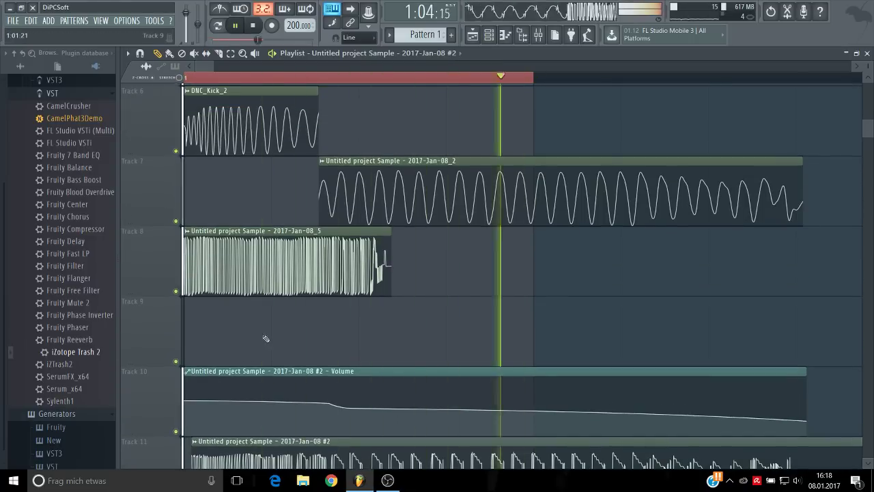
pyautogui.press('space')
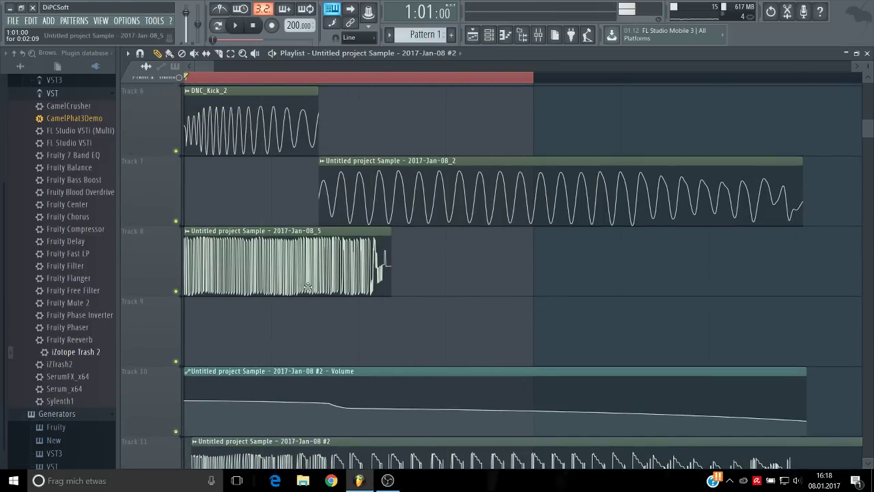
# Step: Open the channel settings of Untitled project Sample - 2017-Jan-08_5 and route the channel to mixer insert 11
pyautogui.click(537, 35)
pyautogui.click(490, 35)
pyautogui.click(198, 186)
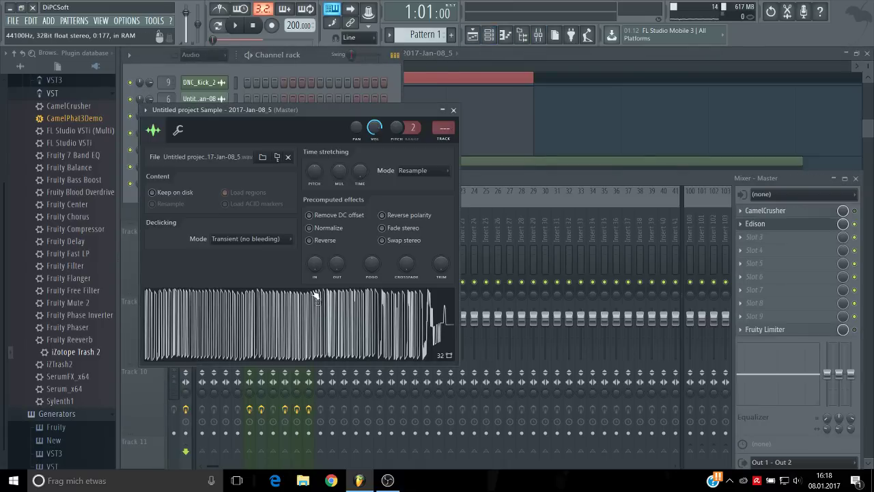
pyautogui.hotkey('ctrl', 'l')
# Step: Play the loop and slightly lower the faders of mixer insert 11 and the master track
pyautogui.press('space')
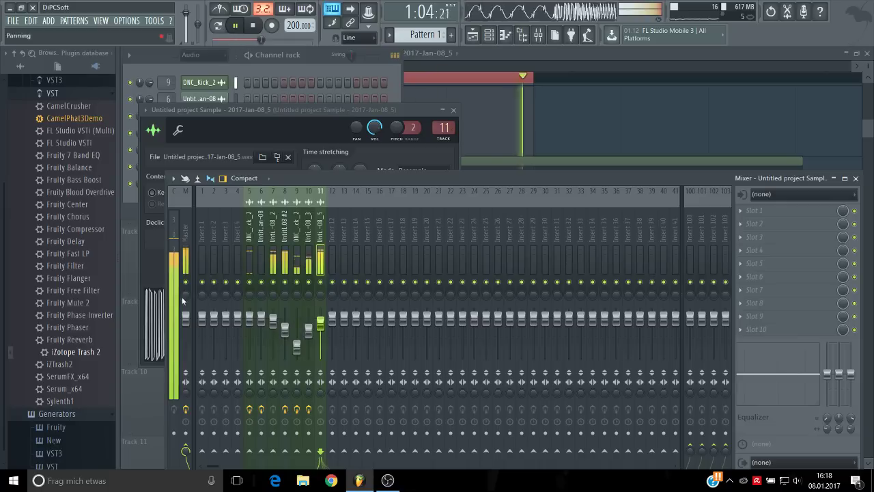
pyautogui.click(185, 327)
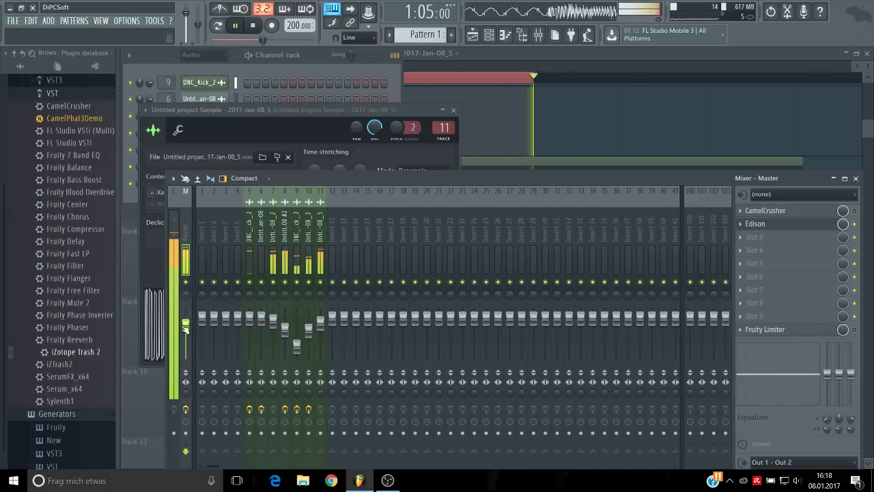
pyautogui.press('space')
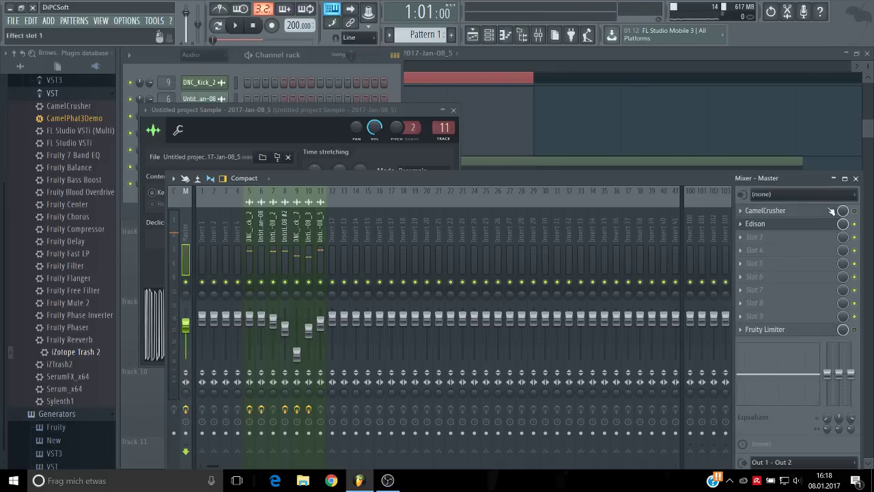
pyautogui.press('space')
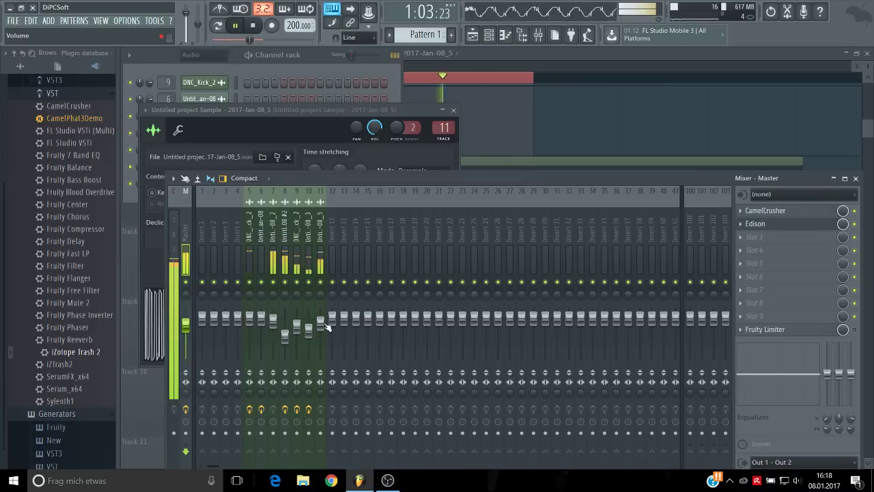
# Step: Create an automation clip for the volume of mixer insert 11 and return to the playlist
pyautogui.click(320, 327)
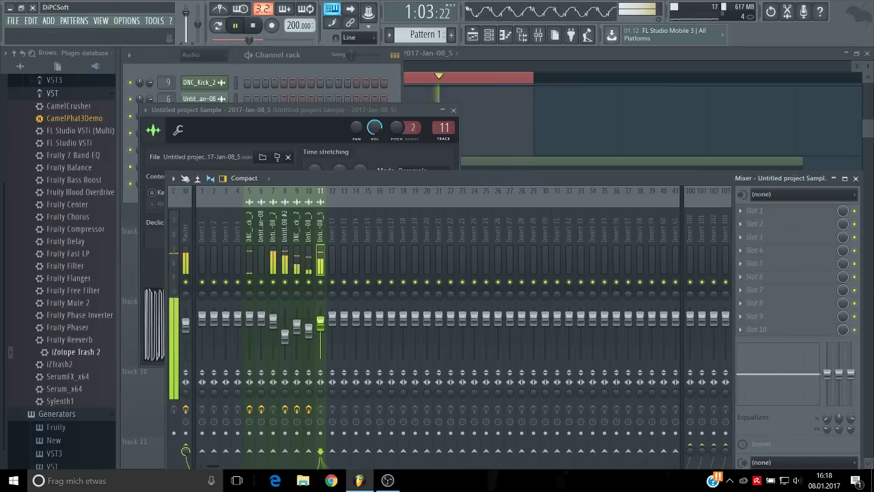
pyautogui.rightClick(321, 317)
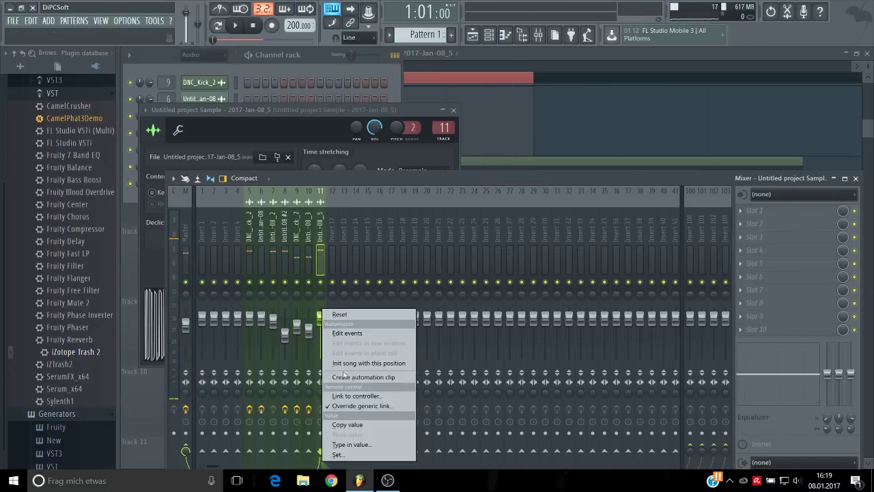
pyautogui.click(365, 377)
pyautogui.click(567, 60)
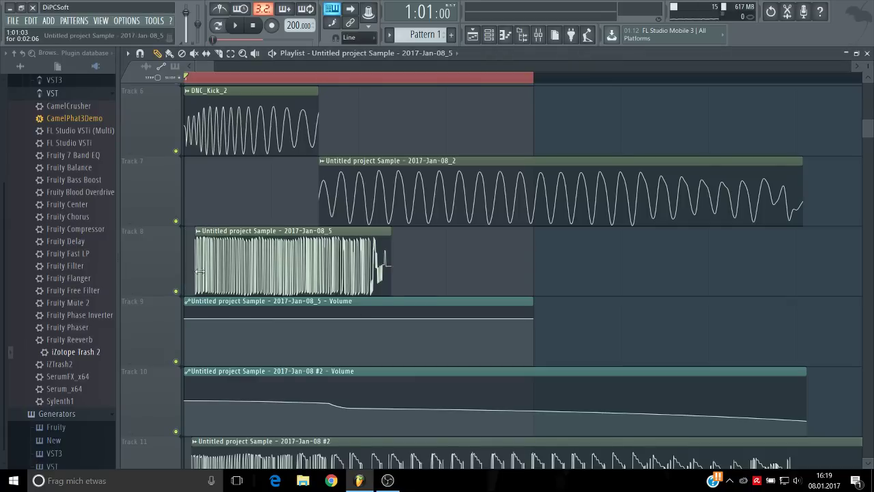
# Step: Move the Track 8 clip to the very start of the playlist and audition the loop
pyautogui.moveTo(203, 272); pyautogui.dragTo(165, 272)
pyautogui.press('space')
pyautogui.press('space')
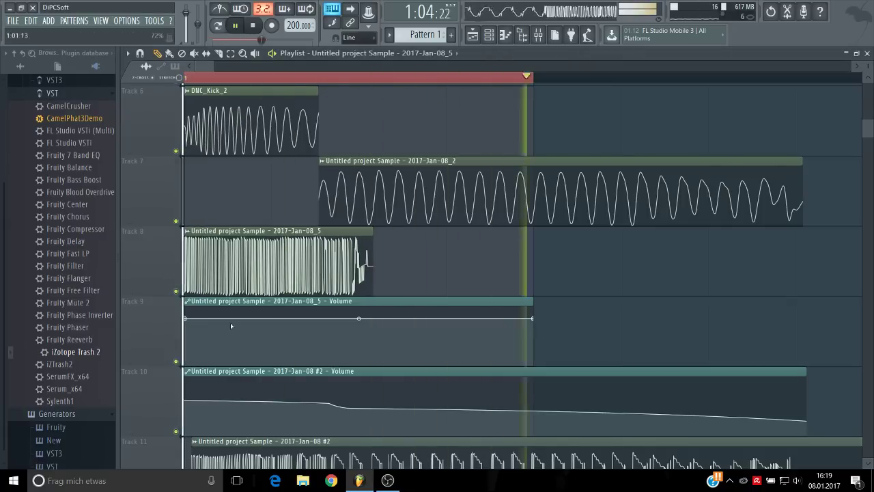
pyautogui.press('space')
pyautogui.press('space')
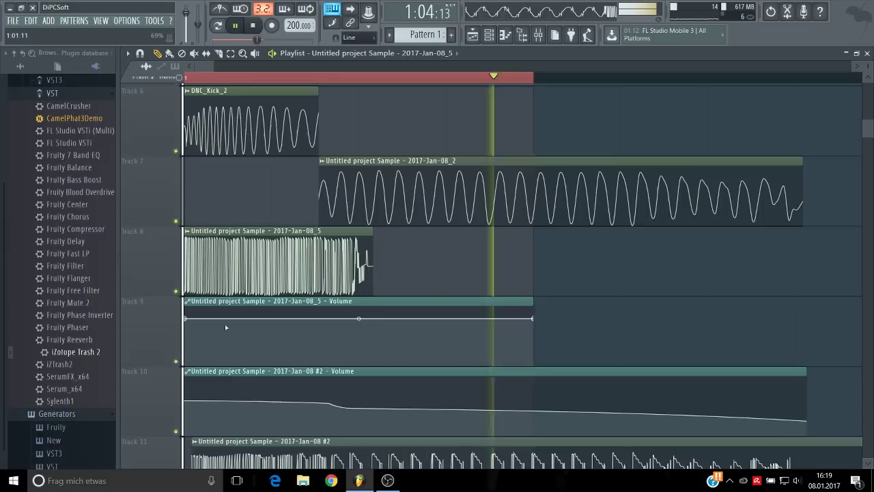
# Step: Turn snapping off and shape Track 9's volume automation to hold level, then curve down to zero at the Track 8 clip's end
pyautogui.click(349, 37)
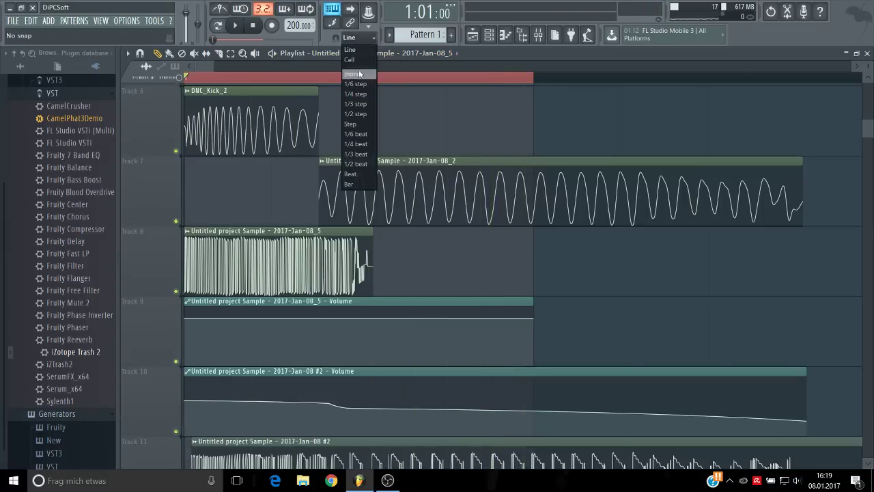
pyautogui.click(356, 73)
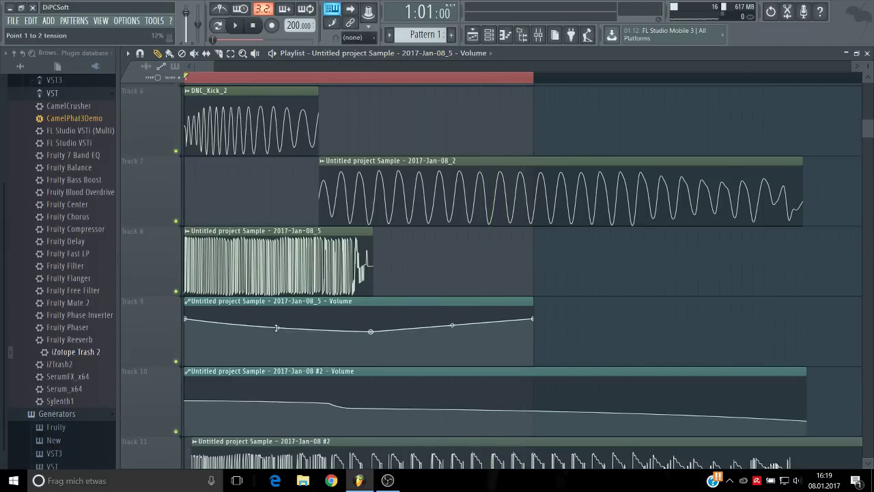
pyautogui.moveTo(372, 333); pyautogui.dragTo(372, 370)
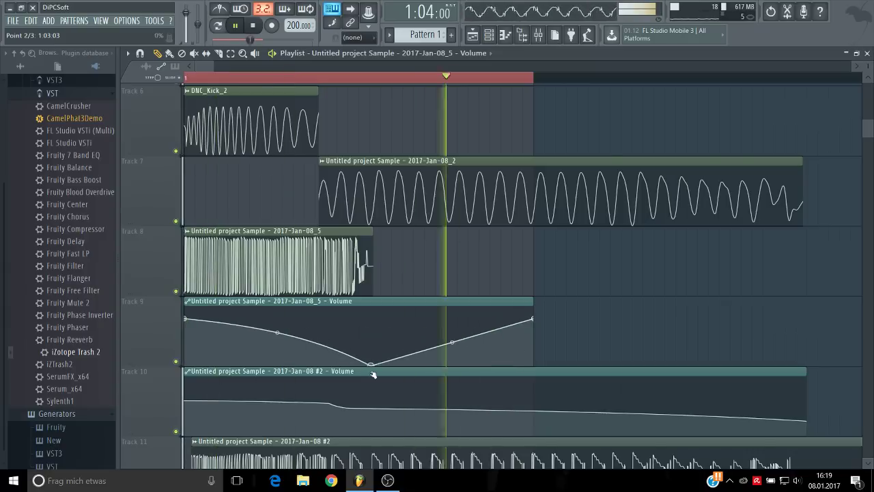
pyautogui.moveTo(535, 316); pyautogui.dragTo(537, 364)
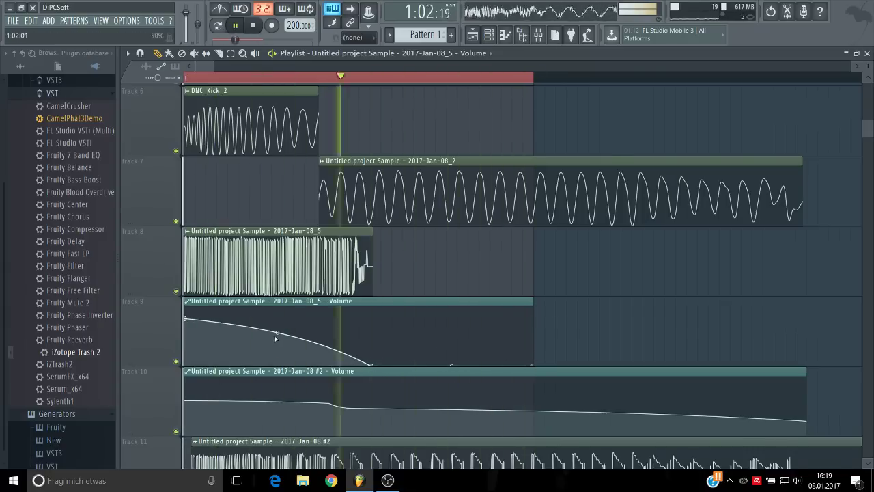
pyautogui.moveTo(275, 333); pyautogui.dragTo(277, 318)
pyautogui.press('space')
pyautogui.press('space')
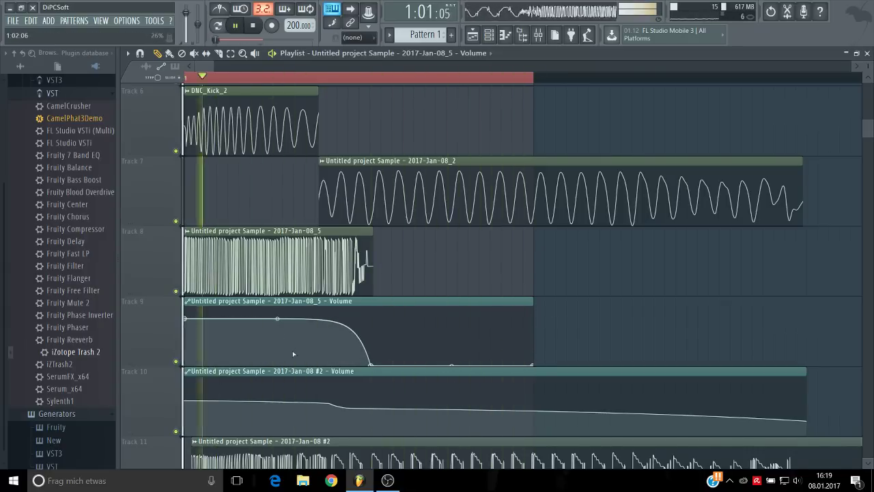
# Step: Lower the opening level of Track 9's volume automation slightly and audition the loop
pyautogui.scroll(-10, 292, 351)
pyautogui.scroll(1, 286, 368)
pyautogui.press('space')
pyautogui.scroll(8, 273, 321)
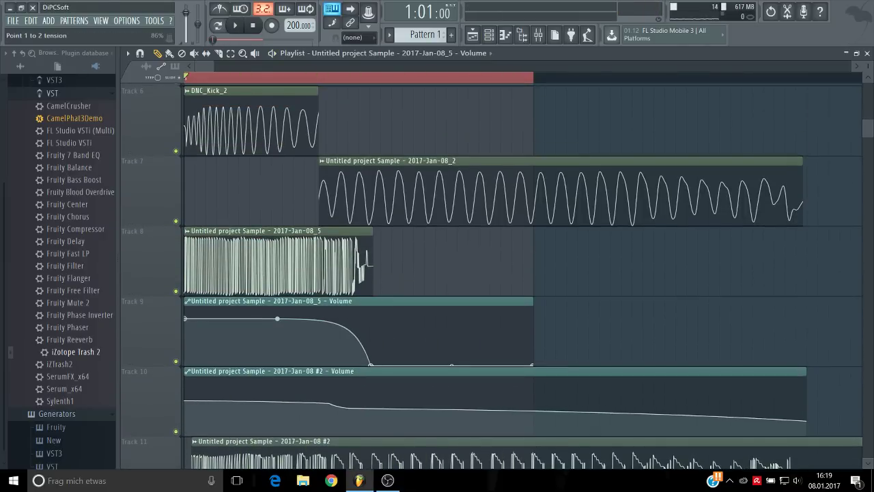
pyautogui.press('space')
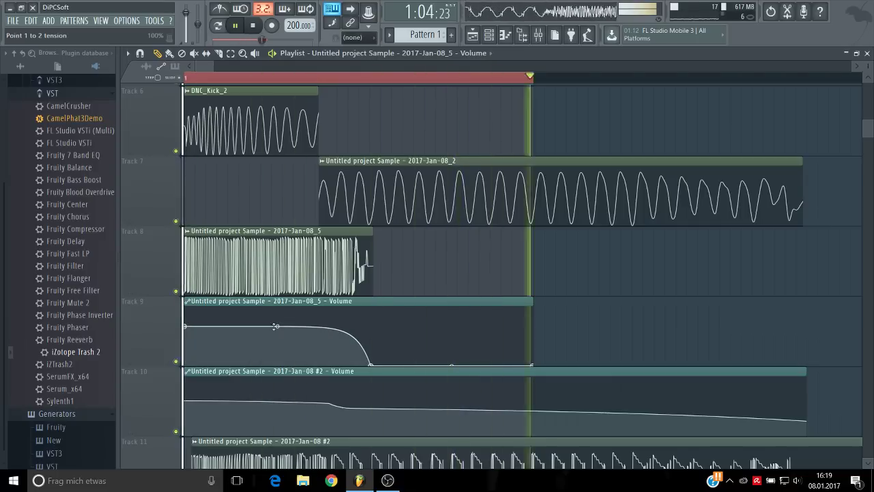
# Step: Add a point just after the start of Track 9's volume automation for a short initial drop, and soften the curve segments
pyautogui.press('space')
pyautogui.moveTo(189, 327)
pyautogui.mouseDown()
pyautogui.moveTo(186, 321)
pyautogui.moveTo(206, 331)
pyautogui.mouseUp()
pyautogui.press('space')
pyautogui.rightClick(203, 326)
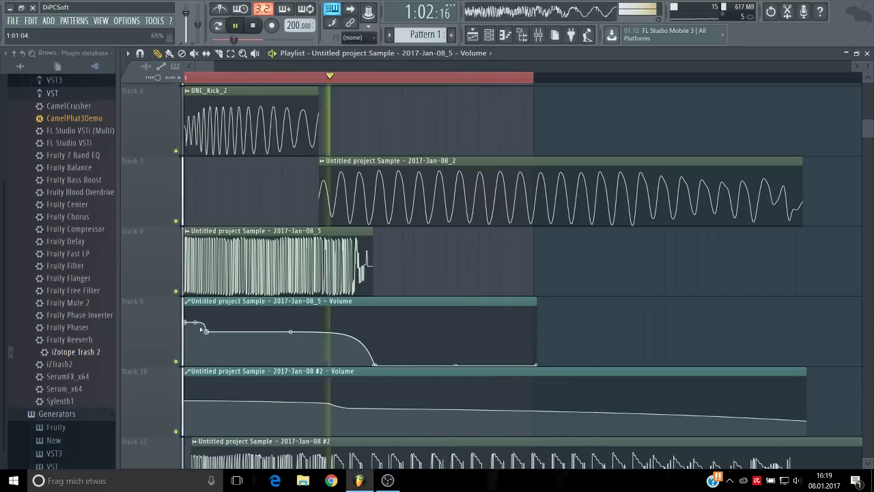
pyautogui.press('space')
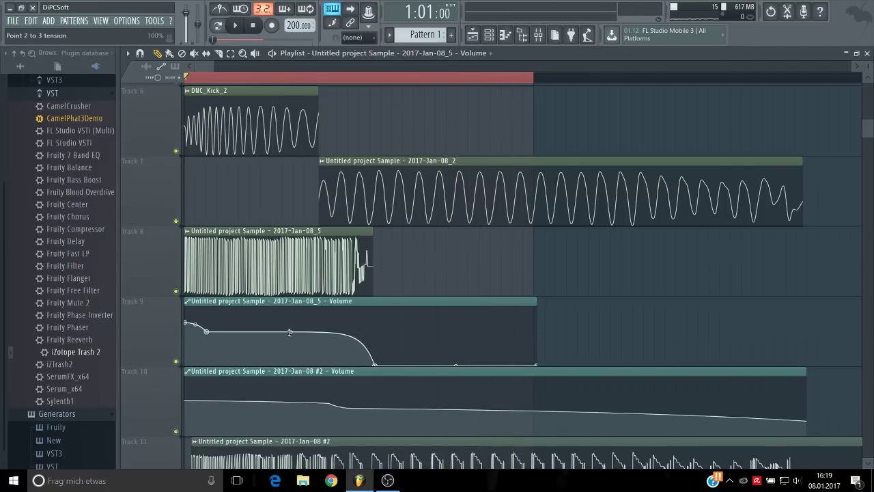
pyautogui.press('space')
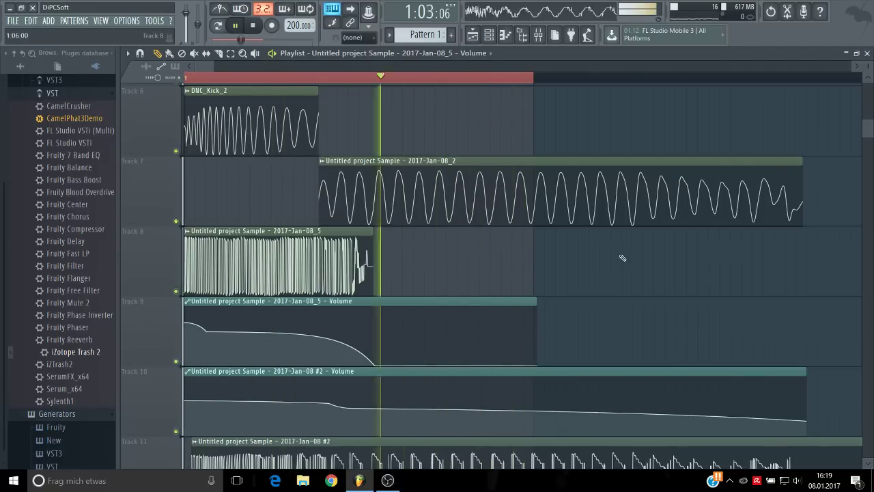
# Step: Raise the master track's mixer fader to 95% (-1.0 dB)
pyautogui.scroll(-4, 392, 293)
pyautogui.press('space')
pyautogui.press('F9')
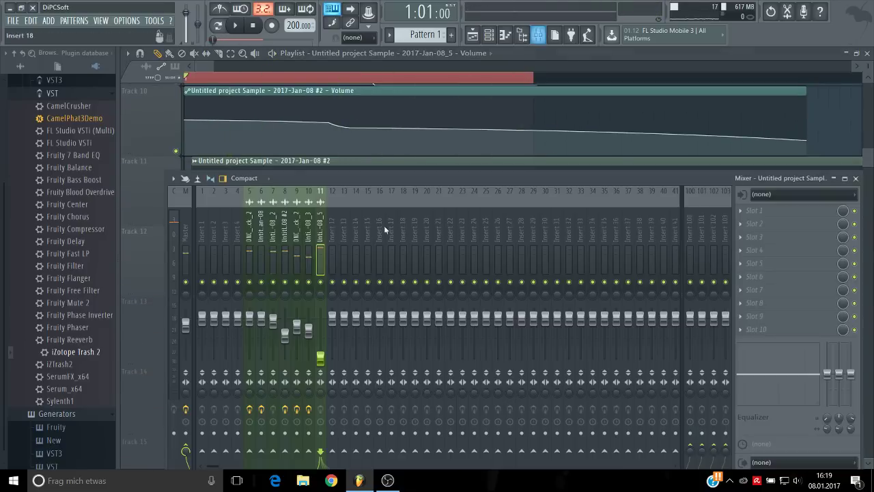
pyautogui.click(190, 326)
pyautogui.press('space')
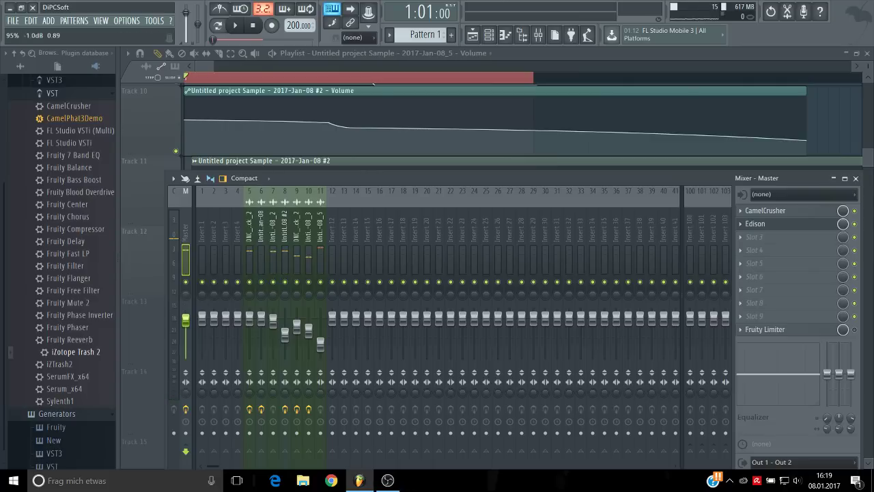
# Step: Load Fruity parametric EQ 2 into the first effect slot of mixer insert 11
pyautogui.press('space')
pyautogui.click(318, 258)
pyautogui.press('space')
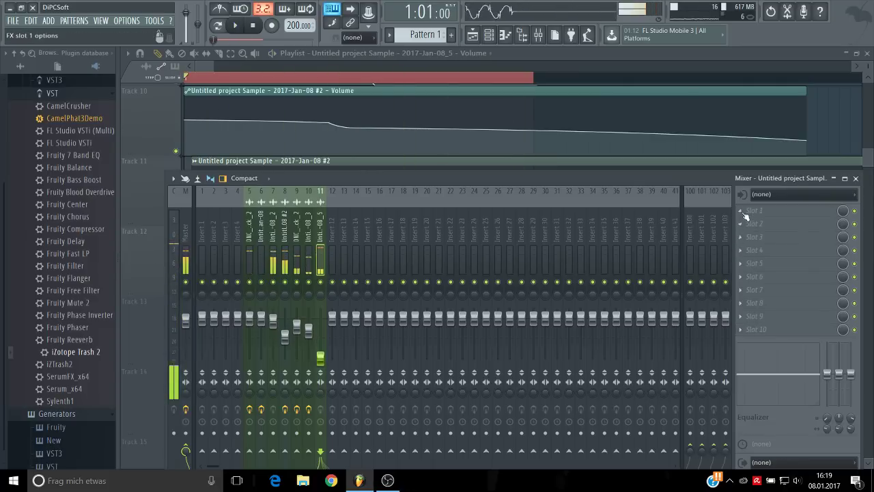
pyautogui.press('F8')
pyautogui.click(605, 203)
# Step: Boost two neighbouring low-mid bands in insert 11's EQ while the loop plays, and close the EQ
pyautogui.press('space')
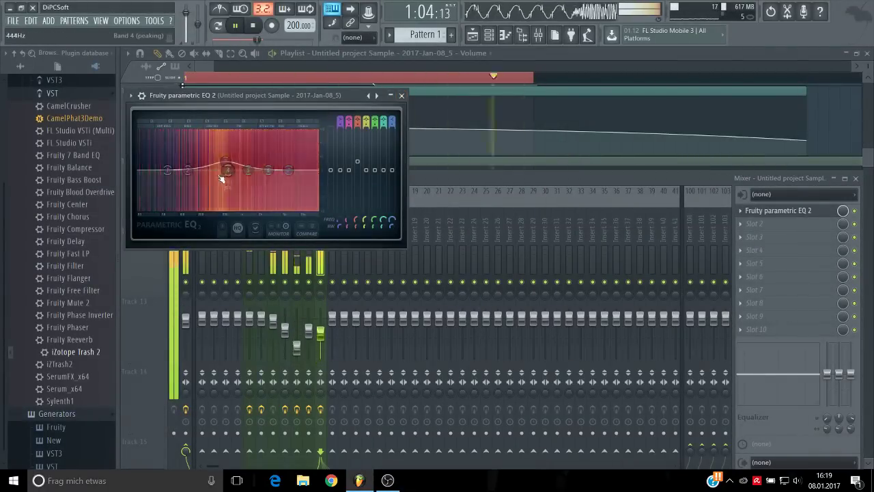
pyautogui.moveTo(187, 170); pyautogui.dragTo(220, 160)
pyautogui.press('space')
pyautogui.press('space')
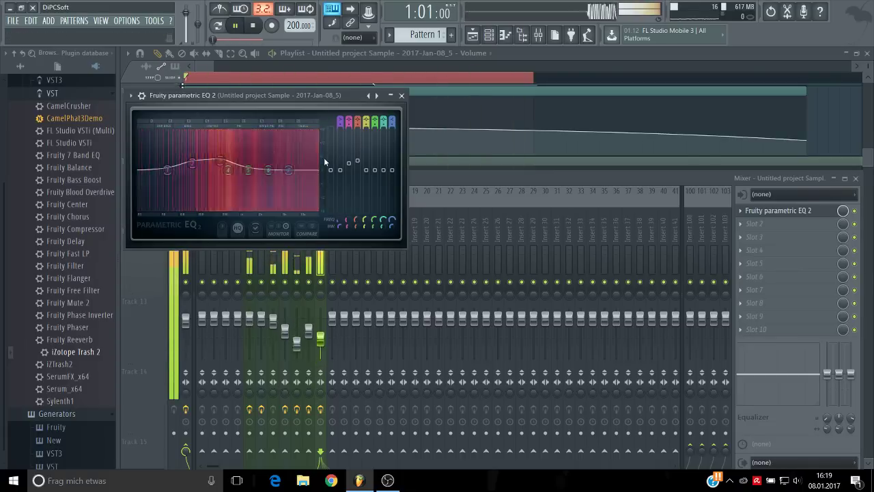
pyautogui.click(401, 96)
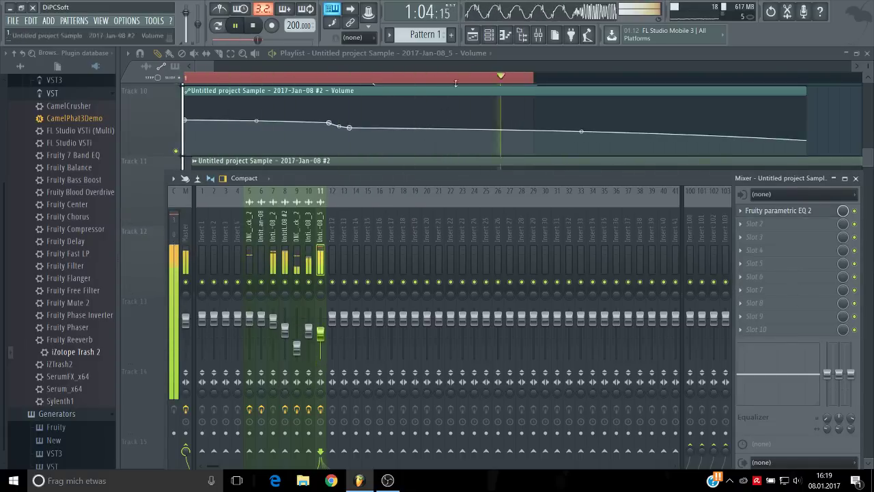
# Step: Return to the playlist and compare the loop with Track 8 muted and unmuted
pyautogui.click(513, 54)
pyautogui.scroll(2, 402, 230)
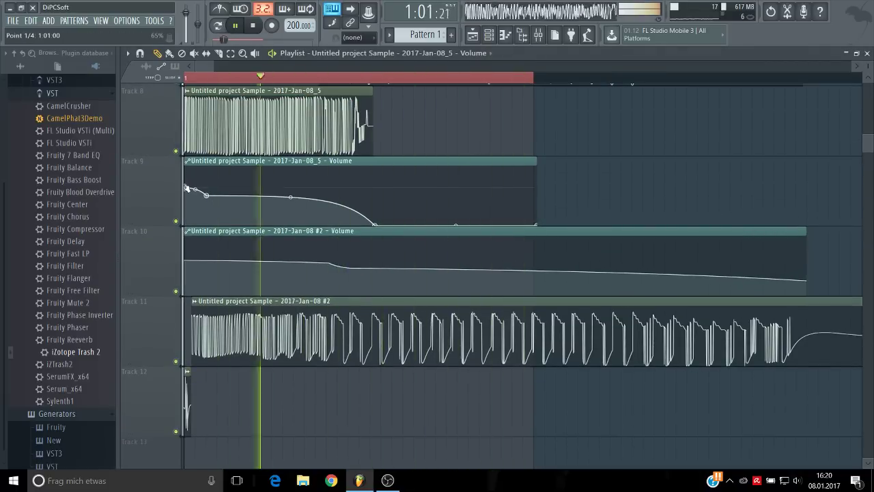
pyautogui.press('space')
pyautogui.scroll(-2, 574, 327)
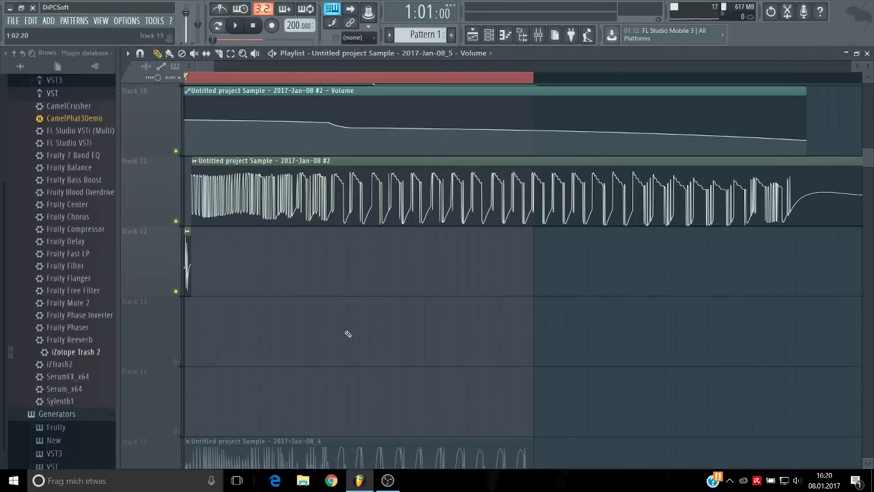
pyautogui.scroll(3, 163, 200)
pyautogui.click(176, 221)
pyautogui.press('space')
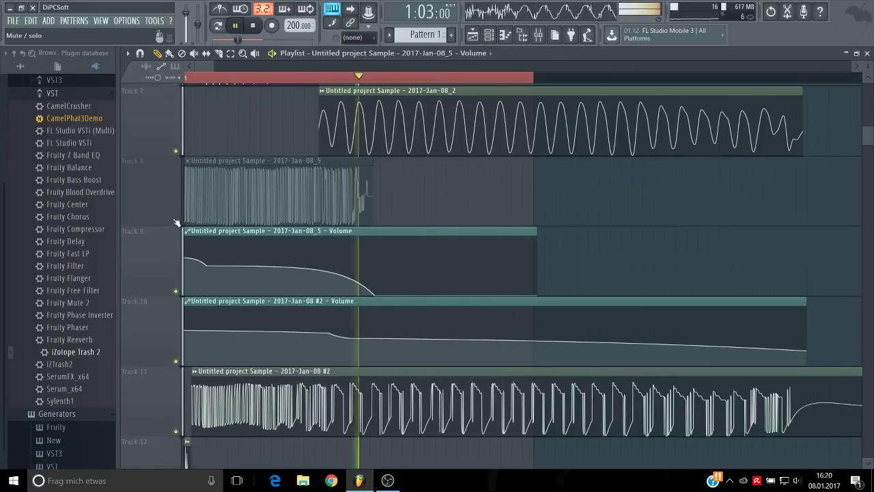
pyautogui.click(176, 221)
# Step: Straighten the fade-out curve of Track 9's volume automation and replay the loop
pyautogui.press('space')
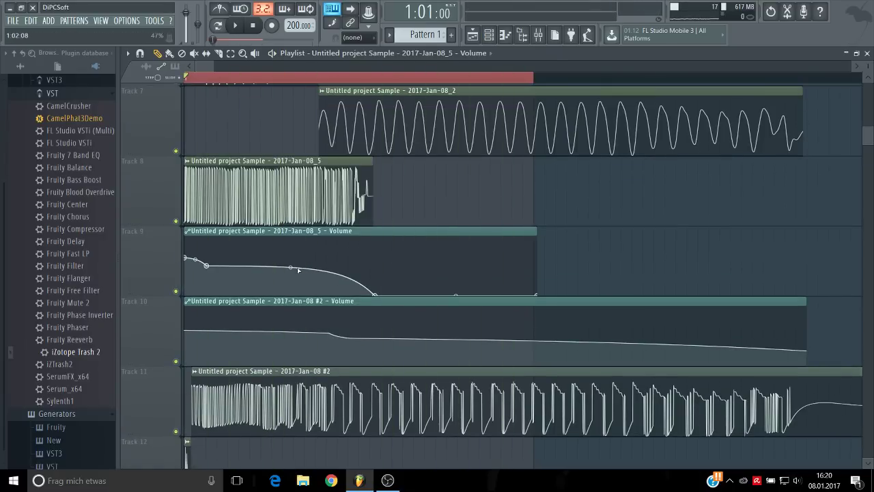
pyautogui.press('space')
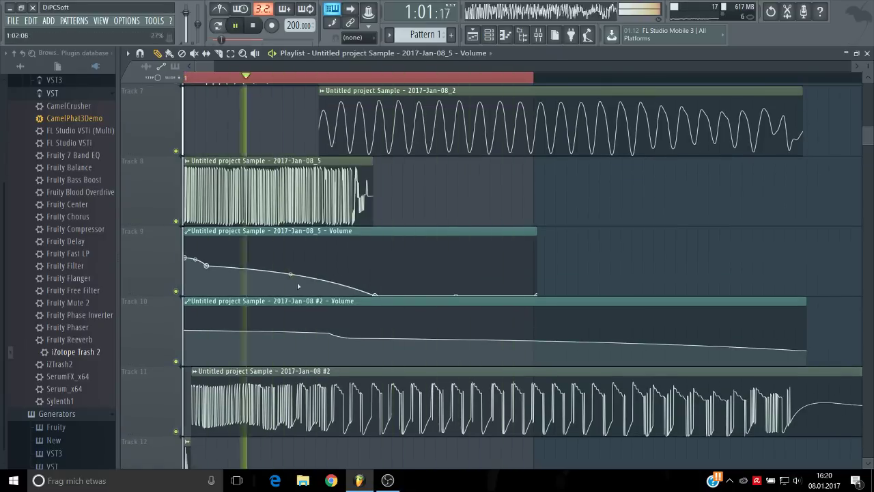
# Step: Solo Track 12 during playback and raise the fader of mixer insert 10 slightly
pyautogui.scroll(-4, 294, 321)
pyautogui.click(176, 150)
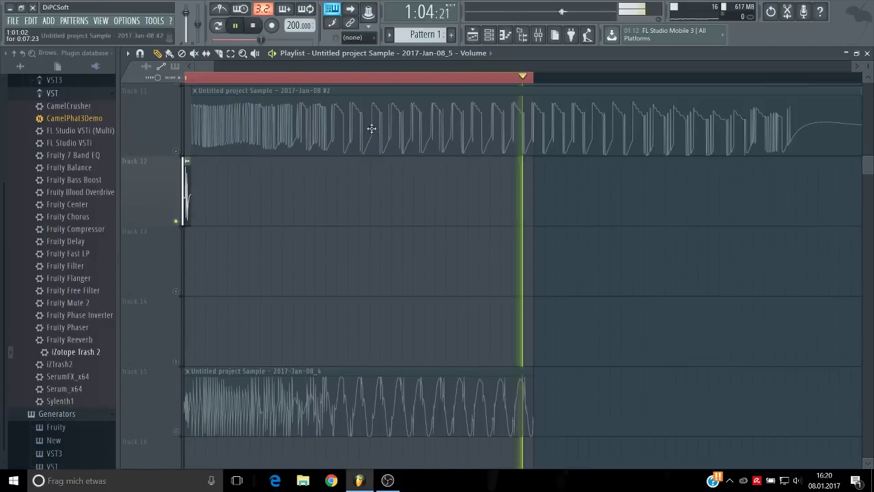
pyautogui.click(538, 34)
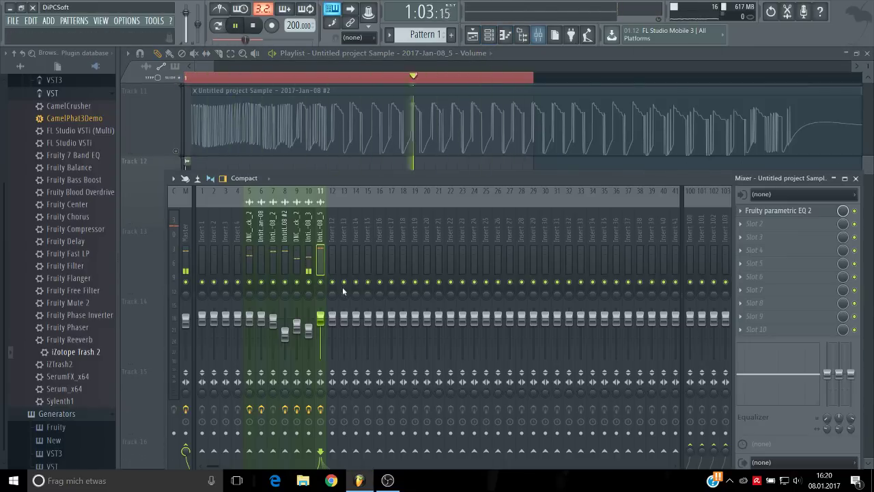
pyautogui.click(308, 329)
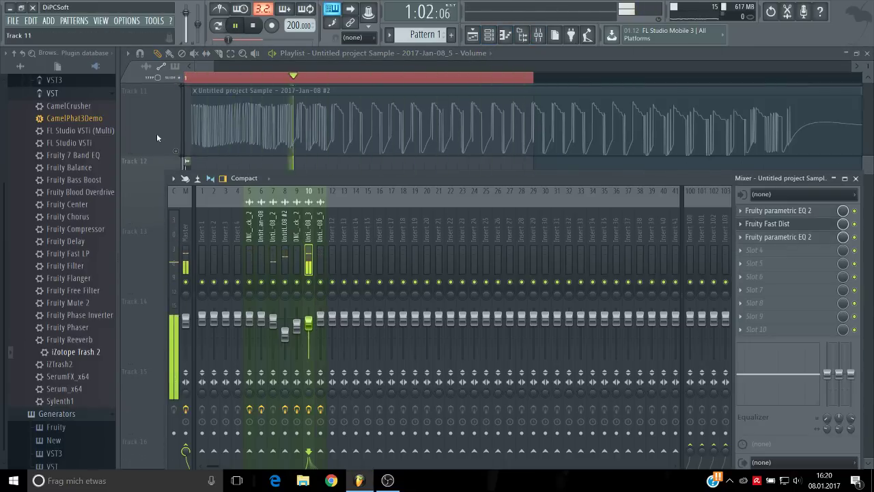
# Step: End the Track 12 solo by enabling all playlist tracks, and mute Tracks 2 and 4 again
pyautogui.rightClick(157, 138)
pyautogui.click(144, 204)
pyautogui.rightClick(177, 220)
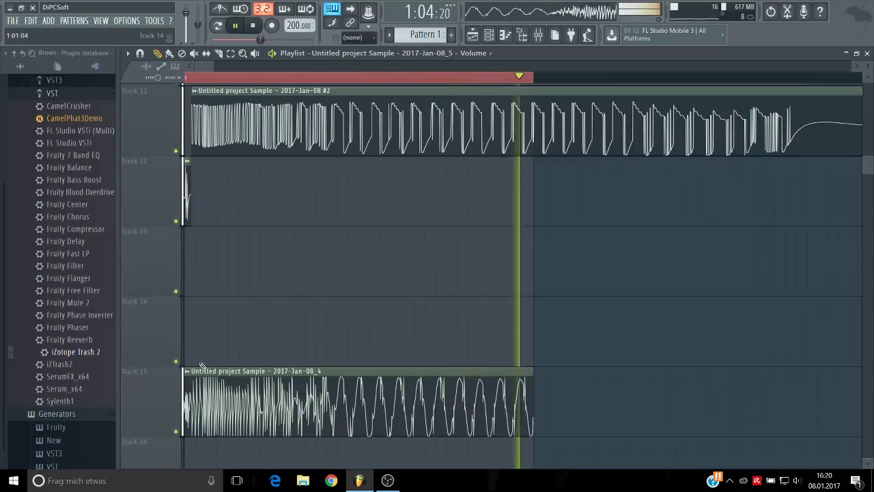
pyautogui.scroll(10, 194, 294)
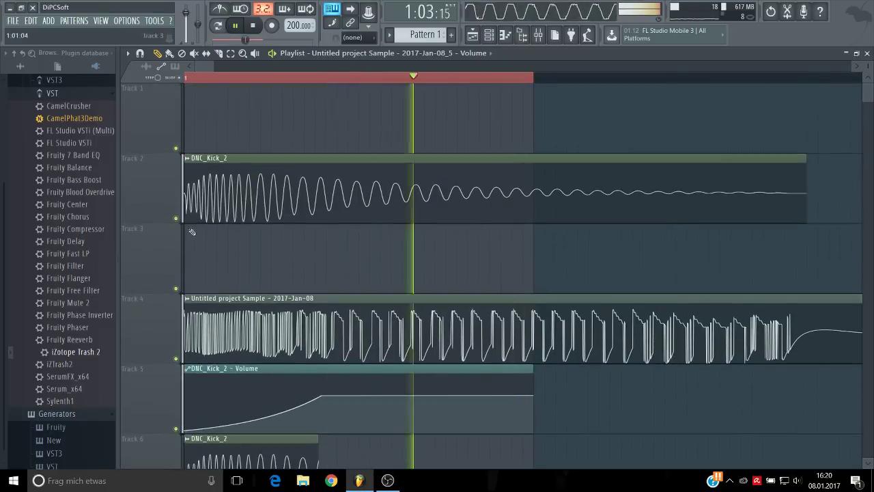
pyautogui.click(176, 218)
pyautogui.scroll(-1, 321, 263)
pyautogui.click(177, 288)
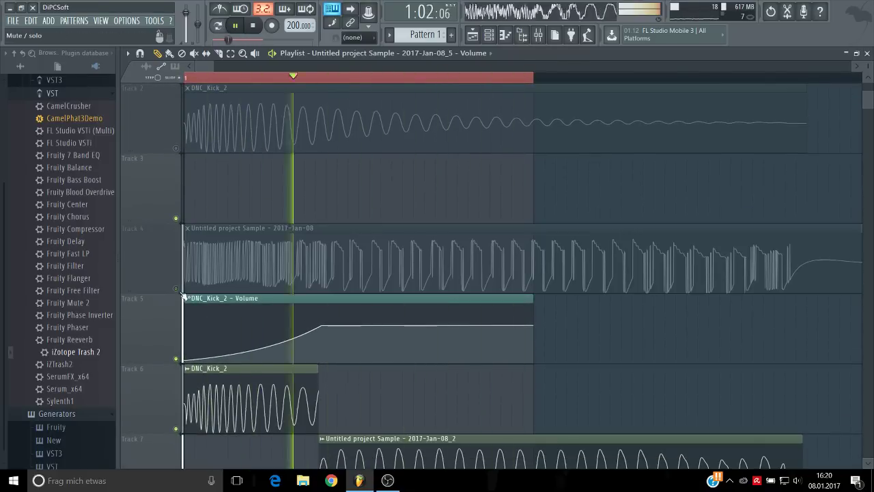
pyautogui.scroll(-3, 434, 302)
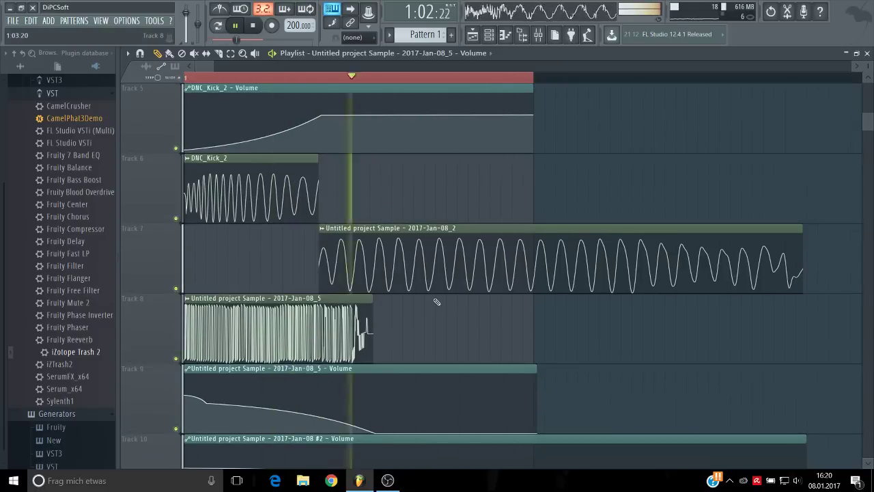
pyautogui.scroll(-3, 454, 301)
pyautogui.press('space')
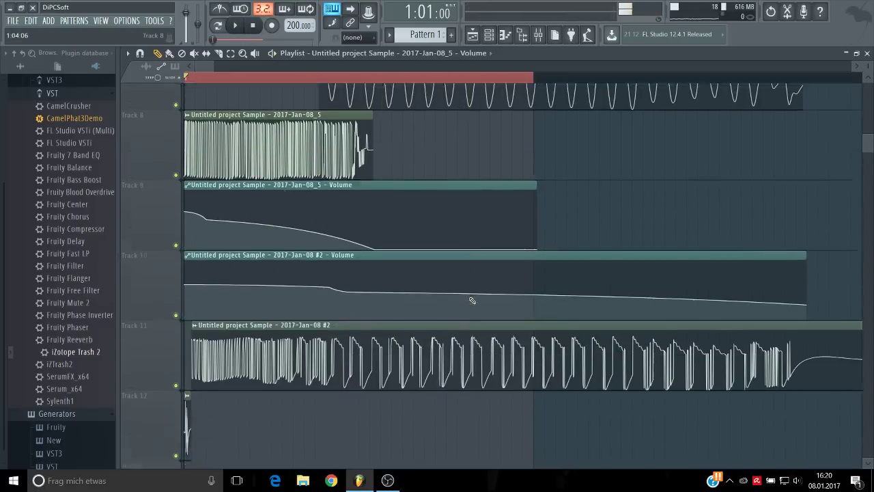
# Step: Play the loop and raise the faders of mixer inserts 10 and 7, setting insert 7 to 100% (0.0 dB)
pyautogui.scroll(-1, 471, 300)
pyautogui.press('space')
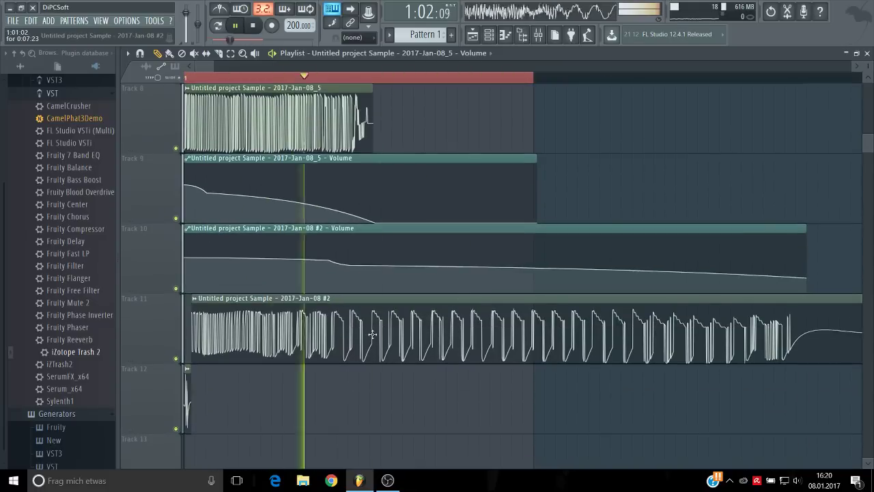
pyautogui.click(538, 36)
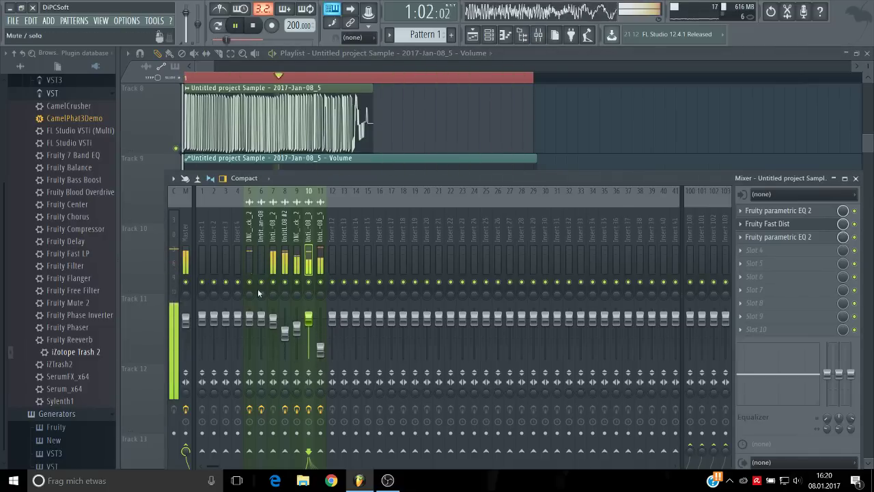
pyautogui.click(273, 317)
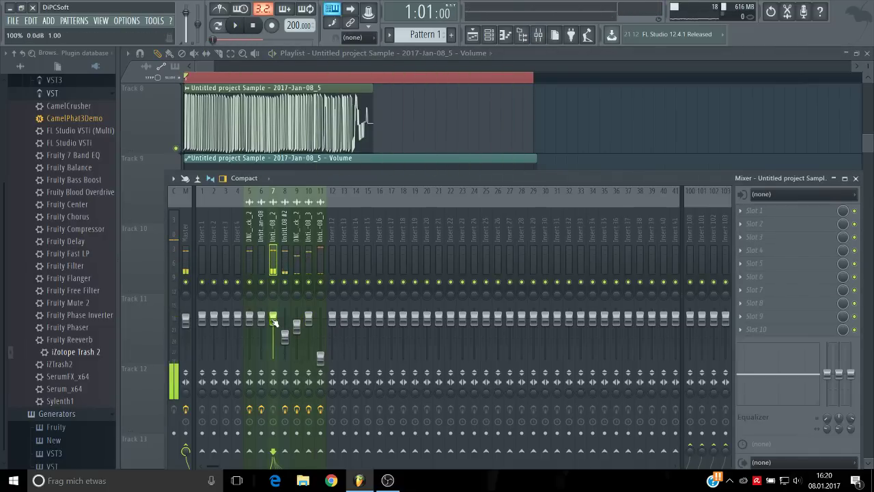
pyautogui.press('space')
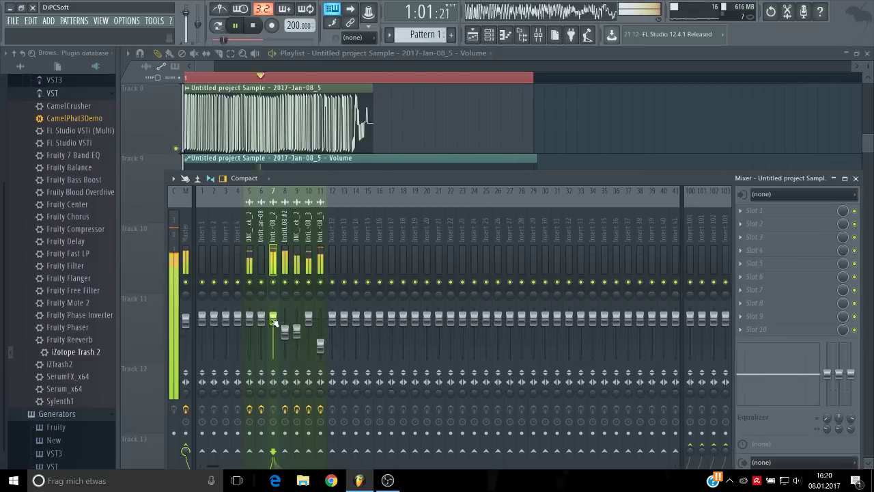
# Step: Raise the fader of mixer insert 7 slightly, replay the loop and select the Master channel
pyautogui.click(185, 318)
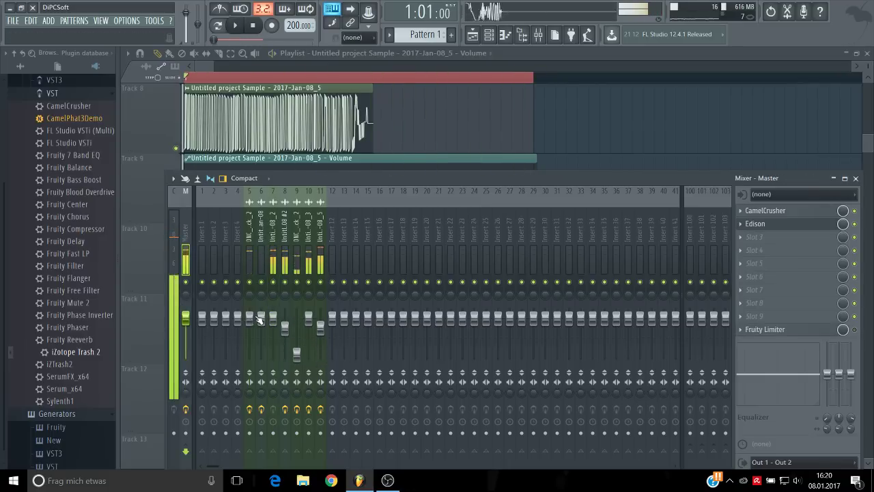
pyautogui.click(273, 318)
pyautogui.press('space')
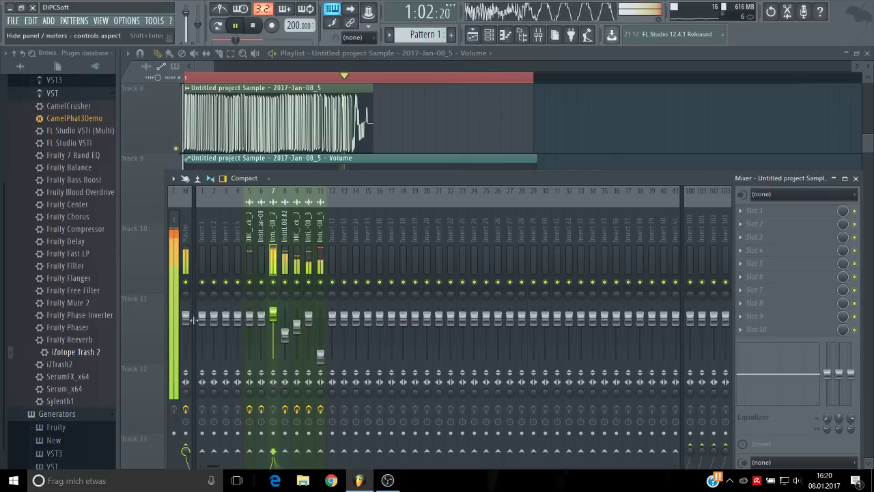
pyautogui.click(185, 318)
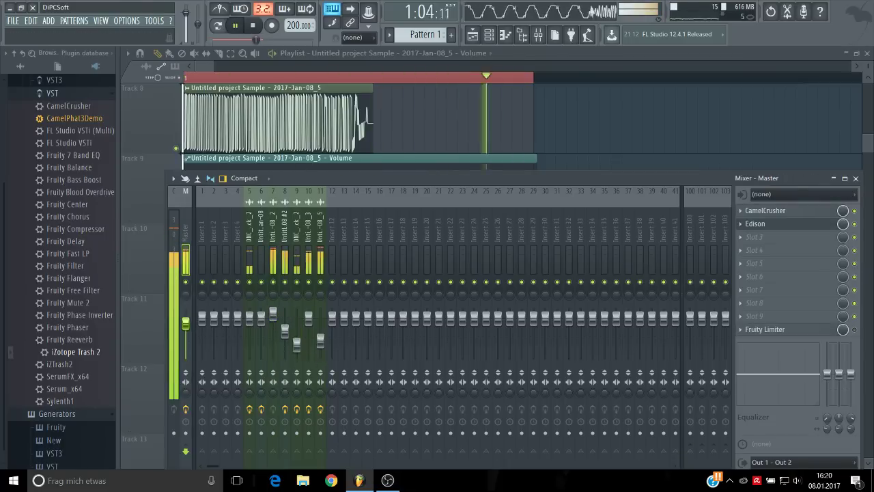
pyautogui.click(275, 262)
pyautogui.click(189, 247)
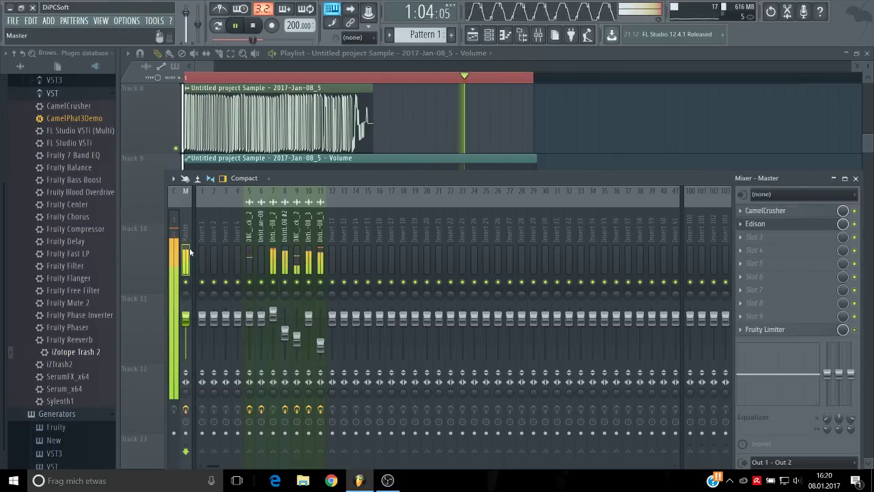
# Step: Open CamelCrusher on the Master channel and audition the loop through it
pyautogui.click(771, 211)
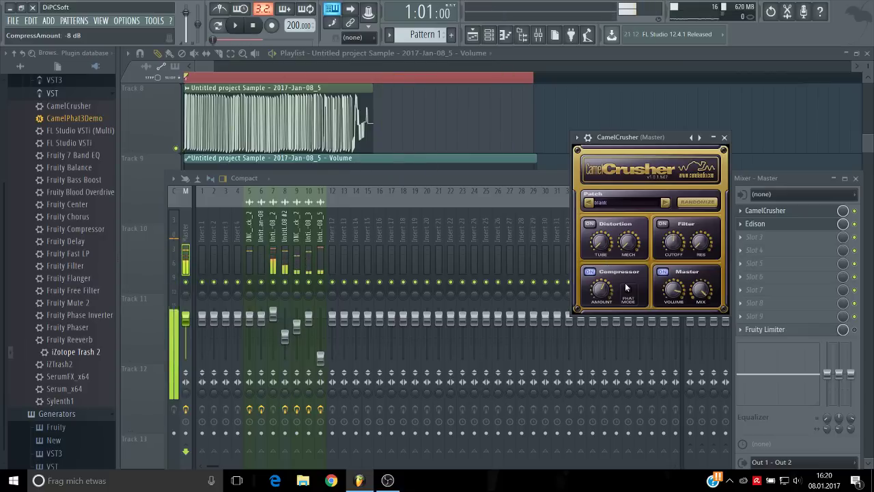
pyautogui.press('space')
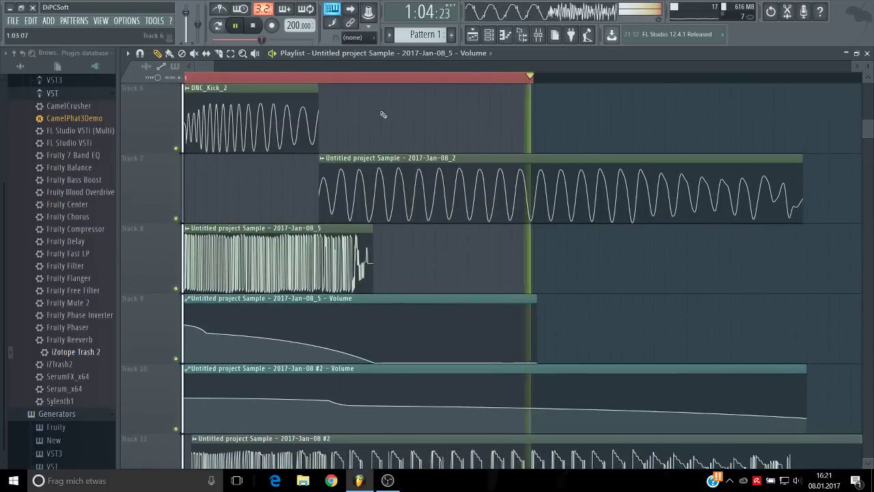
pyautogui.press('space')
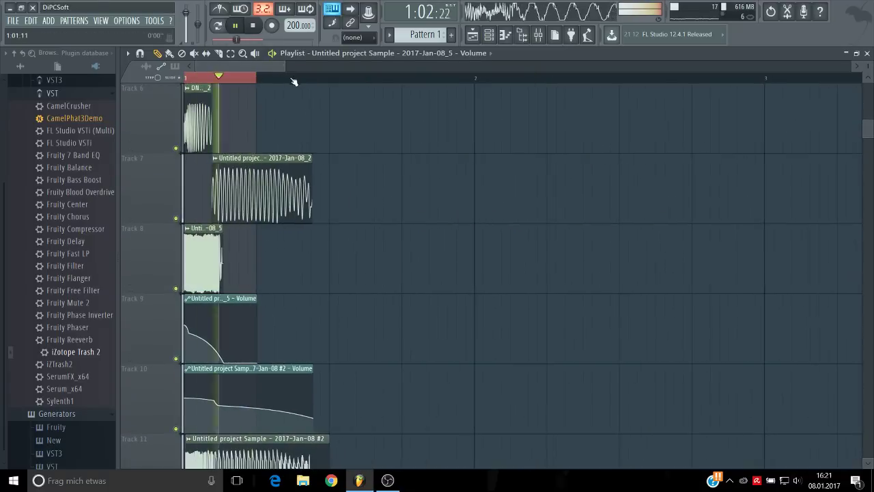
# Step: Set snapping to Line, extend the playlist loop selection to 1:11:00 and play it
pyautogui.click(352, 36)
pyautogui.click(356, 50)
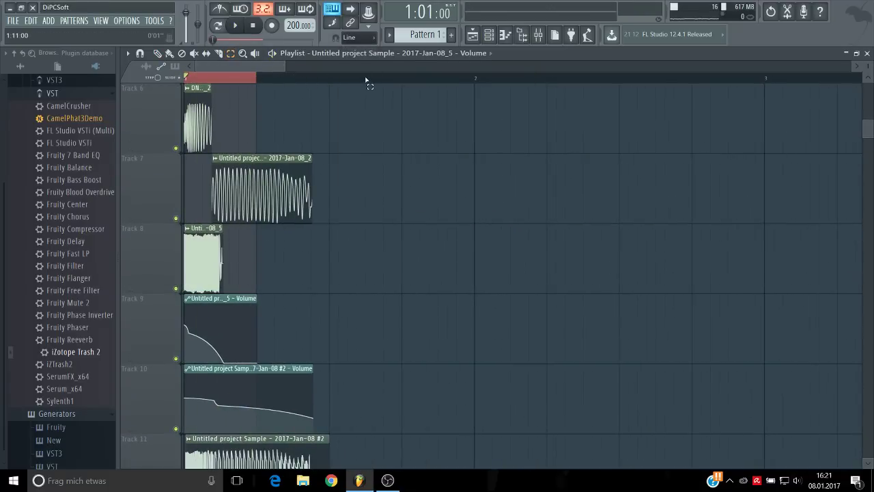
pyautogui.moveTo(367, 81); pyautogui.dragTo(366, 77)
pyautogui.press('space')
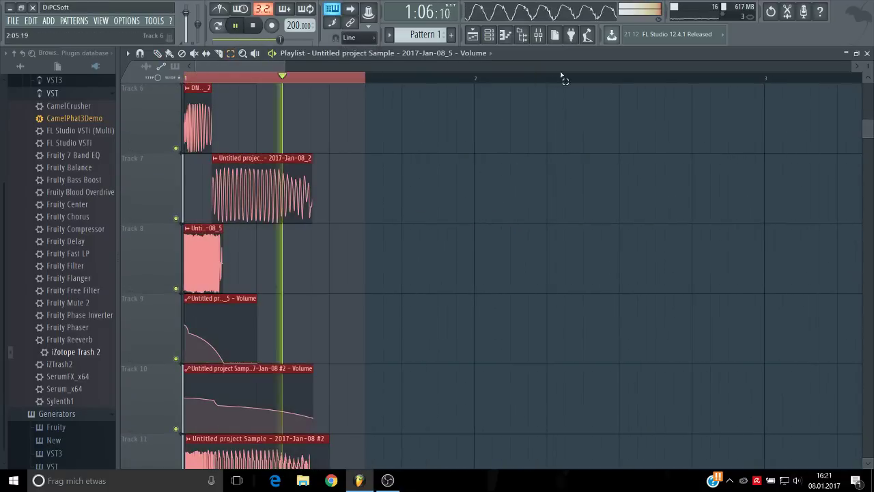
# Step: Open Edison on the Master channel and start recording the playing loop into it
pyautogui.click(539, 38)
pyautogui.click(794, 227)
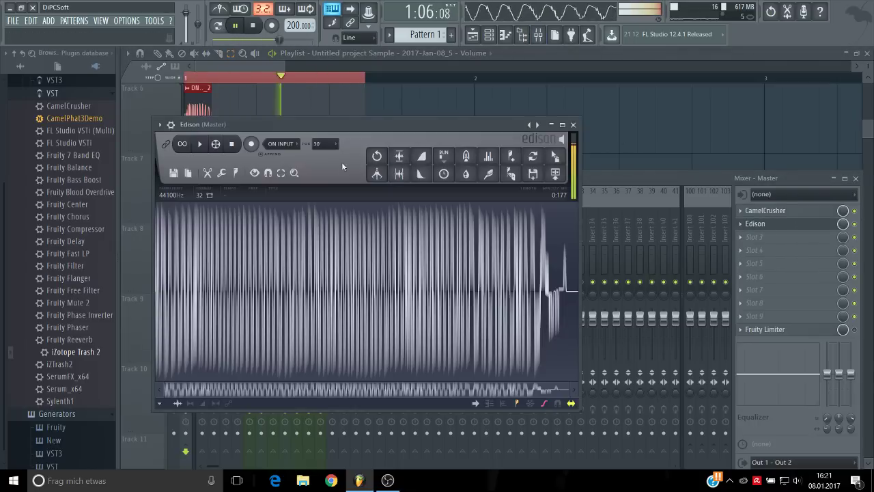
pyautogui.click(174, 174)
pyautogui.click(256, 140)
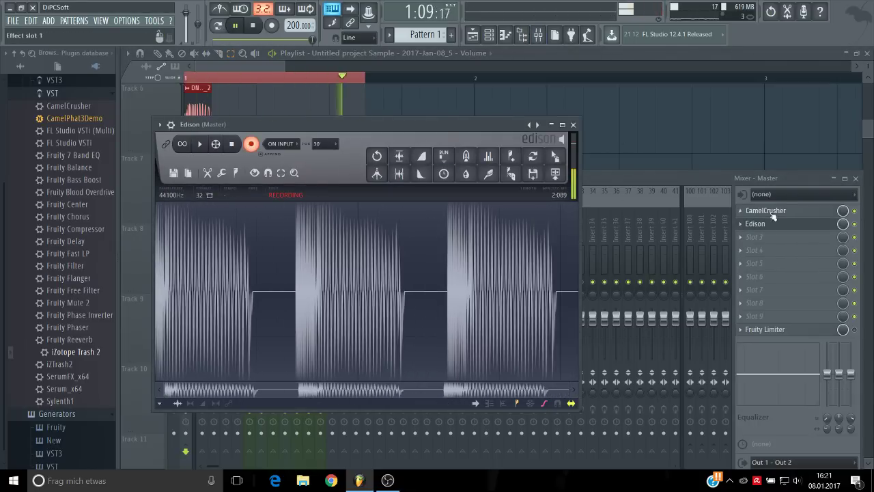
# Step: Open CamelCrusher from the Master channel alongside Edison, stop the recording and clear it for a fresh take
pyautogui.click(772, 213)
pyautogui.click(484, 125)
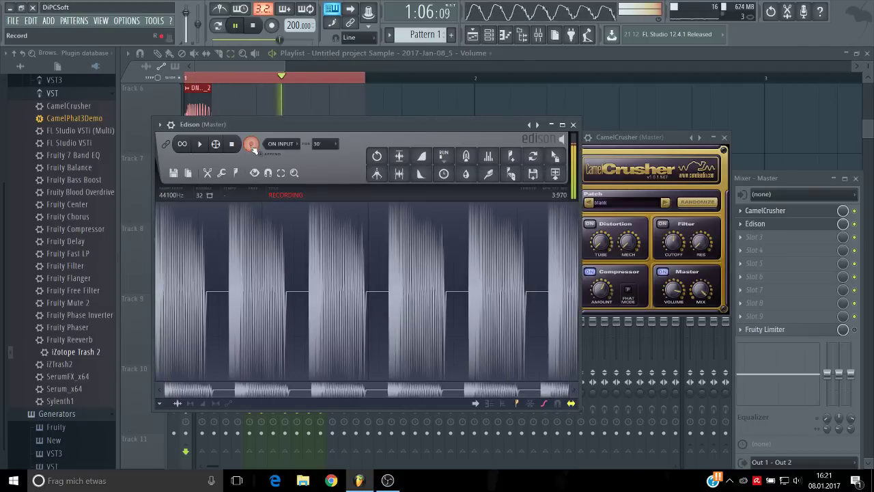
pyautogui.click(250, 143)
pyautogui.click(175, 173)
pyautogui.click(184, 190)
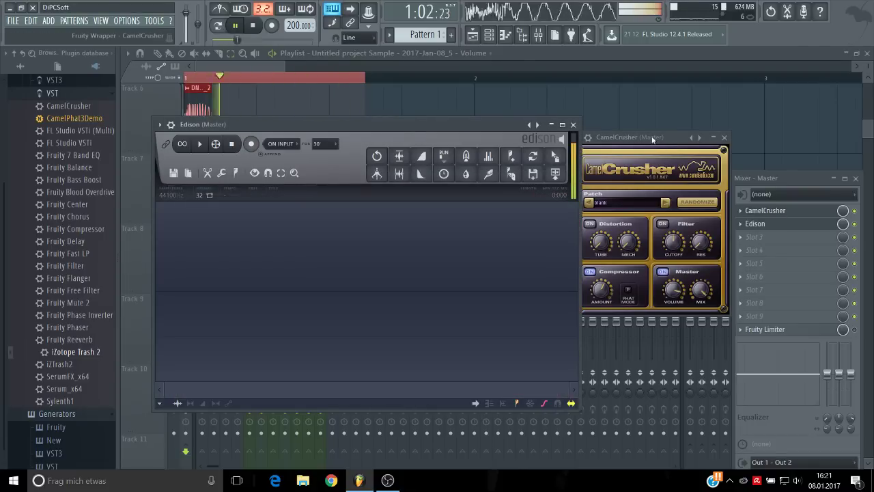
# Step: Record a new Edison take of the loop while varying CamelCrusher's compressor amount and setting its master volume to 0 dB
pyautogui.moveTo(652, 139); pyautogui.dragTo(665, 139)
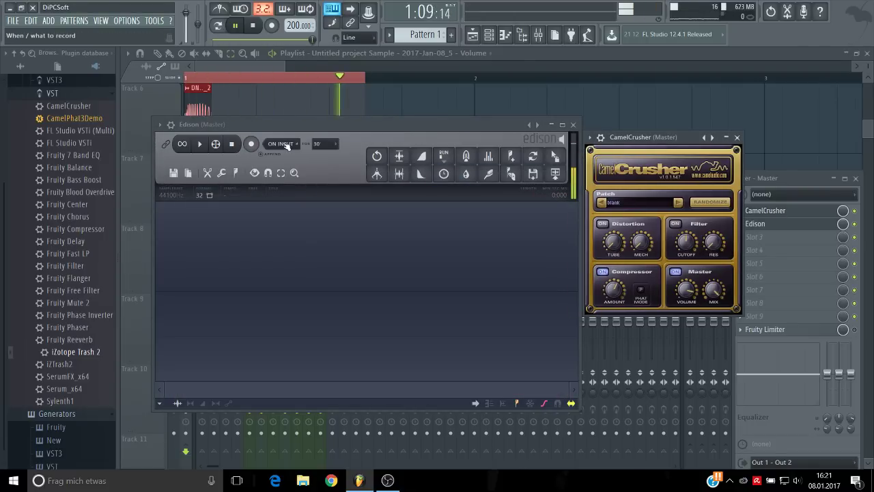
pyautogui.click(251, 144)
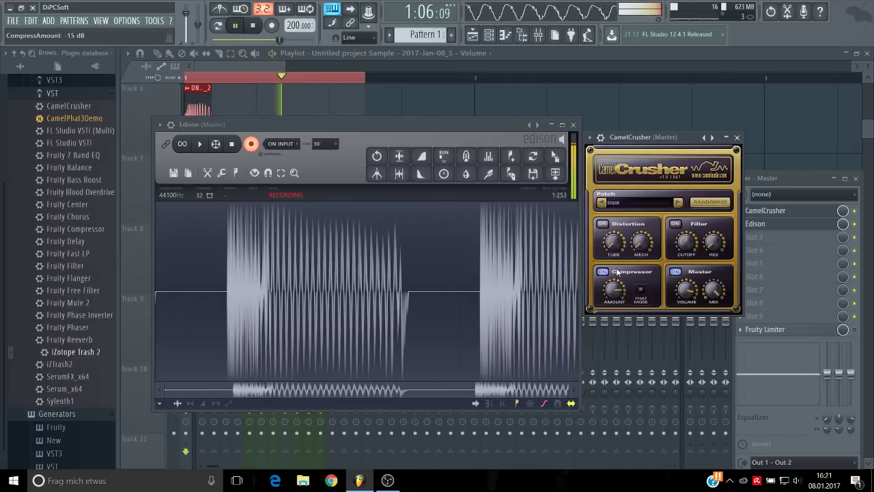
pyautogui.moveTo(617, 259); pyautogui.dragTo(617, 294)
pyautogui.moveTo(617, 305); pyautogui.dragTo(638, 375)
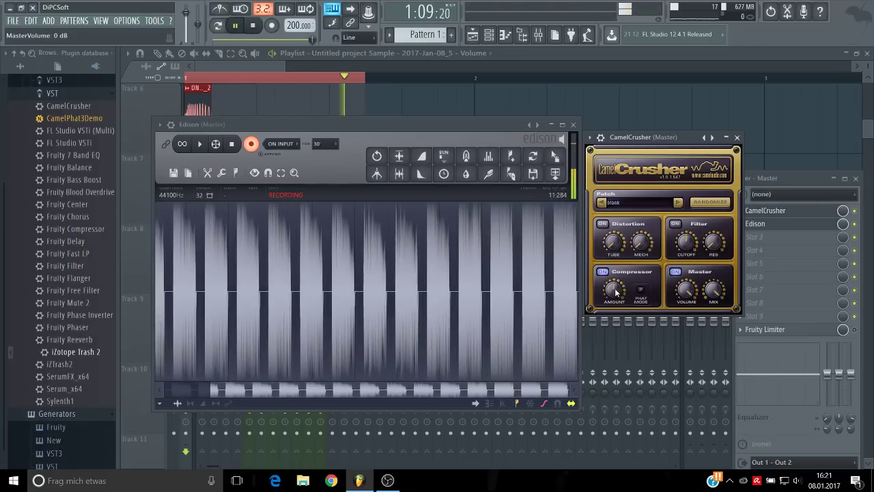
pyautogui.click(236, 28)
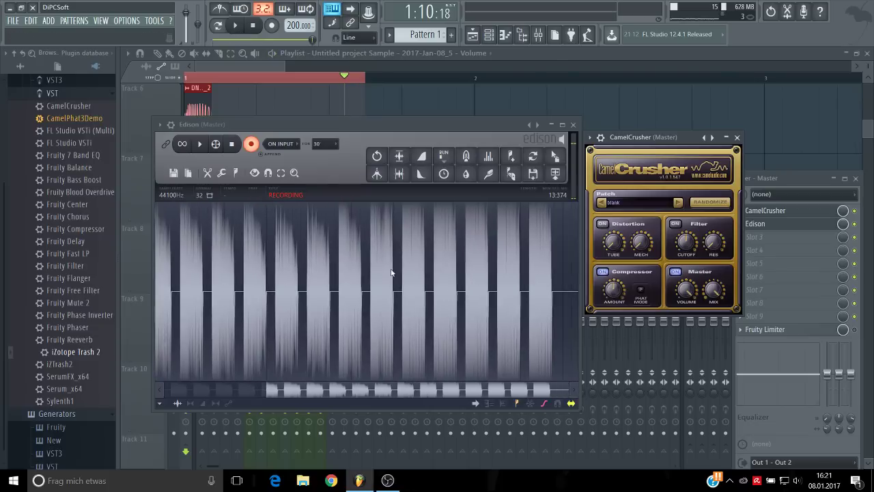
pyautogui.click(252, 146)
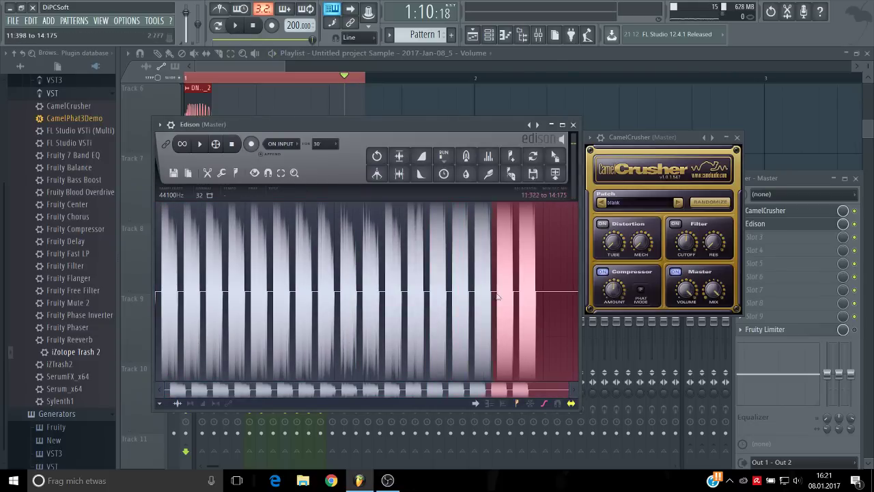
# Step: Cut the Edison recording down to a single kick without surrounding silence and place it in bar 2 of playlist Track 6
pyautogui.press('Delete')
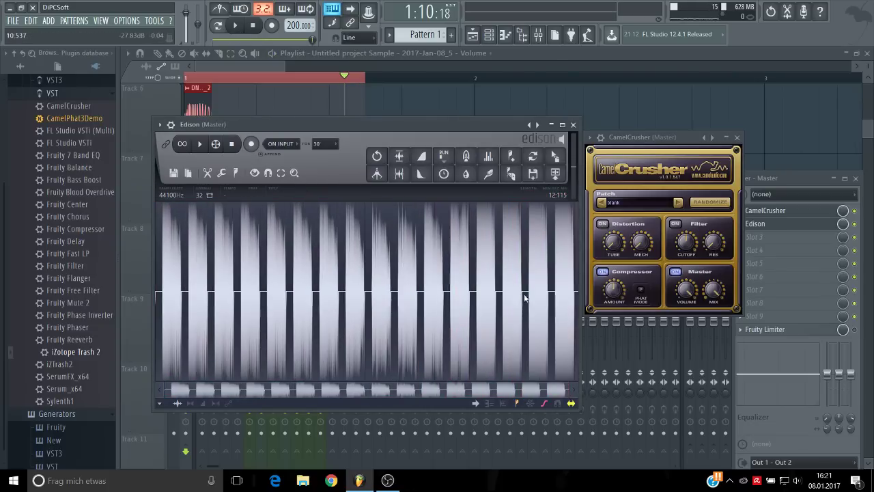
pyautogui.press('Delete')
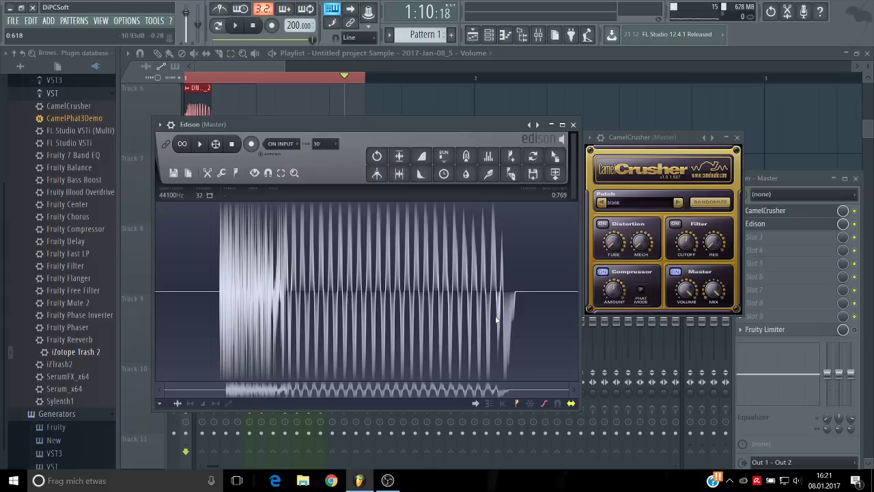
pyautogui.click(400, 173)
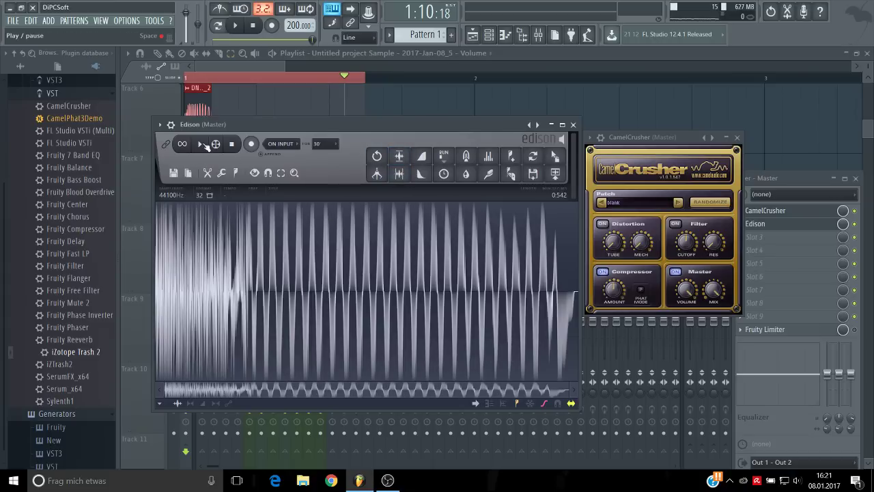
pyautogui.click(201, 144)
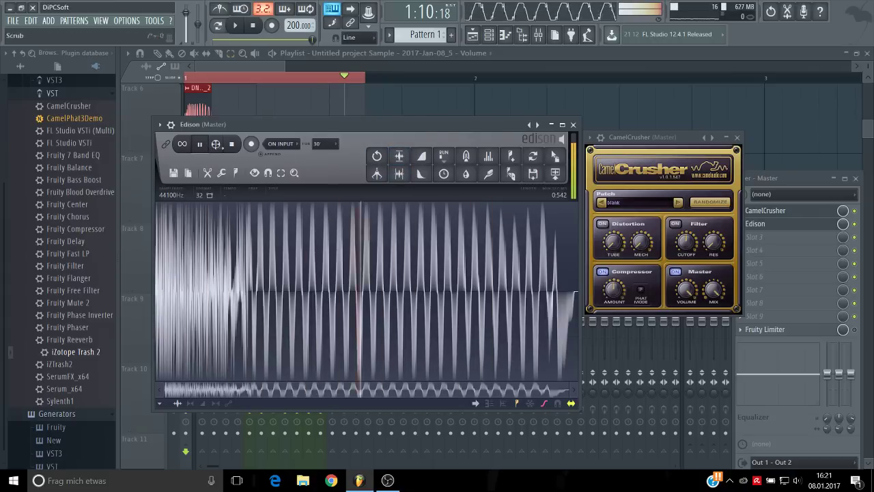
pyautogui.moveTo(557, 157); pyautogui.dragTo(541, 130)
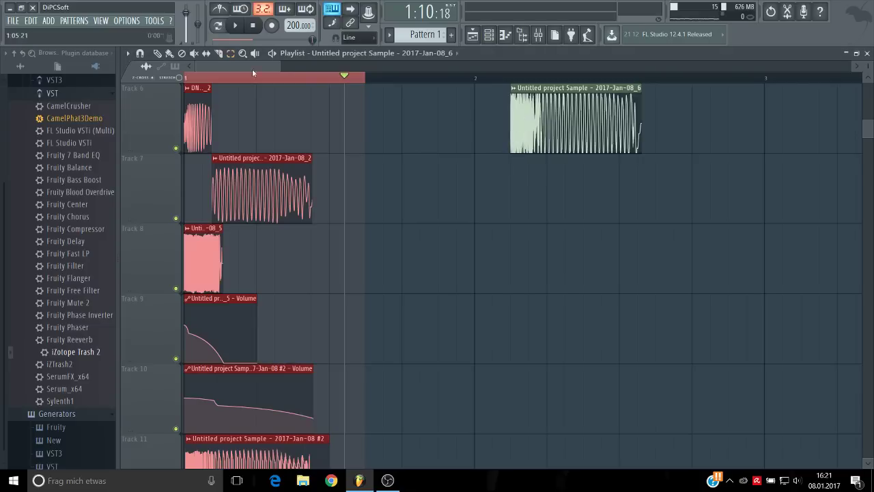
# Step: Save the project as uptempo in the Tracks folder
pyautogui.click(16, 22)
pyautogui.click(28, 72)
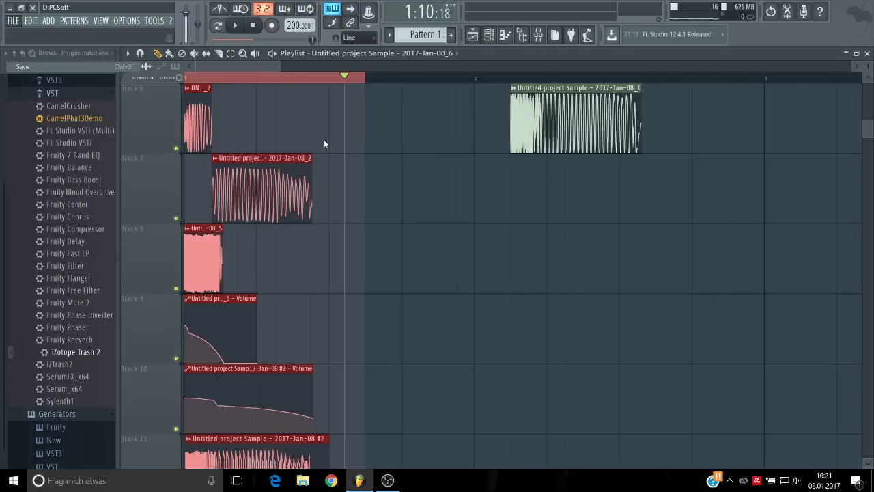
pyautogui.write('u')
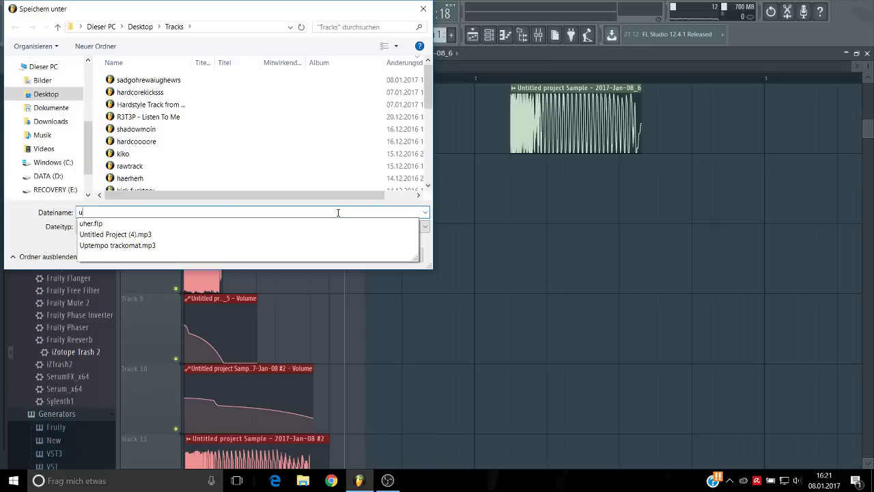
pyautogui.write('ptemp')
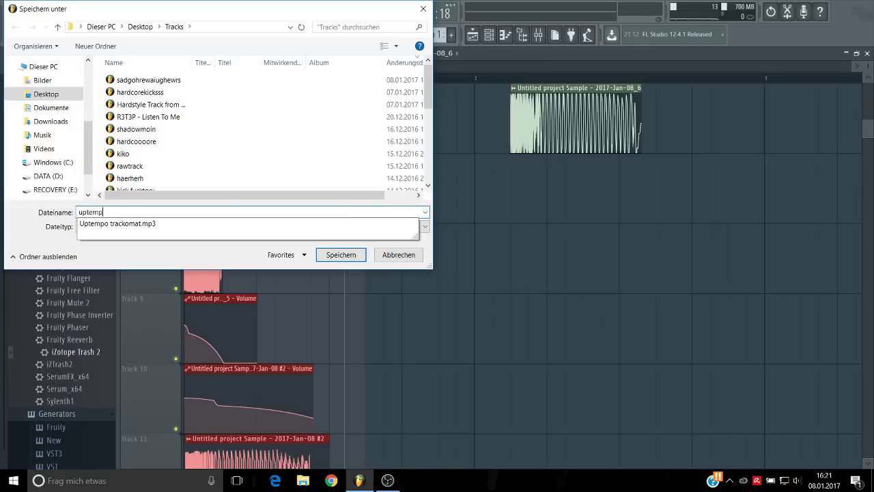
pyautogui.write('o')
pyautogui.press('Return')
# Step: Relocate the resampled kick clip from Track 6 to the start of Track 18 and solo that track
pyautogui.click(547, 121)
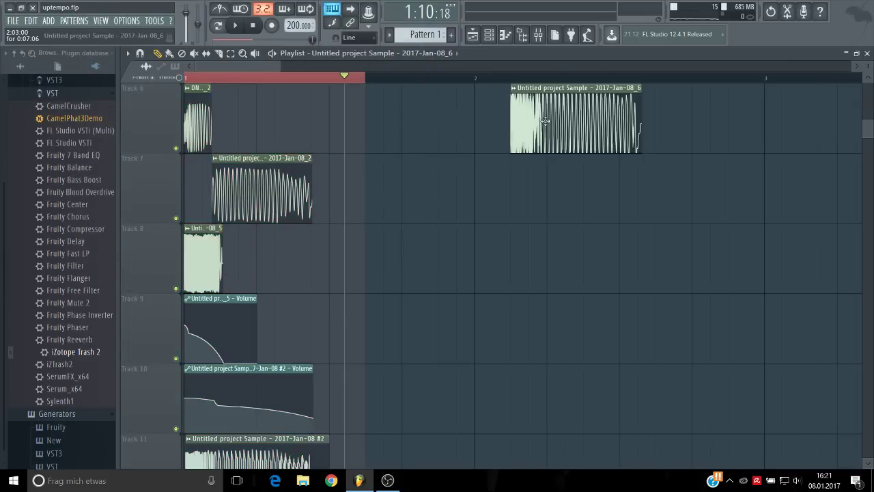
pyautogui.rightClick(546, 126)
pyautogui.scroll(-11, 540, 130)
pyautogui.click(215, 215)
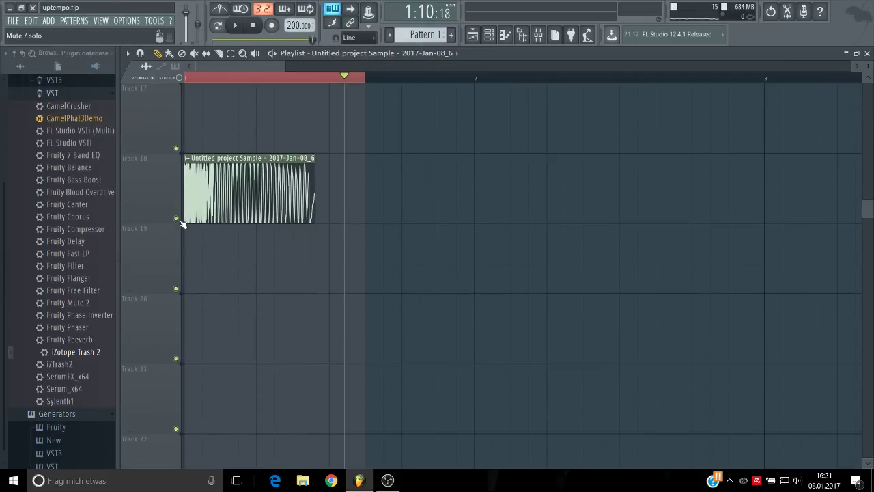
pyautogui.rightClick(176, 218)
# Step: Turn snapping off and shorten the end of the Track 18 kick clip to one beat
pyautogui.moveTo(285, 63); pyautogui.dragTo(244, 63)
pyautogui.click(364, 37)
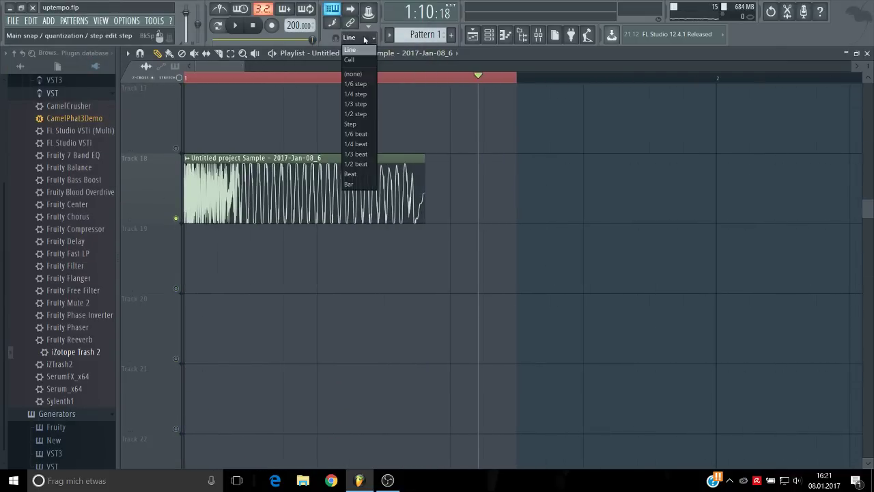
pyautogui.click(363, 75)
pyautogui.moveTo(424, 175); pyautogui.dragTo(311, 173)
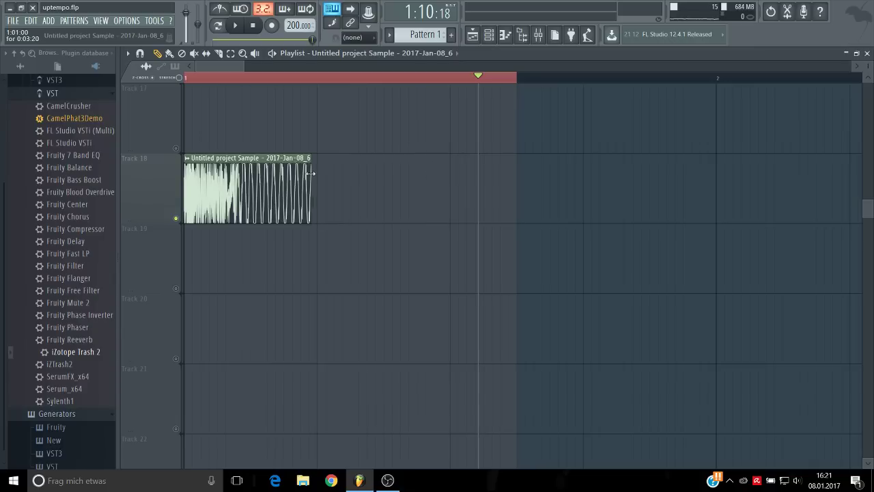
# Step: Set snapping back to Line, select the first beat as the loop range and audition the shortened kick
pyautogui.click(365, 38)
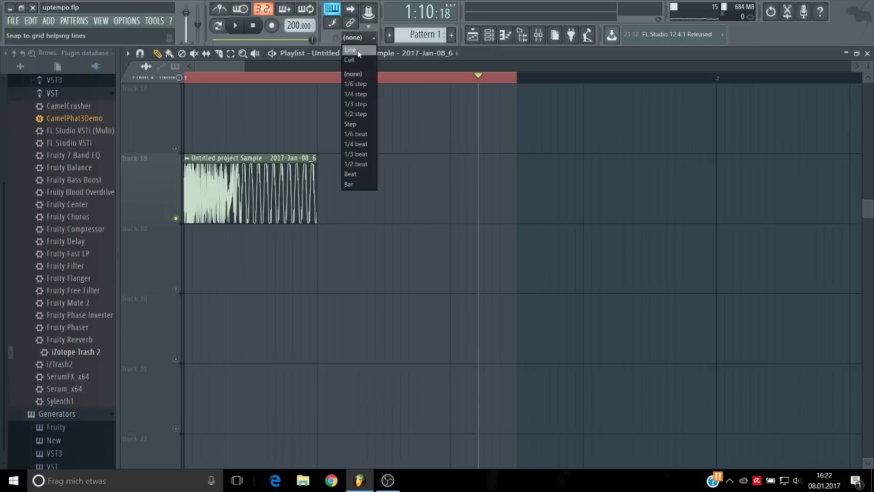
pyautogui.click(358, 49)
pyautogui.moveTo(316, 82); pyautogui.dragTo(23, 99)
pyautogui.press('space')
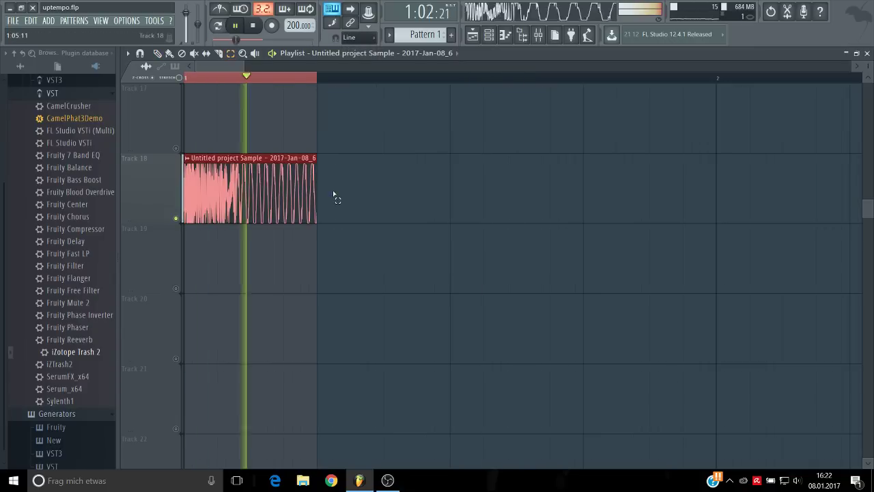
pyautogui.press('space')
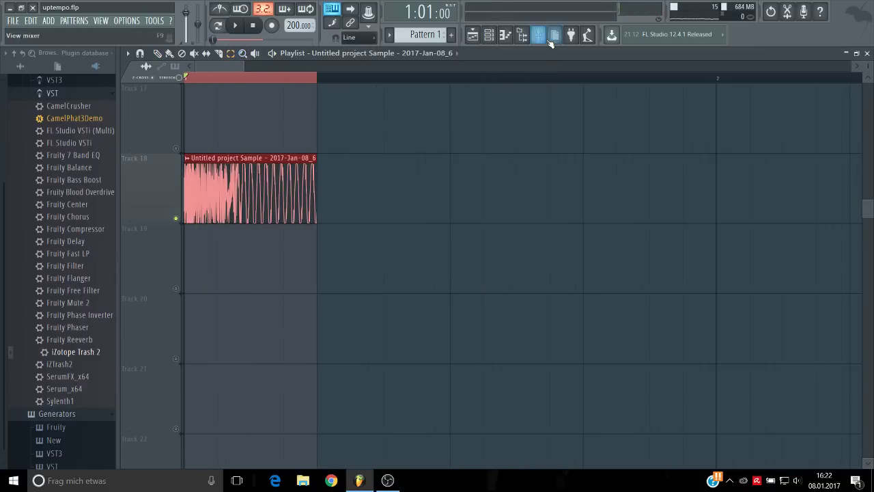
# Step: Disable CamelCrusher on the Master channel and replay the soloed kick loop
pyautogui.click(539, 38)
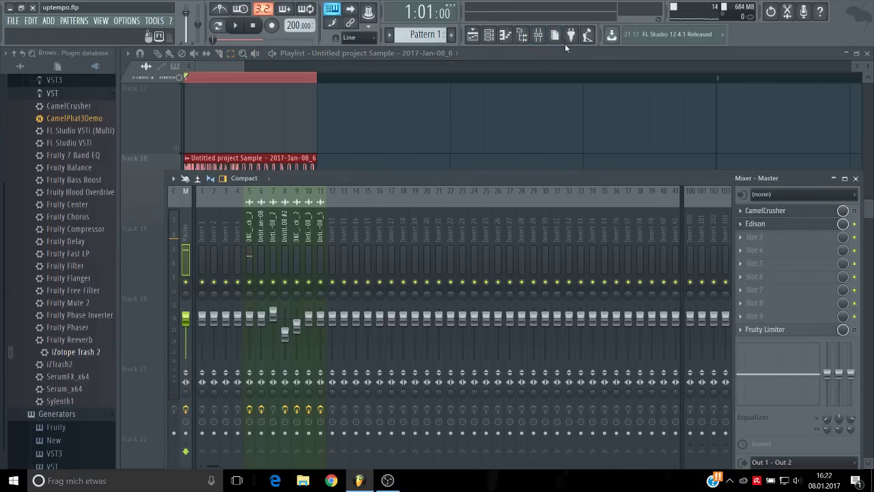
pyautogui.press('F9')
pyautogui.press('space')
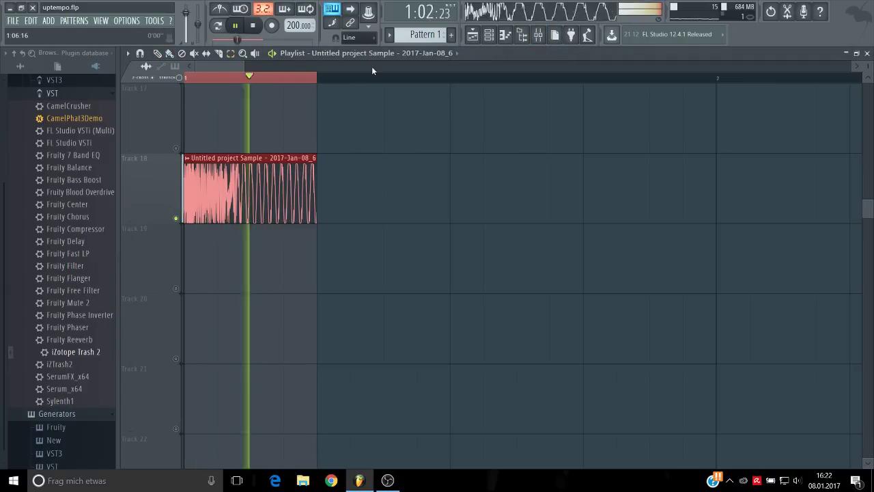
# Step: Paint copies of the one-beat kick clip along Track 18 through bar 2, adding an extra kick on the last half beat
pyautogui.press('space')
pyautogui.keyDown('ctrl'); pyautogui.click(273, 77); pyautogui.keyUp('ctrl')
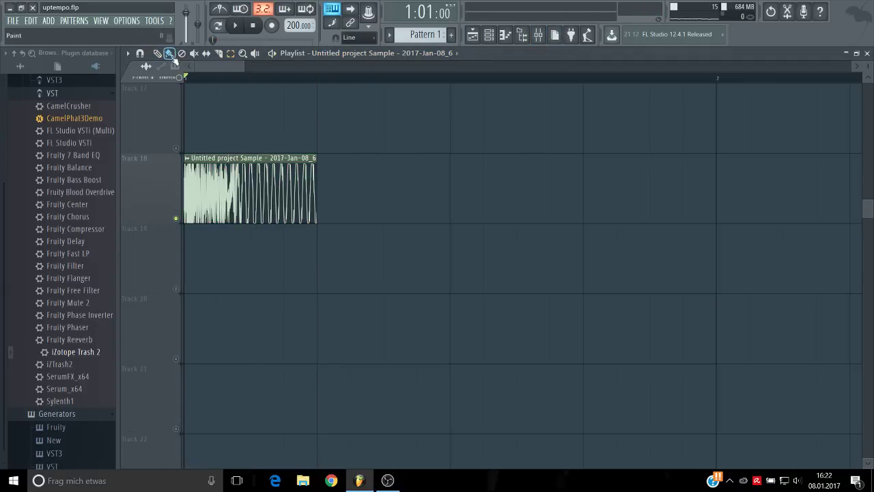
pyautogui.moveTo(244, 67); pyautogui.dragTo(282, 67)
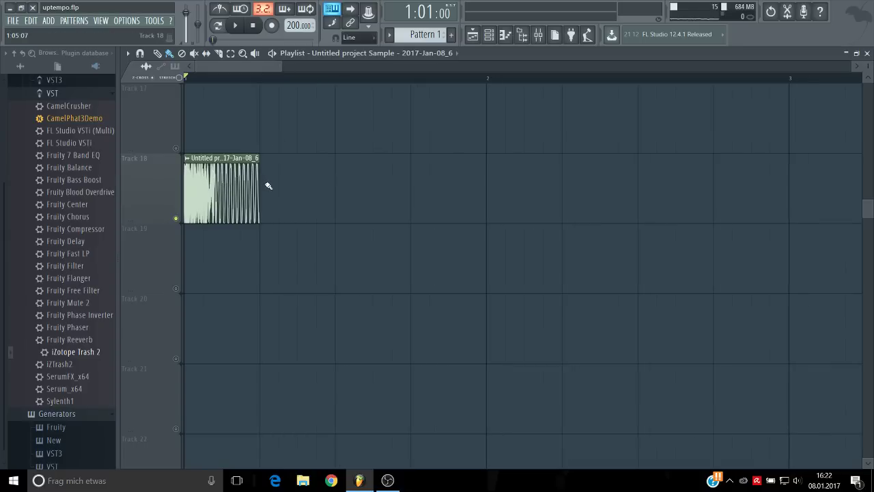
pyautogui.moveTo(269, 185)
pyautogui.mouseDown()
pyautogui.moveTo(721, 199)
pyautogui.moveTo(776, 188)
pyautogui.mouseUp()
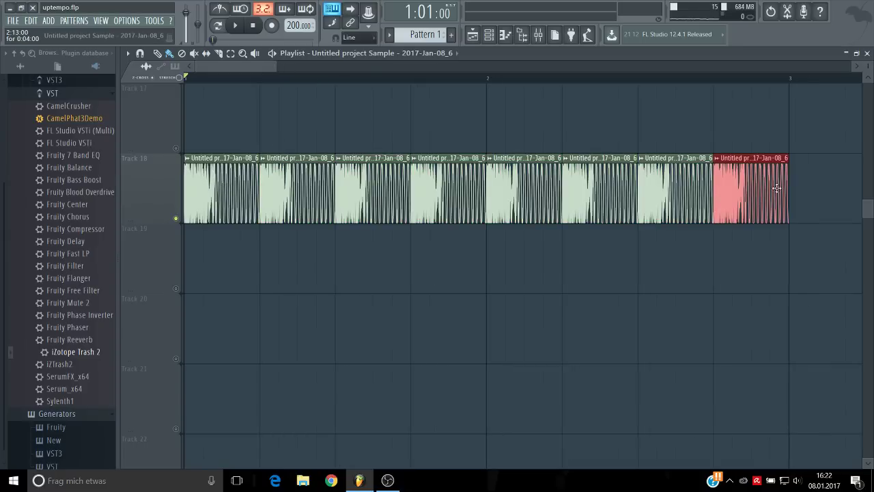
pyautogui.click(756, 189)
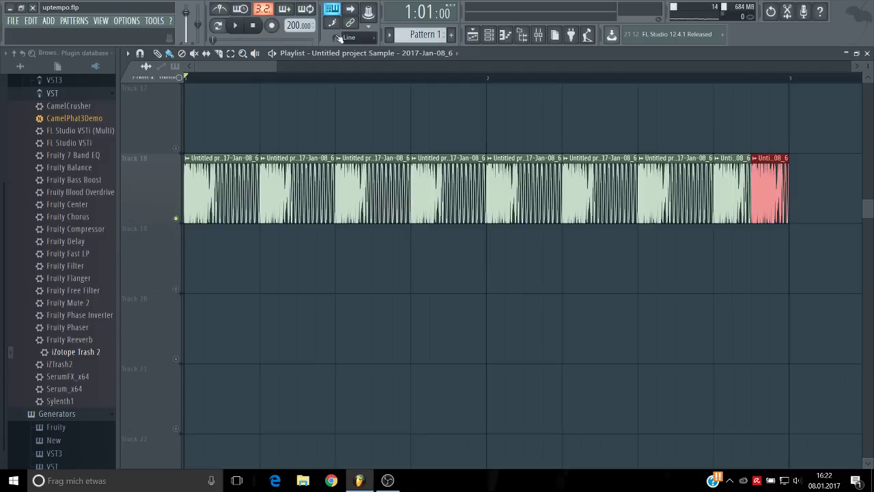
# Step: Select bars 1 and 2 as the loop range and audition the repeated kick pattern
pyautogui.moveTo(790, 80); pyautogui.dragTo(7, 113)
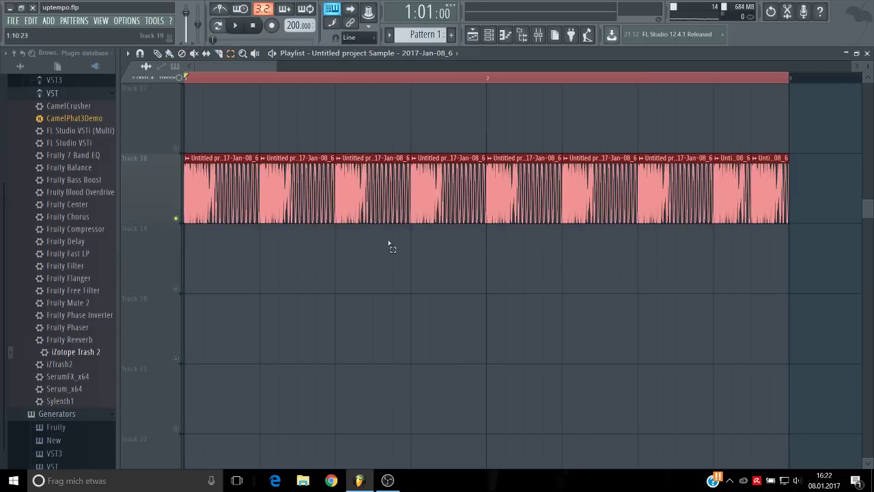
pyautogui.press('space')
pyautogui.click(442, 364)
pyautogui.moveTo(275, 63); pyautogui.dragTo(391, 63)
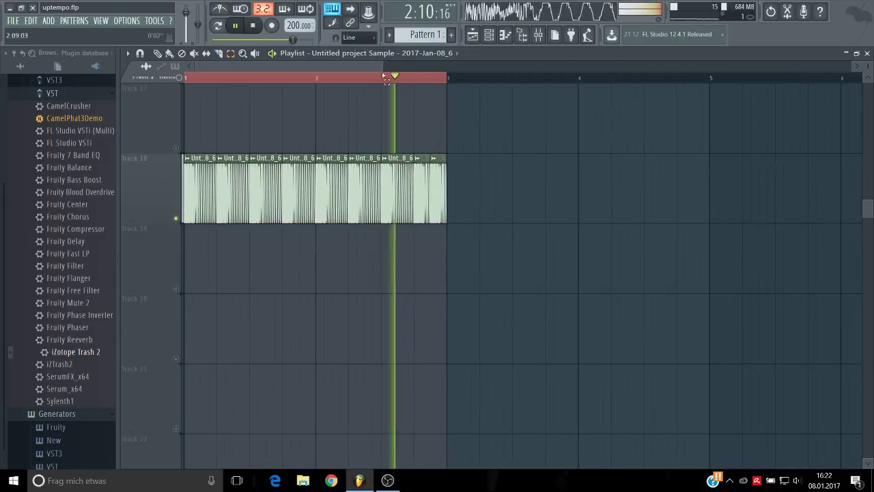
# Step: Route the resampled kick's audio clip channel, ending in 08_6, to mixer track 12
pyautogui.click(542, 35)
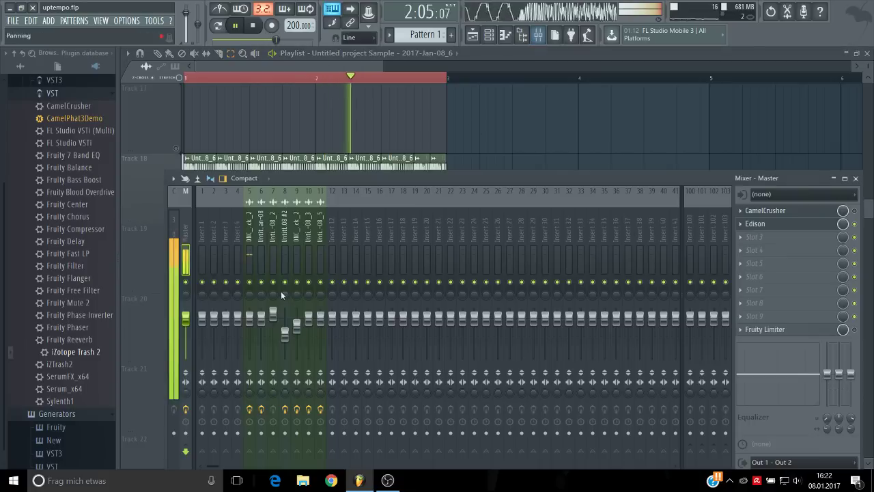
pyautogui.click(490, 36)
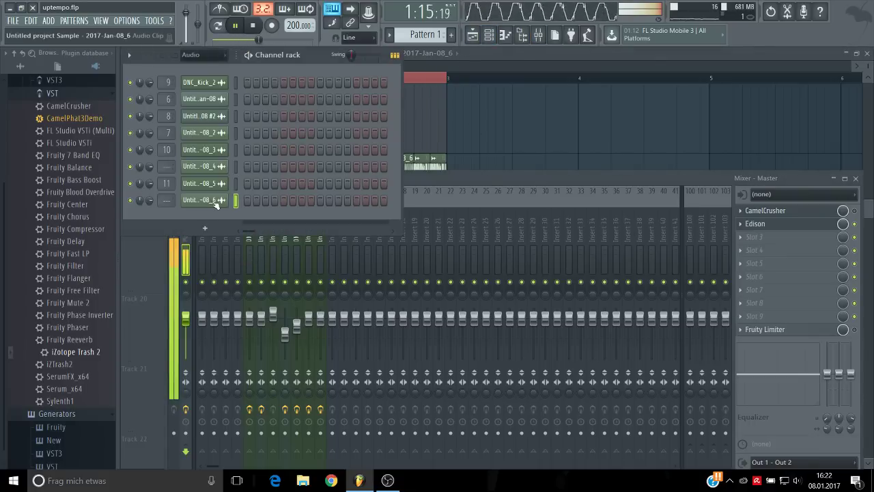
pyautogui.click(213, 201)
pyautogui.click(476, 168)
# Step: Lower the volume of mixer track 12 to 93% (-1.6 dB) while auditioning the kick loop
pyautogui.moveTo(338, 319)
pyautogui.mouseDown()
pyautogui.moveTo(338, 329)
pyautogui.moveTo(332, 319)
pyautogui.mouseUp()
pyautogui.press('space')
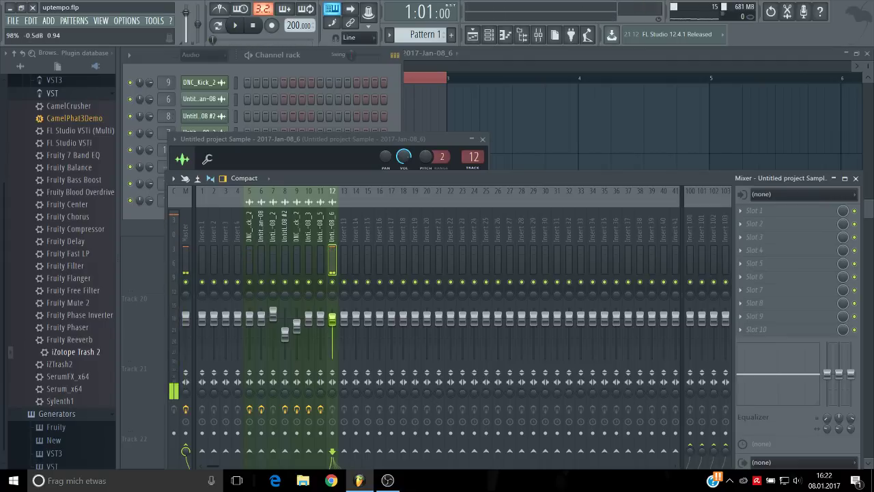
pyautogui.press('space')
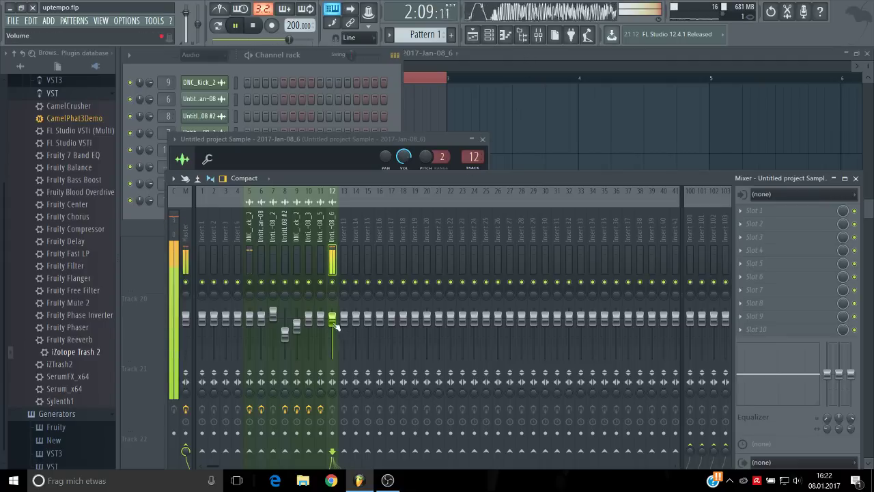
pyautogui.moveTo(334, 324); pyautogui.dragTo(334, 329)
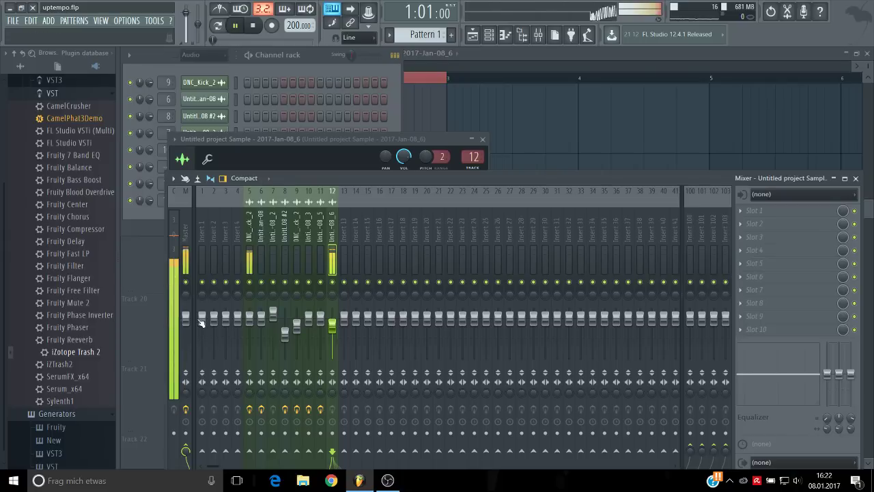
pyautogui.click(185, 318)
pyautogui.press('space')
pyautogui.moveTo(336, 331); pyautogui.dragTo(337, 325)
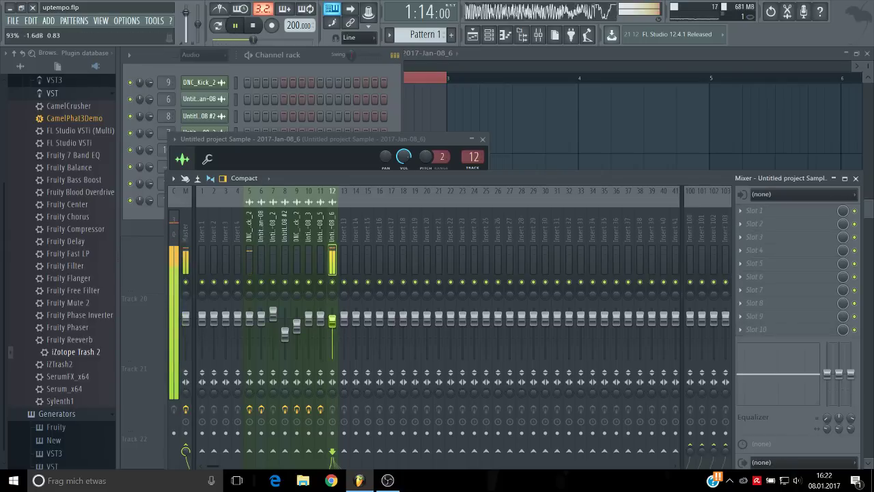
# Step: Close the mixer and channel windows, stop the kick loop in the playlist and switch to OBS
pyautogui.press('F12')
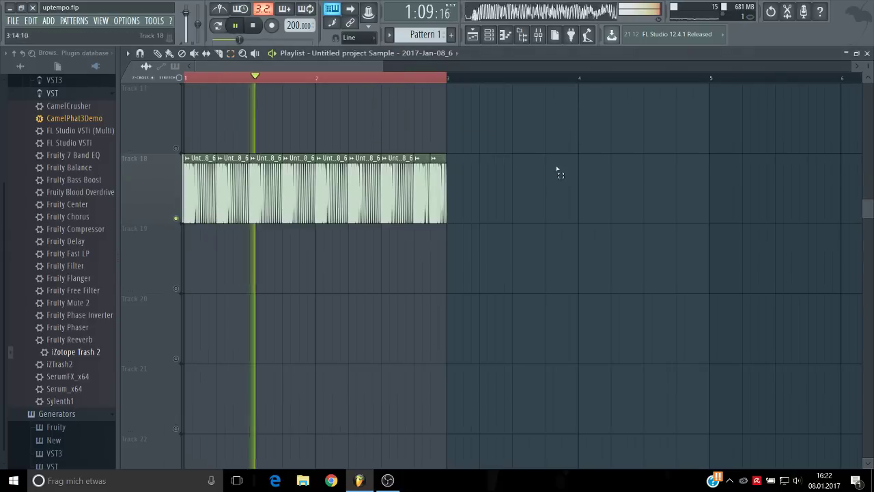
pyautogui.scroll(4, 260, 80)
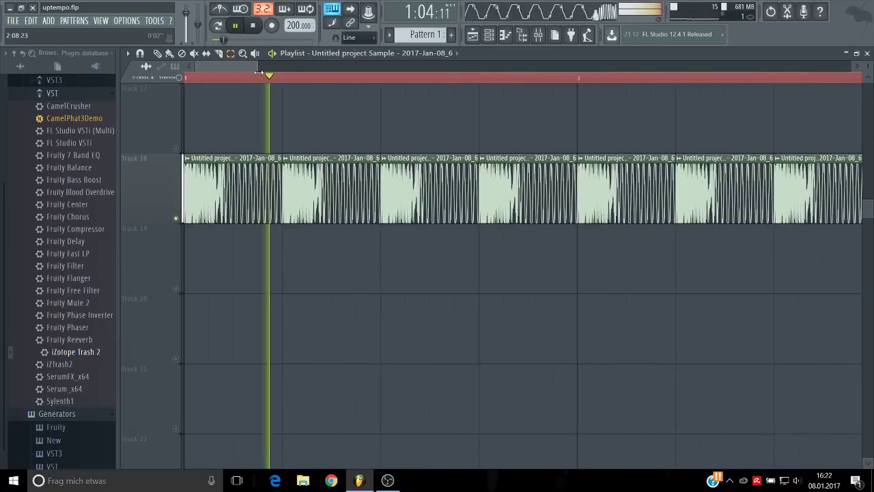
pyautogui.press('space')
pyautogui.click(387, 480)
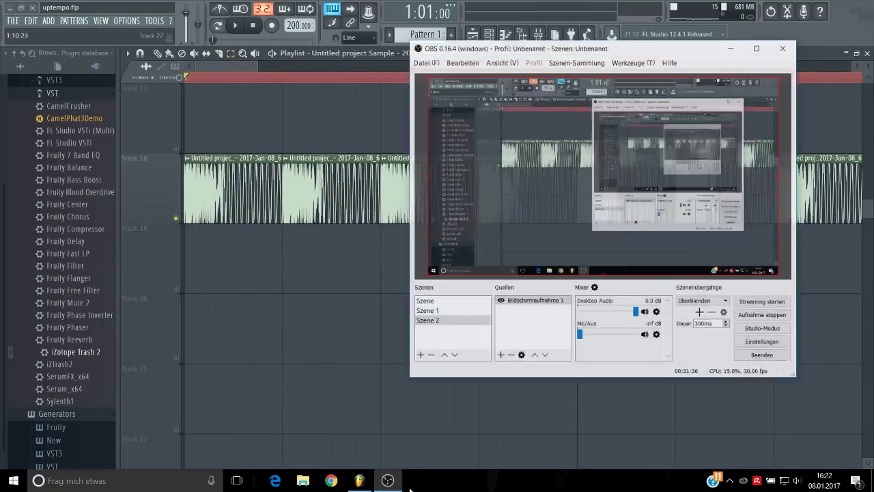